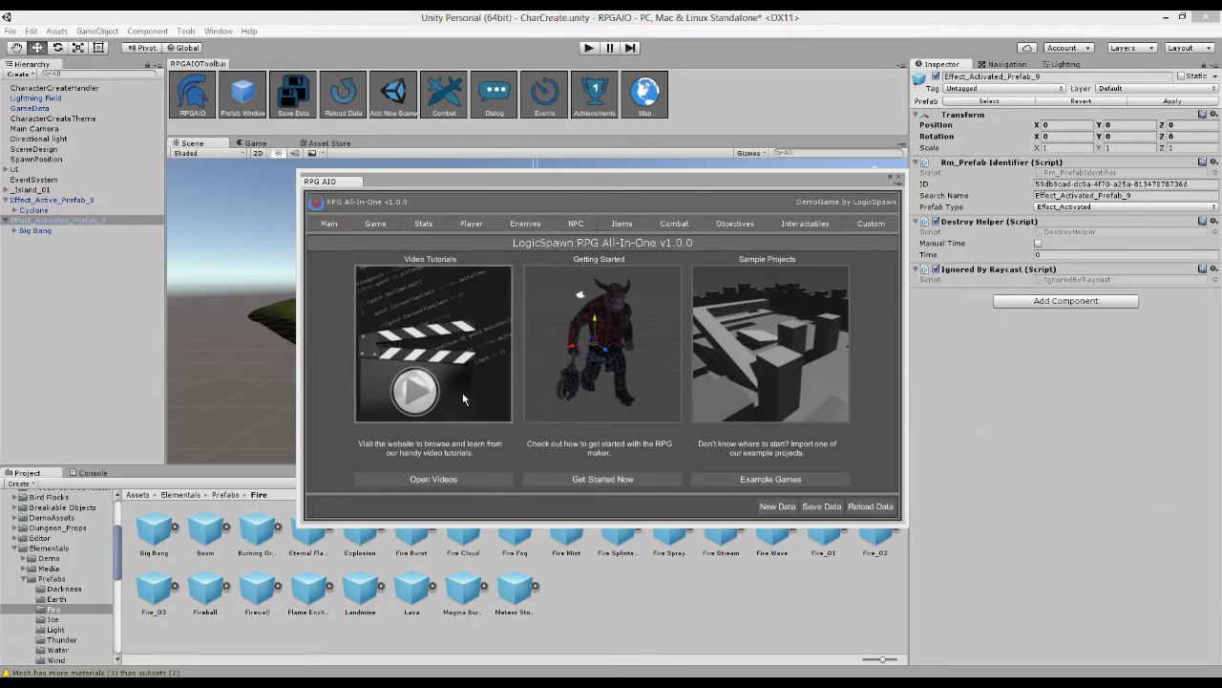
# - Create a new Projectile skill from the Combat > Skills page of the RPG All-In-One editor
pyautogui.click(622, 225)
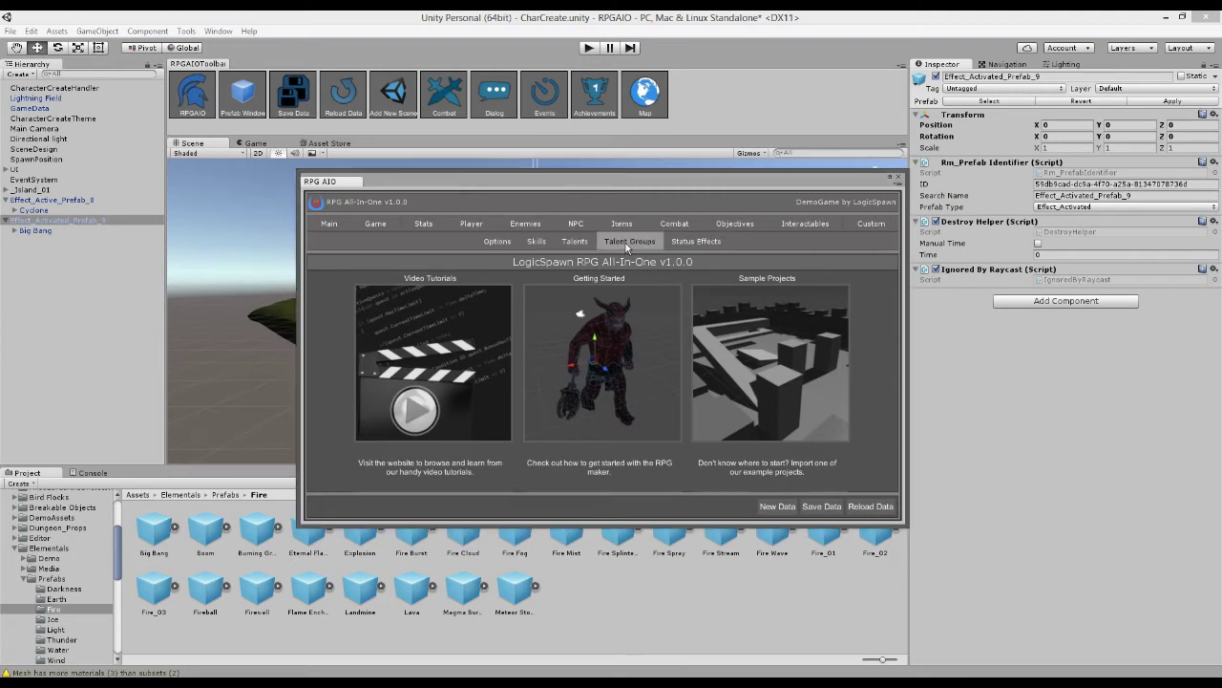
pyautogui.click(537, 244)
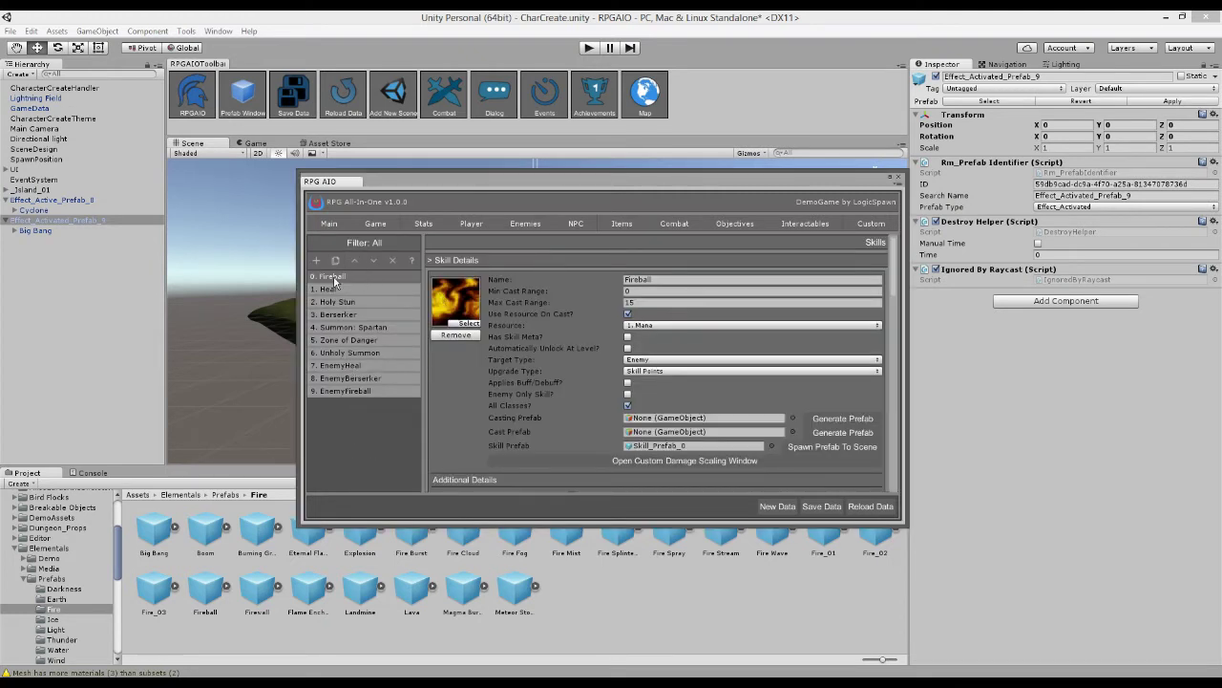
pyautogui.click(316, 260)
pyautogui.click(363, 286)
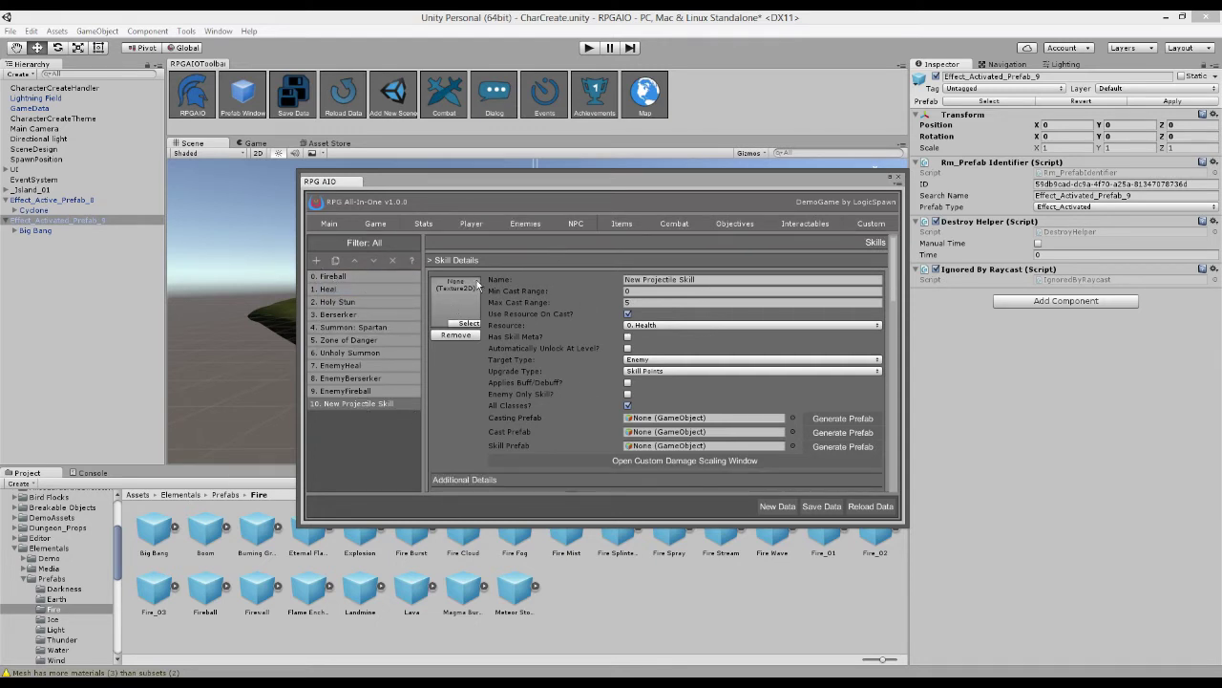
# - Name the new projectile skill 'Mega Fireball'
pyautogui.click(316, 259)
pyautogui.click(364, 286)
pyautogui.click(706, 279)
pyautogui.write('F')
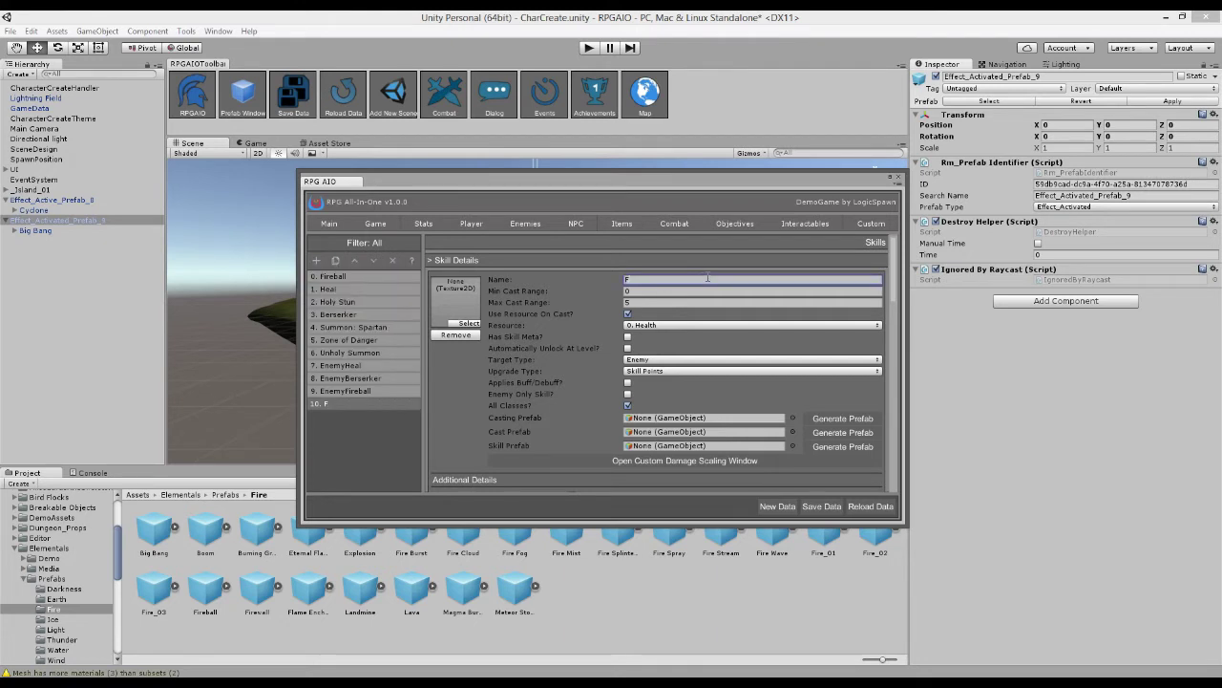
pyautogui.write('ireball v')
pyautogui.write('Mega Fireball')
# - Assign the blue swirl texture as the skill's icon
pyautogui.click(469, 323)
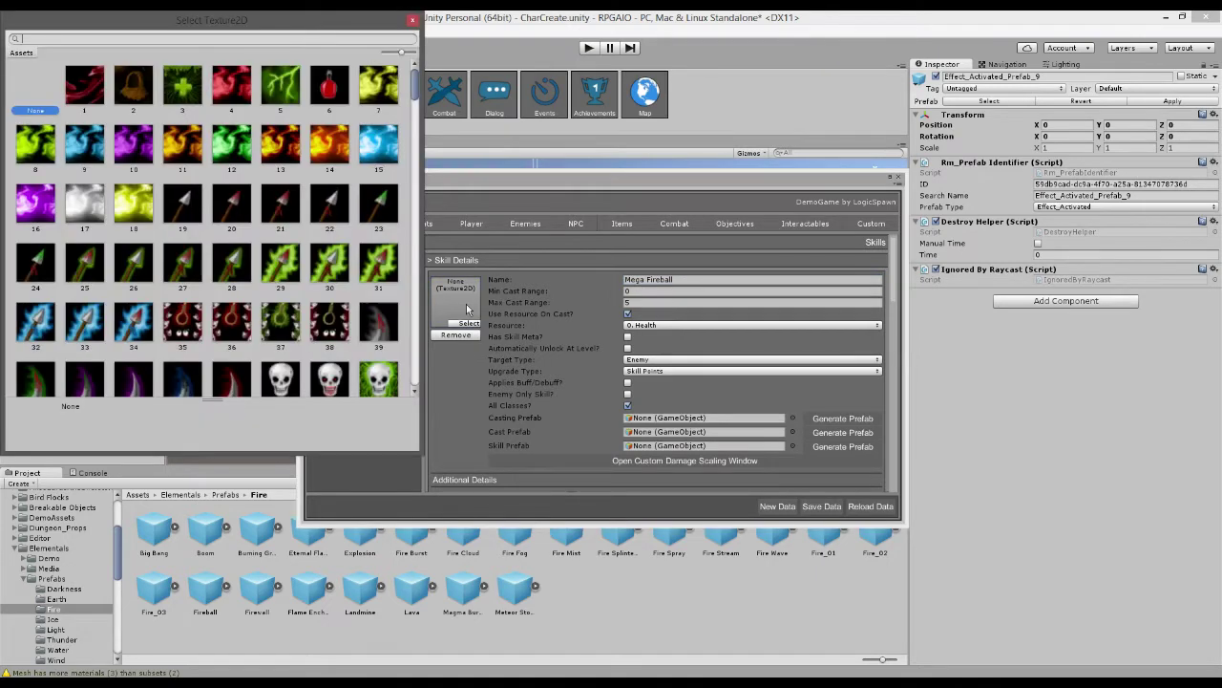
pyautogui.click(320, 149)
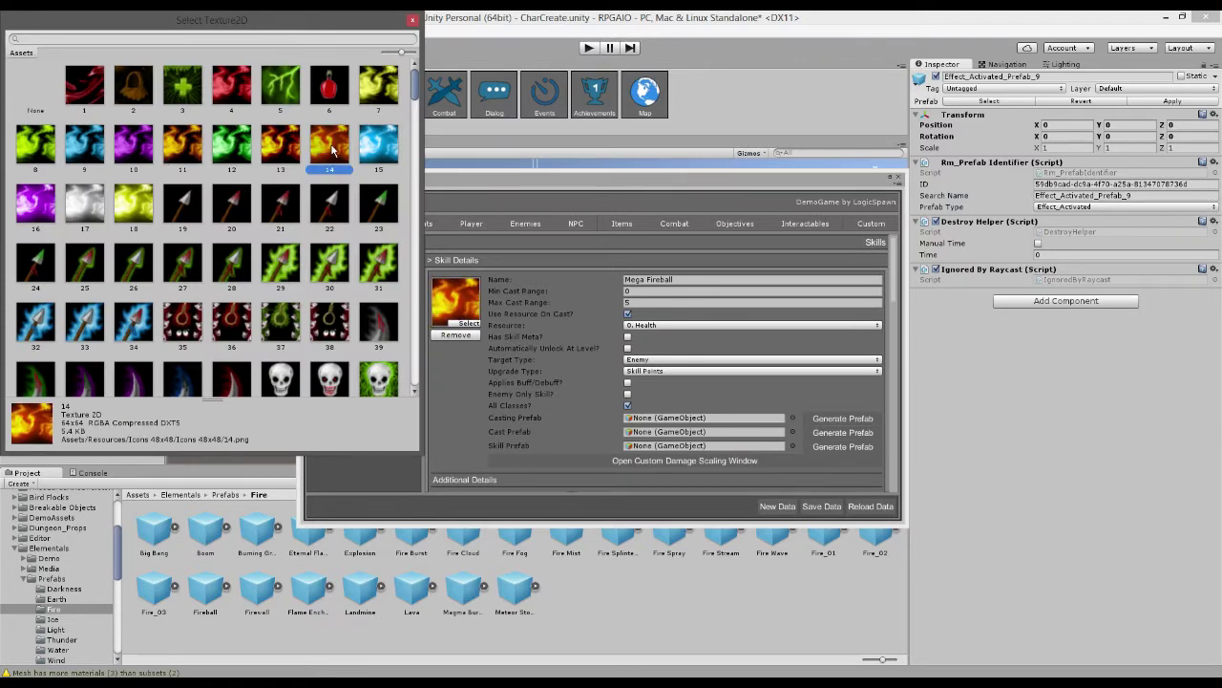
pyautogui.press('Escape')
pyautogui.click(478, 325)
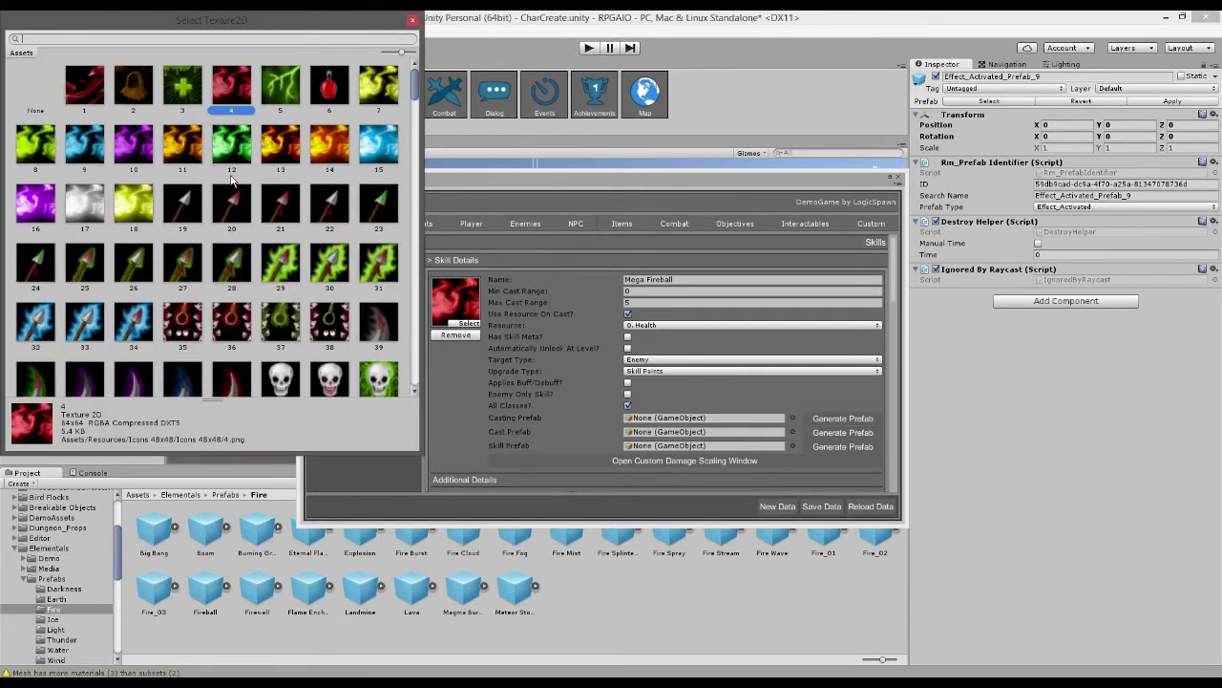
pyautogui.doubleClick(389, 147)
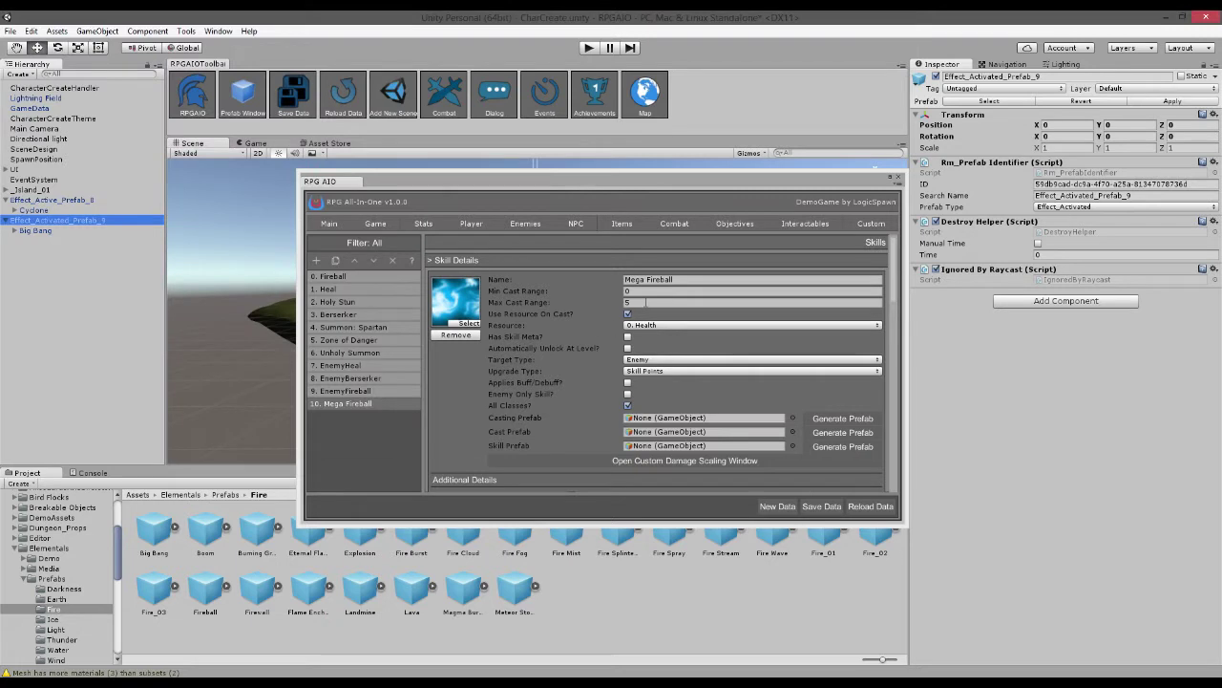
# - Set the cast range to minimum 2 and maximum 10
pyautogui.click(654, 291)
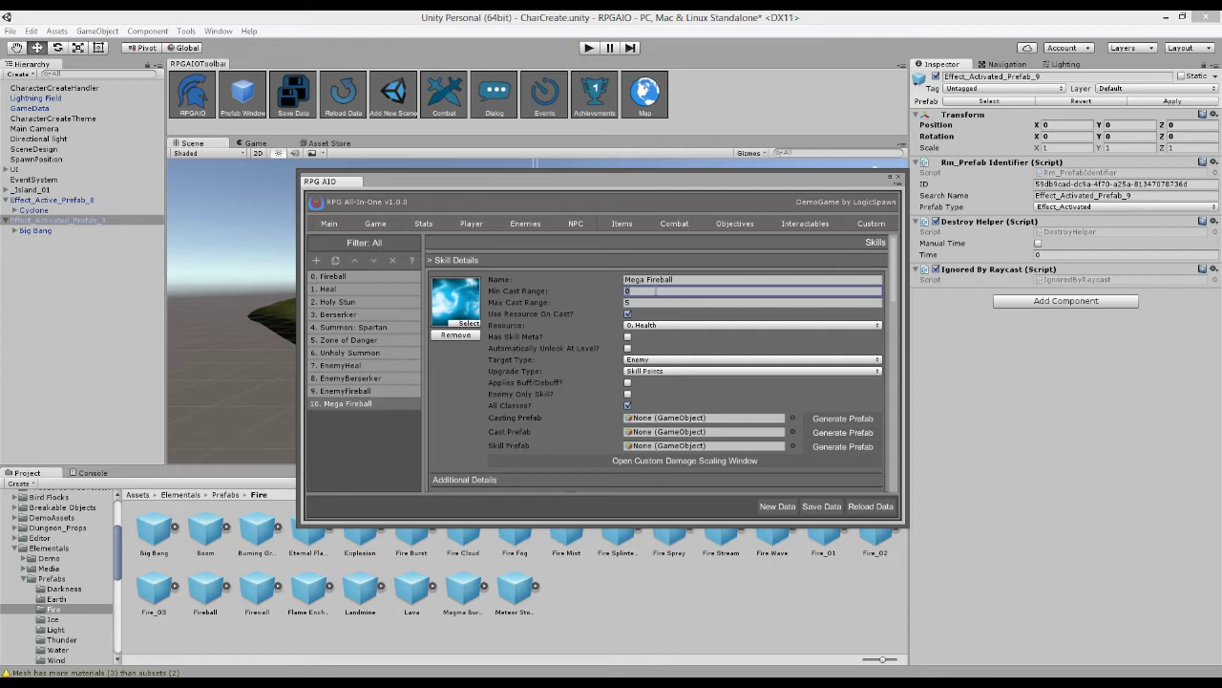
pyautogui.write('2')
pyautogui.click(655, 302)
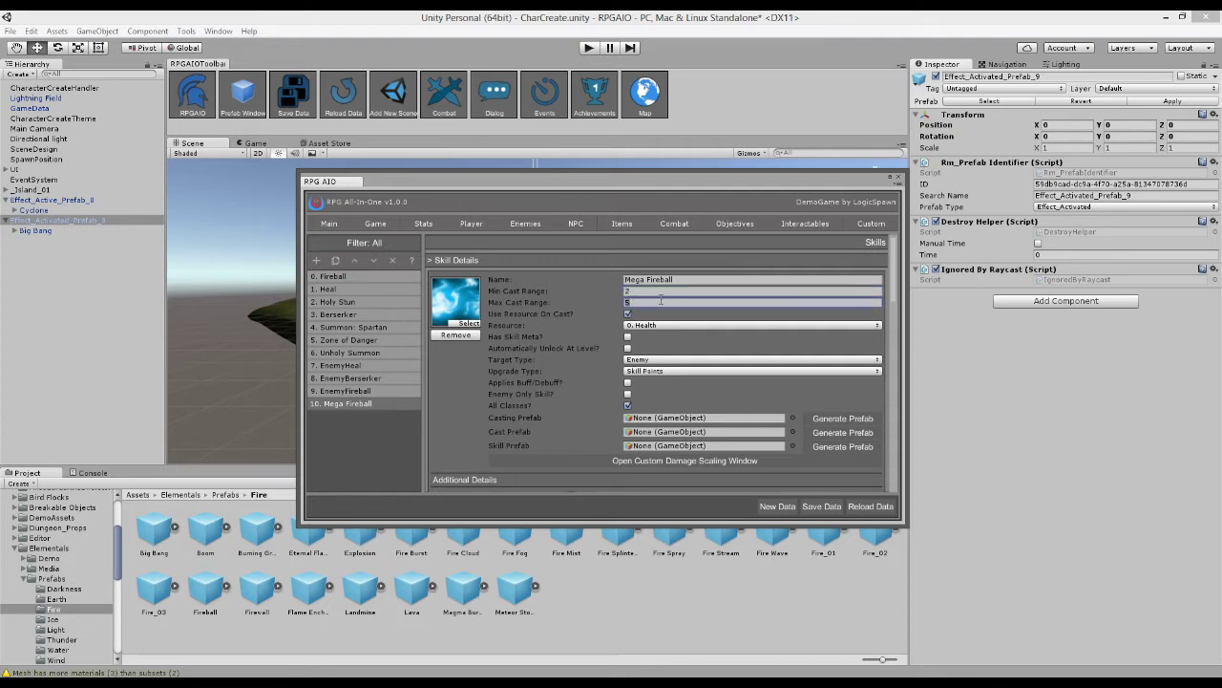
pyautogui.write('10')
# - Make the skill spend 1. Mana on cast instead of Health
pyautogui.click(627, 314)
pyautogui.click(628, 314)
pyautogui.click(631, 324)
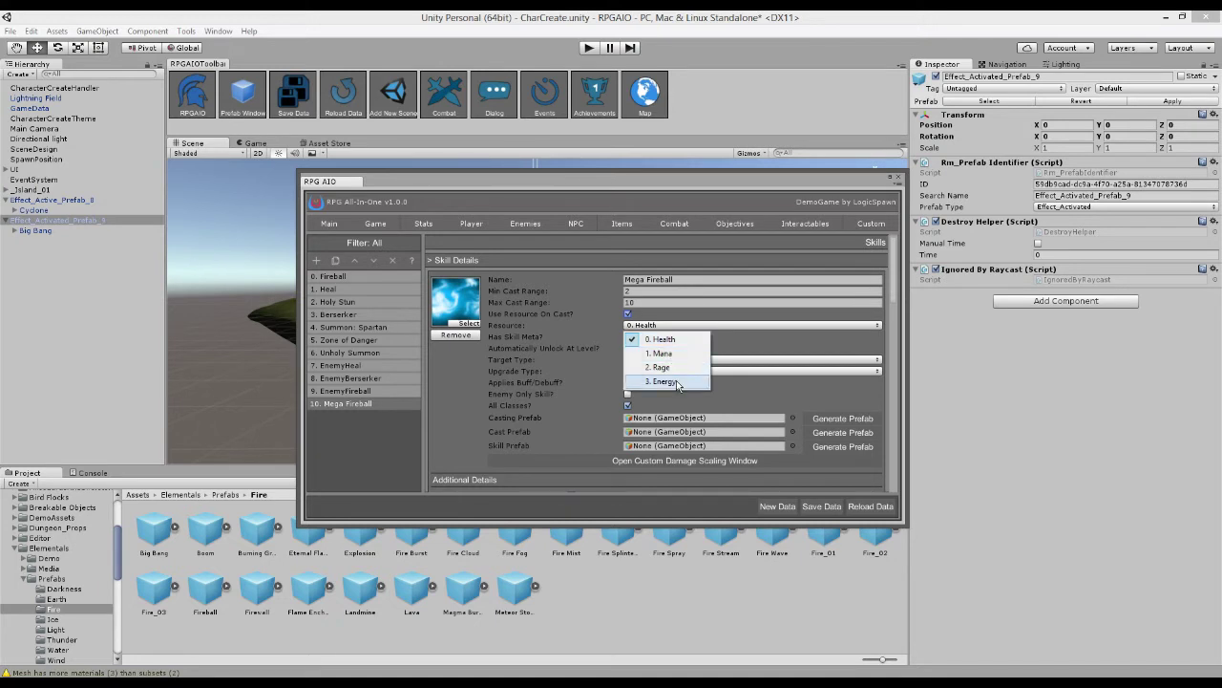
pyautogui.click(667, 354)
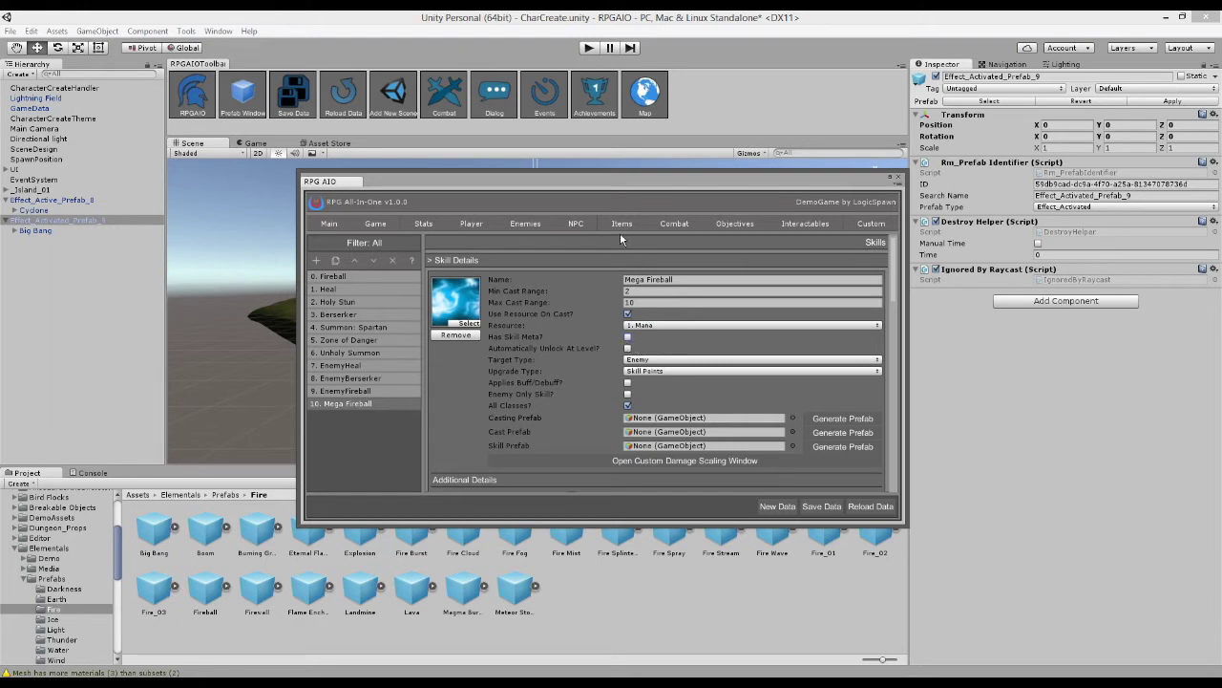
# - Add a skill meta definition named 'Fire' under Combat > Options
pyautogui.click(665, 222)
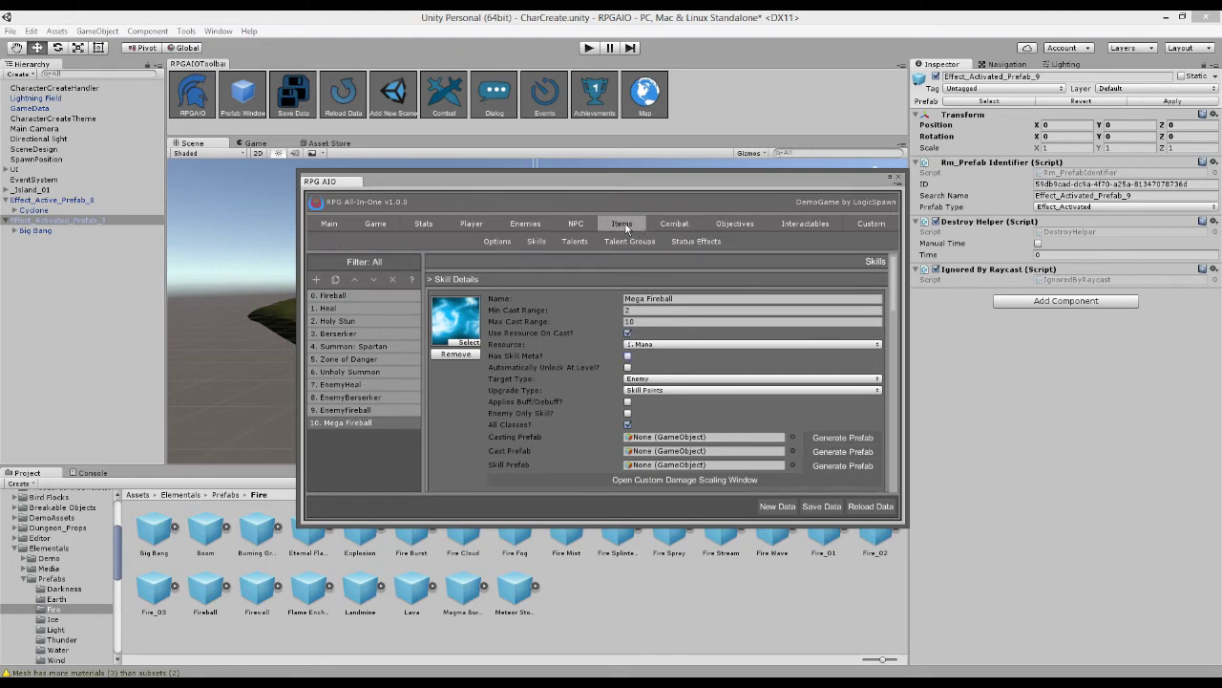
pyautogui.click(498, 241)
pyautogui.scroll(-5, 477, 323)
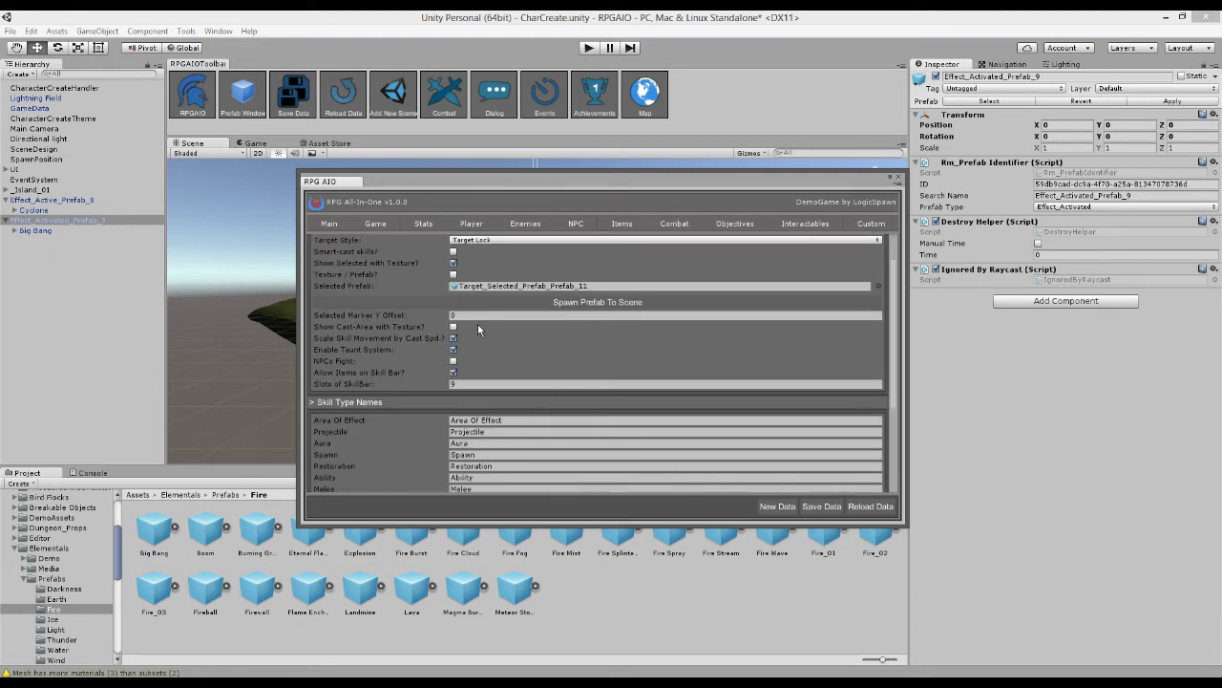
pyautogui.scroll(-3, 480, 330)
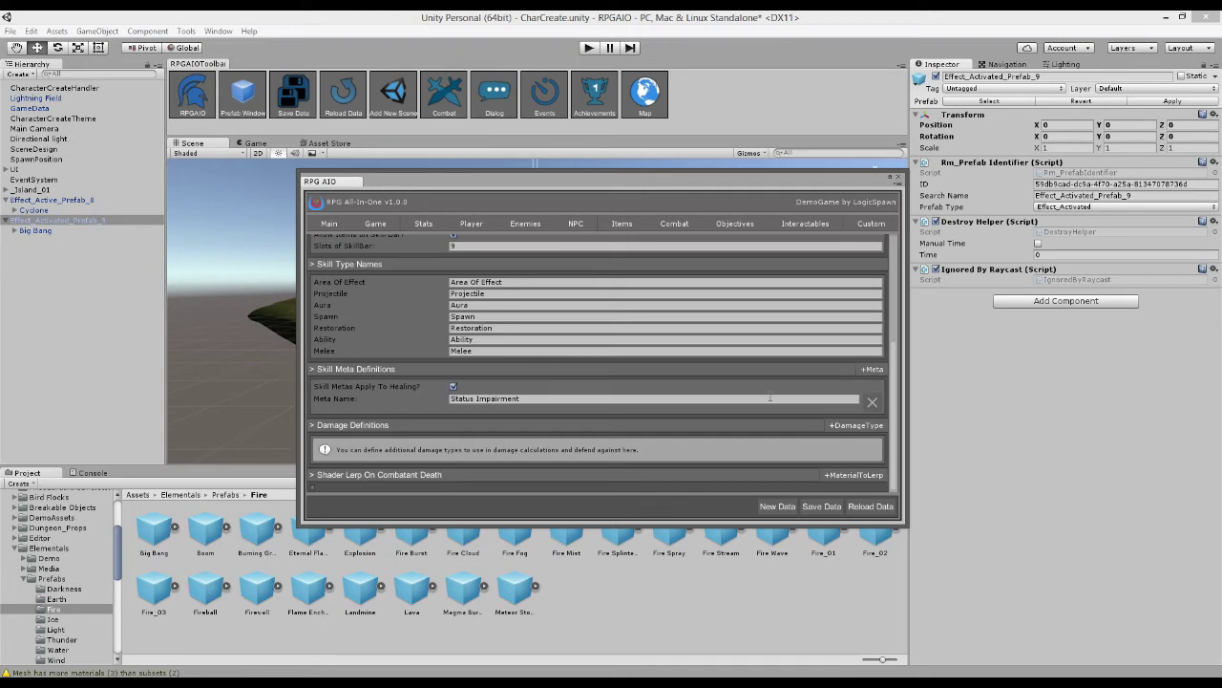
pyautogui.click(864, 371)
pyautogui.click(516, 420)
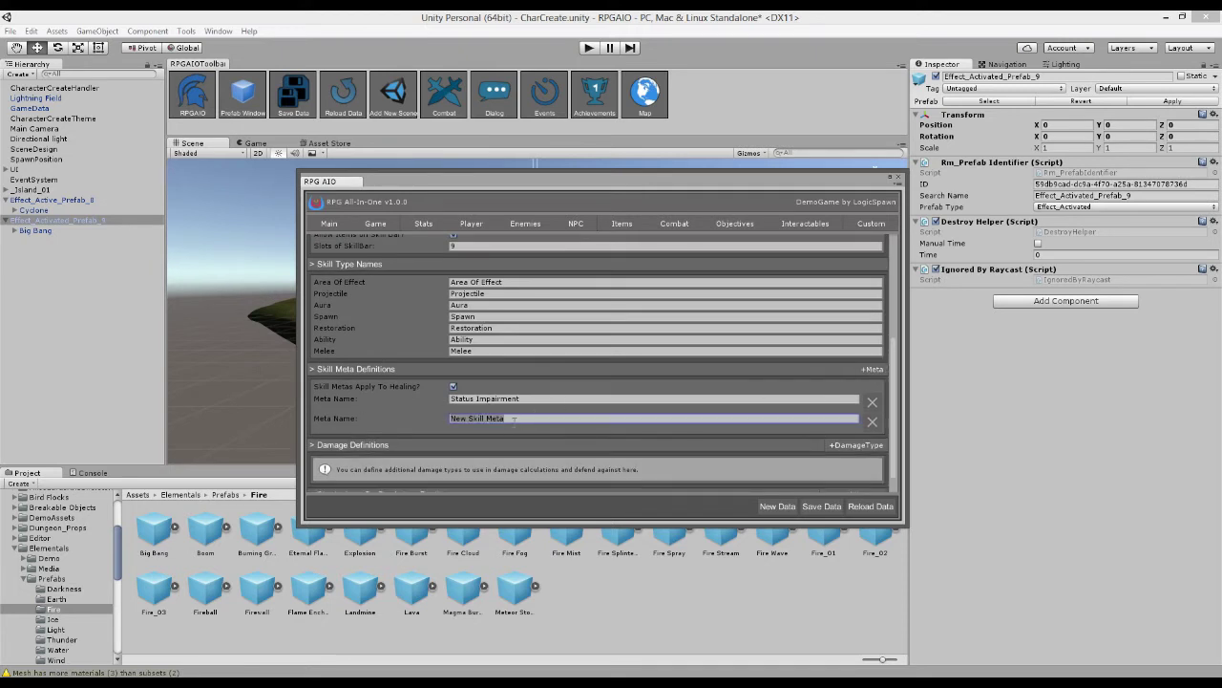
pyautogui.write('Fire')
pyautogui.moveTo(622, 223)
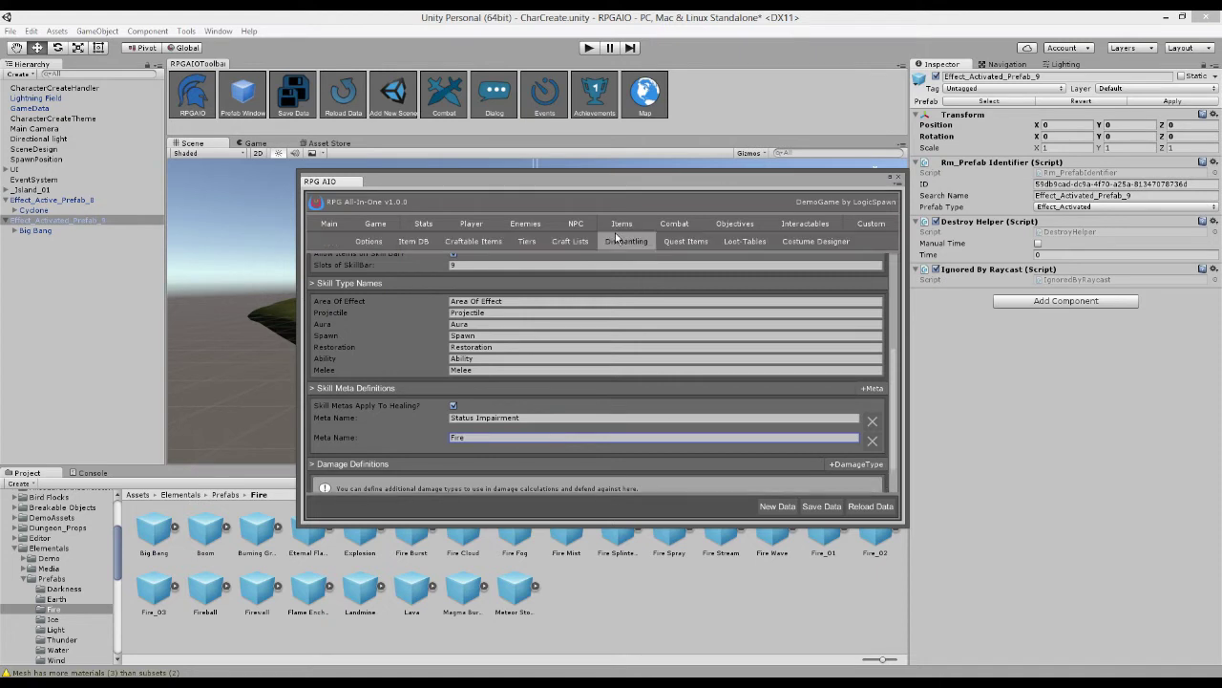
# - Back in the Skills editor, give Mega Fireball the Fire skill meta
pyautogui.moveTo(674, 224)
pyautogui.click(522, 243)
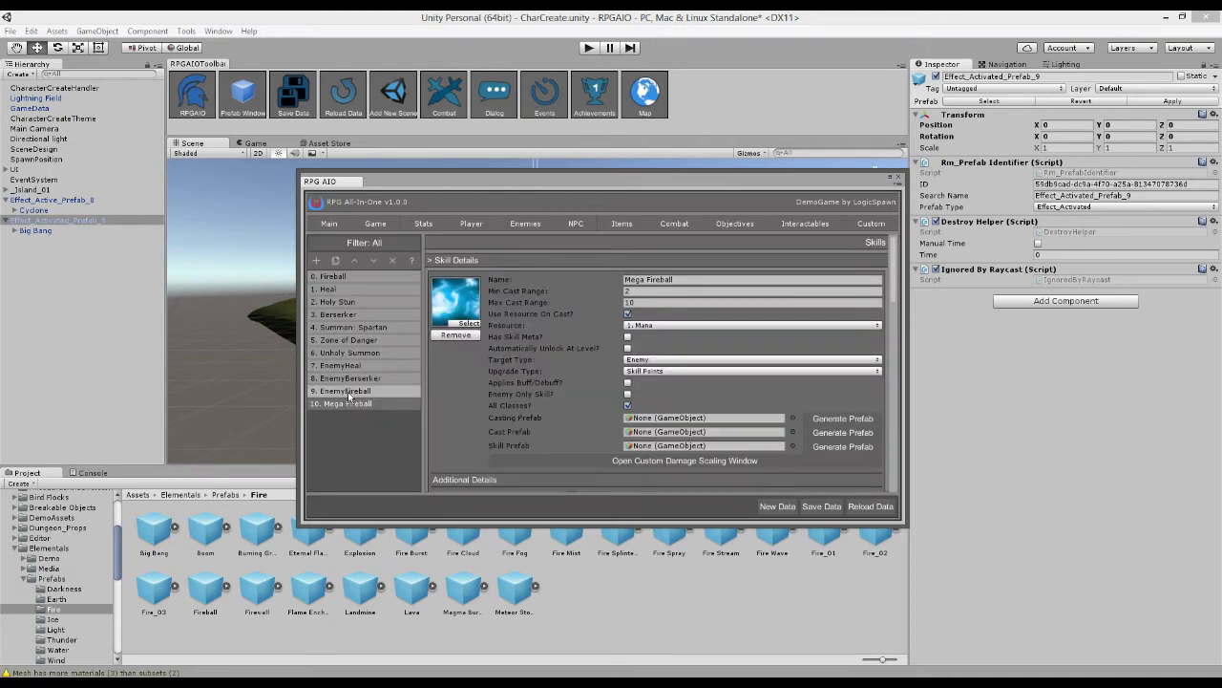
pyautogui.click(628, 336)
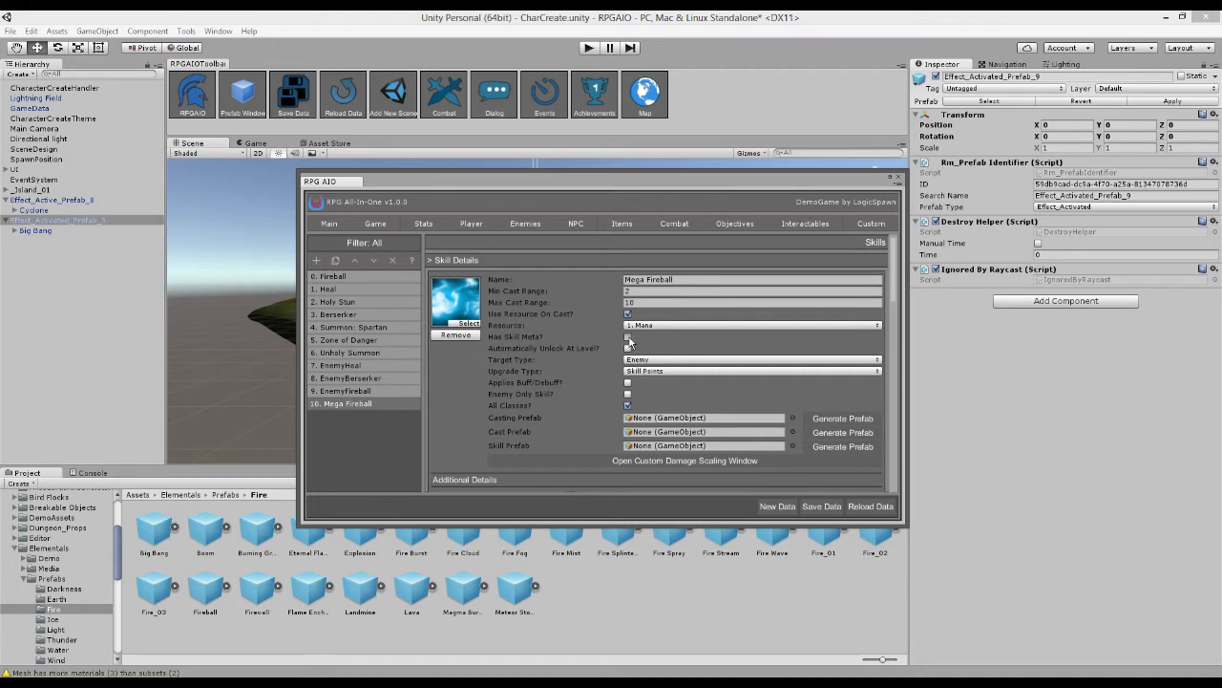
pyautogui.click(659, 348)
pyautogui.click(665, 358)
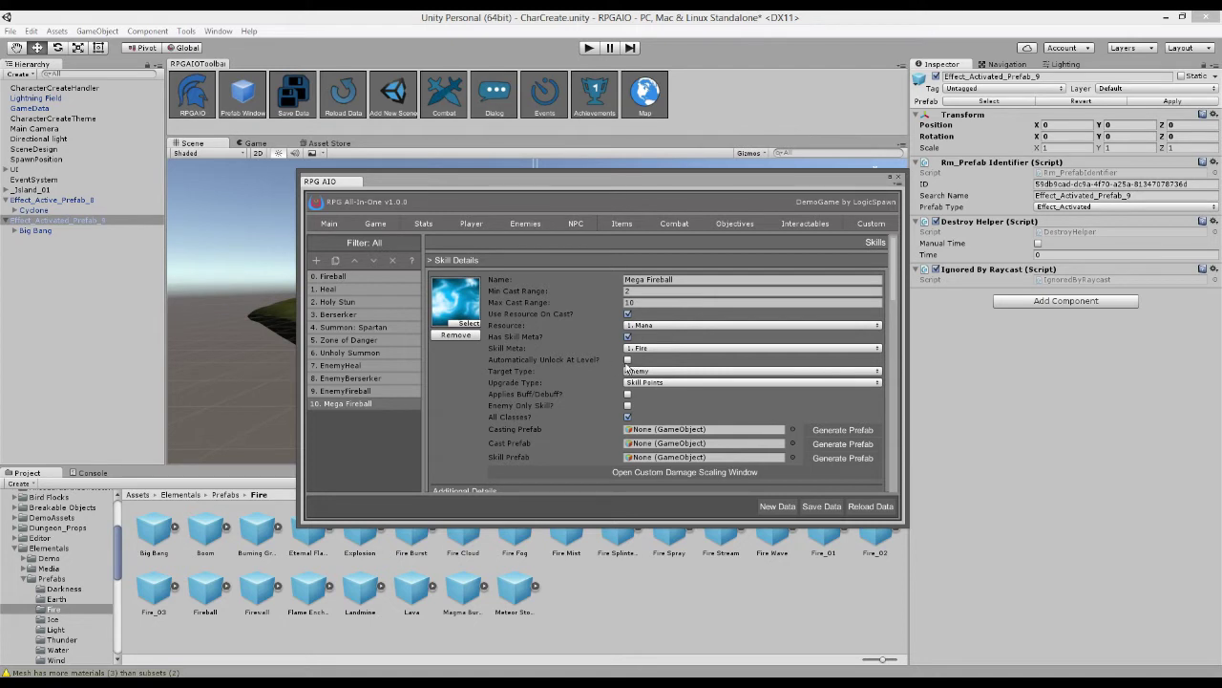
# - Make the skill unlock automatically at level 5
pyautogui.click(628, 360)
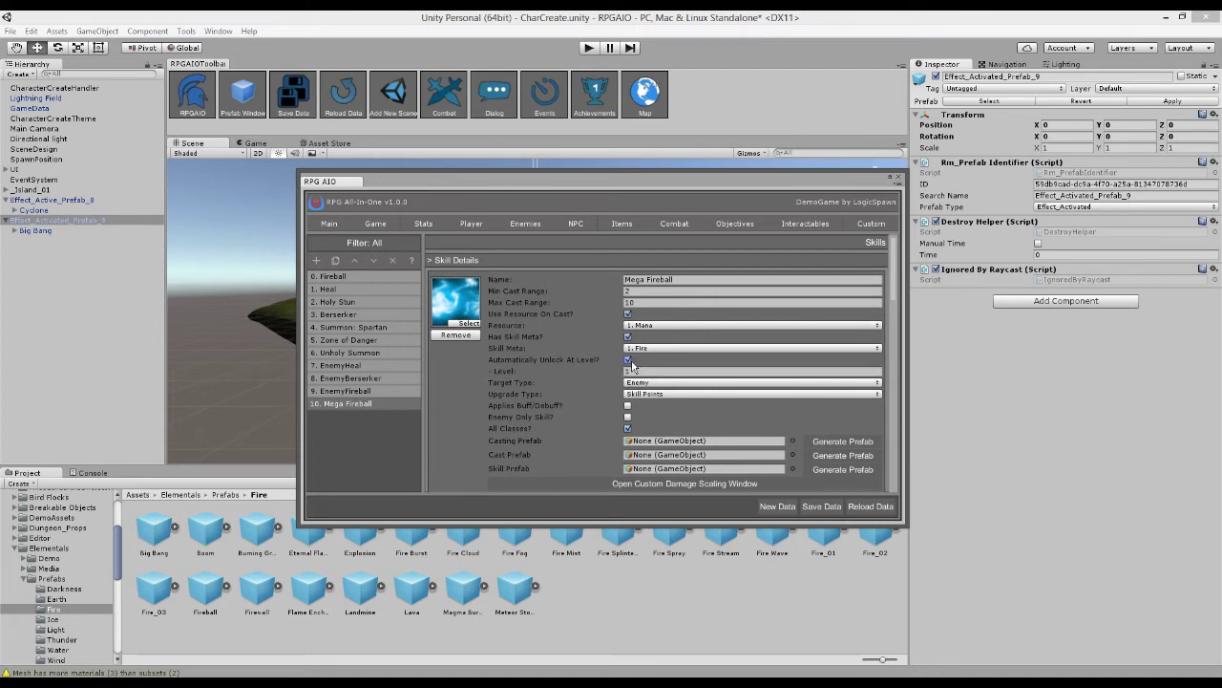
pyautogui.click(669, 374)
pyautogui.write('5')
pyautogui.scroll(-2, 602, 322)
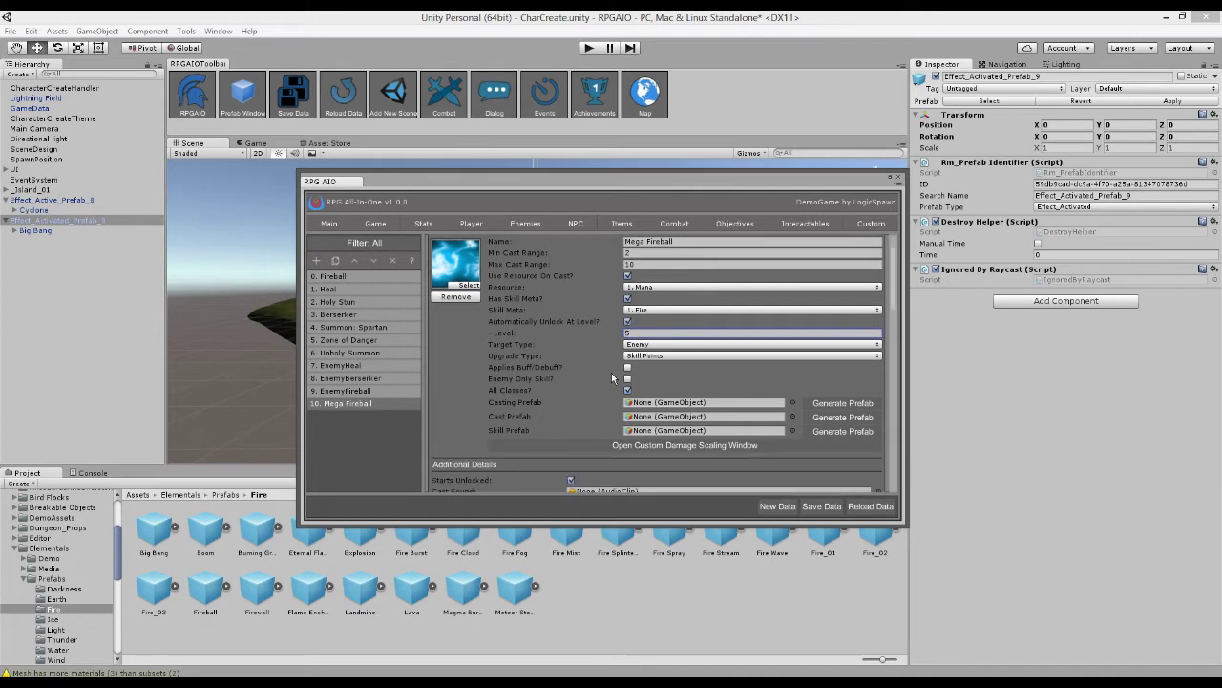
# - Try Not Self and Any target types, then leave the target on Enemy
pyautogui.click(634, 345)
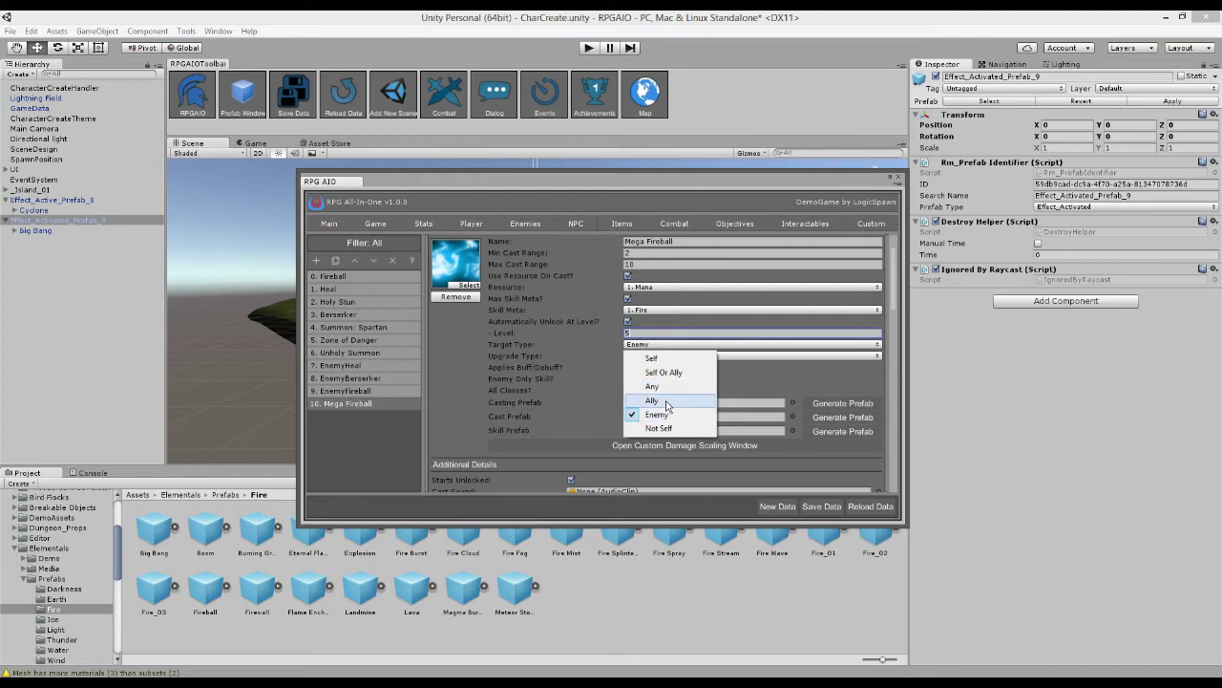
pyautogui.click(659, 428)
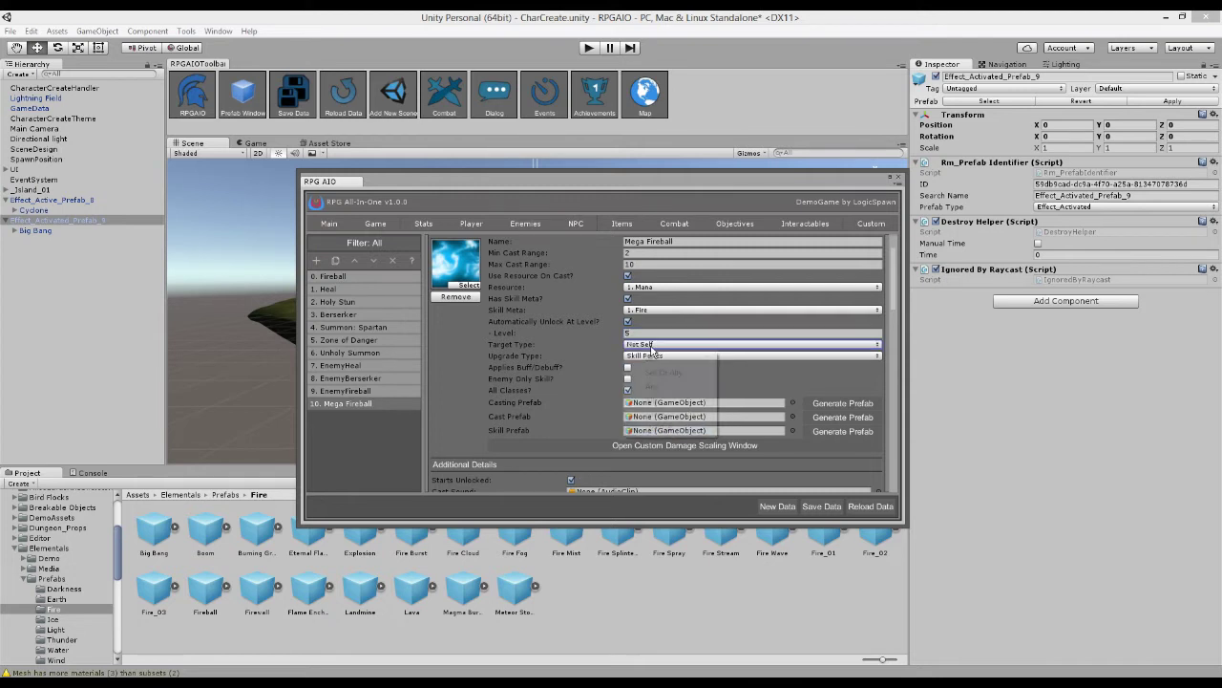
pyautogui.click(652, 345)
pyautogui.click(670, 386)
pyautogui.click(640, 344)
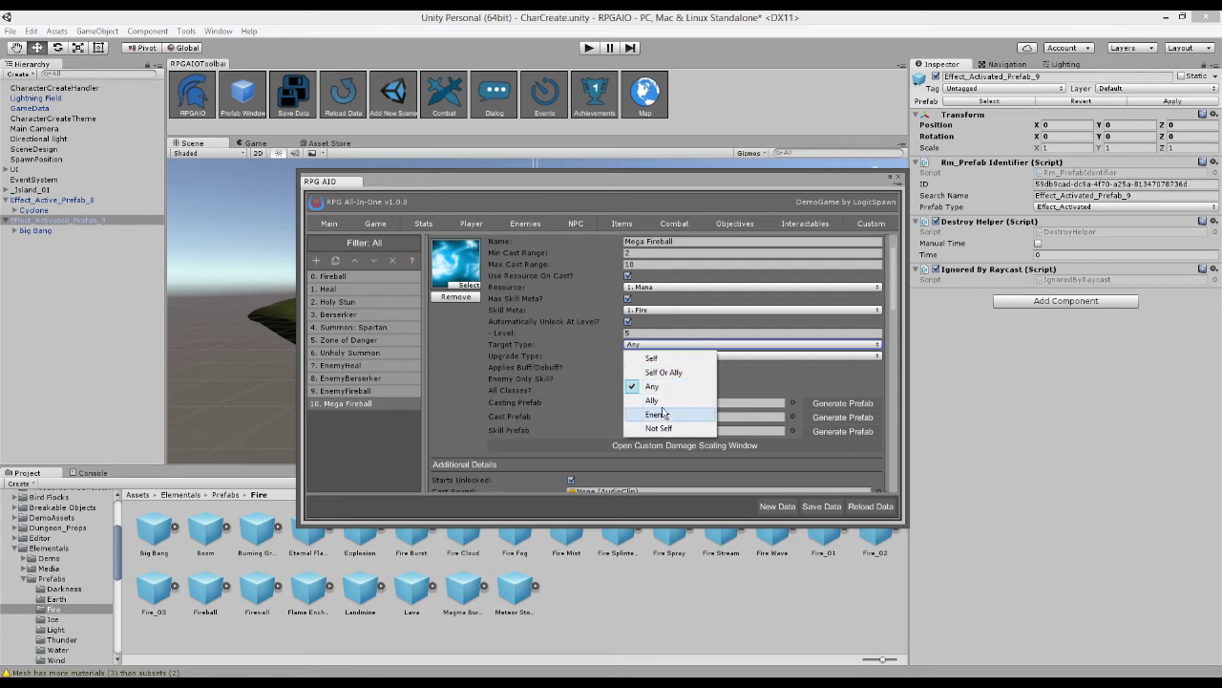
pyautogui.click(657, 414)
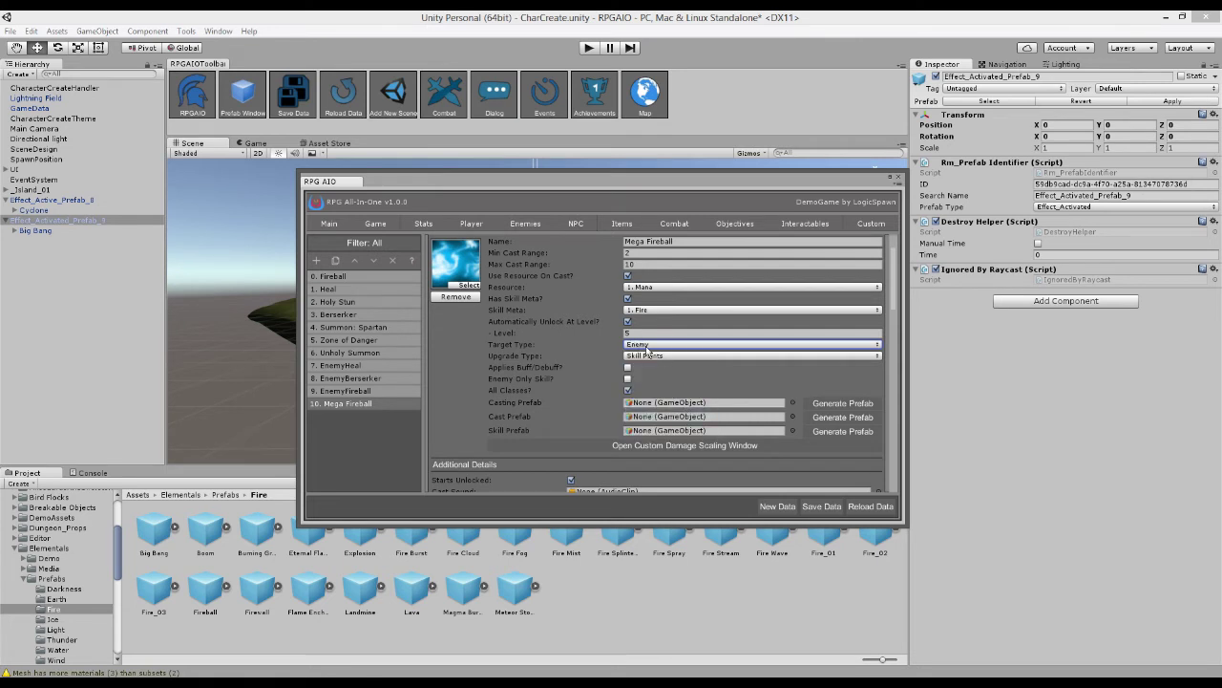
pyautogui.click(635, 356)
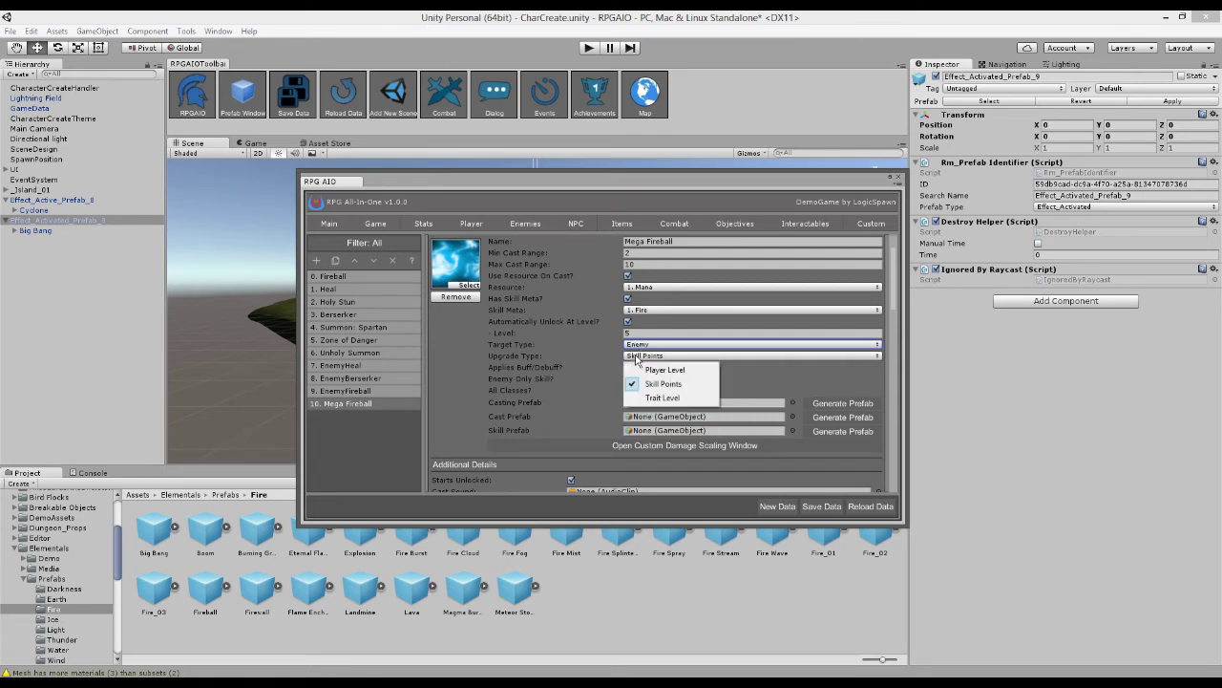
pyautogui.click(653, 372)
pyautogui.click(638, 356)
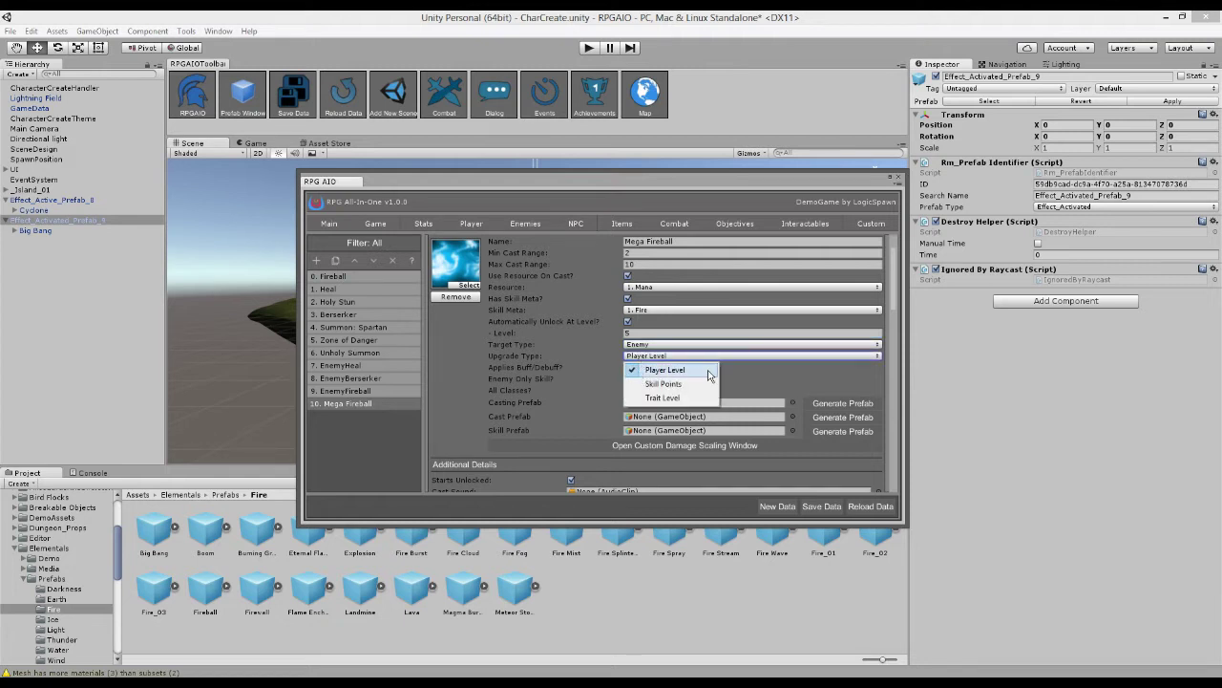
pyautogui.click(663, 398)
pyautogui.click(664, 368)
pyautogui.click(679, 395)
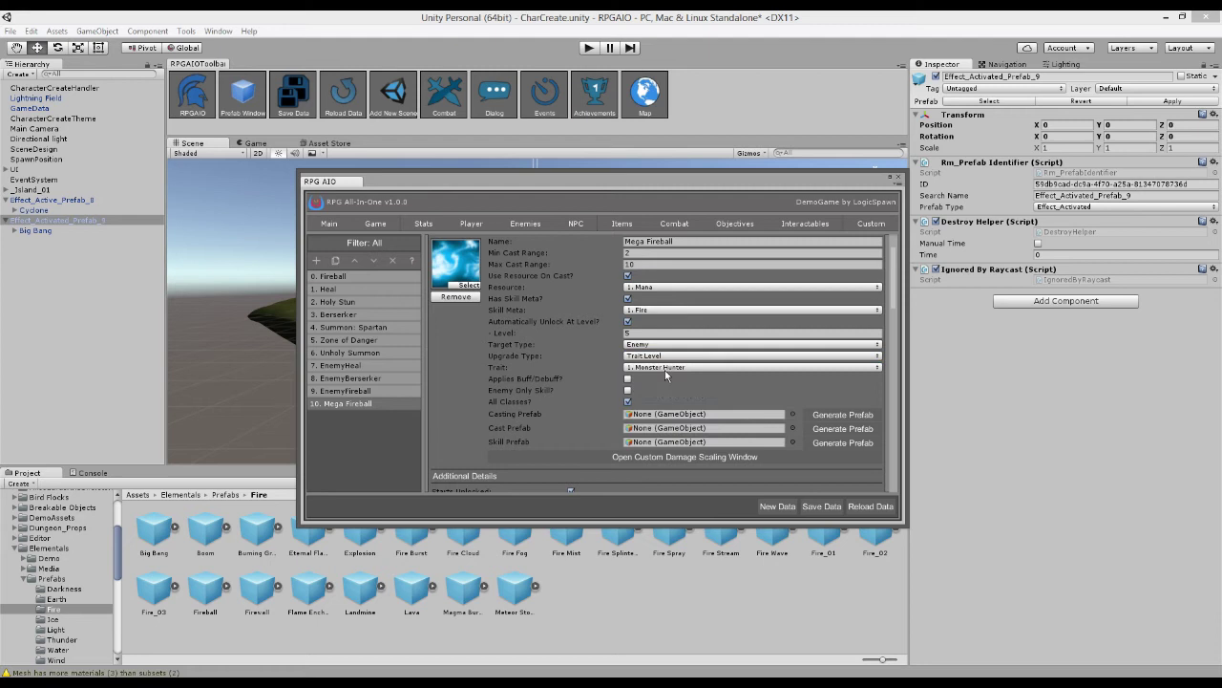
pyautogui.click(664, 358)
pyautogui.click(645, 381)
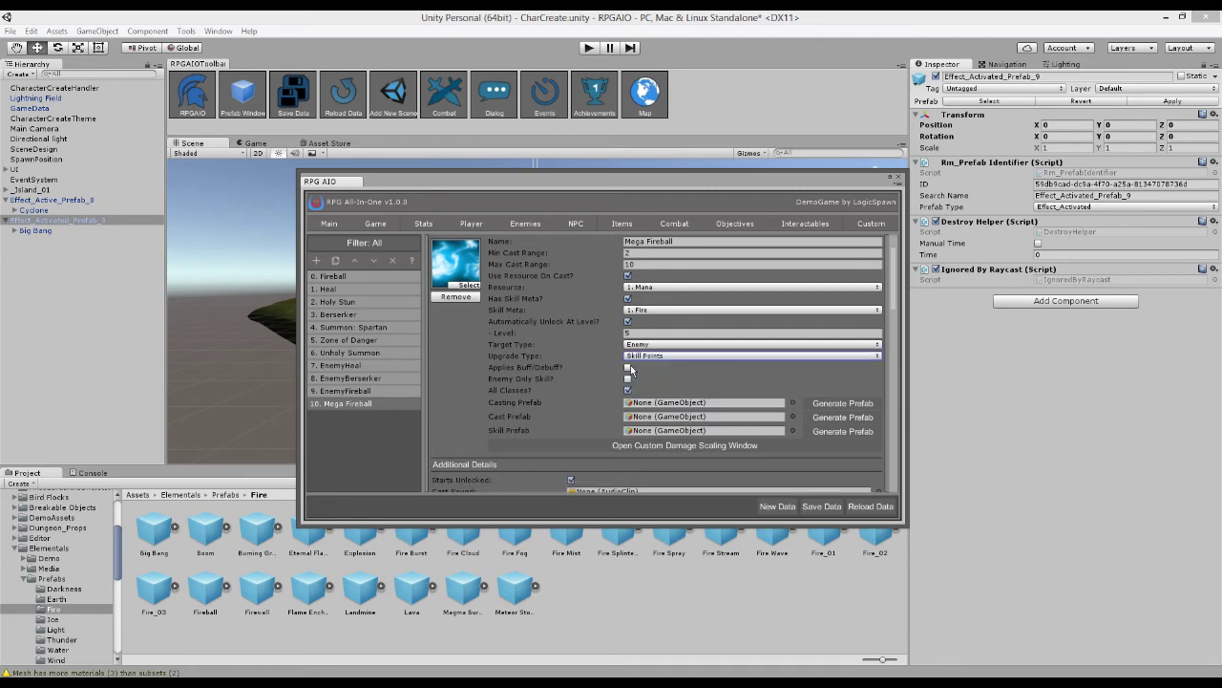
pyautogui.scroll(-2, 605, 374)
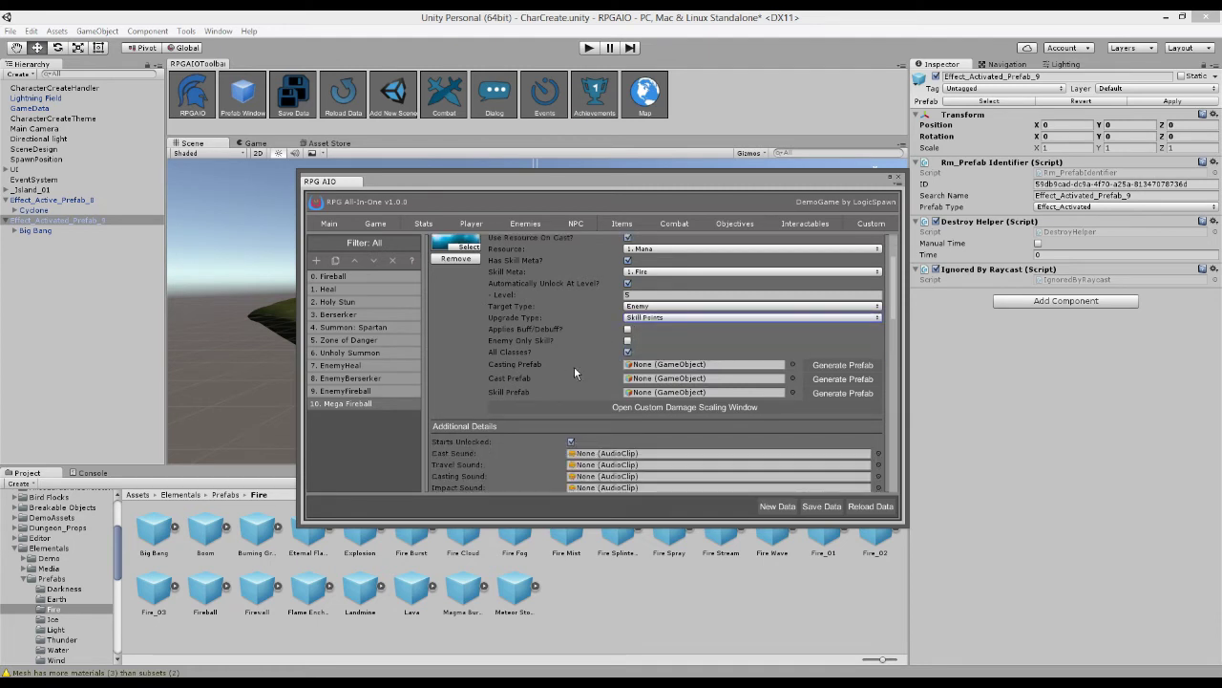
pyautogui.click(627, 330)
pyautogui.click(628, 330)
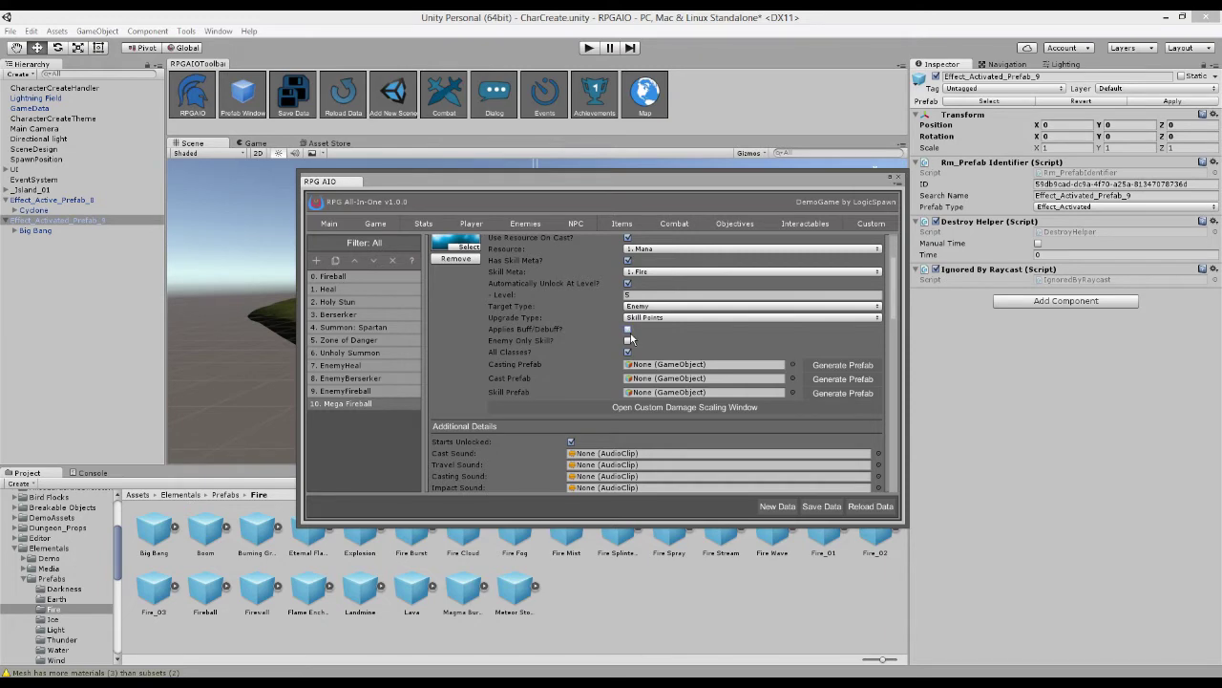
pyautogui.scroll(-2, 561, 346)
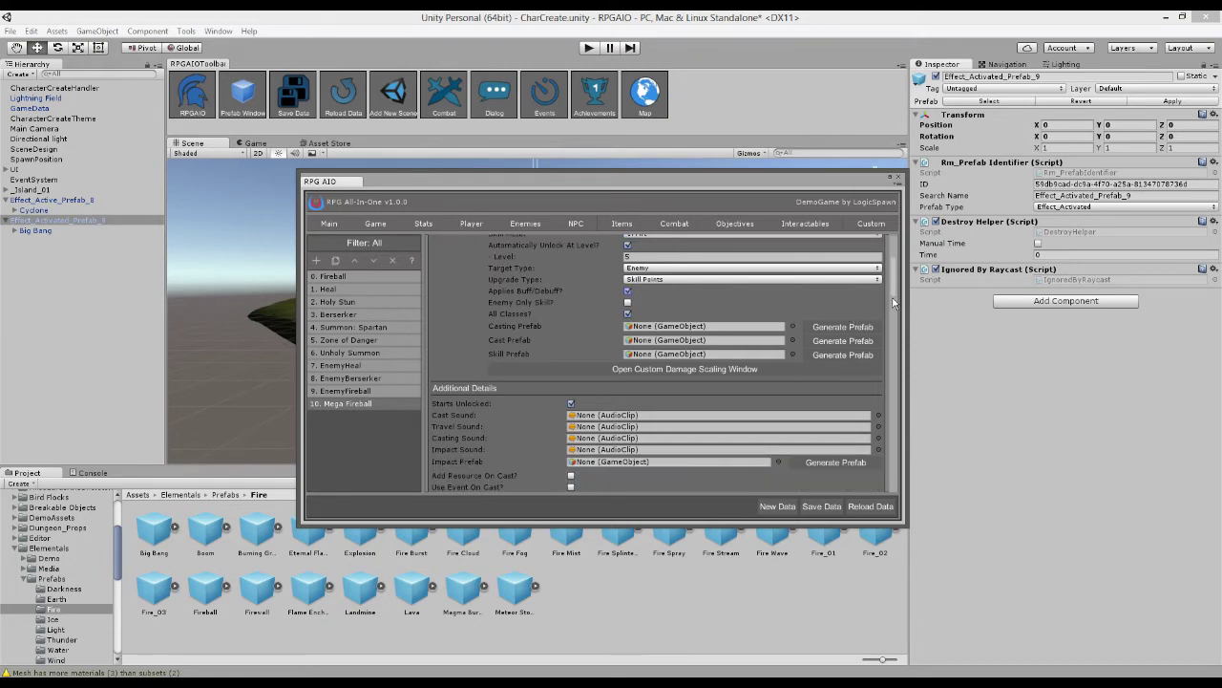
pyautogui.moveTo(894, 302); pyautogui.dragTo(890, 250)
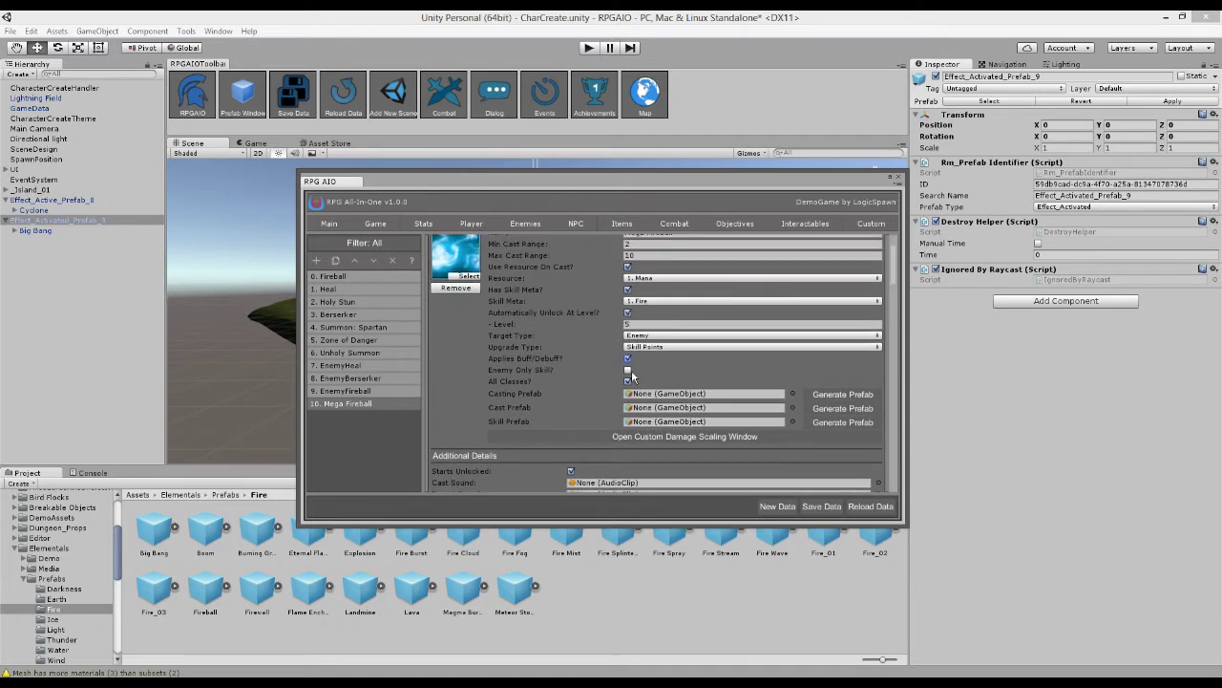
pyautogui.click(627, 358)
pyautogui.click(629, 370)
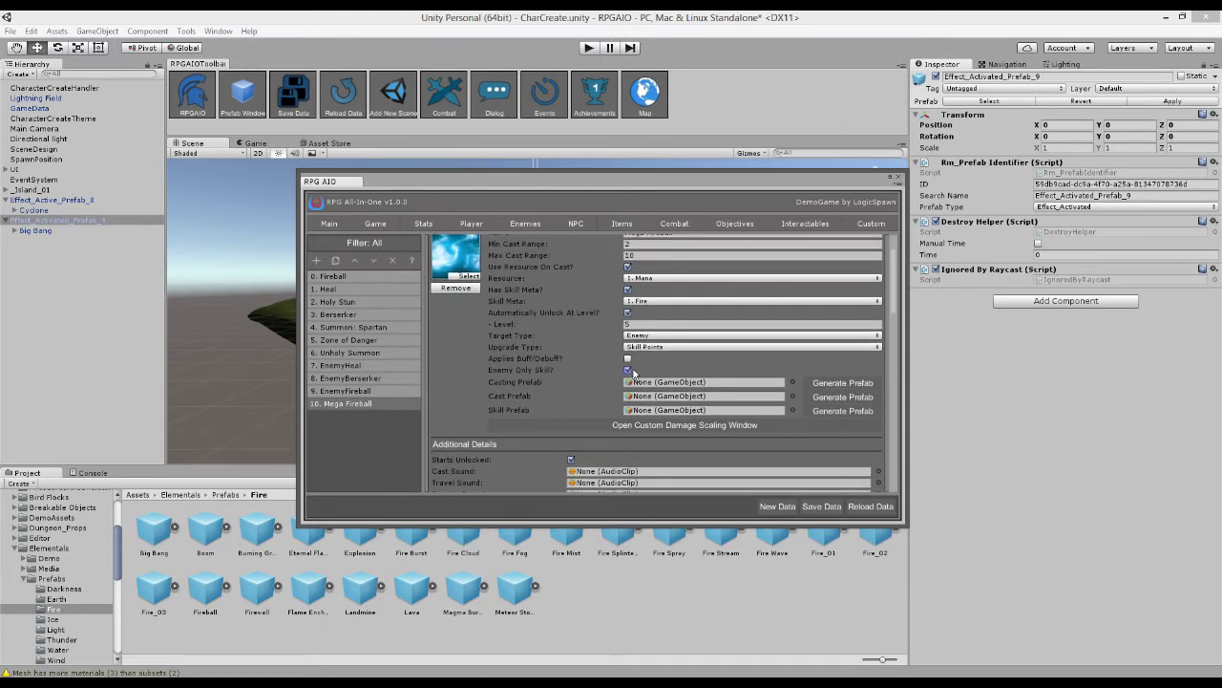
pyautogui.click(628, 370)
pyautogui.scroll(-3, 636, 380)
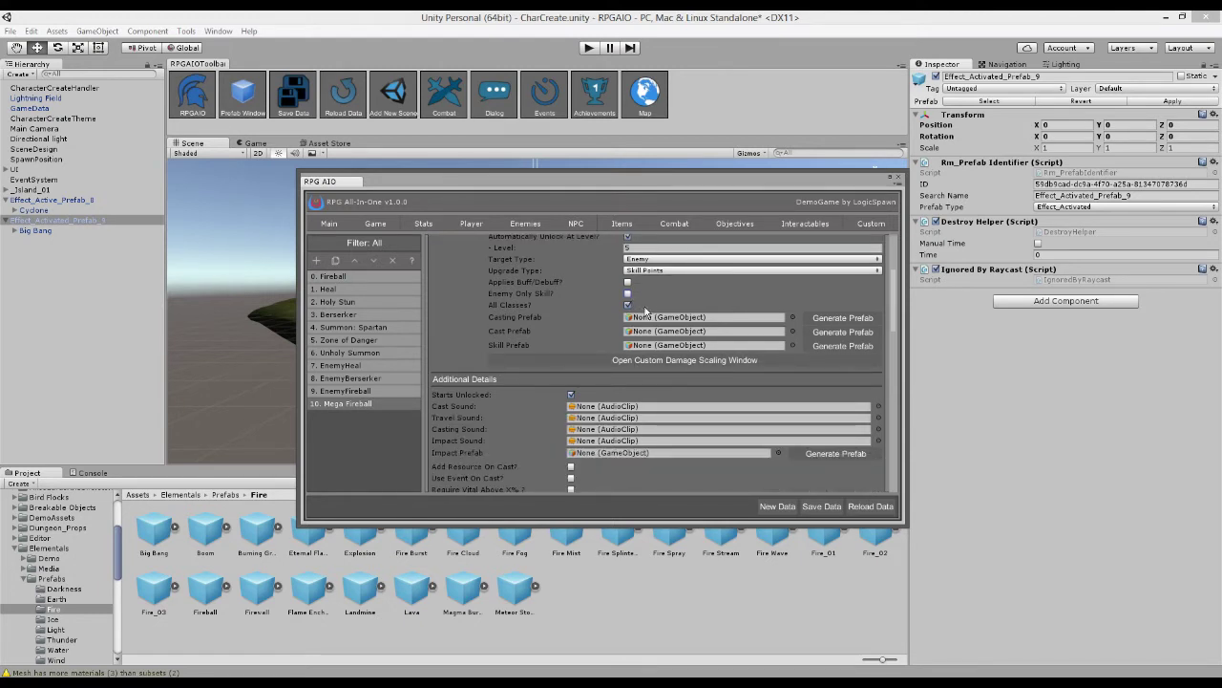
pyautogui.scroll(-2, 644, 313)
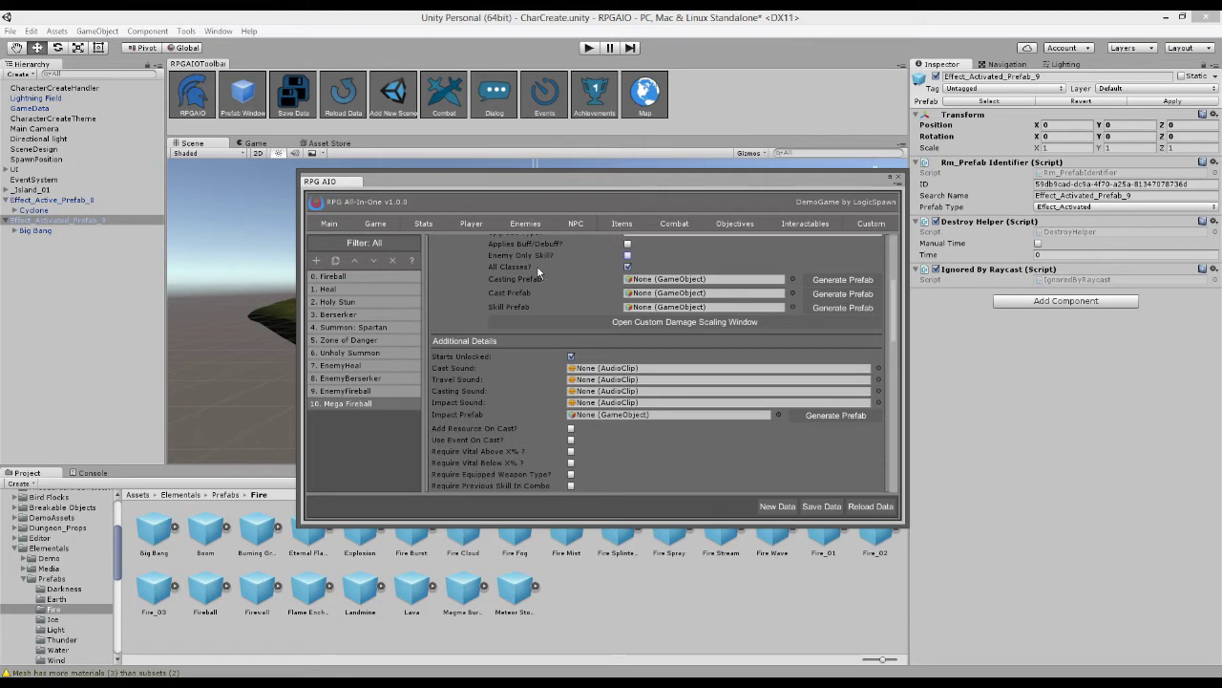
pyautogui.scroll(2, 505, 269)
pyautogui.click(627, 306)
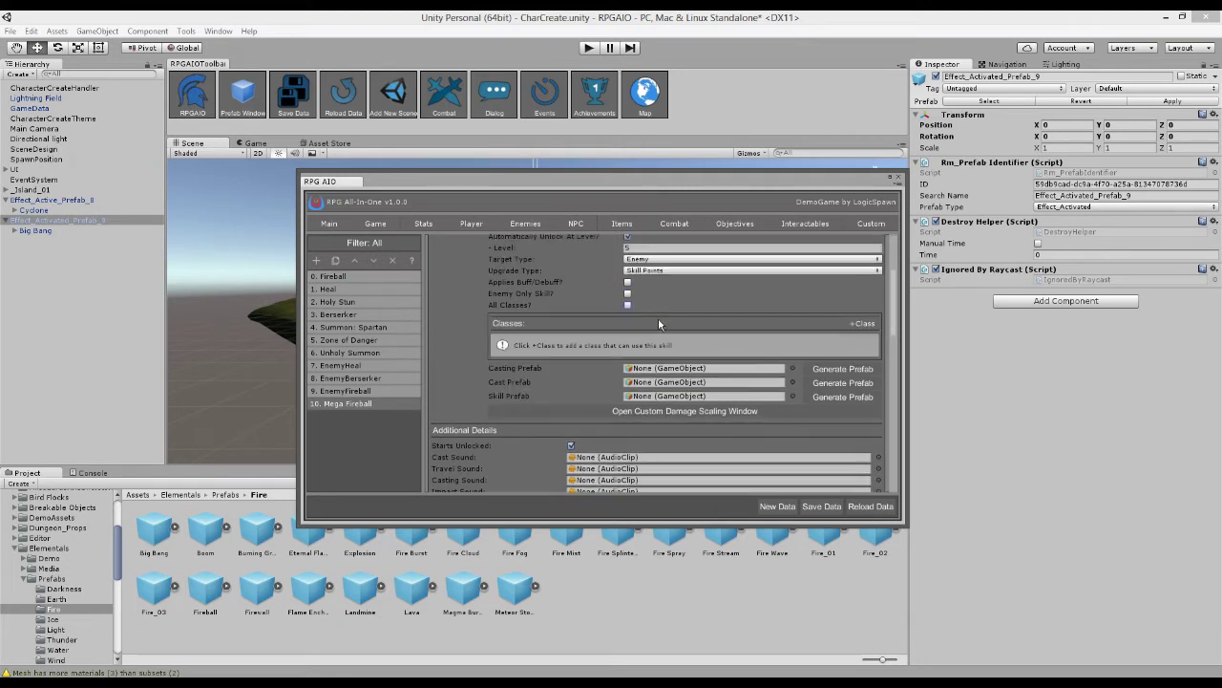
pyautogui.click(864, 322)
pyautogui.click(577, 336)
pyautogui.click(563, 348)
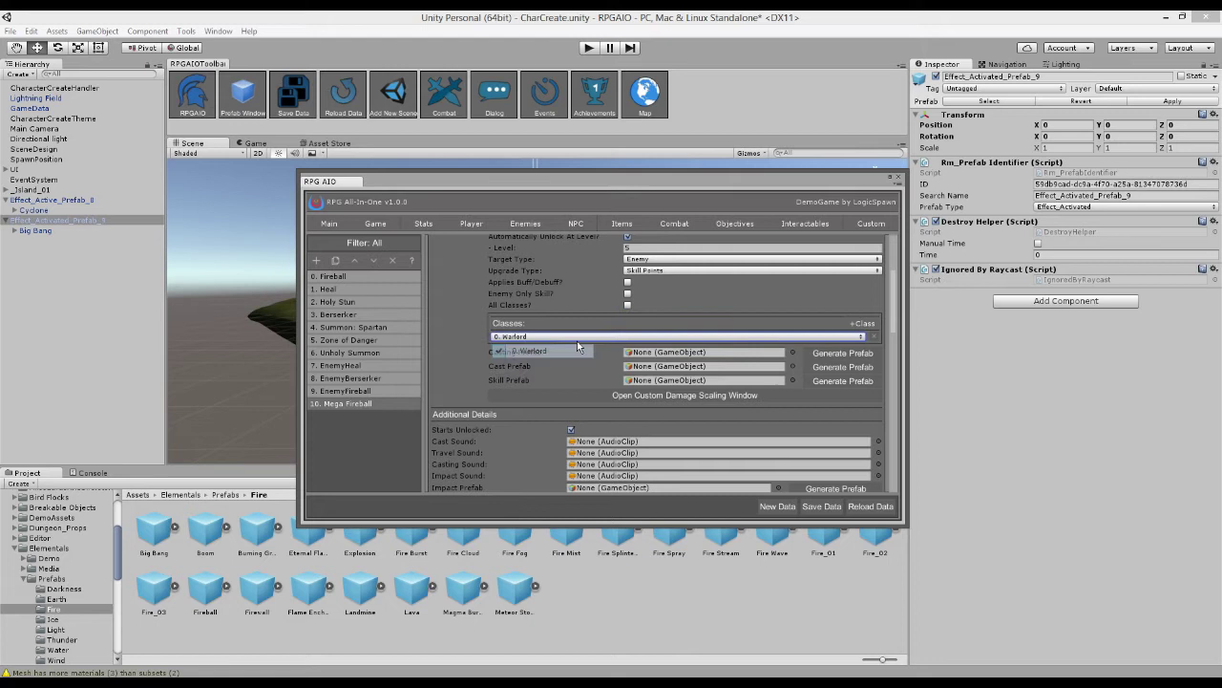
pyautogui.click(628, 305)
pyautogui.scroll(2, 726, 316)
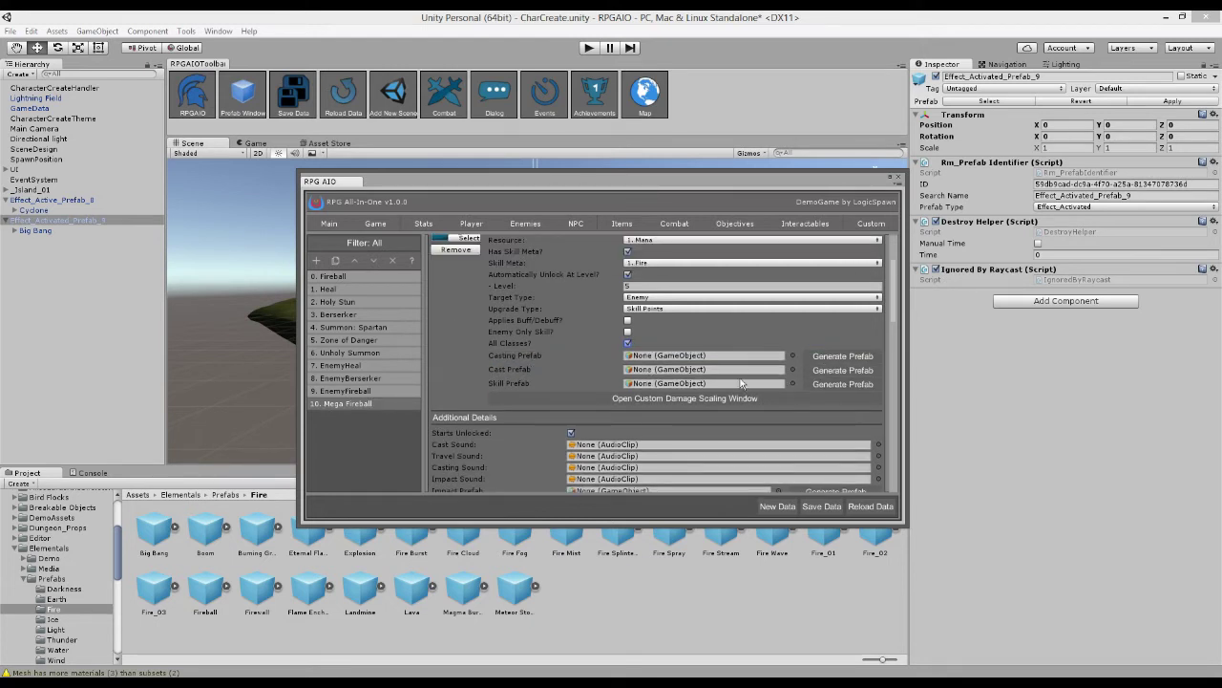
pyautogui.click(661, 384)
pyautogui.click(672, 356)
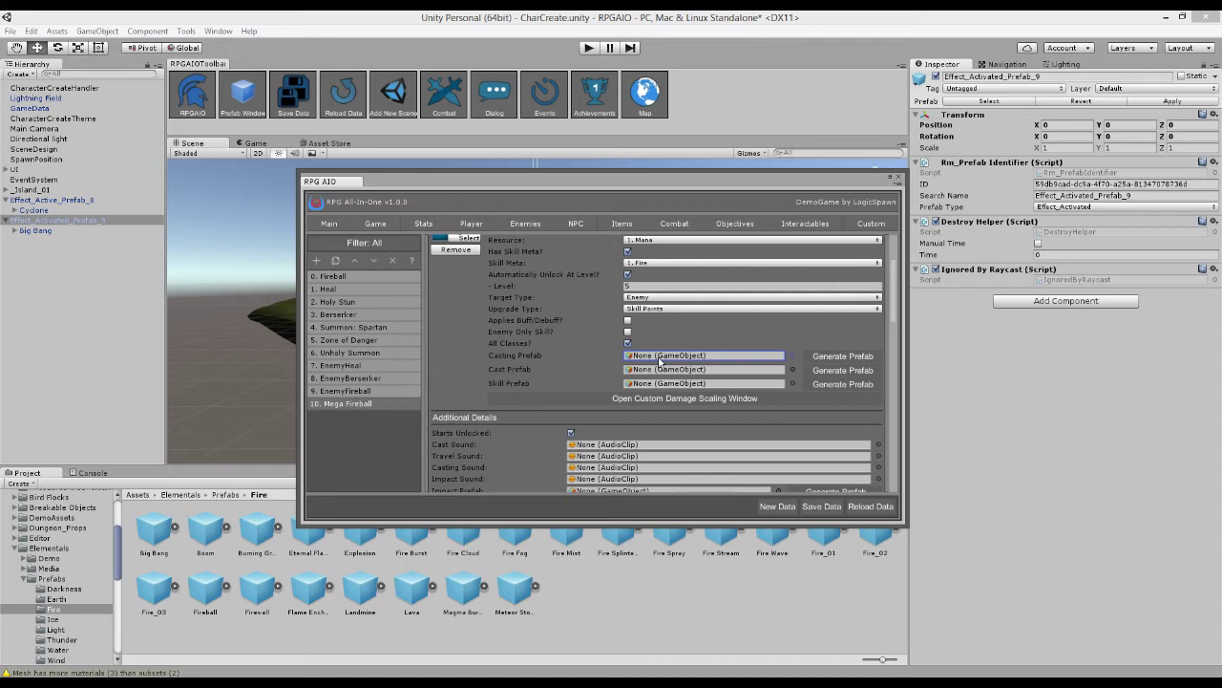
pyautogui.click(642, 382)
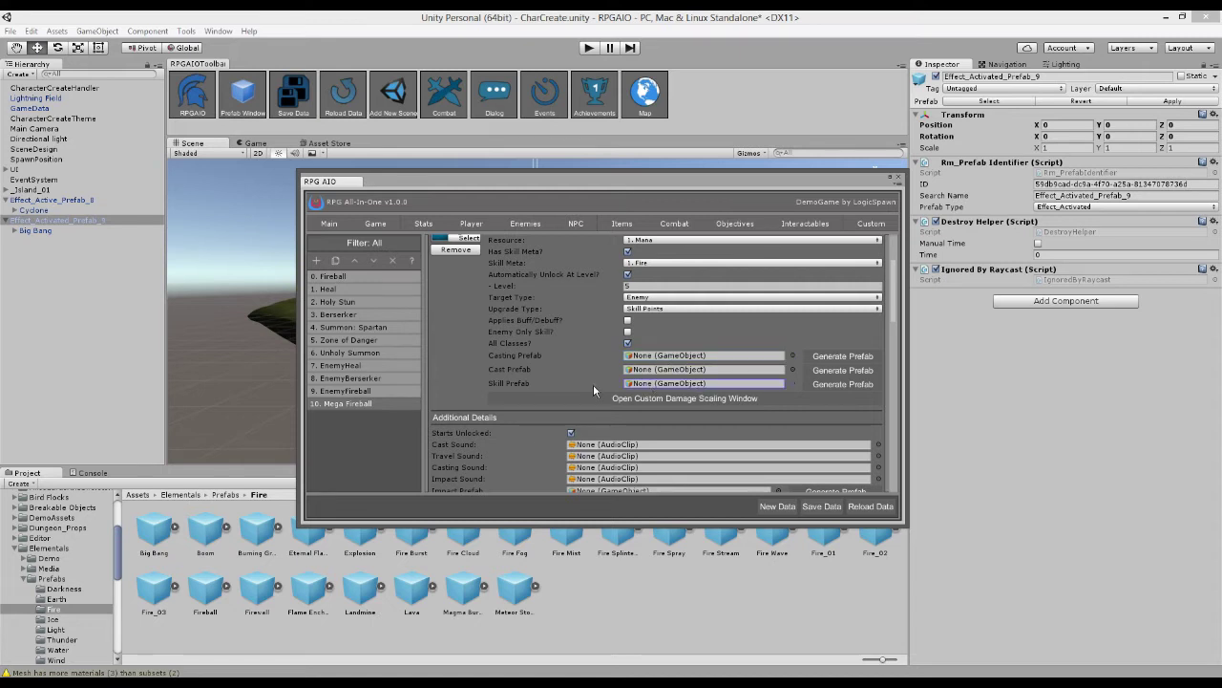
pyautogui.click(693, 357)
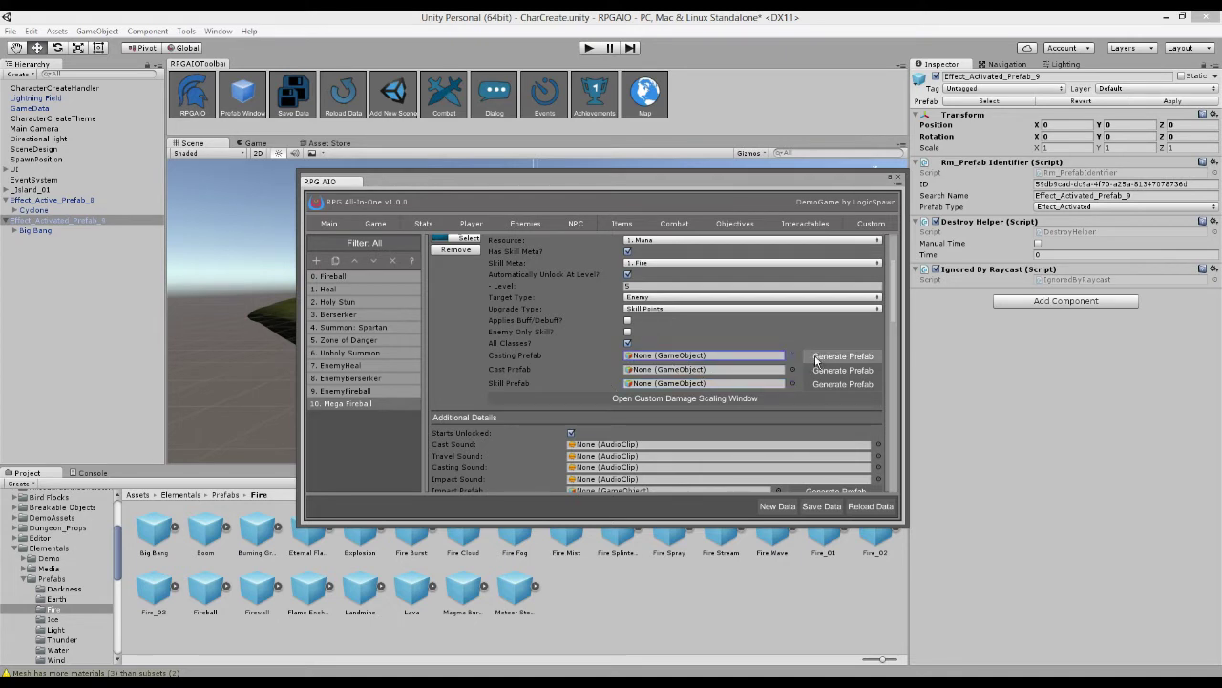
pyautogui.click(52, 200)
pyautogui.click(363, 180)
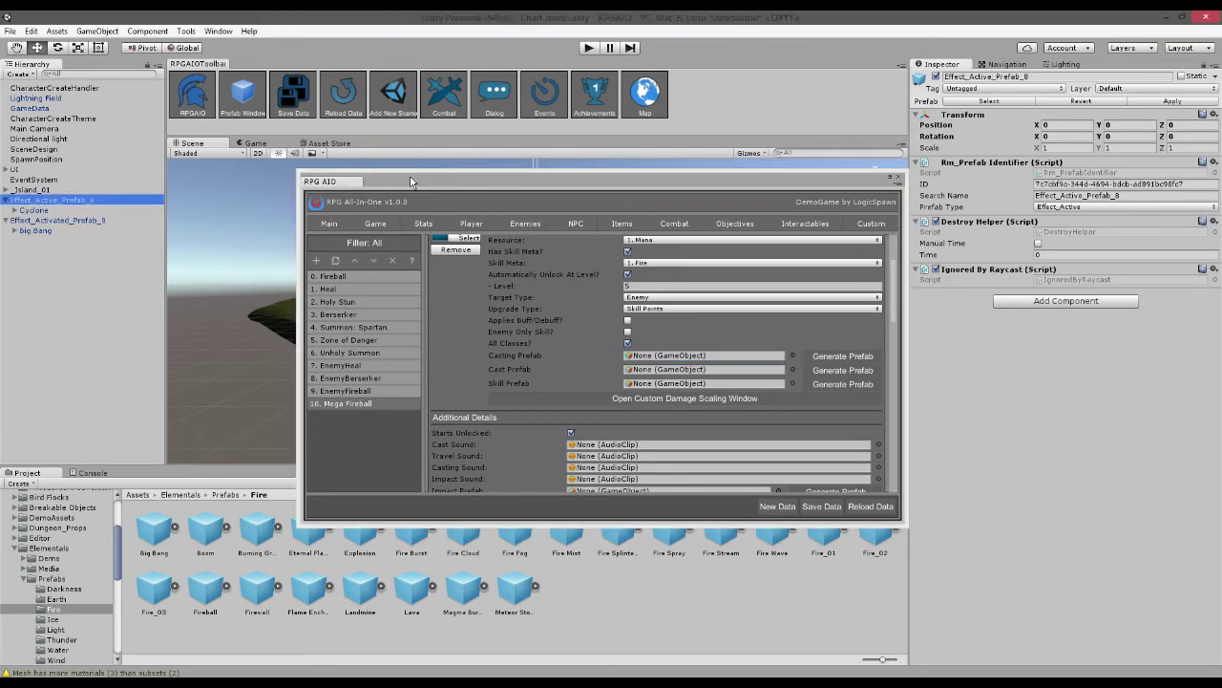
pyautogui.moveTo(411, 181); pyautogui.dragTo(312, 465)
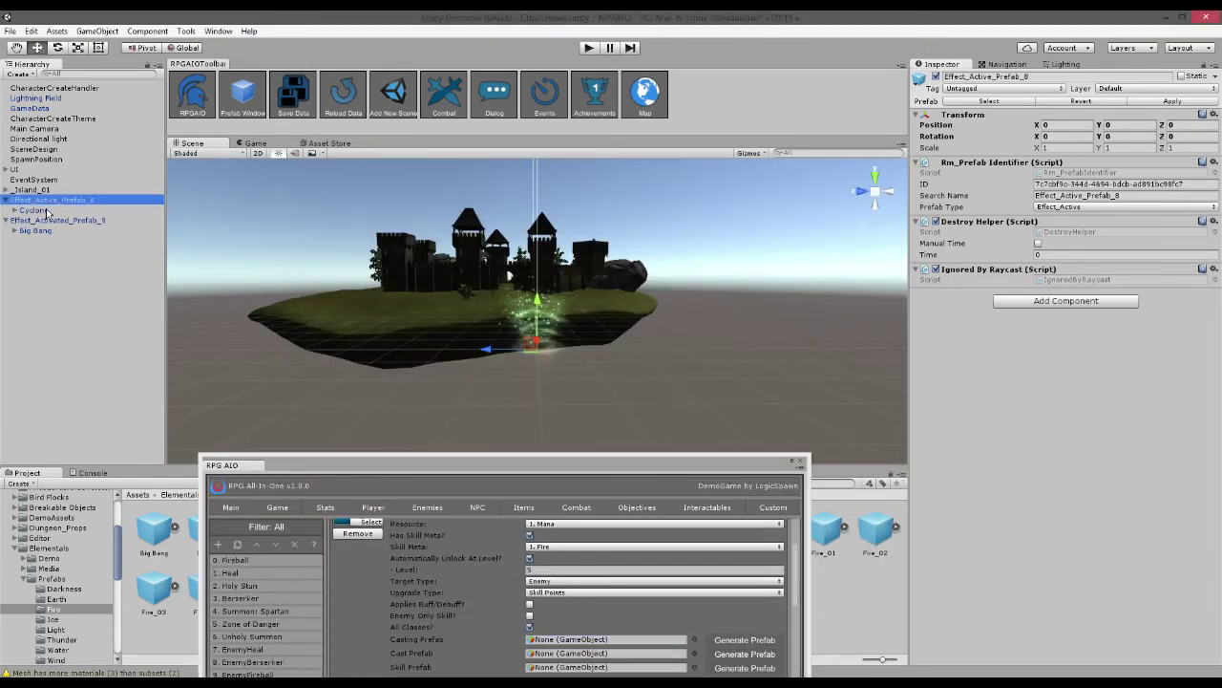
pyautogui.click(65, 210)
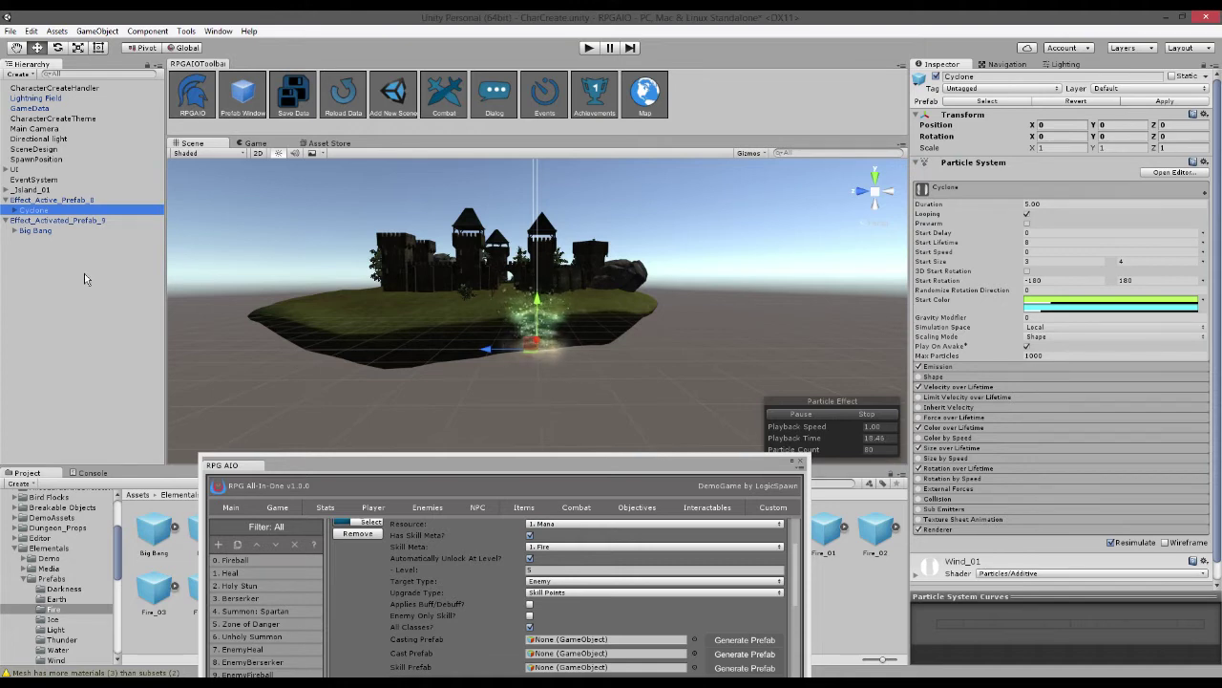
pyautogui.click(62, 221)
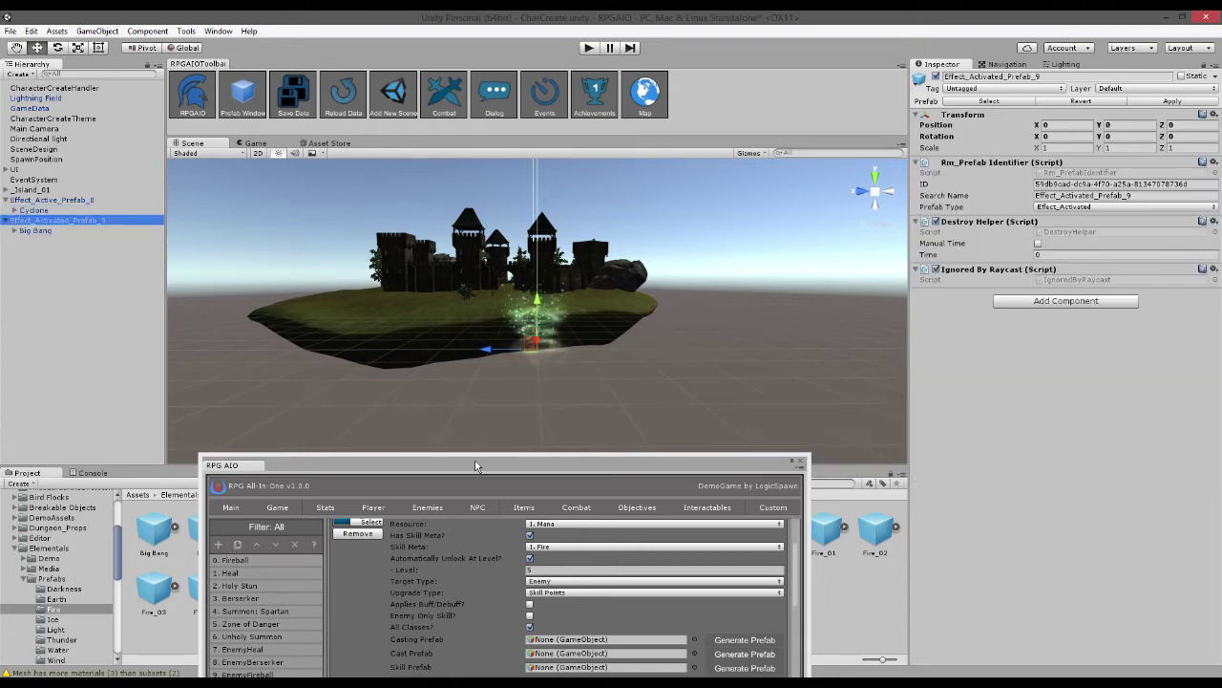
pyautogui.click(61, 230)
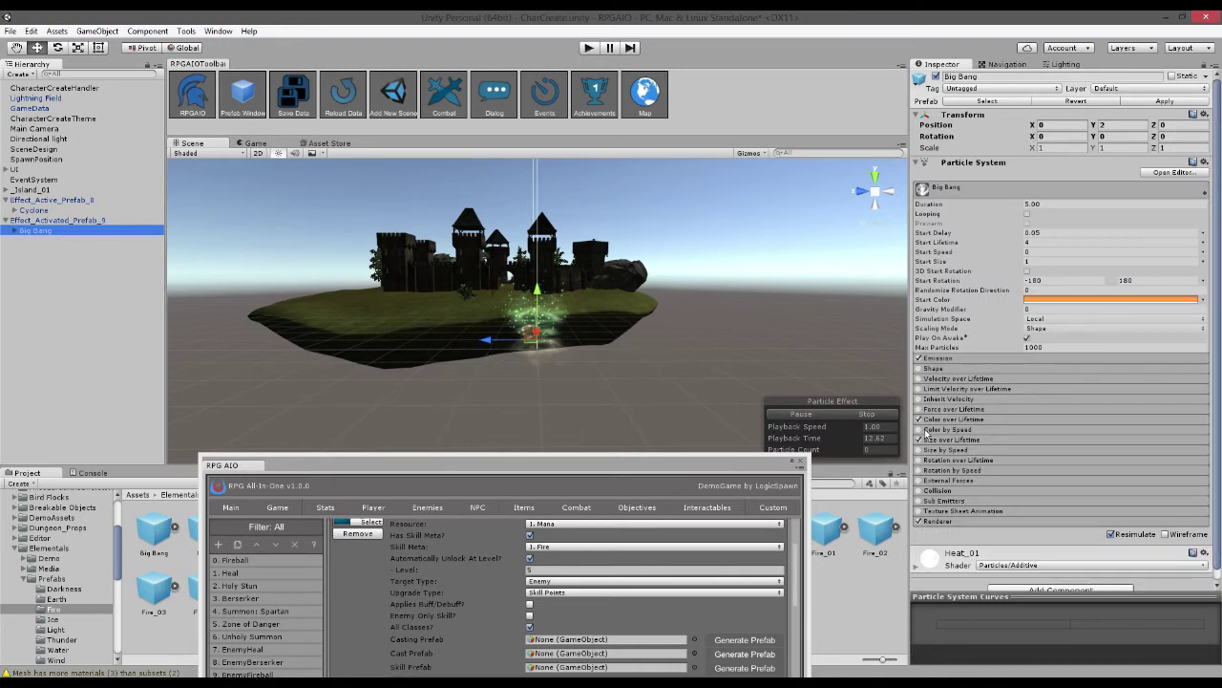
pyautogui.click(862, 415)
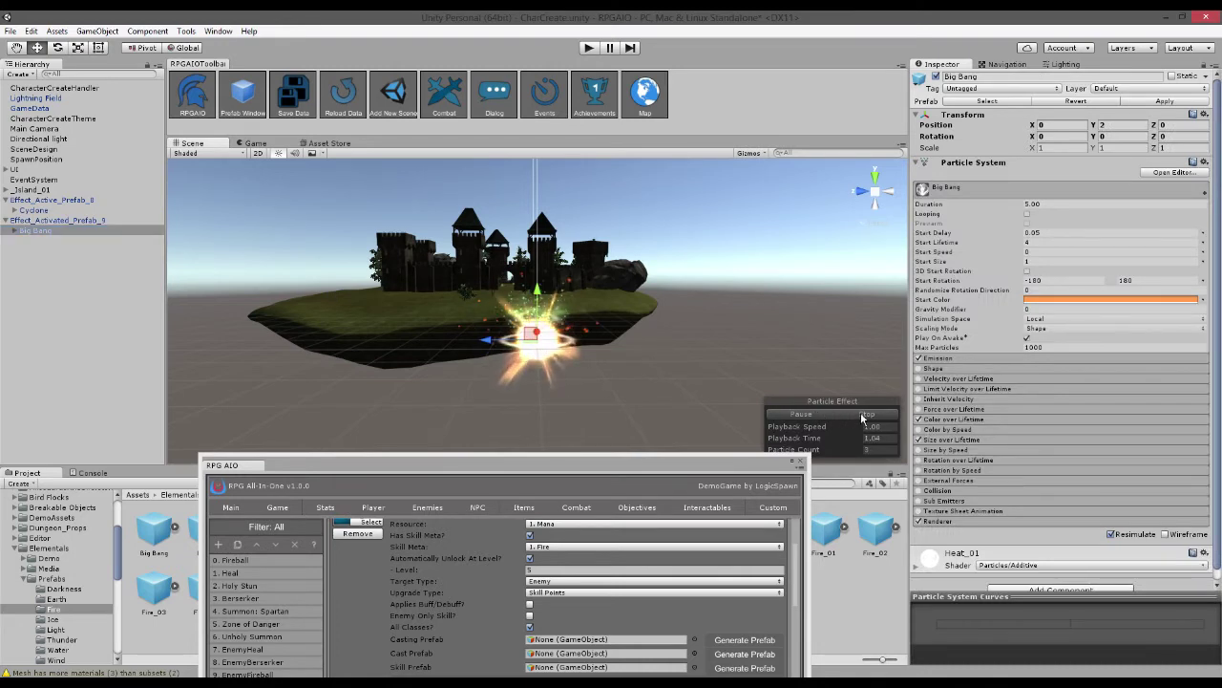
pyautogui.moveTo(764, 464); pyautogui.dragTo(895, 203)
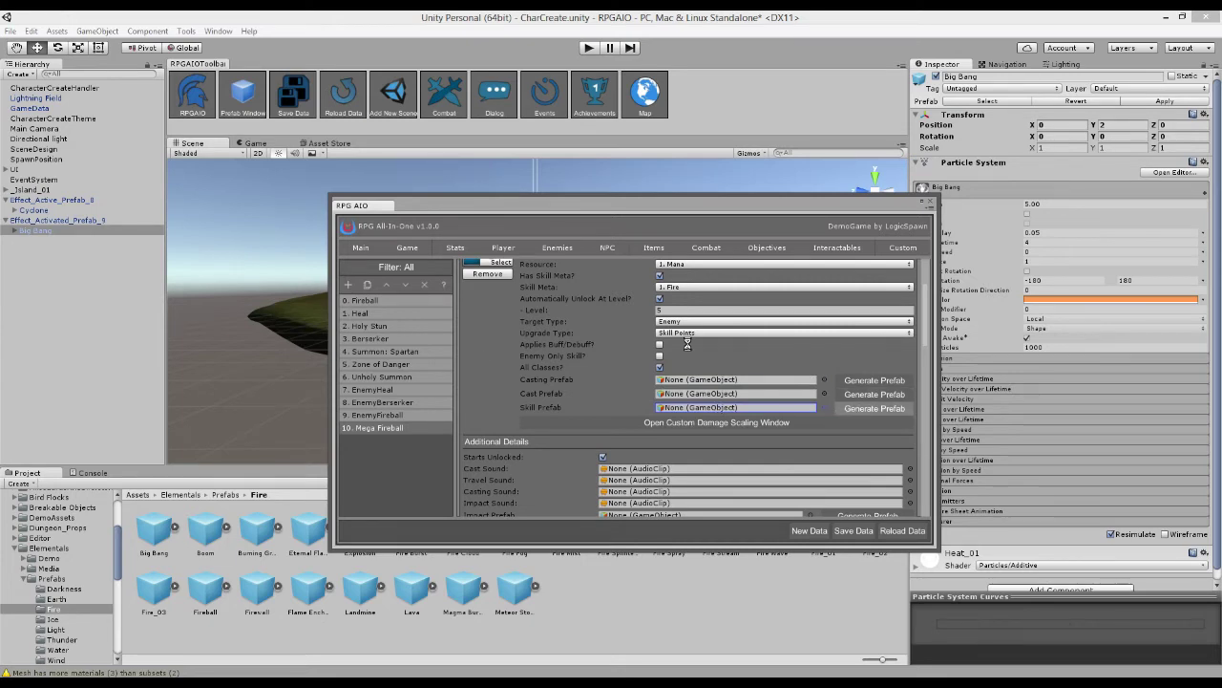
# - Select Skill_Prefab_10 and drag it along Z to -5.502, past the island's edge
pyautogui.moveTo(667, 203); pyautogui.dragTo(647, 487)
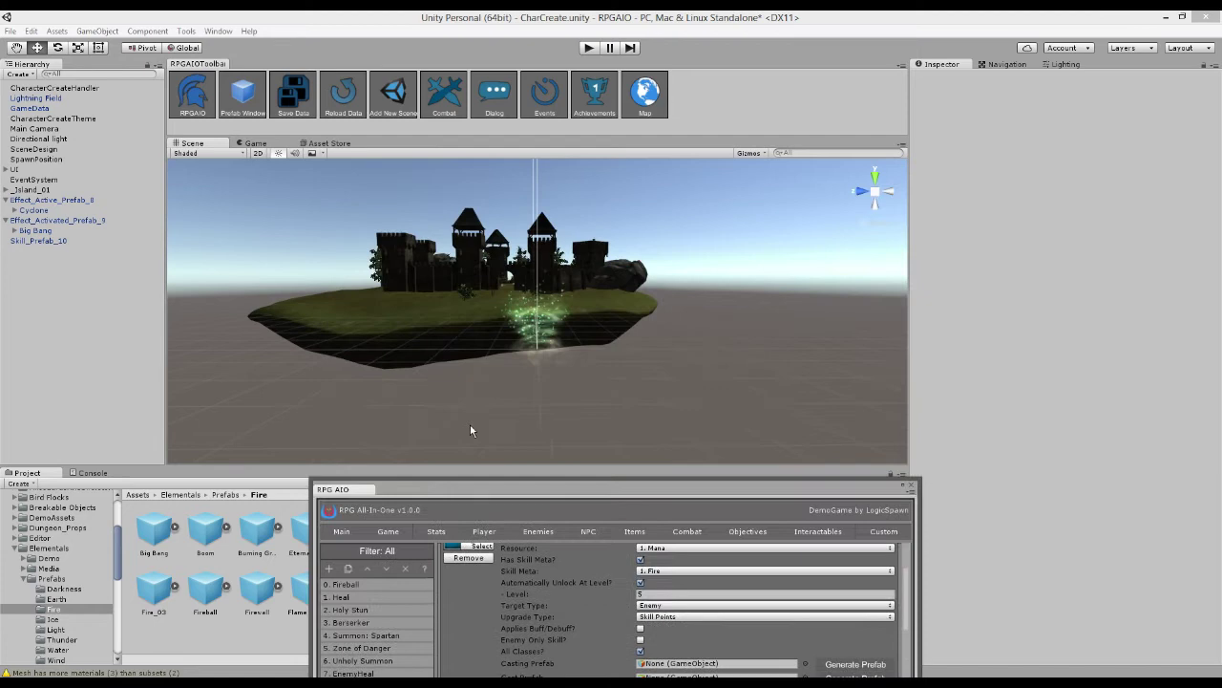
pyautogui.doubleClick(43, 240)
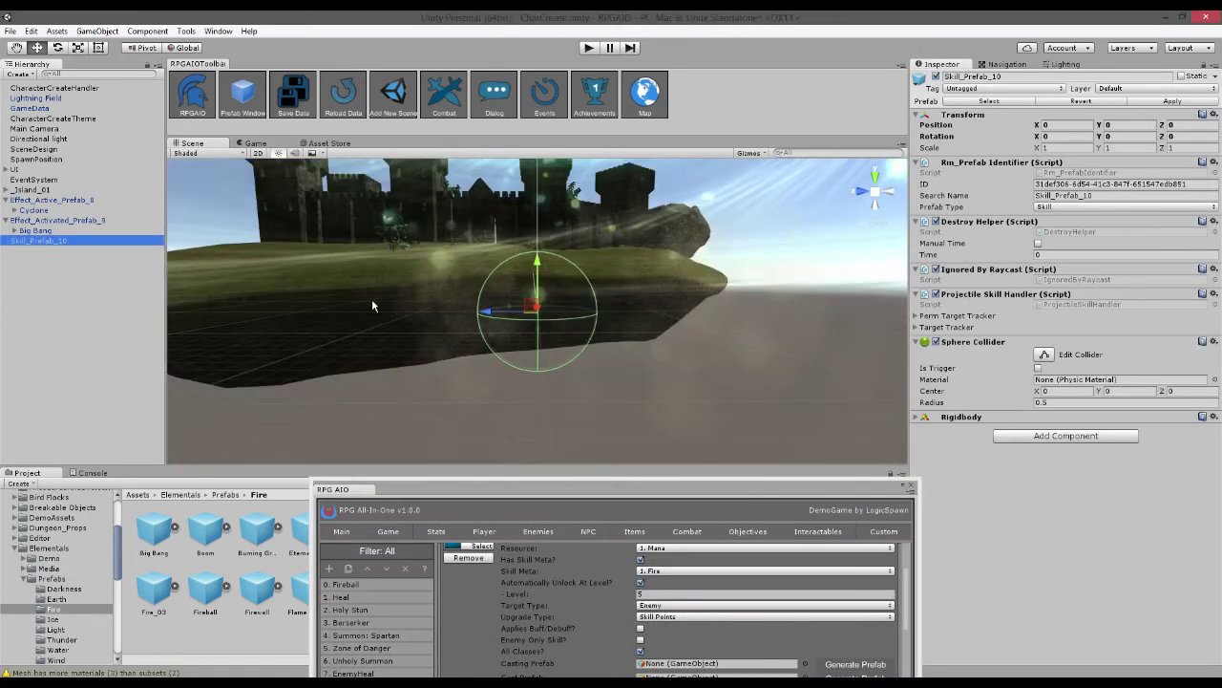
pyautogui.moveTo(485, 312); pyautogui.dragTo(827, 313)
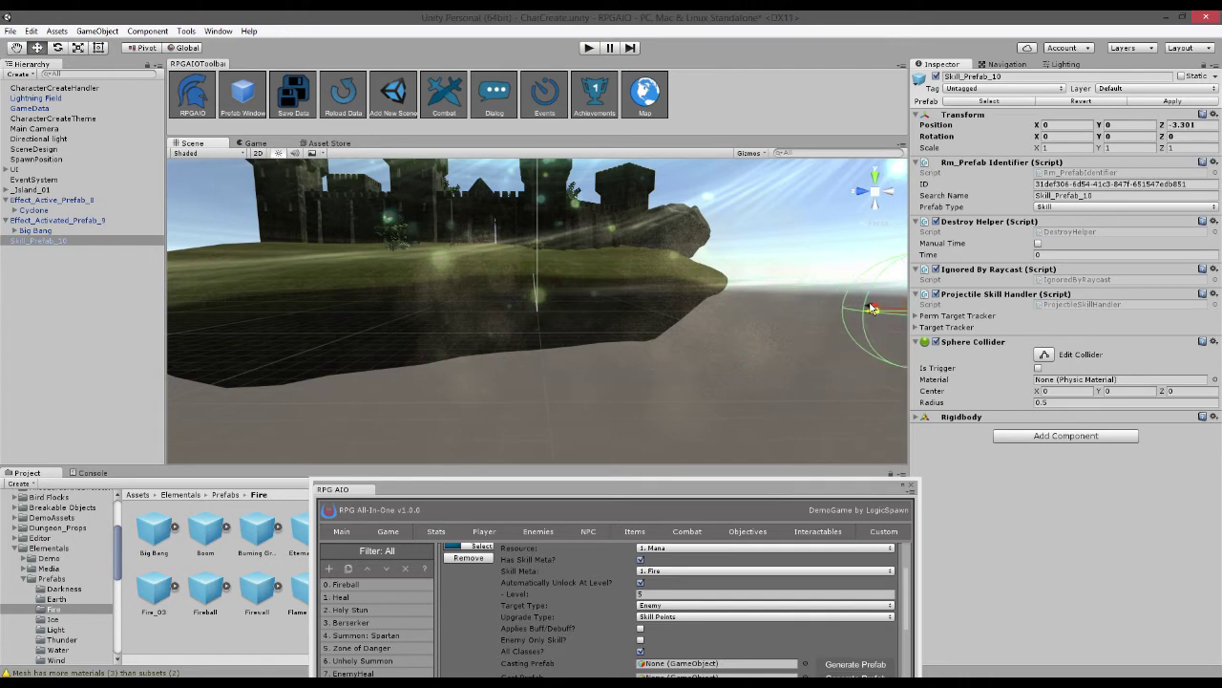
pyautogui.press('f')
pyautogui.moveTo(490, 316); pyautogui.dragTo(669, 320)
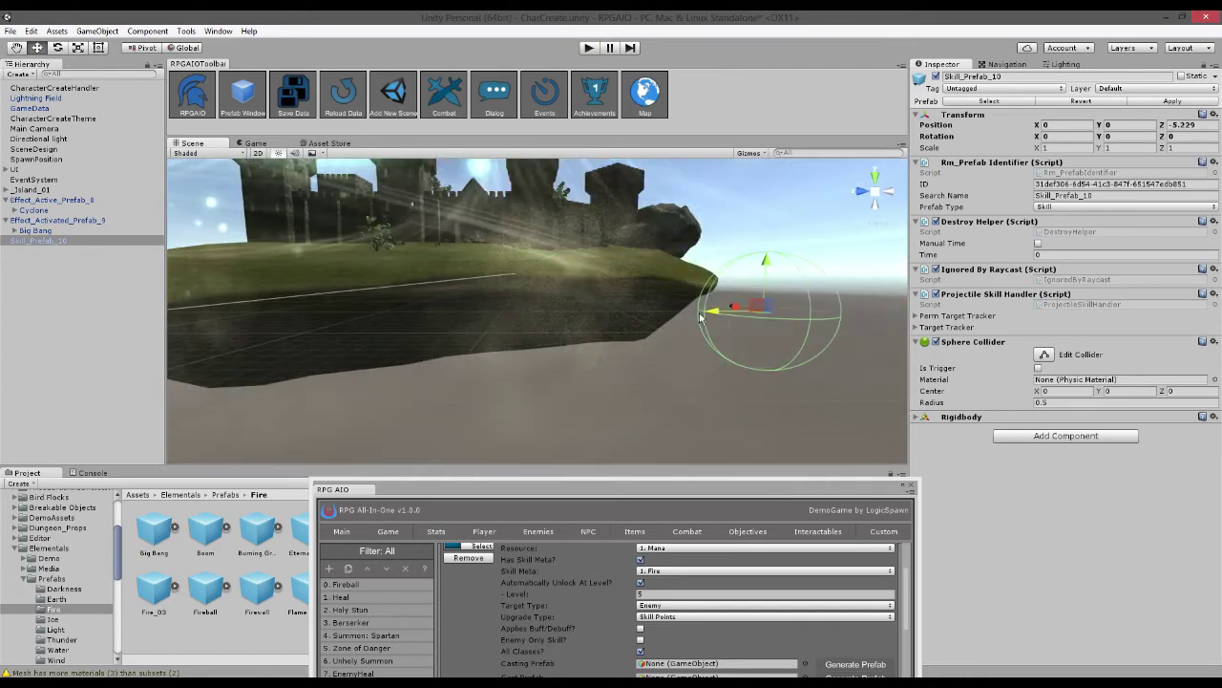
pyautogui.press('f')
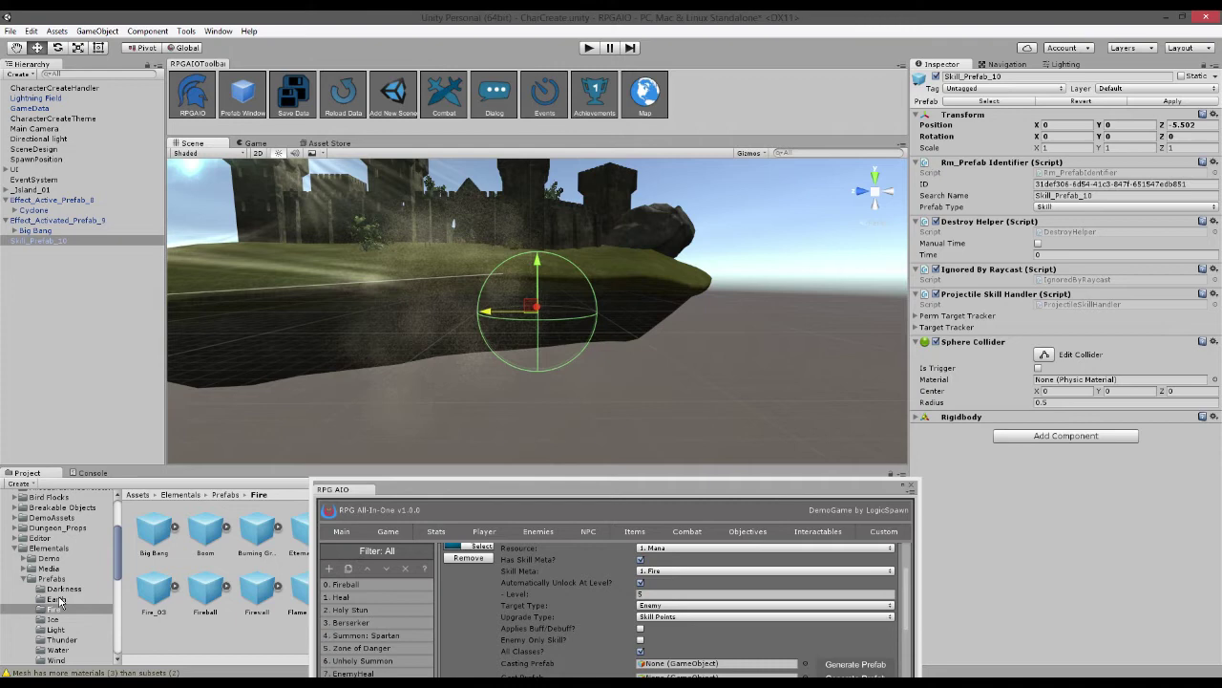
# - Drop a Fire_02 flame into the scene and delete the extra Fire_01 effect
pyautogui.moveTo(455, 491); pyautogui.dragTo(431, 614)
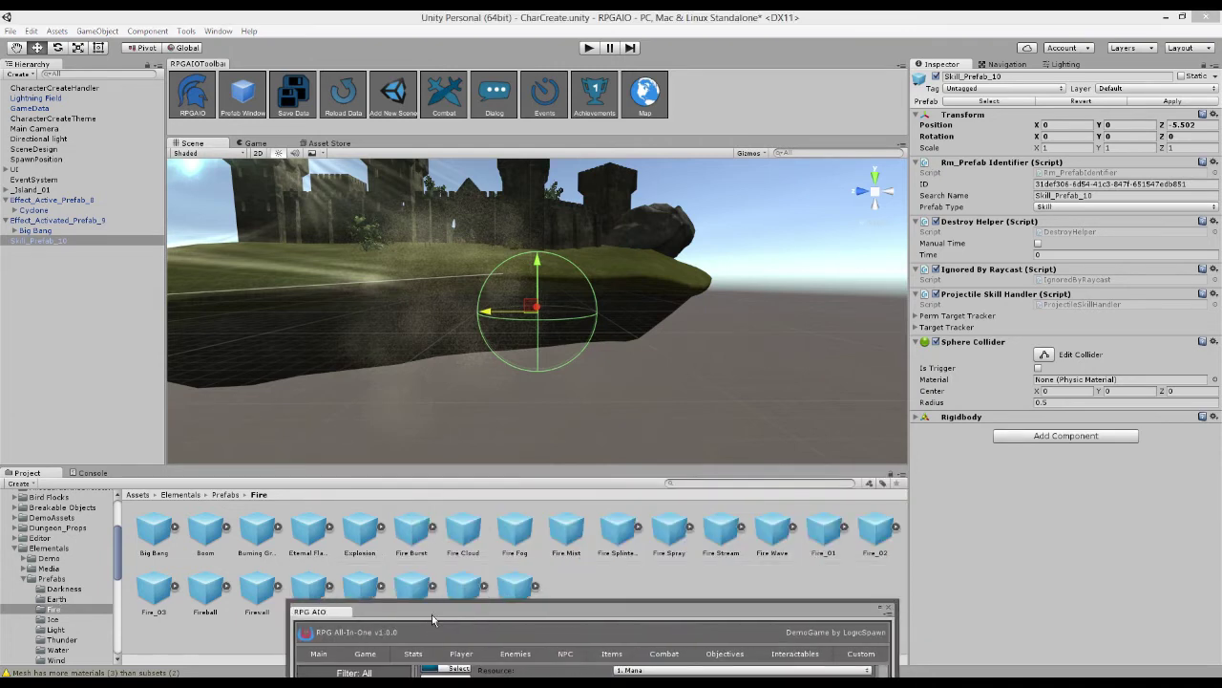
pyautogui.click(874, 529)
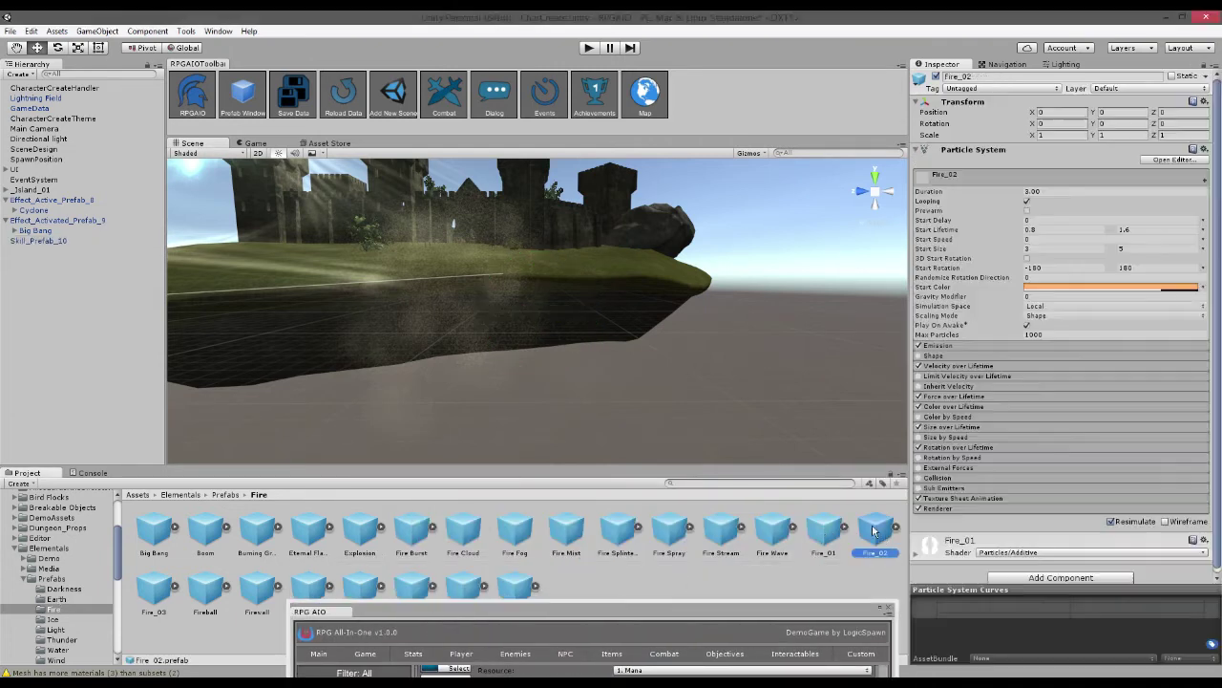
pyautogui.moveTo(874, 528); pyautogui.dragTo(710, 345)
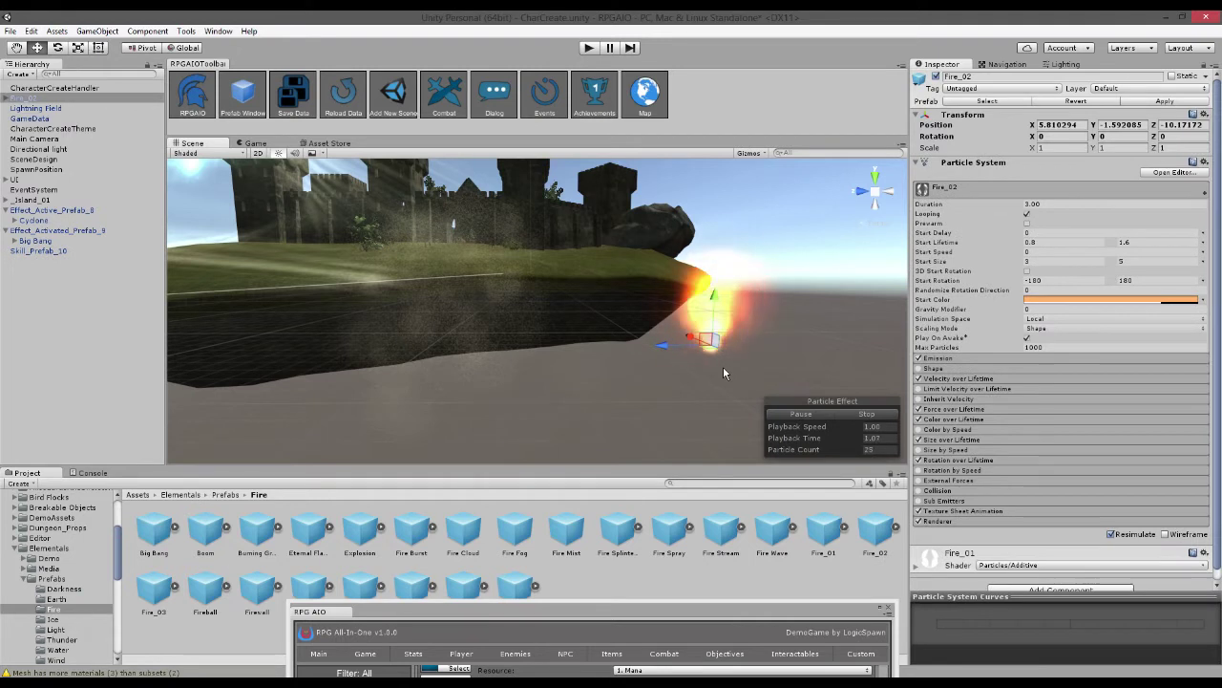
pyautogui.click(867, 414)
pyautogui.moveTo(823, 528); pyautogui.dragTo(776, 284)
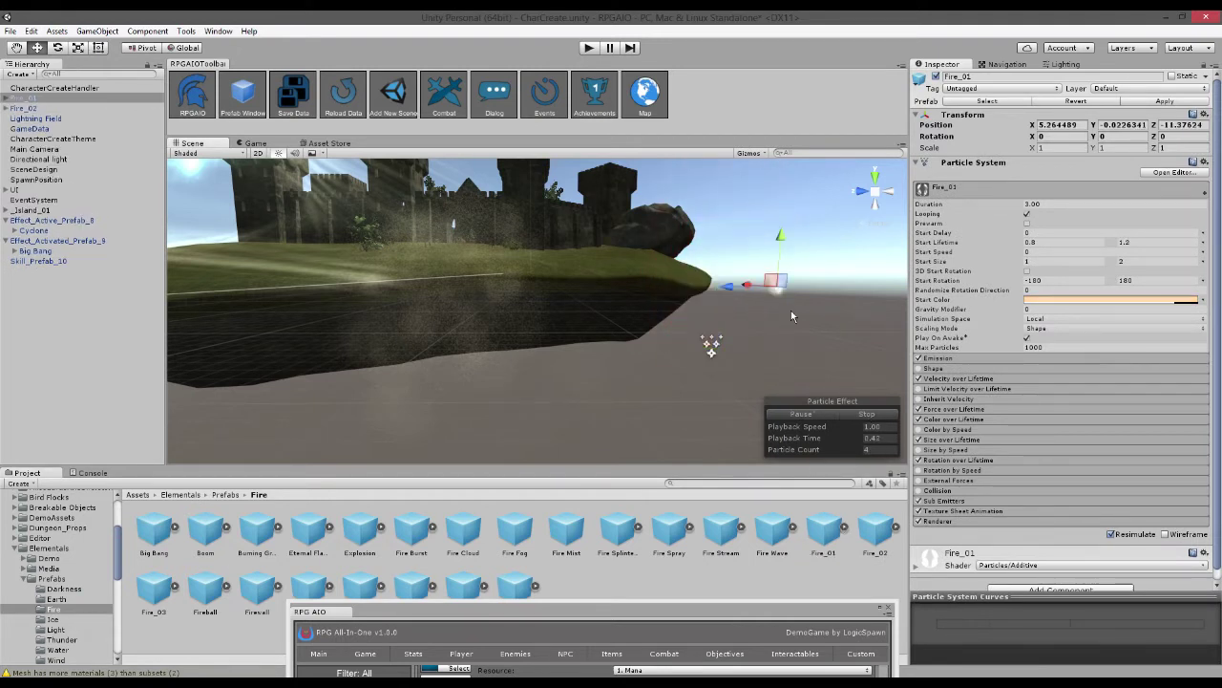
pyautogui.click(824, 528)
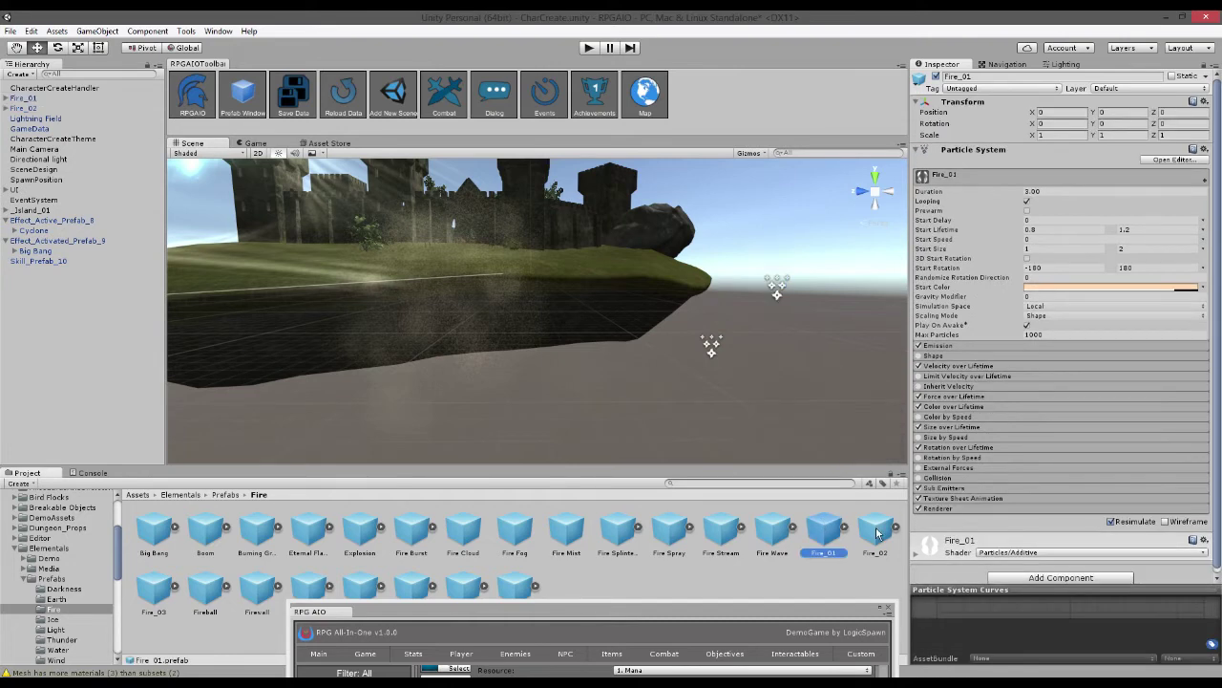
pyautogui.click(38, 100)
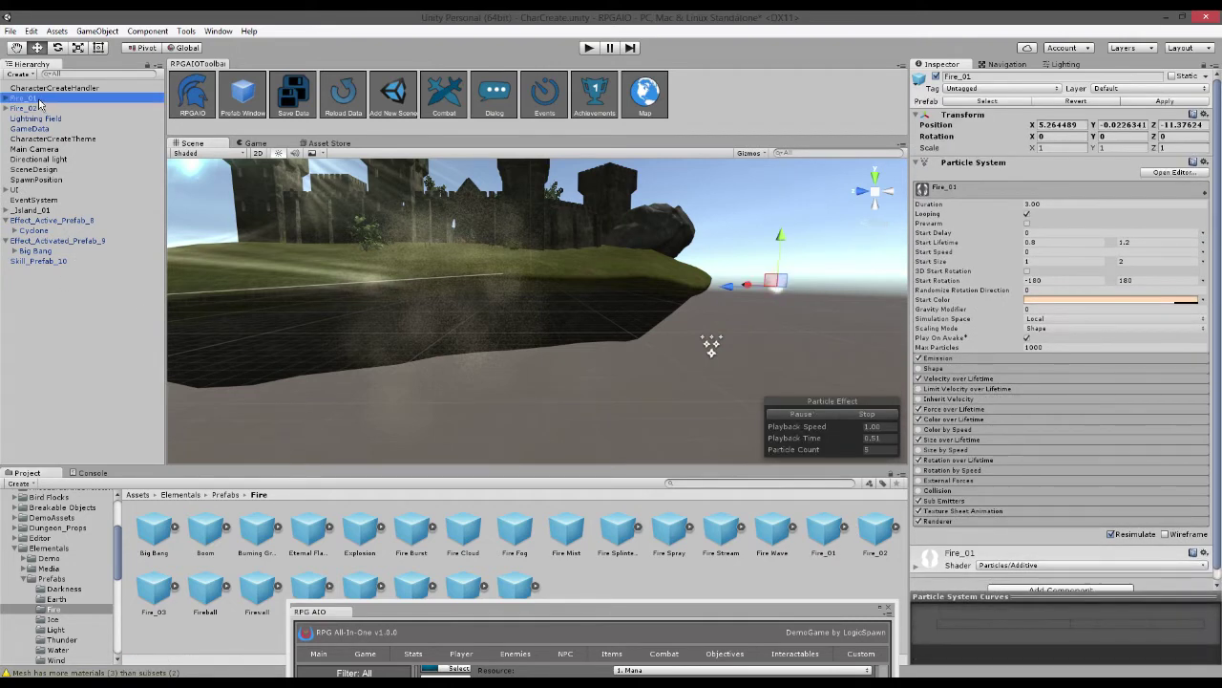
pyautogui.press('Delete')
# - Parent Fire_02 under Skill_Prefab_10 and reset its position to the origin
pyautogui.moveTo(34, 99); pyautogui.dragTo(61, 250)
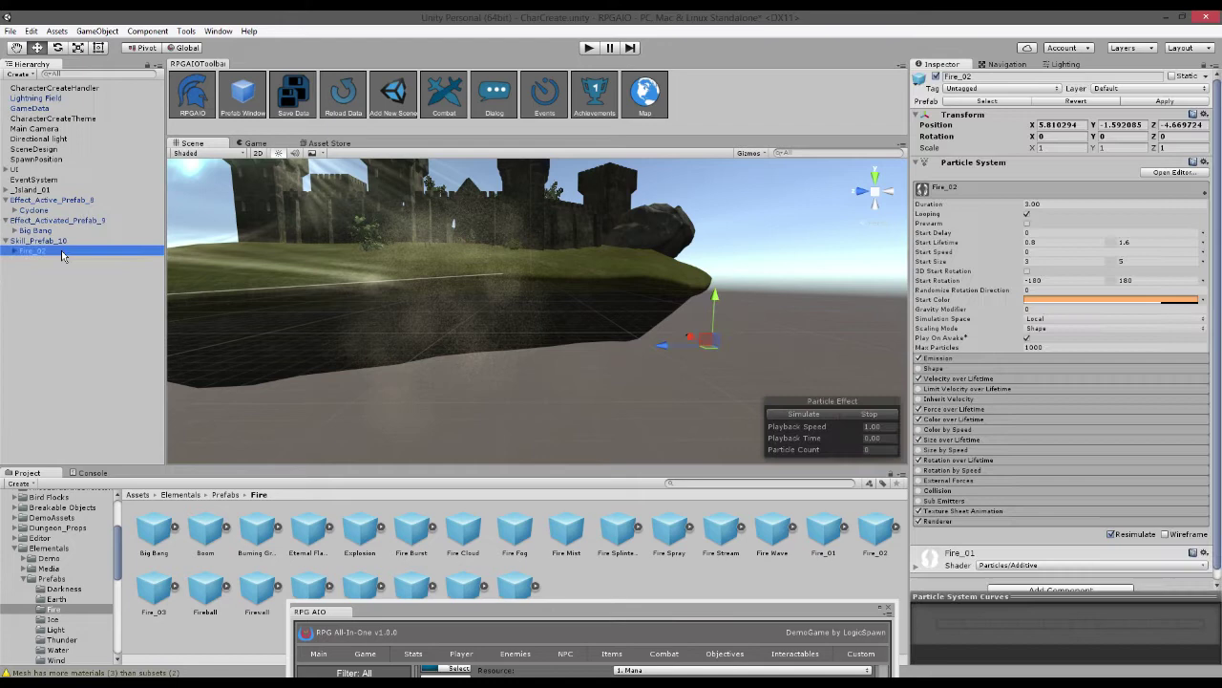
pyautogui.click(41, 252)
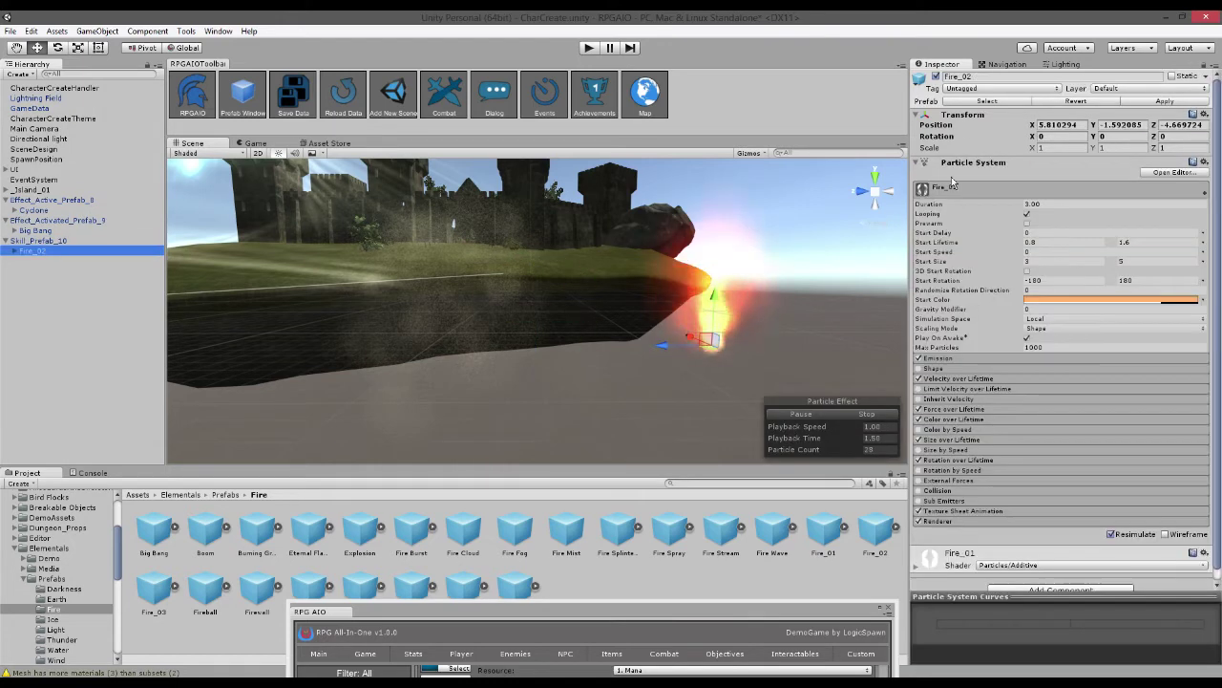
pyautogui.rightClick(970, 115)
pyautogui.click(998, 223)
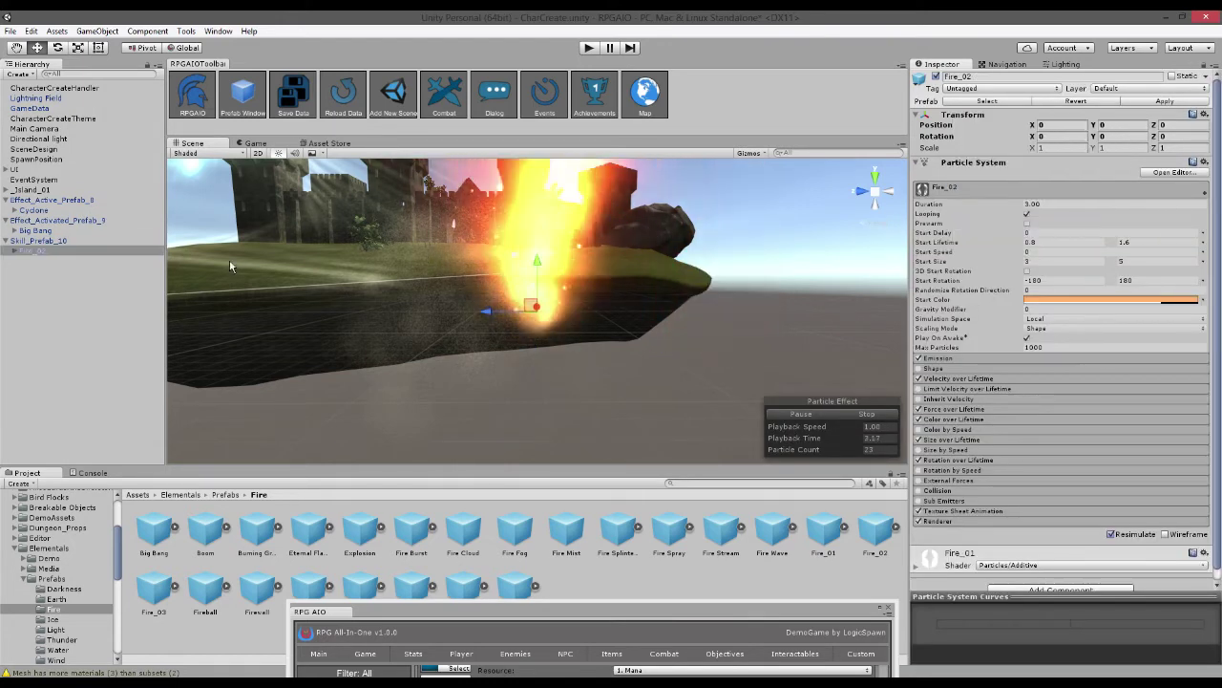
# - Preview the fire effect and apply the changes to the Skill_Prefab_10 prefab
pyautogui.click(38, 241)
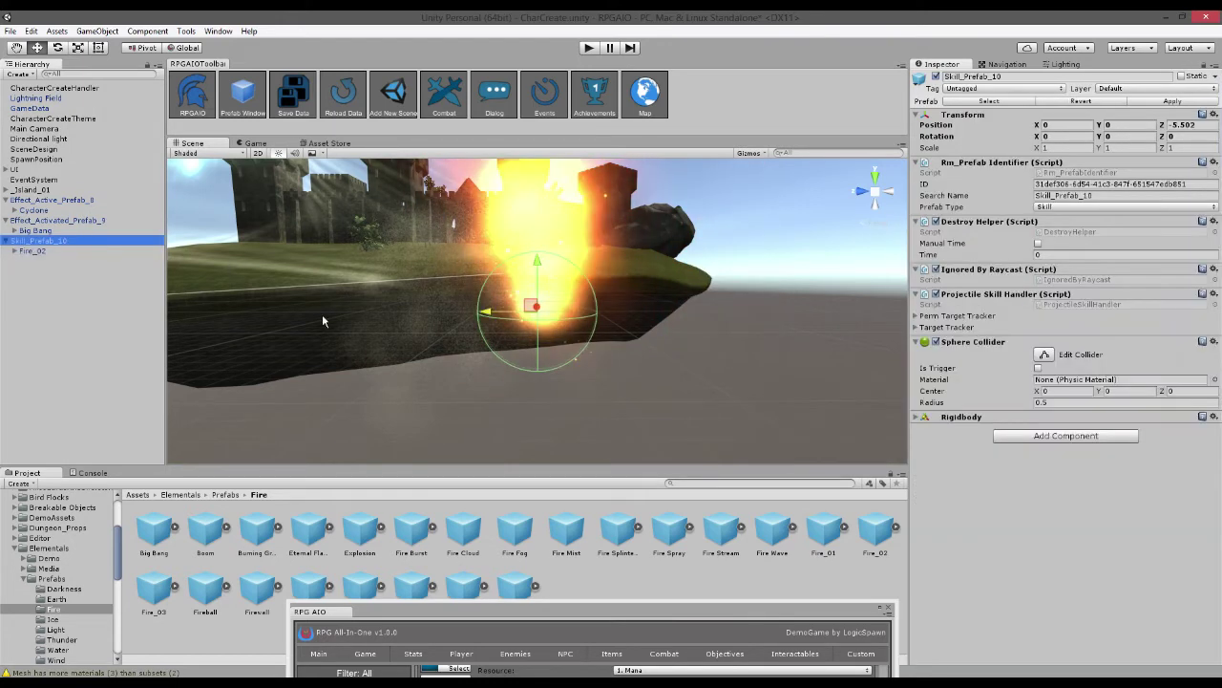
pyautogui.click(42, 252)
pyautogui.click(44, 242)
pyautogui.click(42, 252)
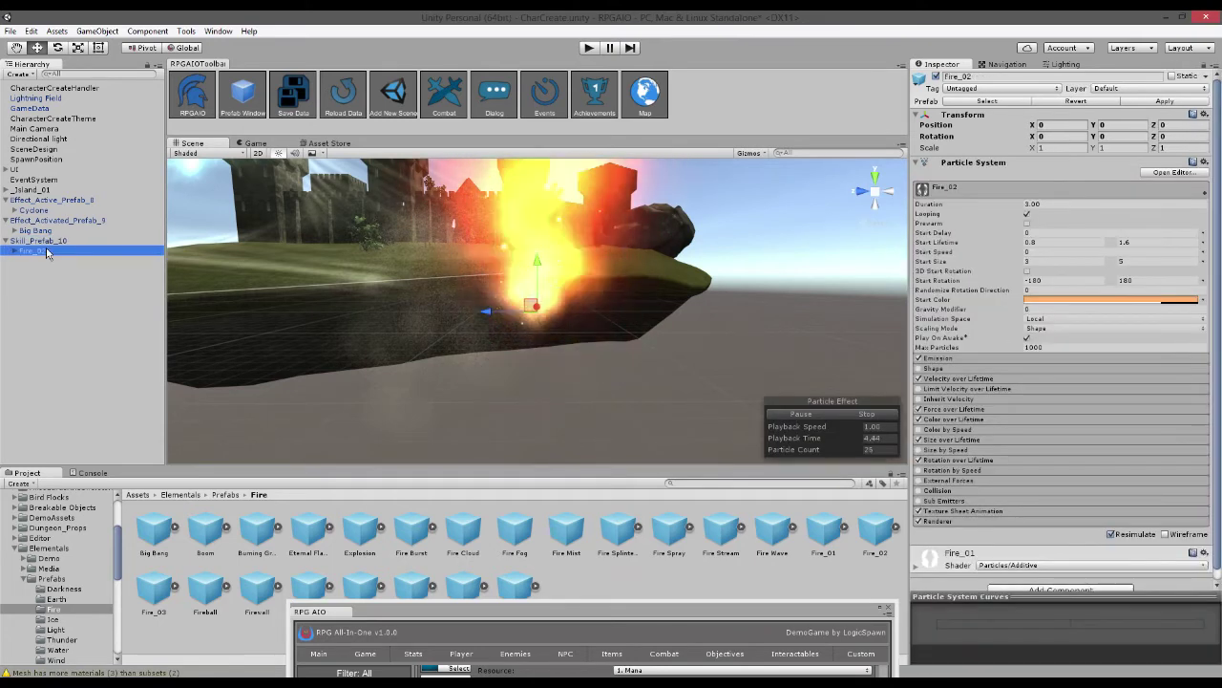
pyautogui.moveTo(491, 211); pyautogui.dragTo(742, 316, button='right')
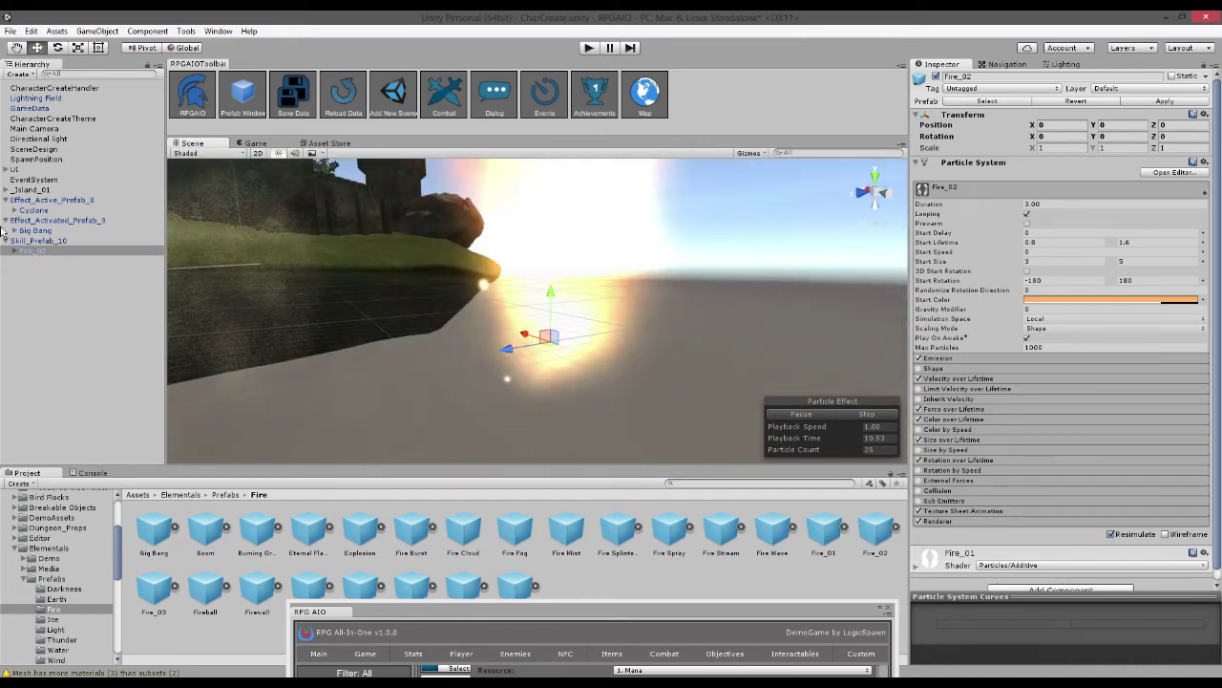
pyautogui.click(38, 242)
pyautogui.click(1151, 102)
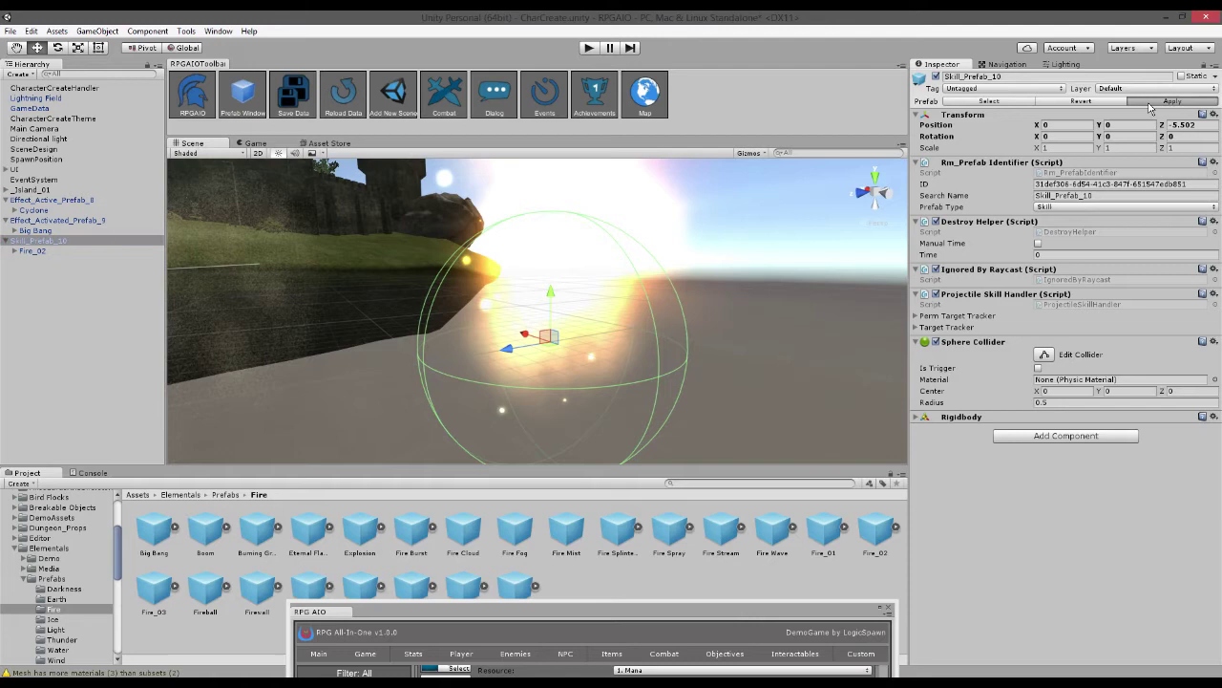
pyautogui.moveTo(637, 605); pyautogui.dragTo(590, 188)
# - Collapse Fire_02's inspector sections and ping Skill_Prefab_10 in the Project panel
pyautogui.click(15, 260)
pyautogui.click(38, 252)
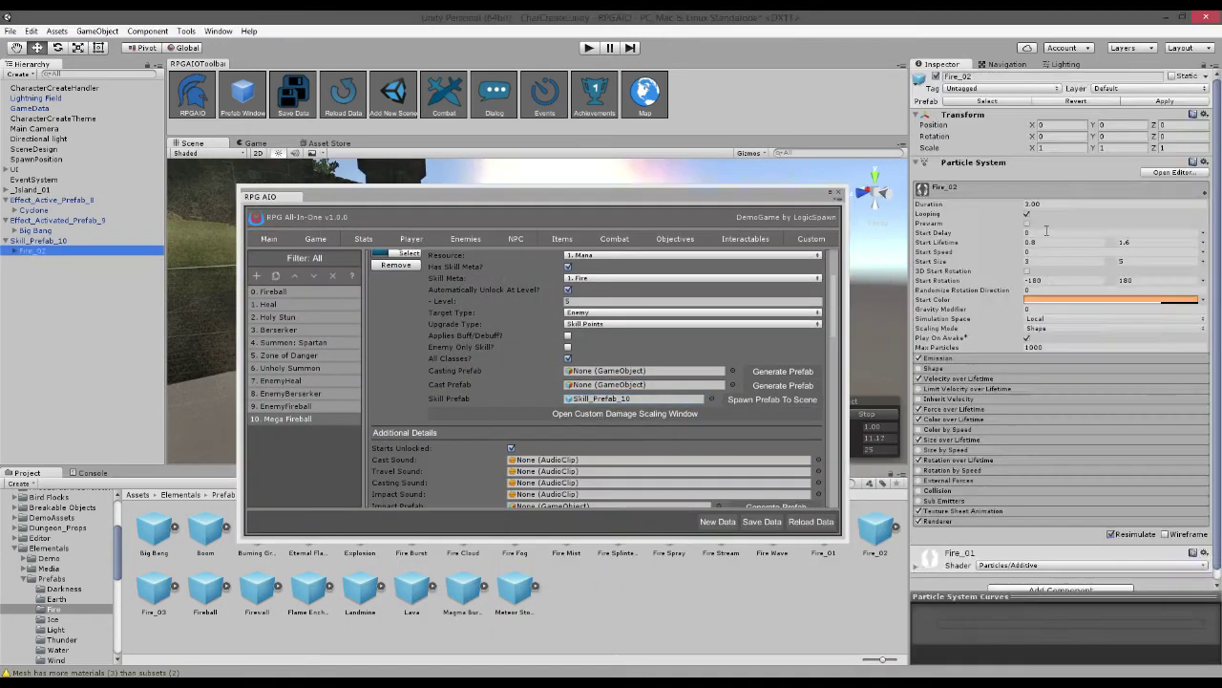
pyautogui.click(915, 163)
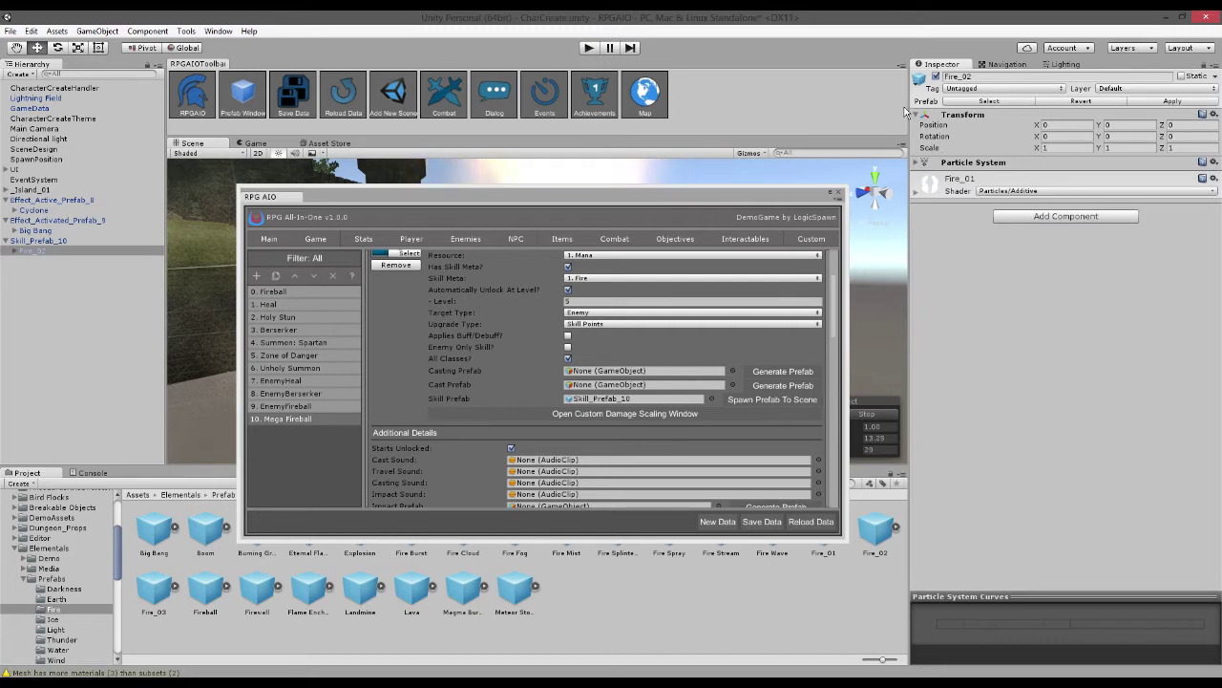
pyautogui.click(916, 115)
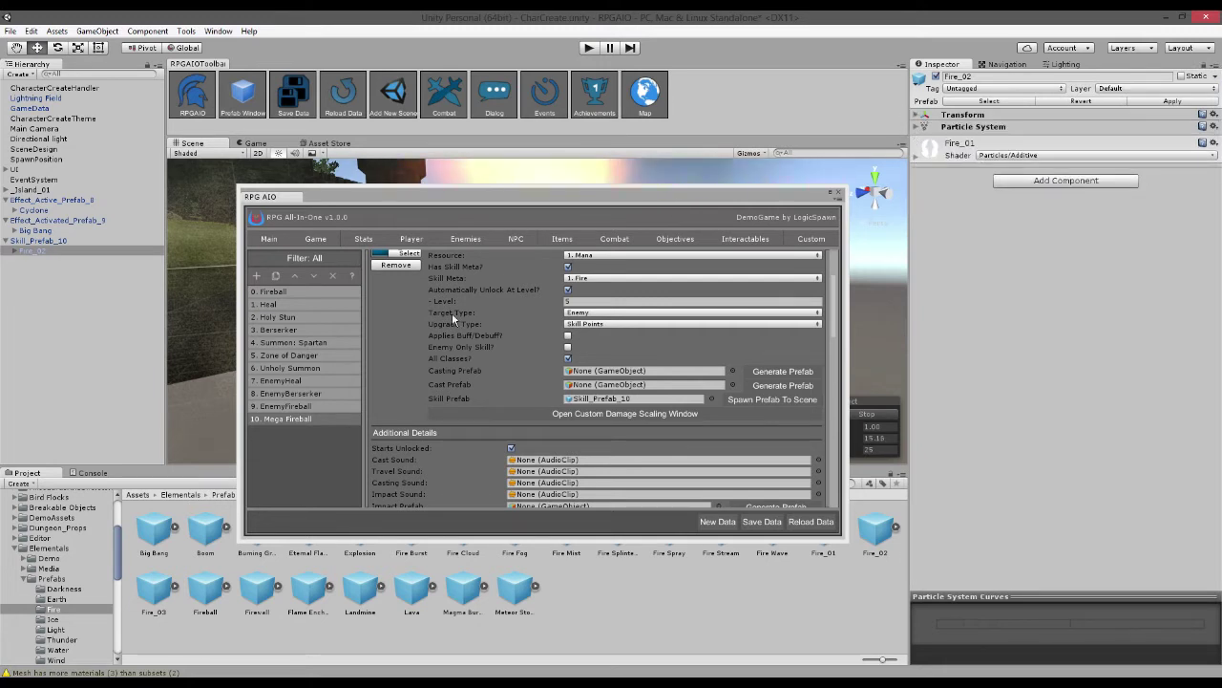
pyautogui.click(657, 402)
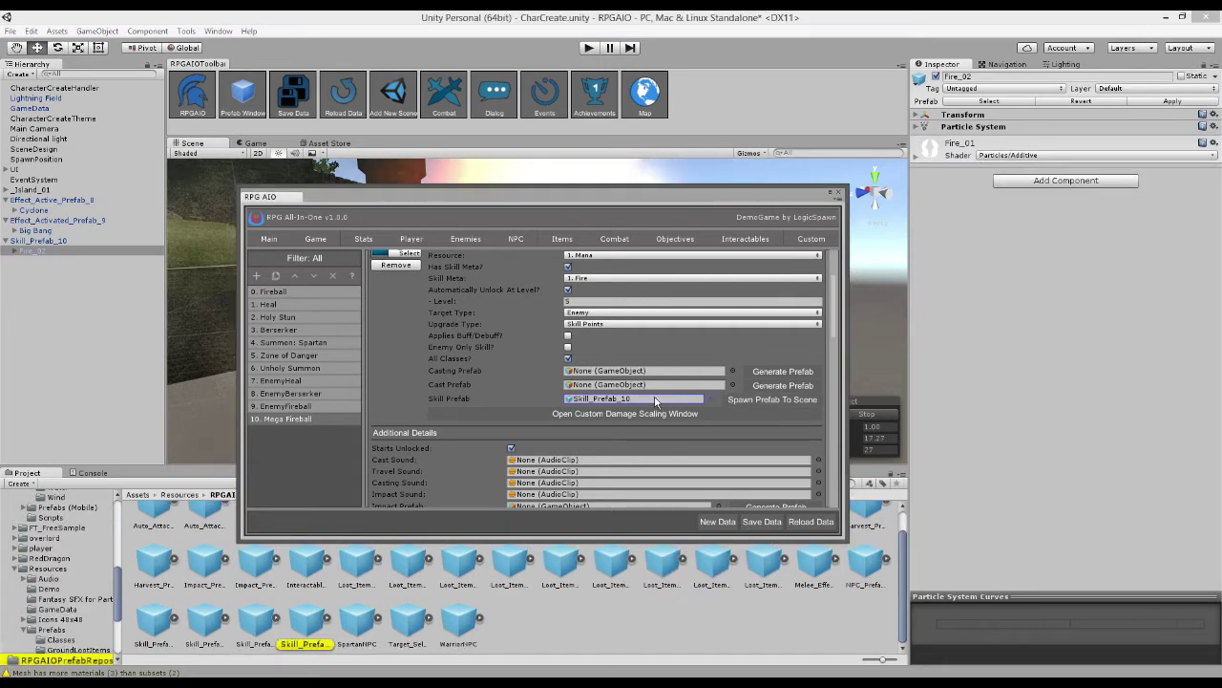
pyautogui.scroll(-4, 648, 351)
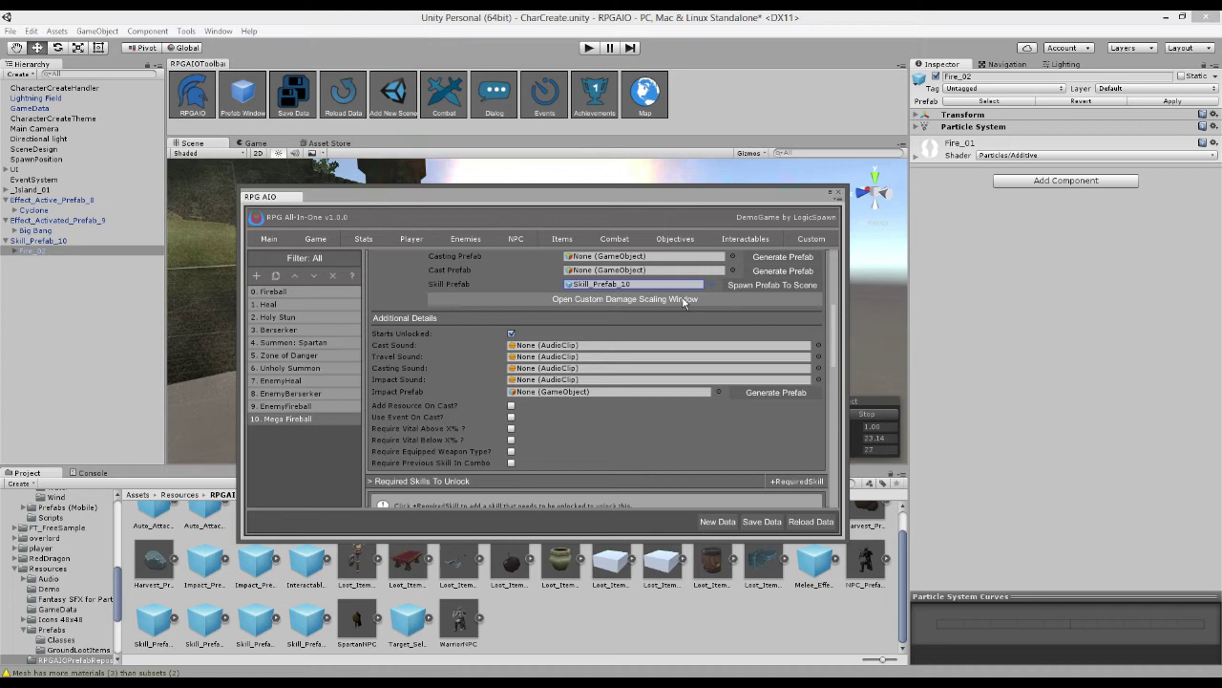
pyautogui.scroll(-2, 686, 325)
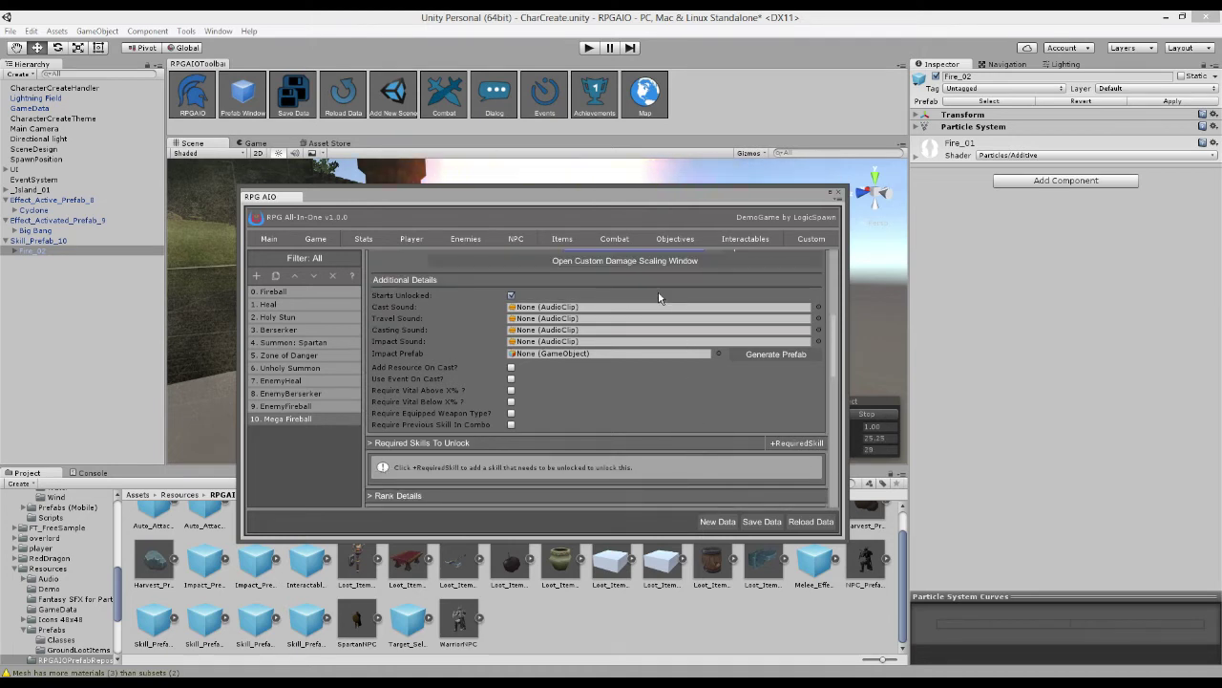
# - Review the cast, travel, casting and impact sound slots and Impact Prefab, all still None
pyautogui.click(600, 309)
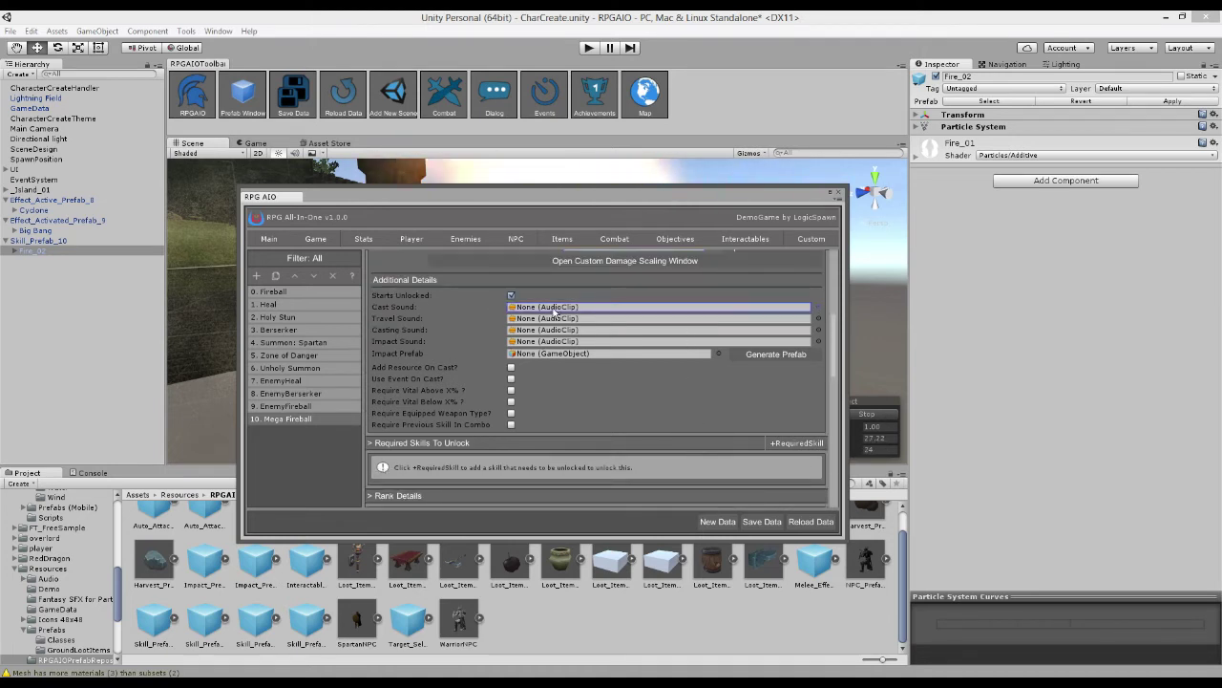
pyautogui.scroll(4, 590, 319)
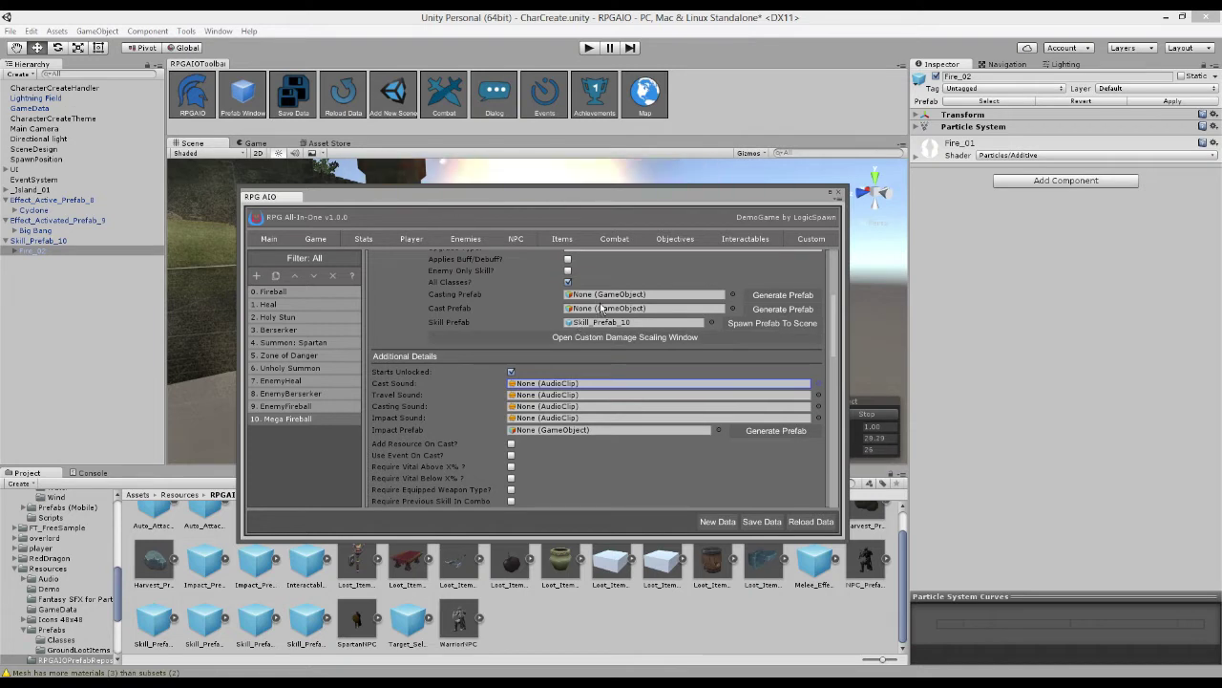
pyautogui.click(541, 395)
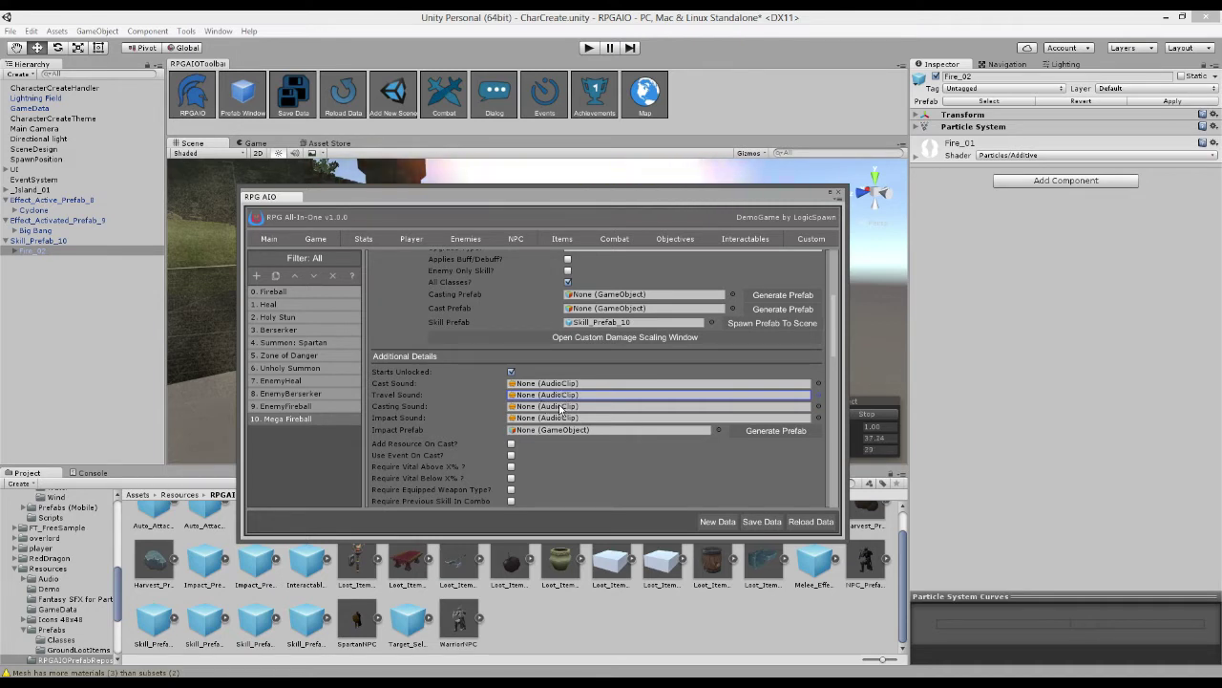
pyautogui.click(563, 407)
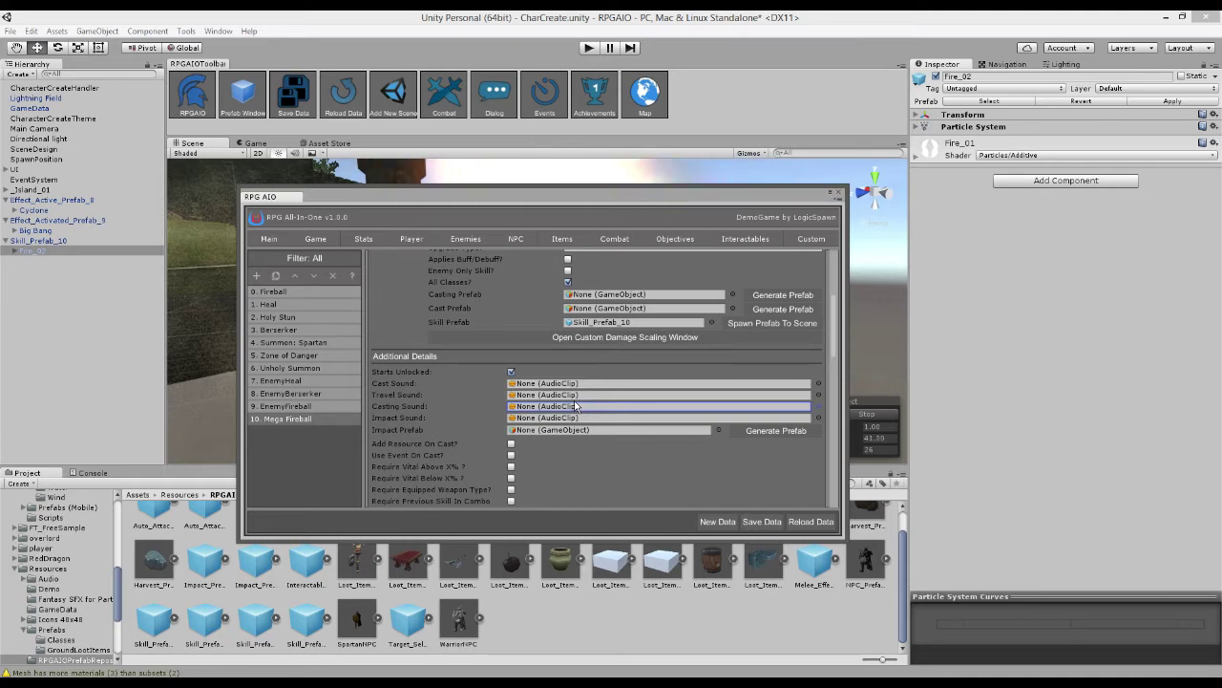
pyautogui.click(539, 419)
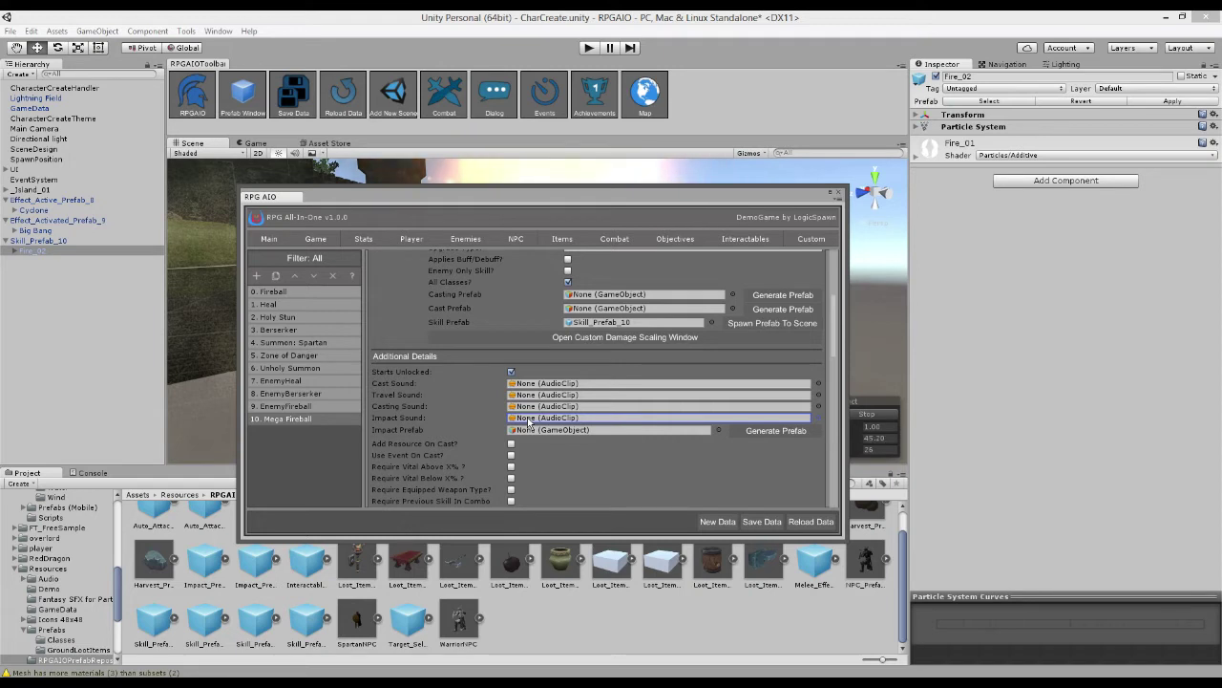
pyautogui.scroll(-2, 571, 393)
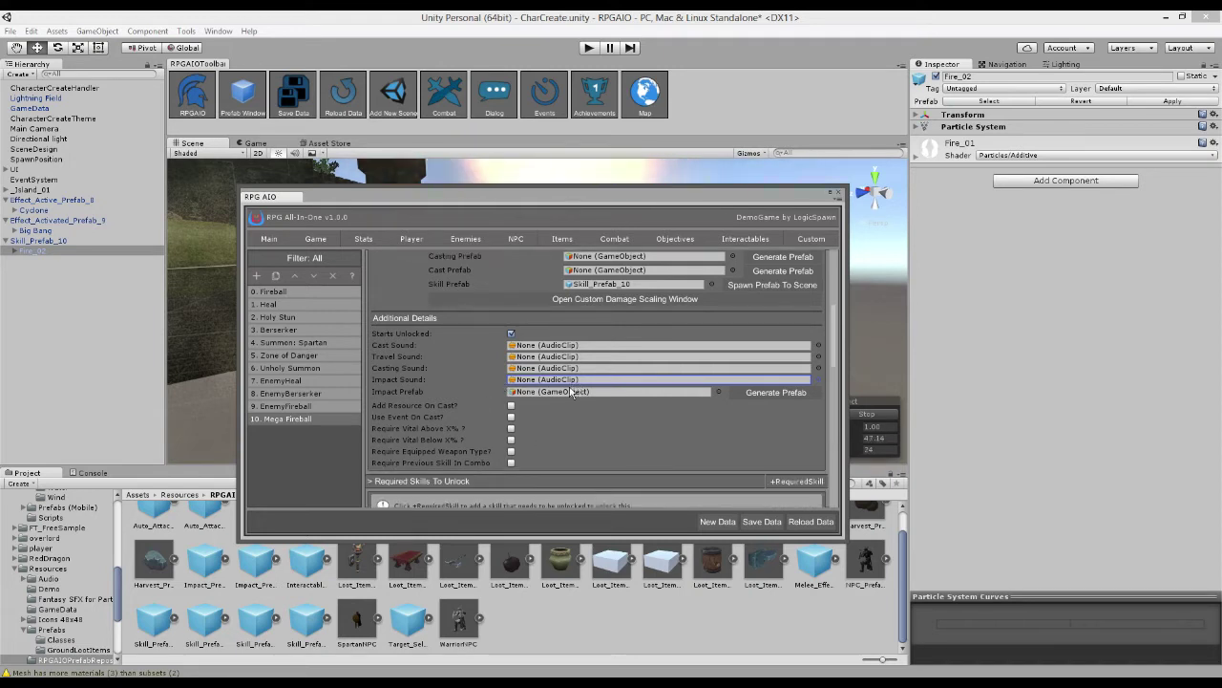
pyautogui.click(571, 392)
pyautogui.scroll(-2, 584, 399)
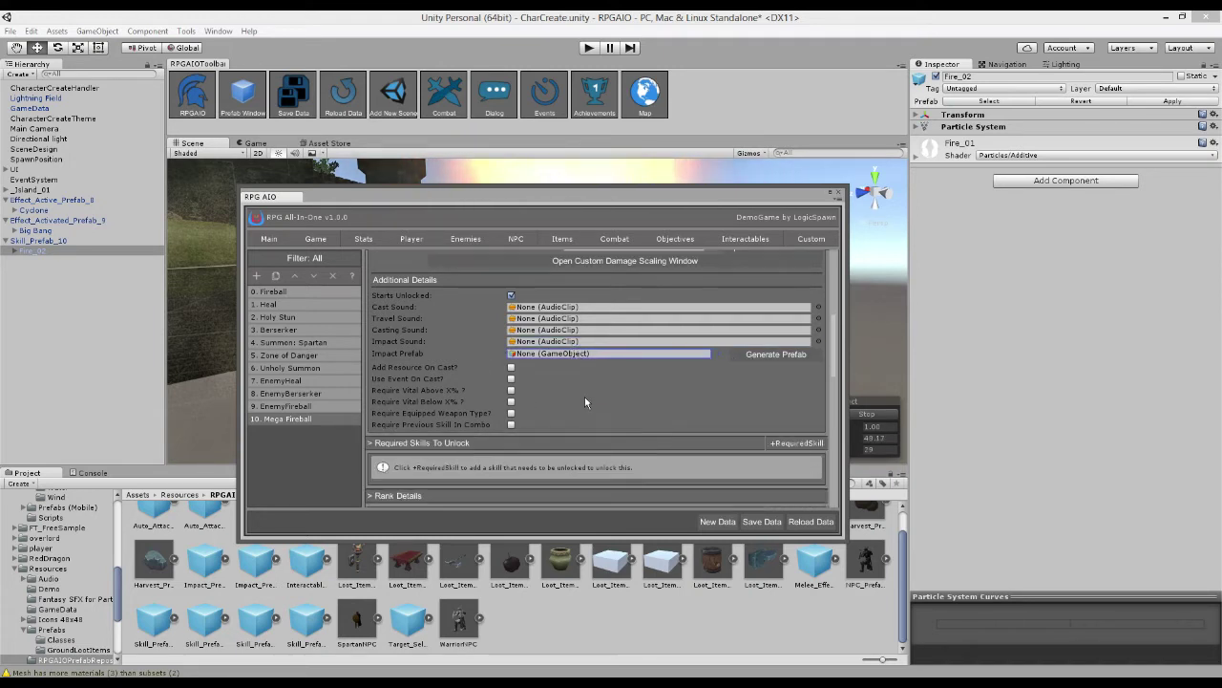
pyautogui.scroll(-2, 584, 401)
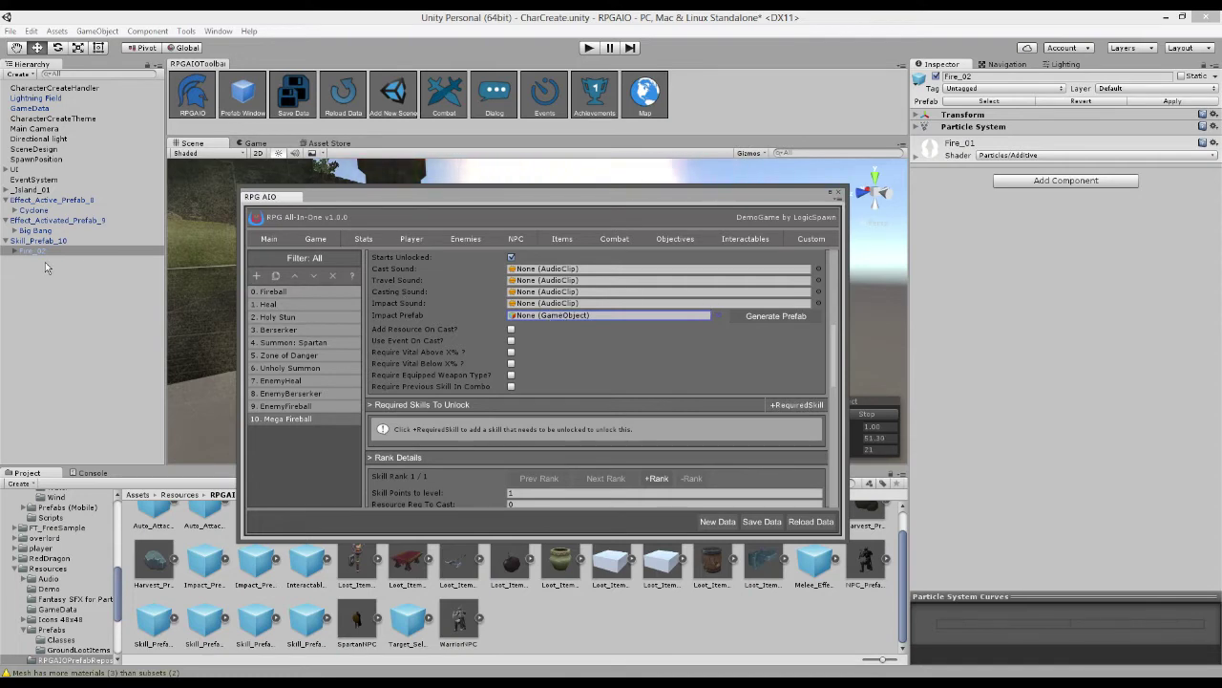
# - Select and frame the Big Bang effect, orbiting the view around the castle
pyautogui.click(60, 221)
pyautogui.moveTo(336, 203); pyautogui.dragTo(322, 442)
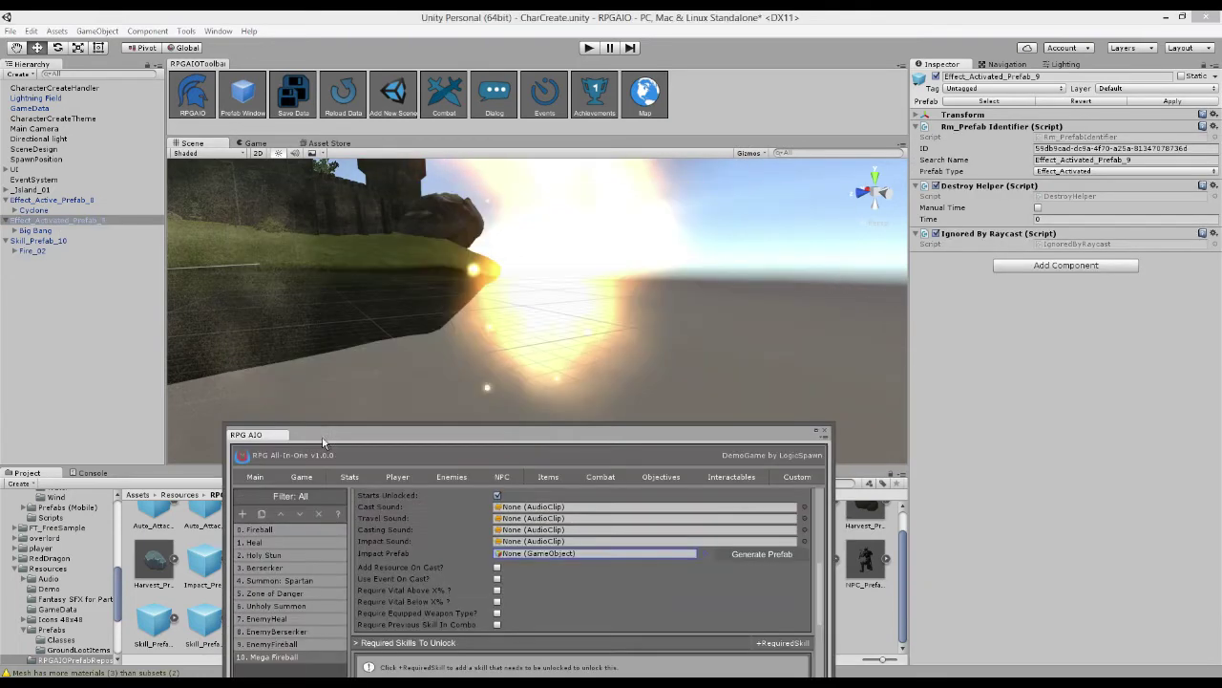
pyautogui.doubleClick(35, 230)
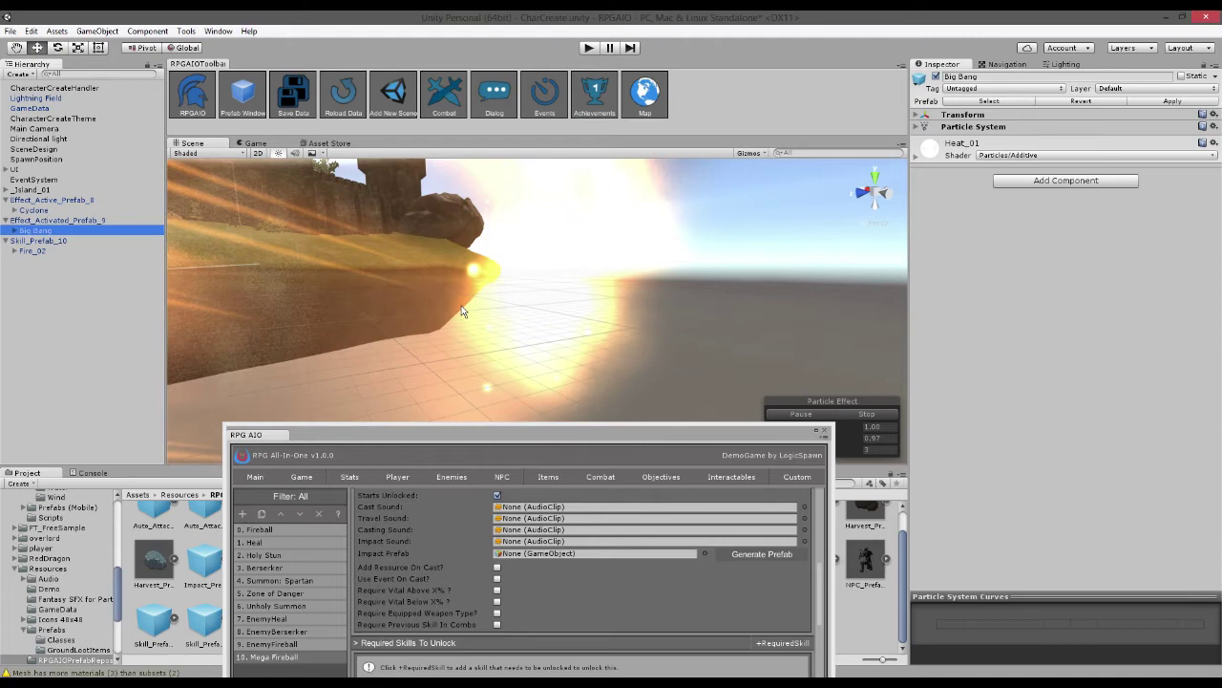
pyautogui.keyDown('alt'); pyautogui.moveTo(254, 285); pyautogui.dragTo(680, 384); pyautogui.keyUp('alt')
pyautogui.moveTo(682, 322); pyautogui.dragTo(681, 258)
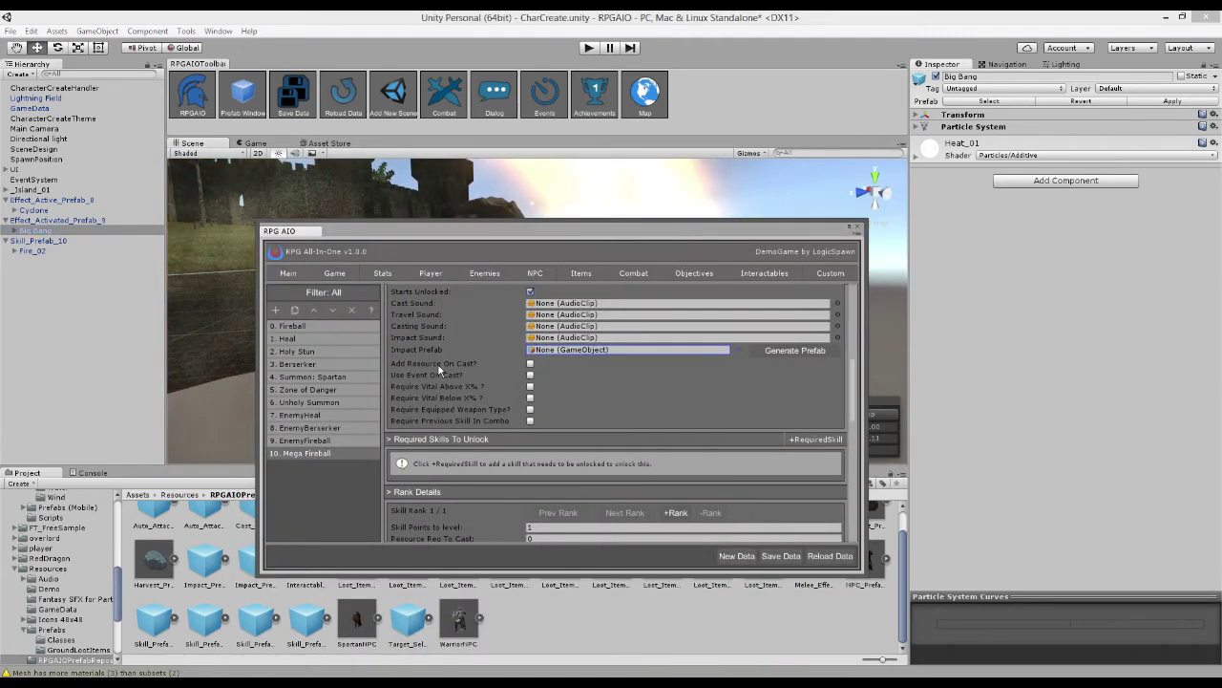
pyautogui.scroll(2, 466, 410)
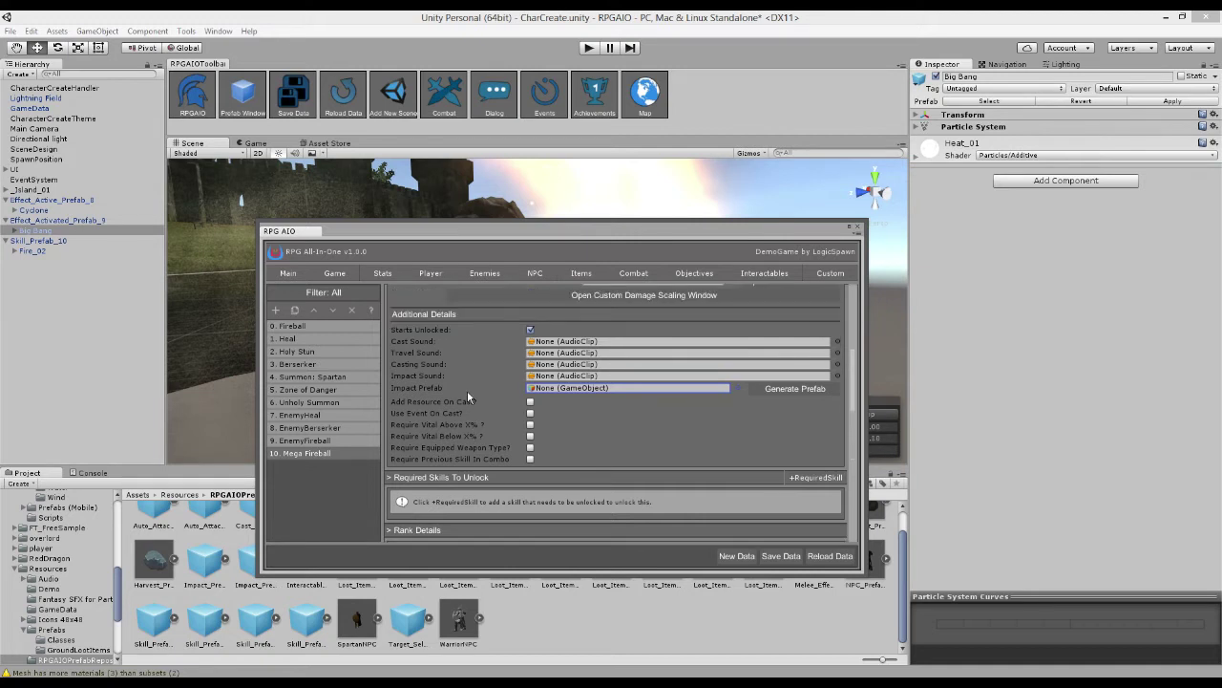
# - Enable Add Resource On Cast with 2. Rage as the resource added
pyautogui.click(530, 401)
pyautogui.click(550, 413)
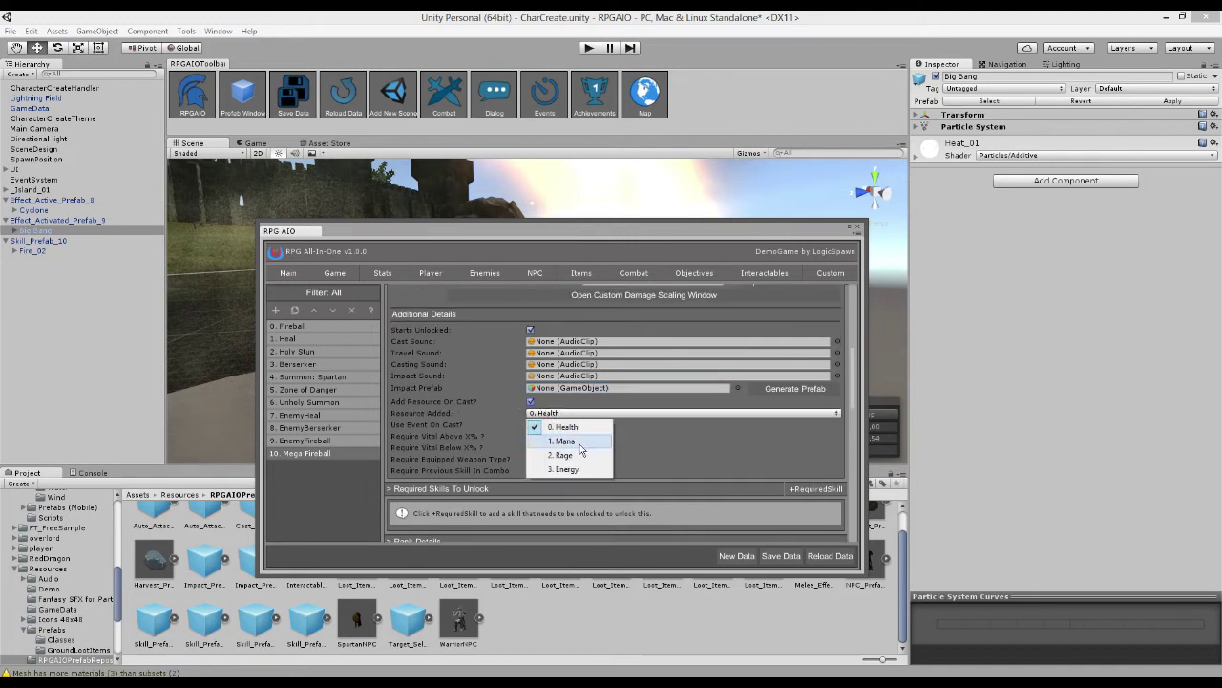
pyautogui.click(564, 455)
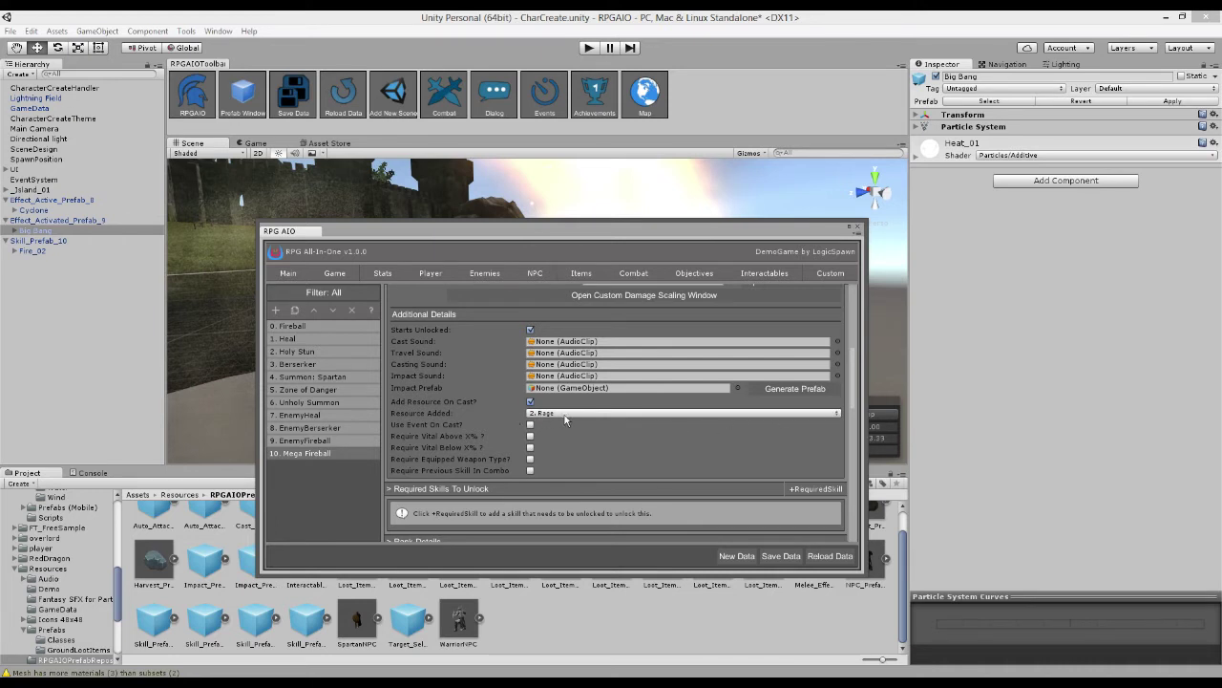
pyautogui.scroll(-5, 695, 398)
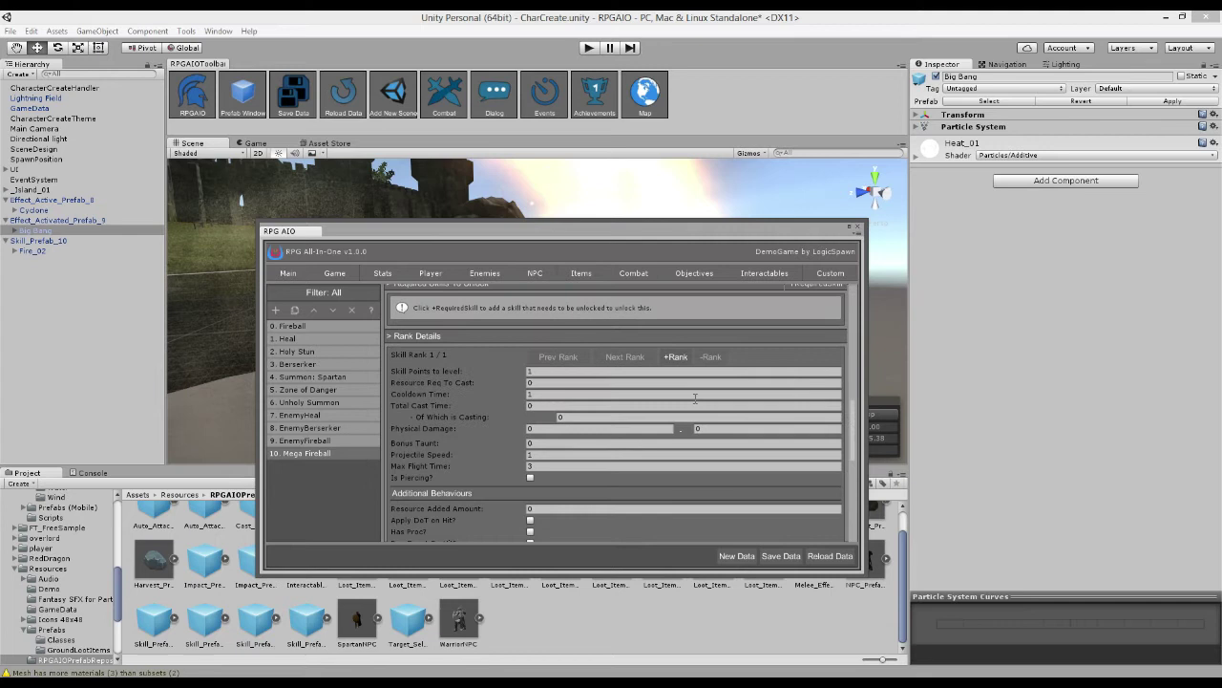
pyautogui.scroll(4, 659, 417)
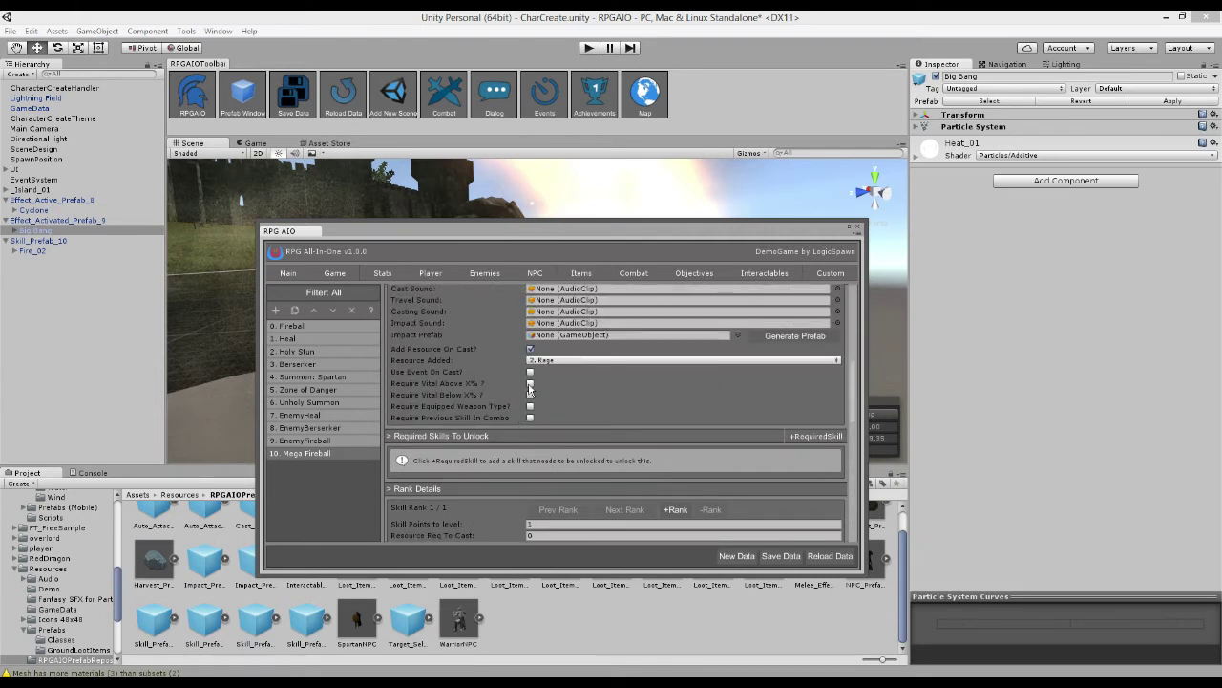
# - Require a Health vital threshold and an equipped 2. 2H Axe weapon type
pyautogui.click(530, 383)
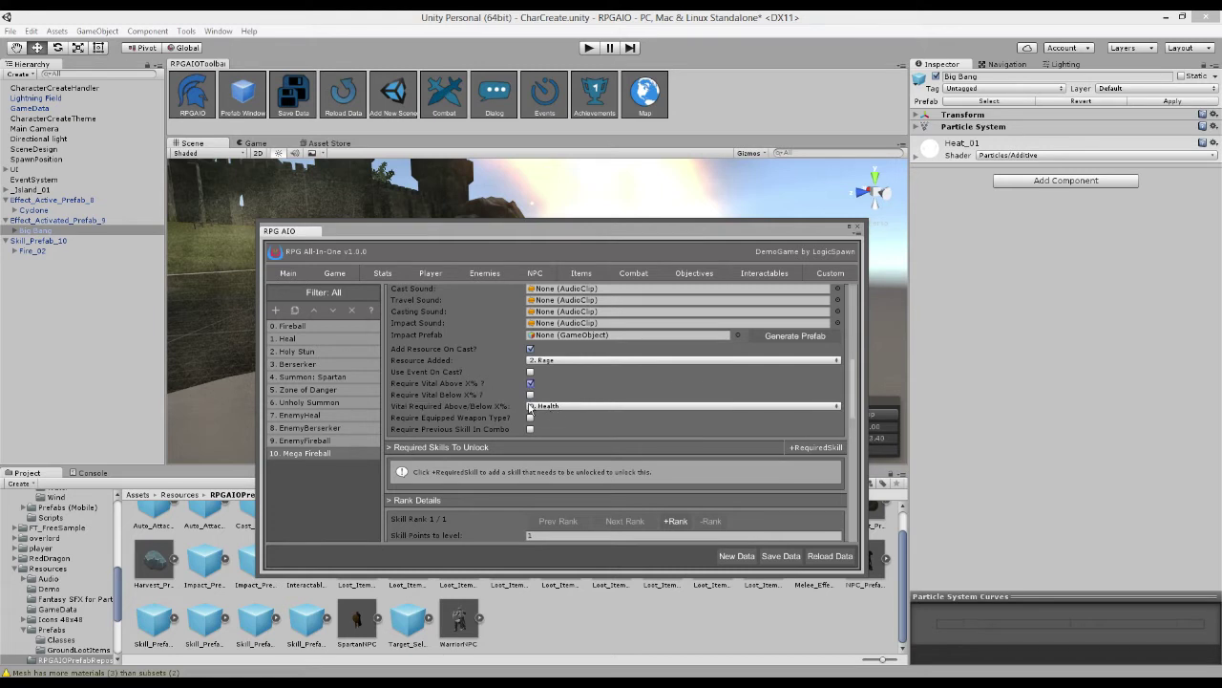
pyautogui.click(550, 406)
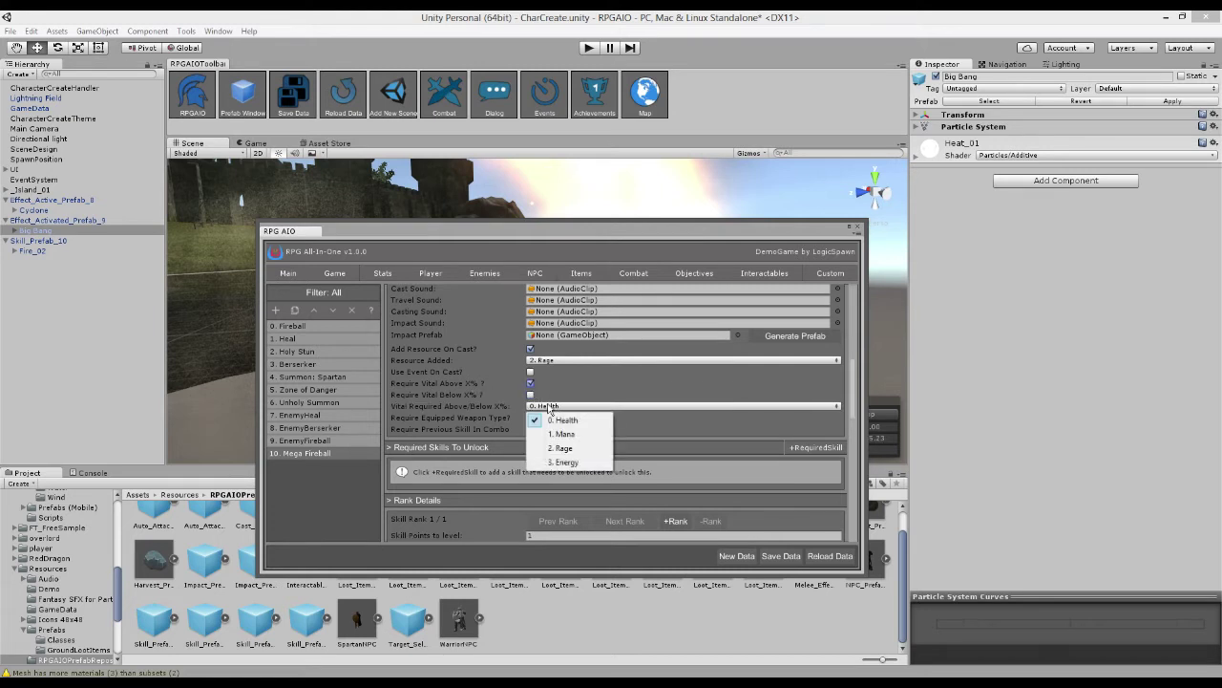
pyautogui.click(547, 414)
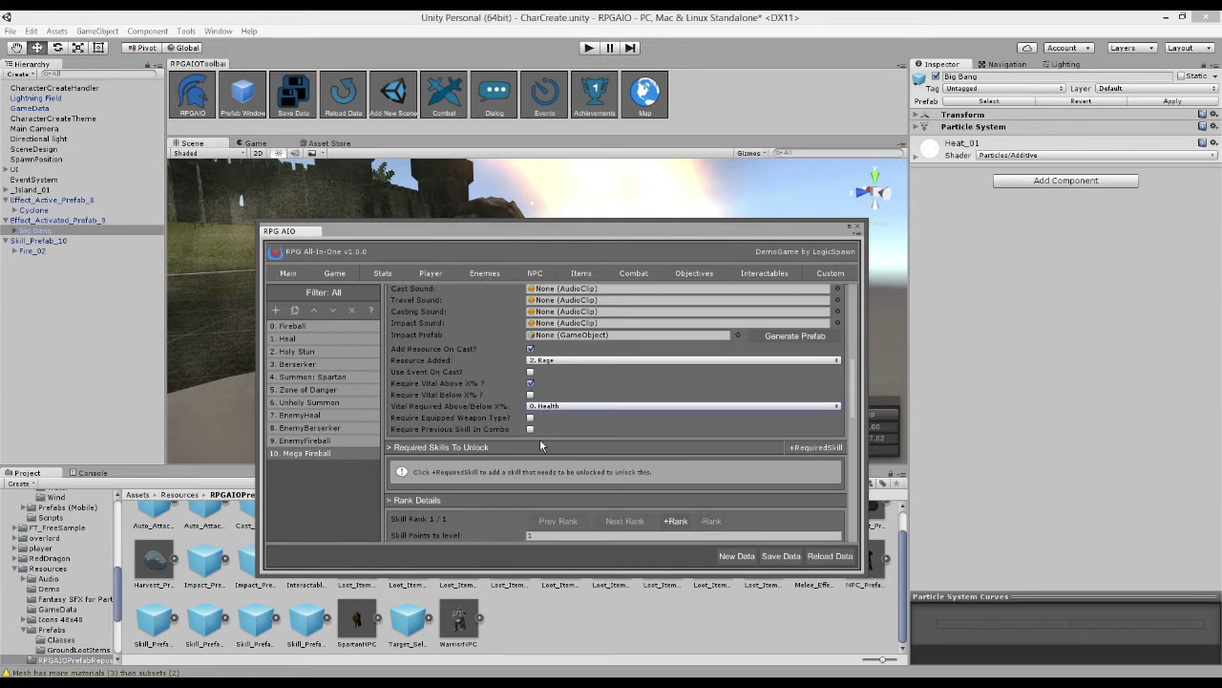
pyautogui.scroll(-1, 485, 430)
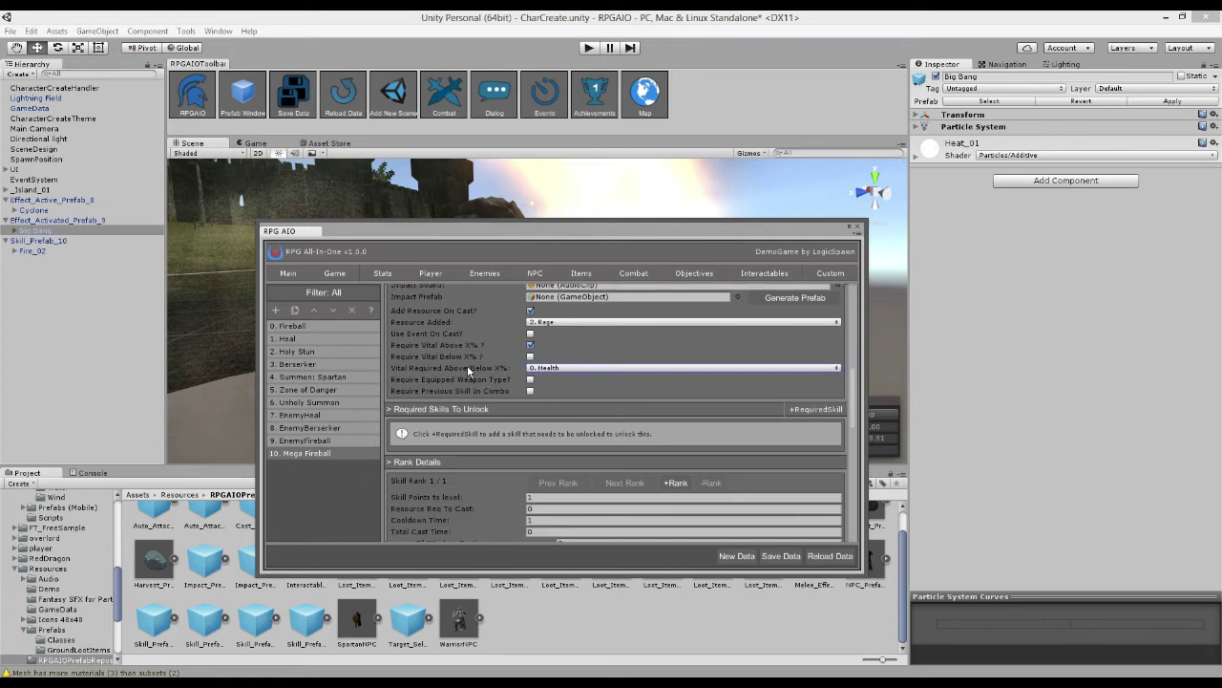
pyautogui.click(530, 380)
pyautogui.click(555, 393)
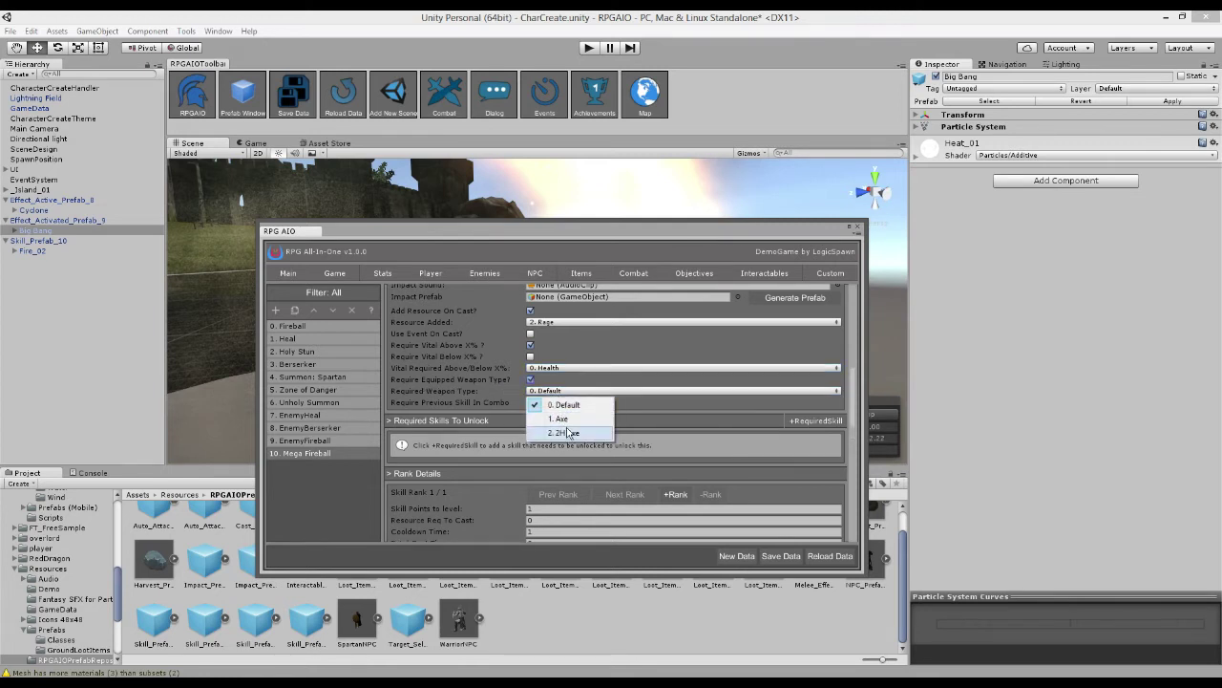
pyautogui.click(570, 432)
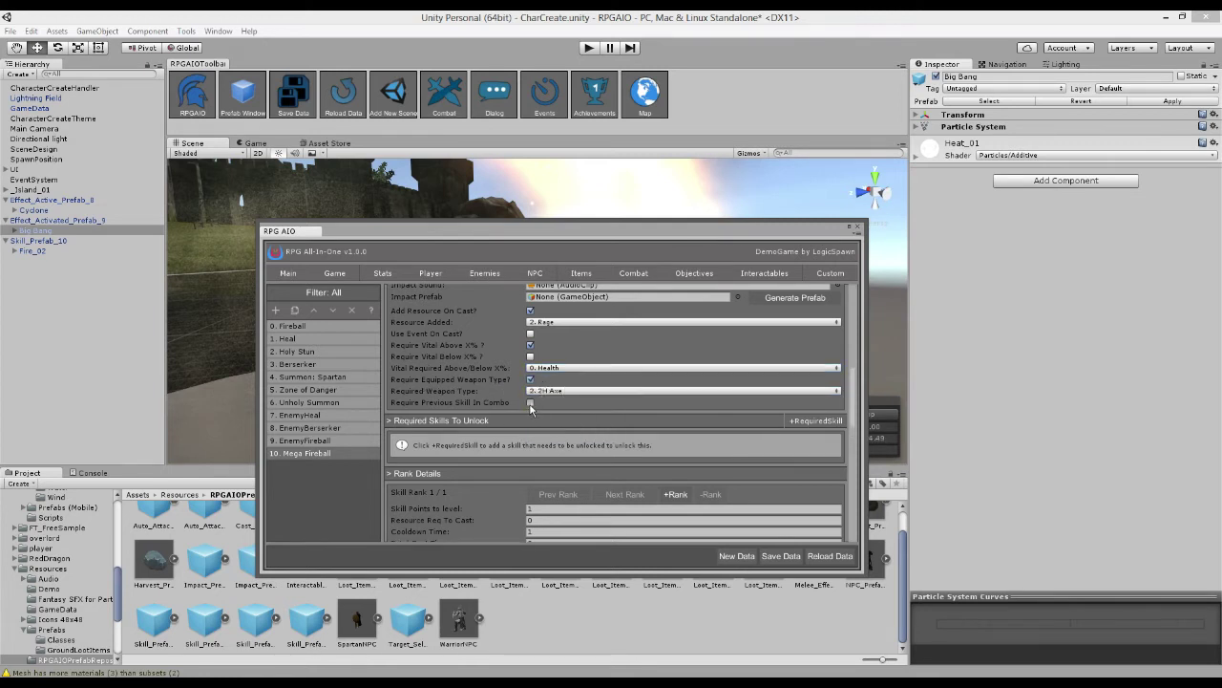
# - Require Fireball as the previous combo skill, with a max combo time of 5
pyautogui.click(530, 402)
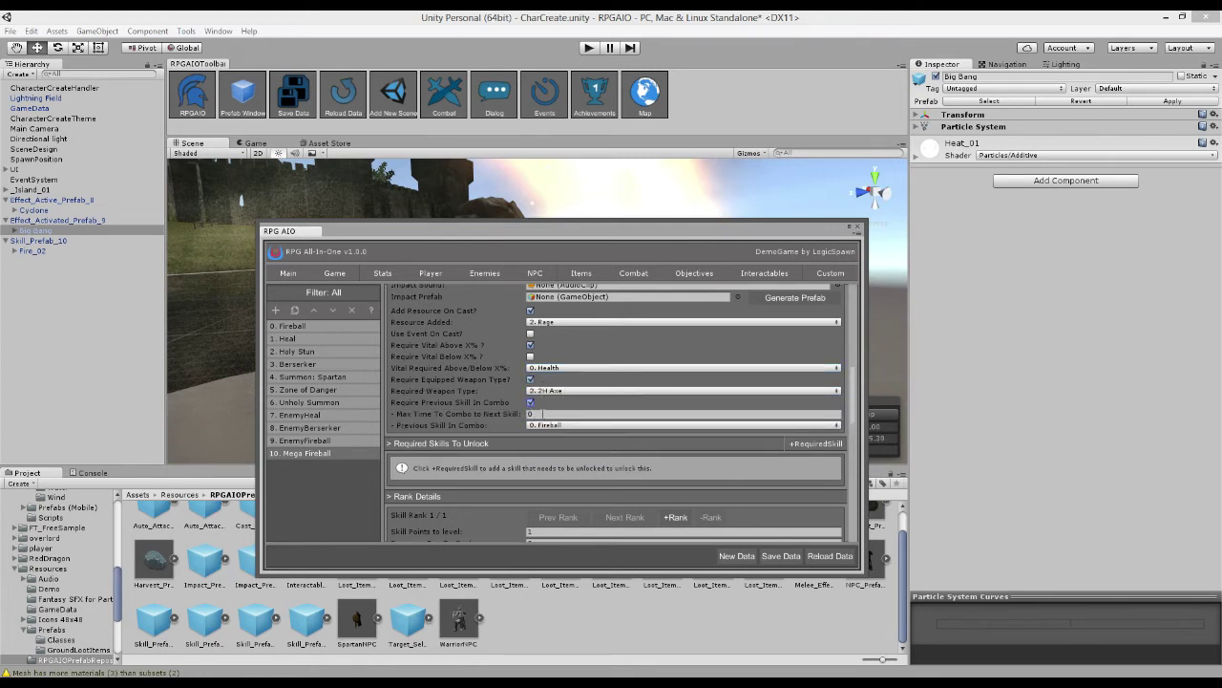
pyautogui.click(543, 427)
pyautogui.click(557, 438)
pyautogui.click(550, 414)
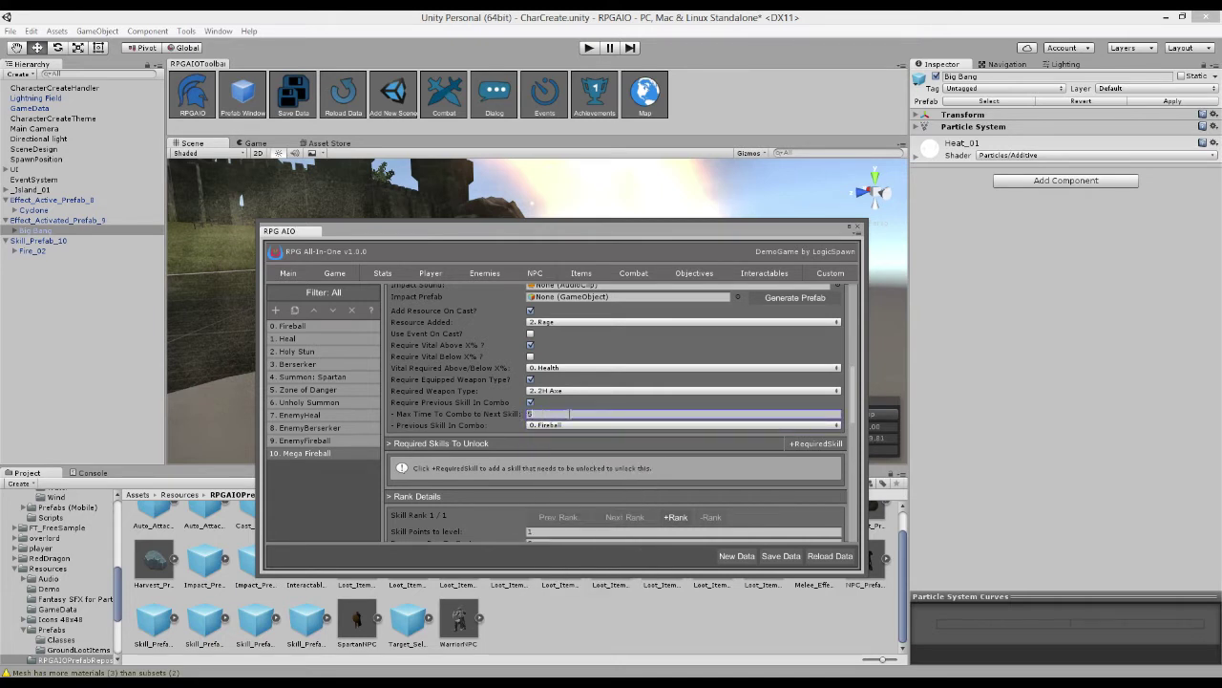
pyautogui.scroll(-3, 531, 401)
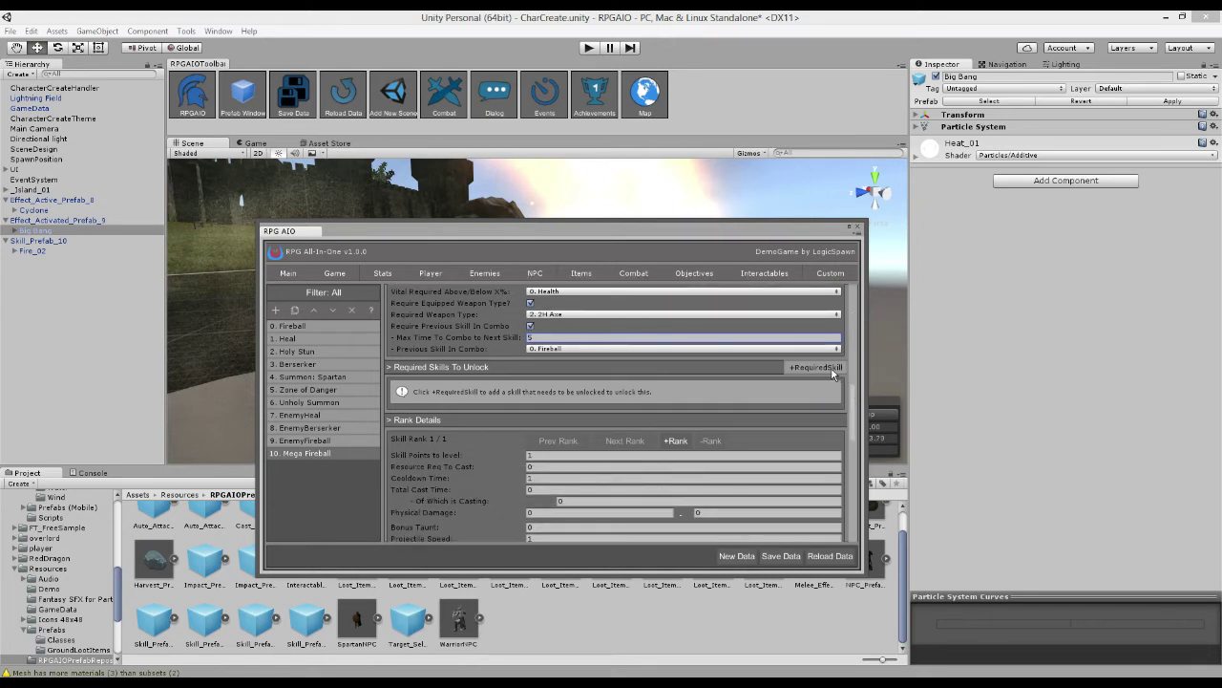
# - Add Fireball as Mega Fireball's required skill, with 'Only Require At Least One' enabled
pyautogui.click(816, 367)
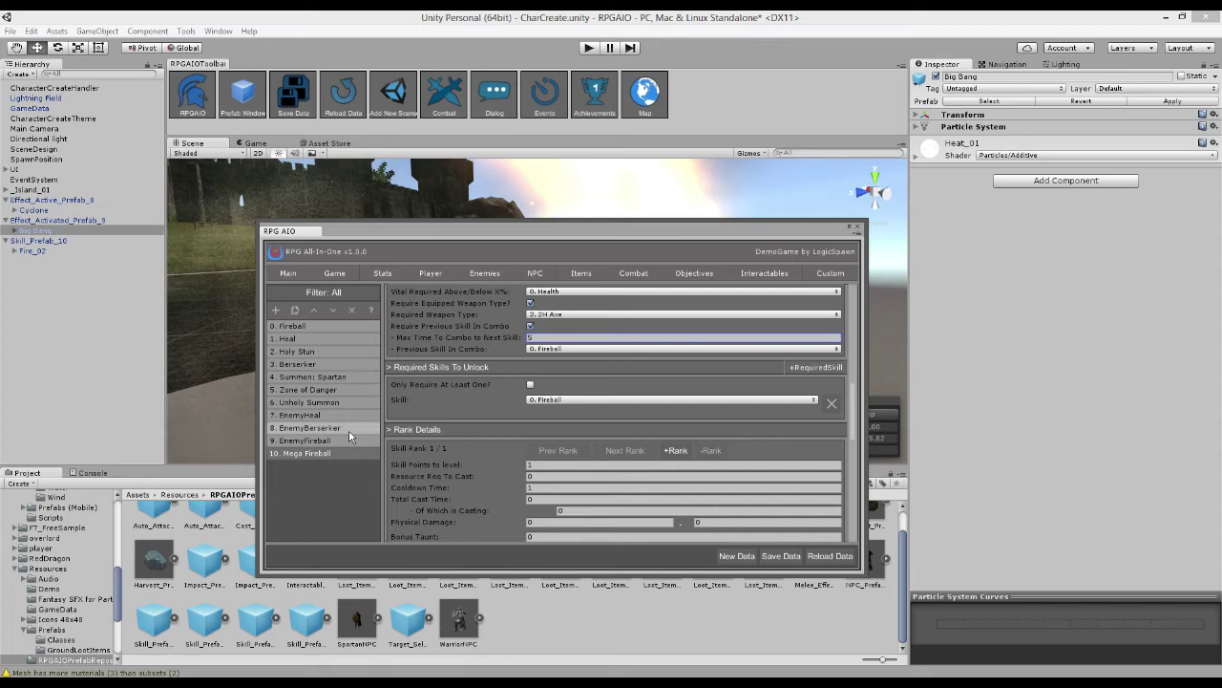
pyautogui.click(532, 385)
pyautogui.click(545, 400)
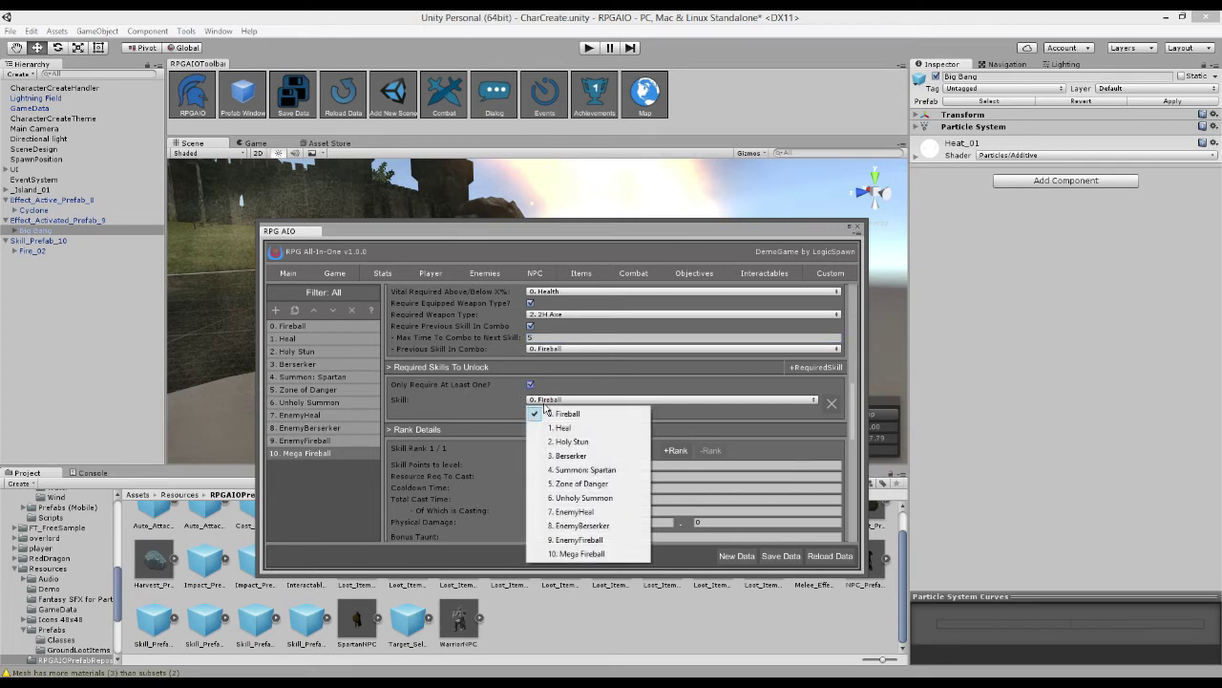
pyautogui.click(487, 397)
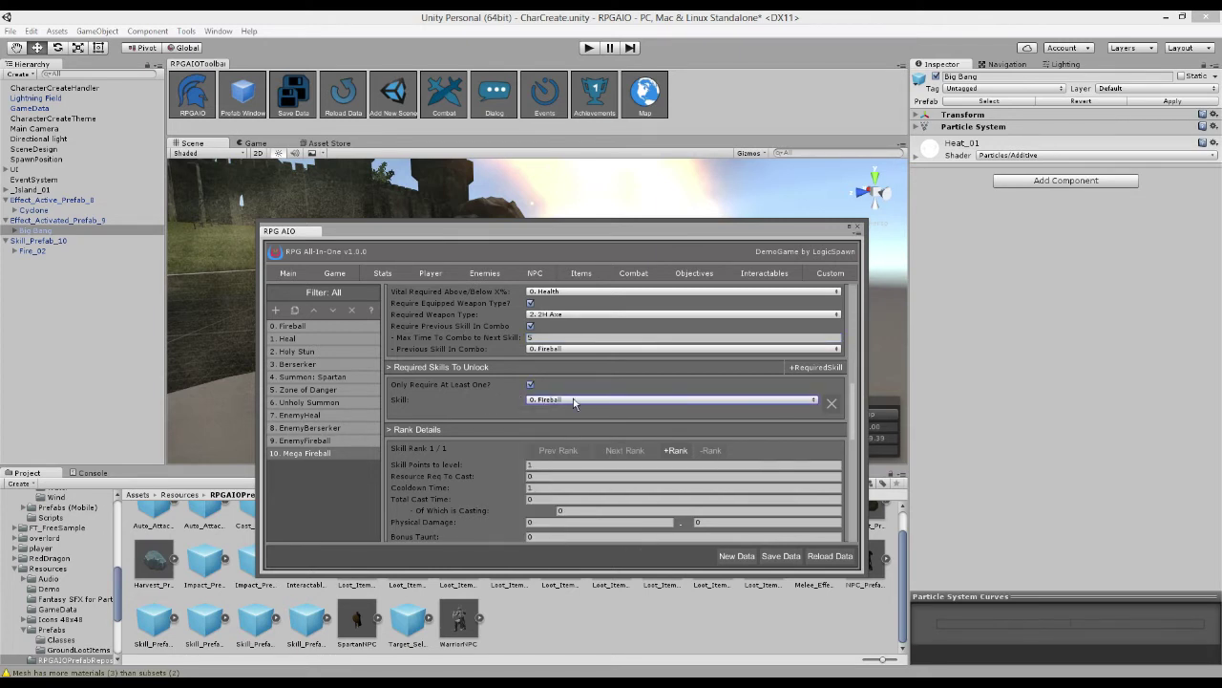
pyautogui.moveTo(853, 425)
pyautogui.mouseDown()
pyautogui.moveTo(853, 477)
pyautogui.moveTo(852, 406)
pyautogui.moveTo(850, 447)
pyautogui.mouseUp()
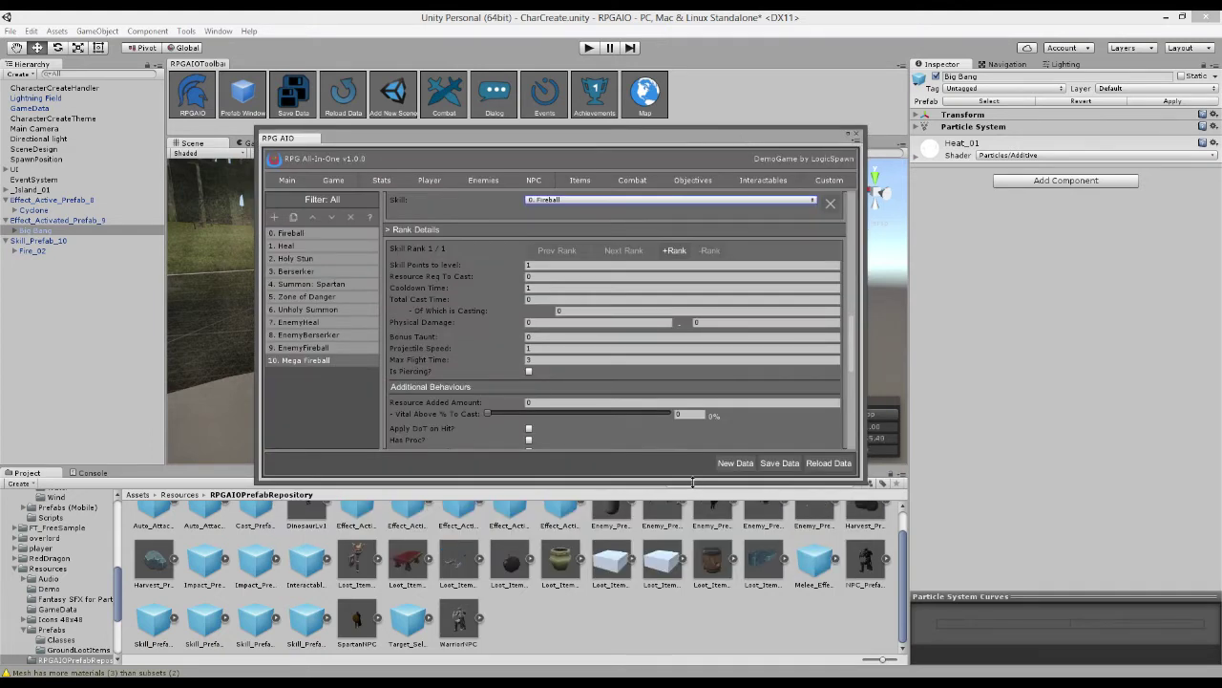
# - Make the RPG AIO window taller and remove the second rank, leaving Mega Fireball at 1 of 1
pyautogui.moveTo(693, 482); pyautogui.dragTo(693, 659)
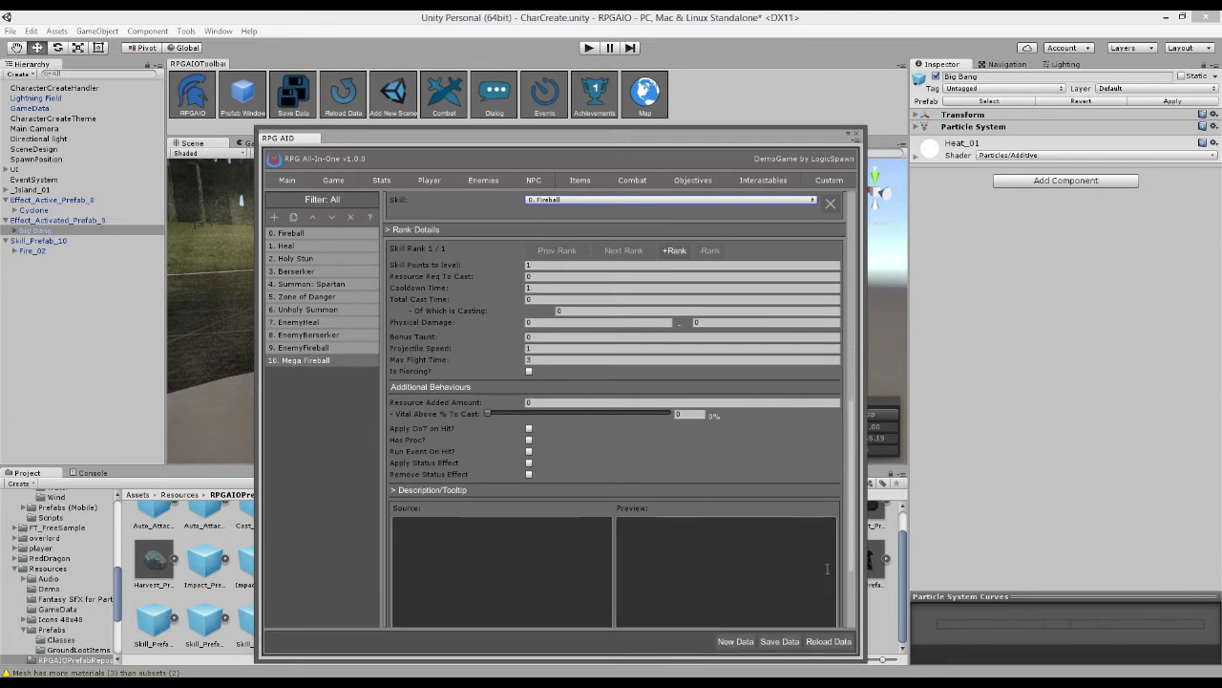
pyautogui.moveTo(852, 535)
pyautogui.mouseDown()
pyautogui.moveTo(852, 587)
pyautogui.moveTo(857, 529)
pyautogui.mouseUp()
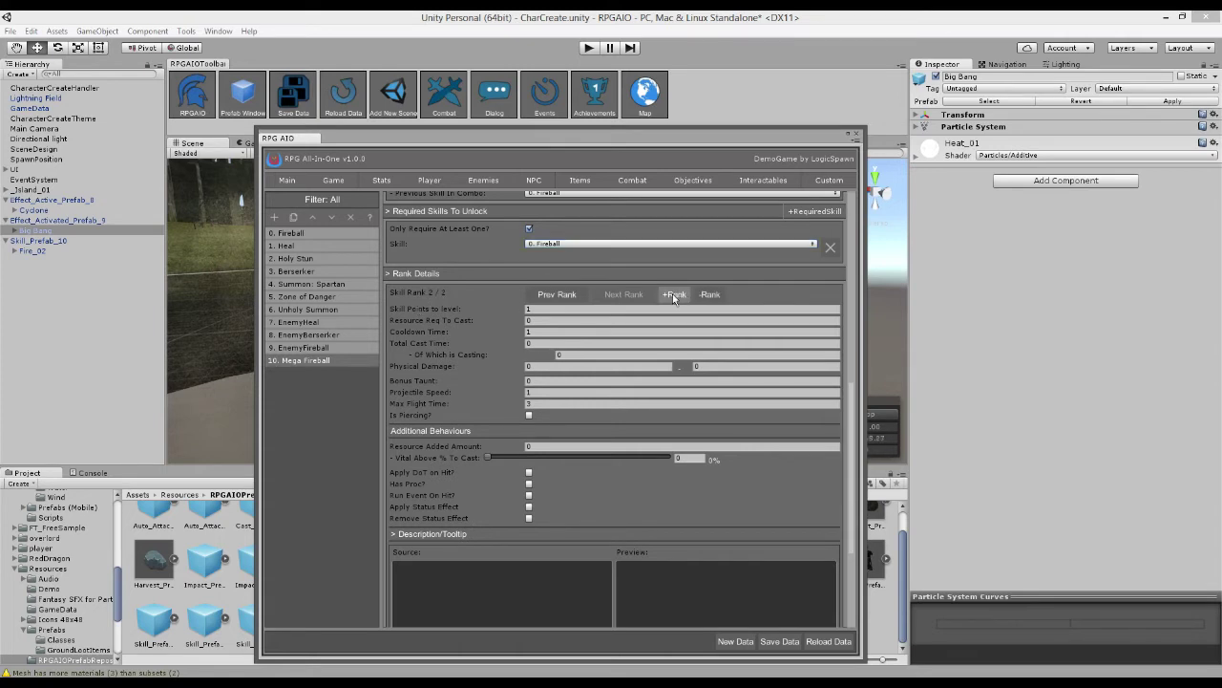
pyautogui.click(697, 297)
pyautogui.scroll(-5, 855, 411)
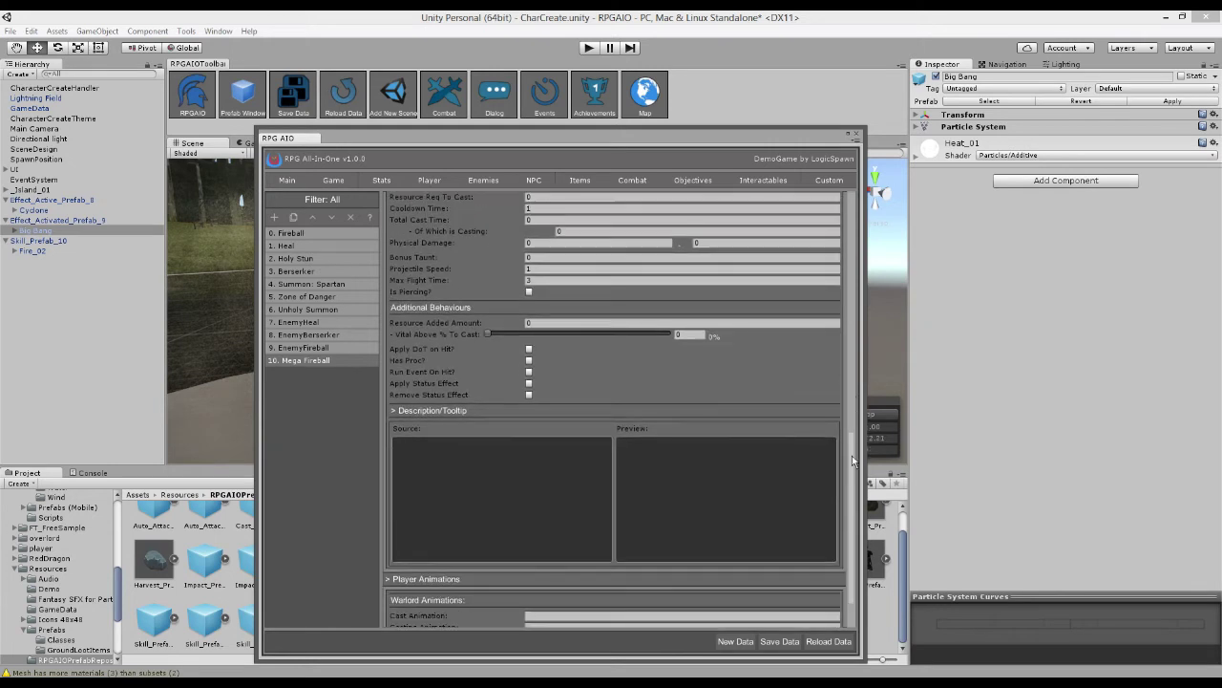
pyautogui.moveTo(855, 457); pyautogui.dragTo(850, 416)
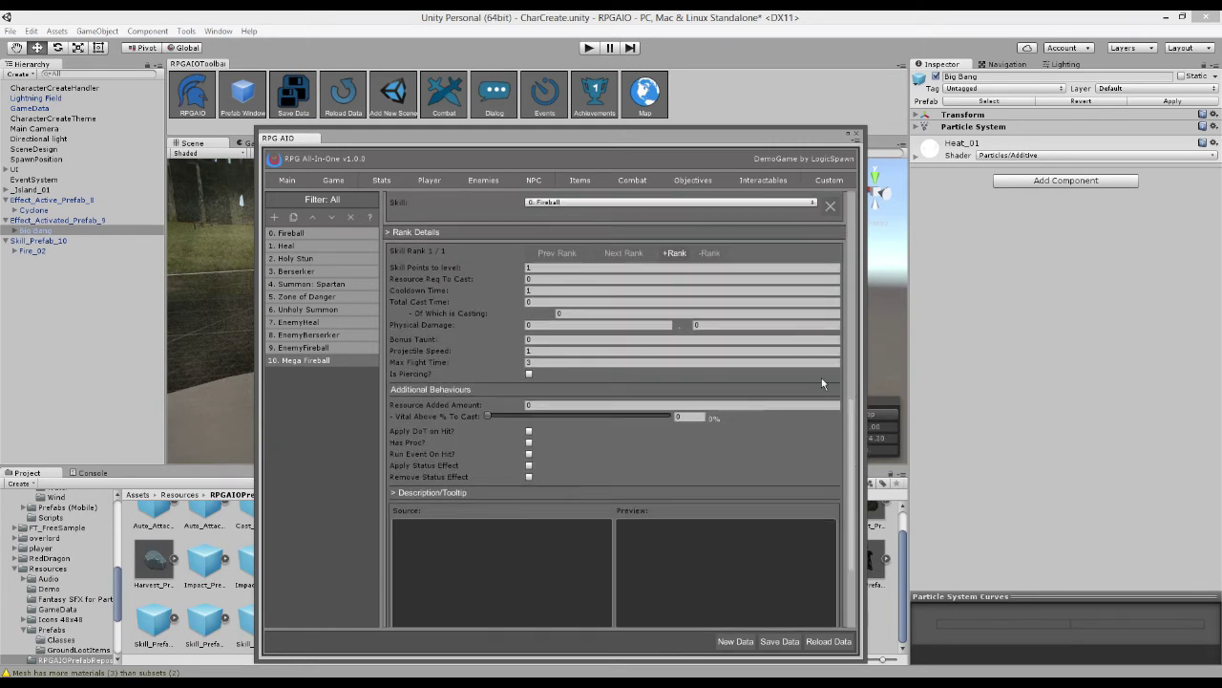
# - Give rank 1 200 skill points to level, 50 resource to cast and a cooldown time of 5
pyautogui.click(553, 271)
pyautogui.write('200')
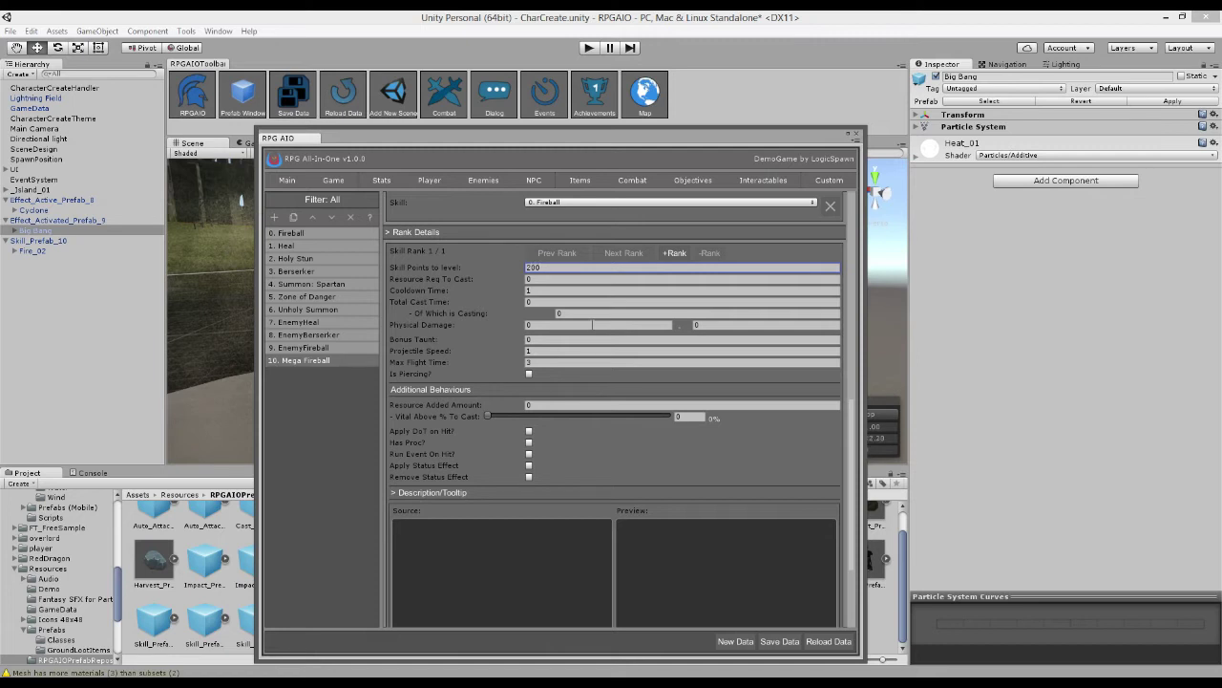
pyautogui.click(539, 279)
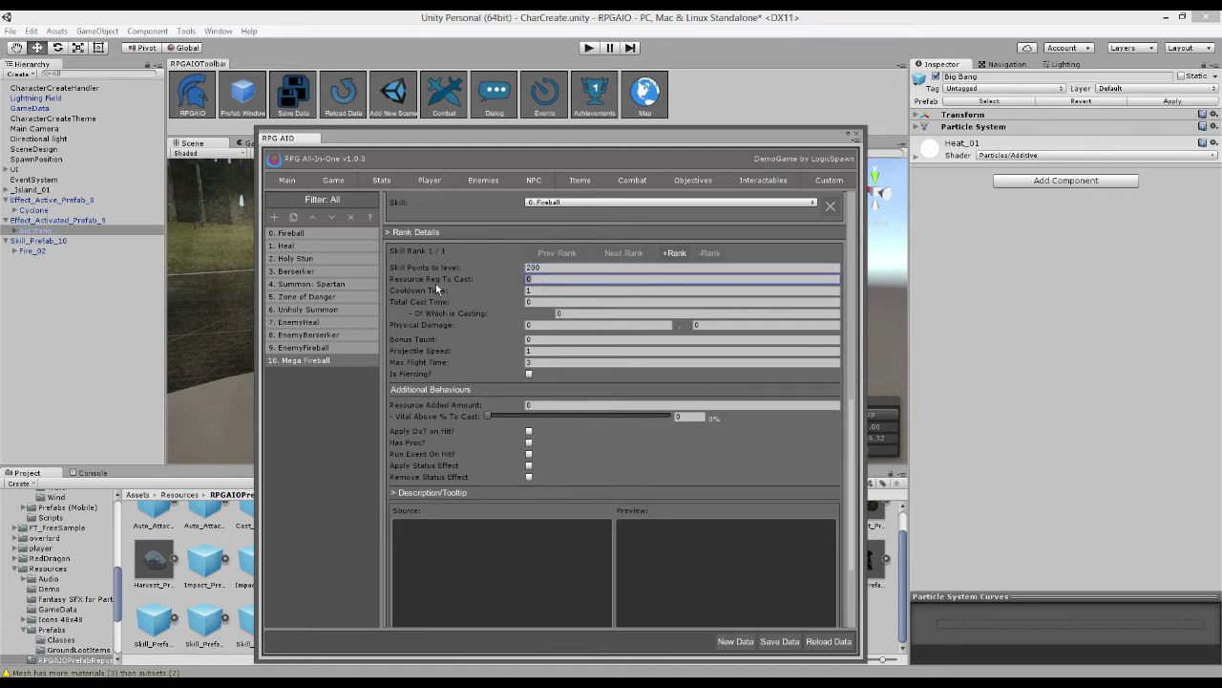
pyautogui.moveTo(856, 435); pyautogui.dragTo(848, 211)
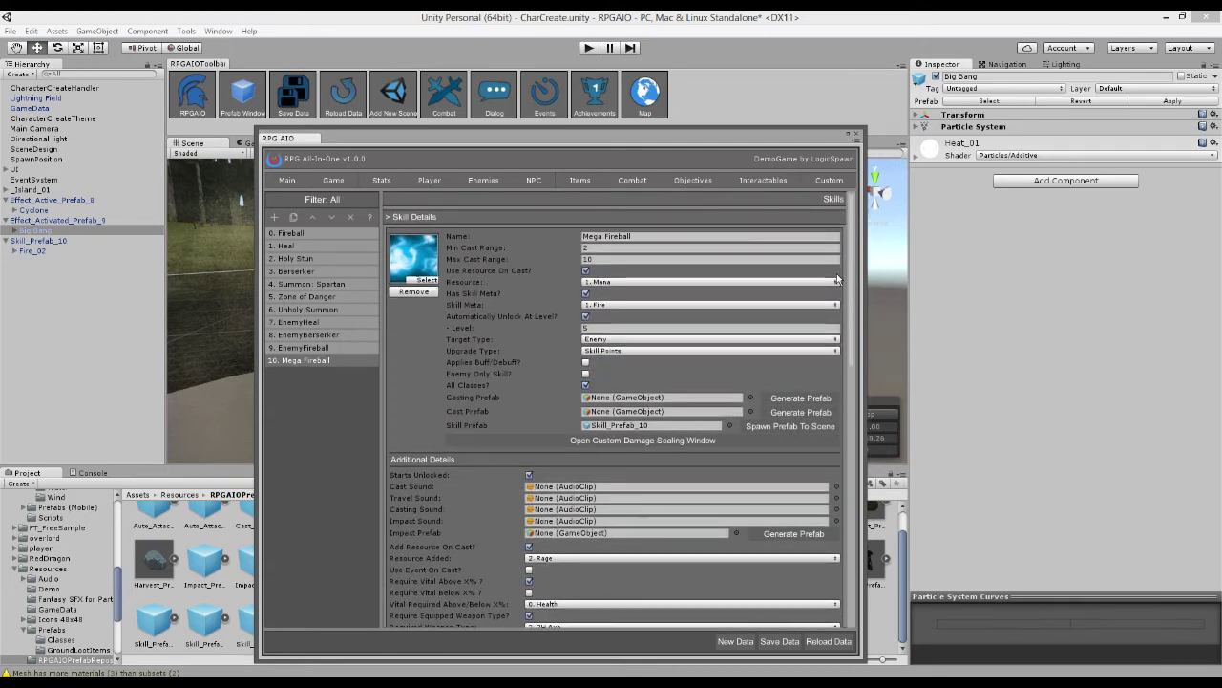
pyautogui.moveTo(849, 285); pyautogui.dragTo(865, 493)
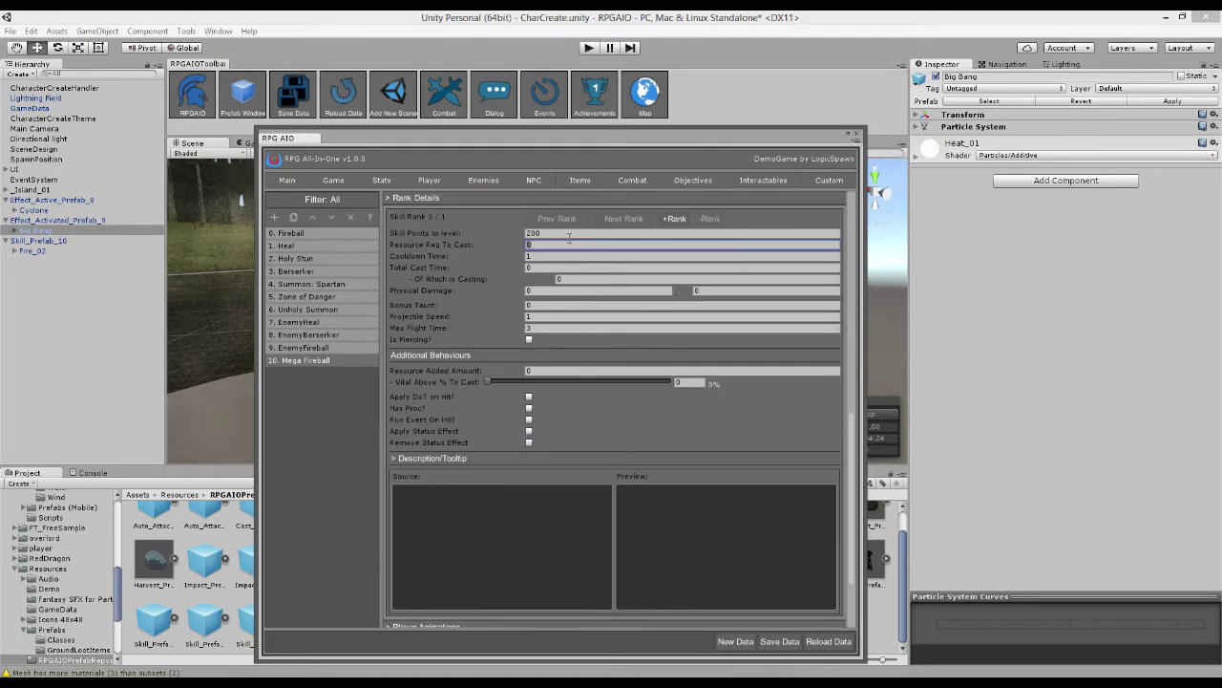
pyautogui.write('50')
pyautogui.click(538, 256)
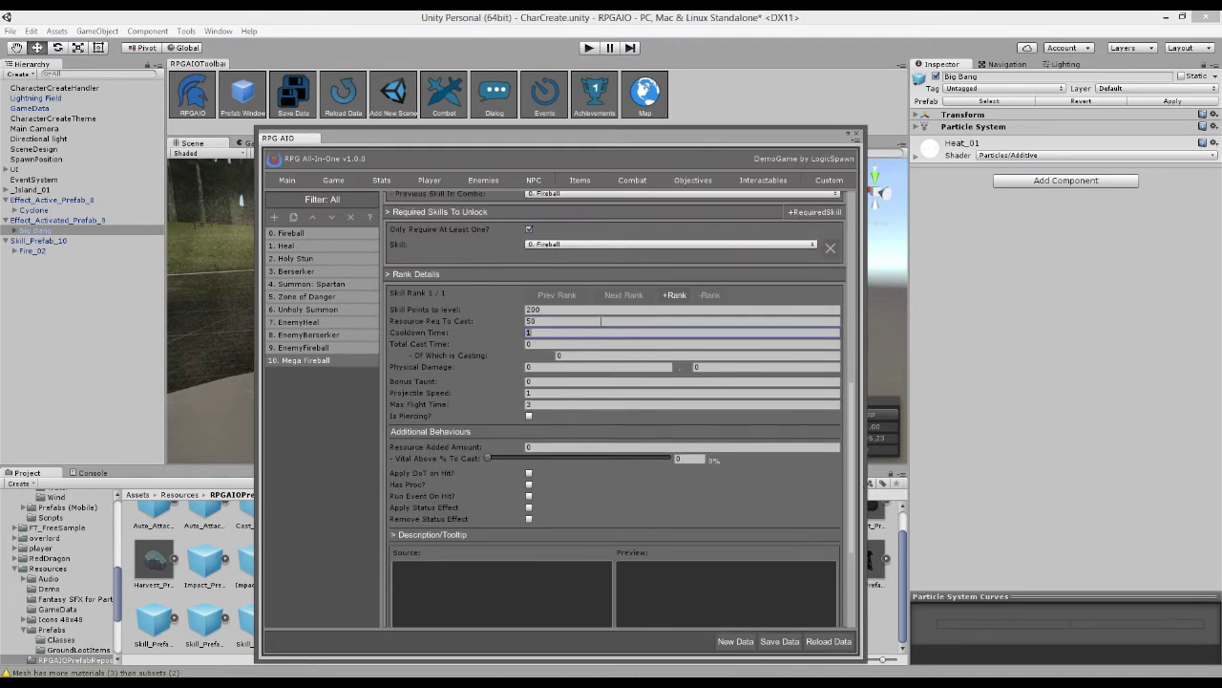
pyautogui.write('5')
pyautogui.press('Tab')
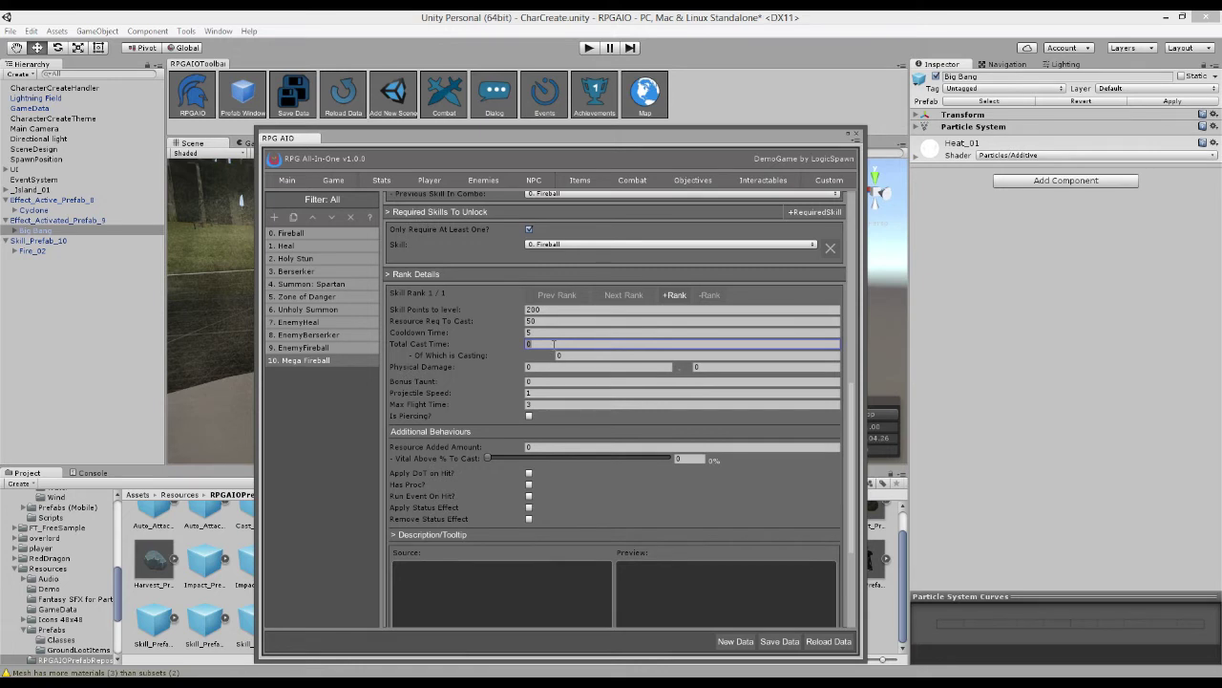
# - Enter a Total Cast Time of 4, with 3 of it as casting time
pyautogui.click(577, 353)
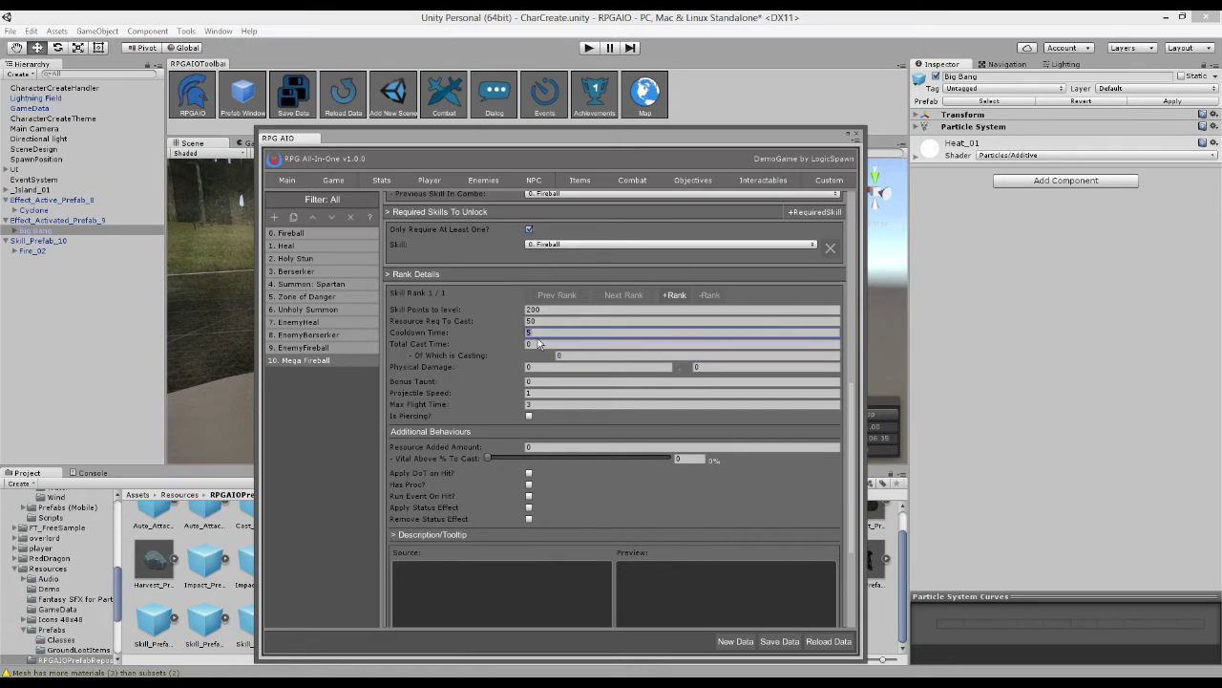
pyautogui.click(549, 344)
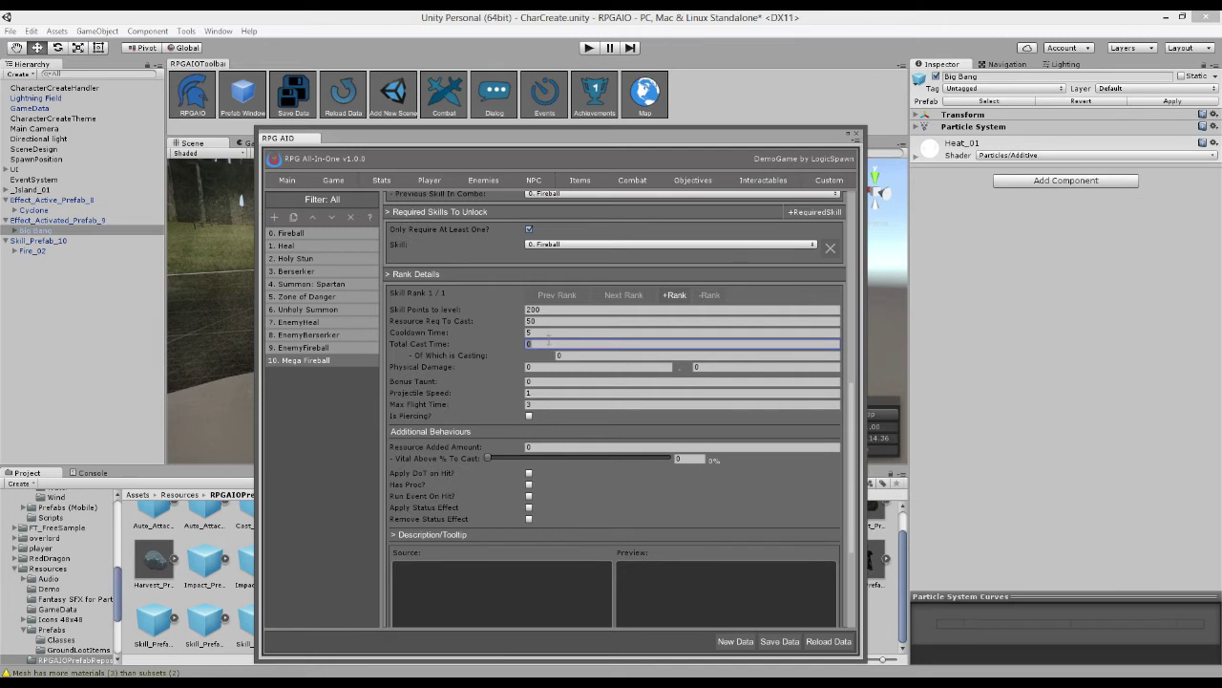
pyautogui.click(574, 354)
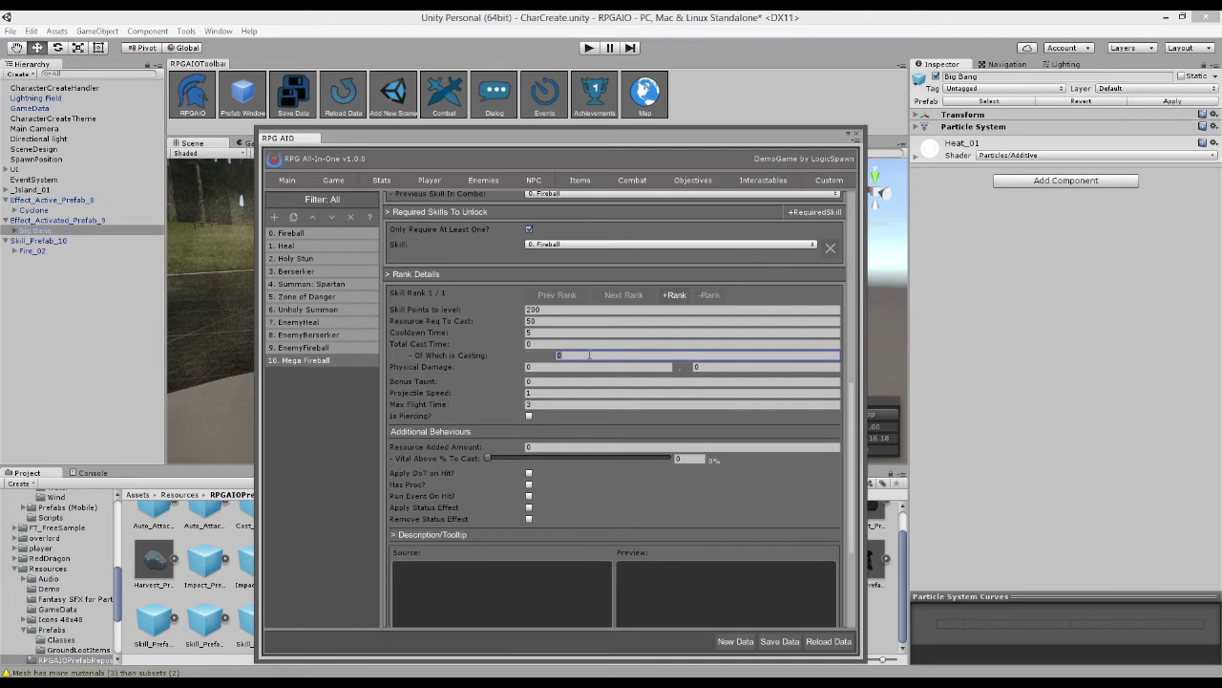
pyautogui.click(578, 344)
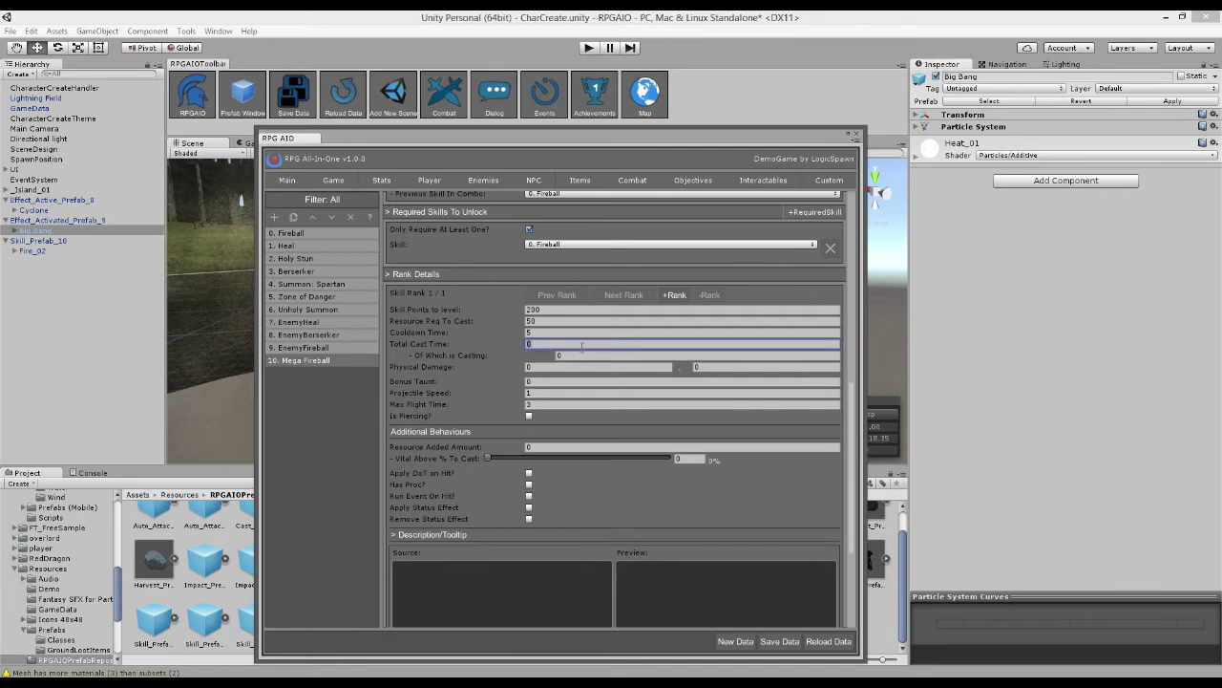
pyautogui.click(581, 354)
pyautogui.write('3')
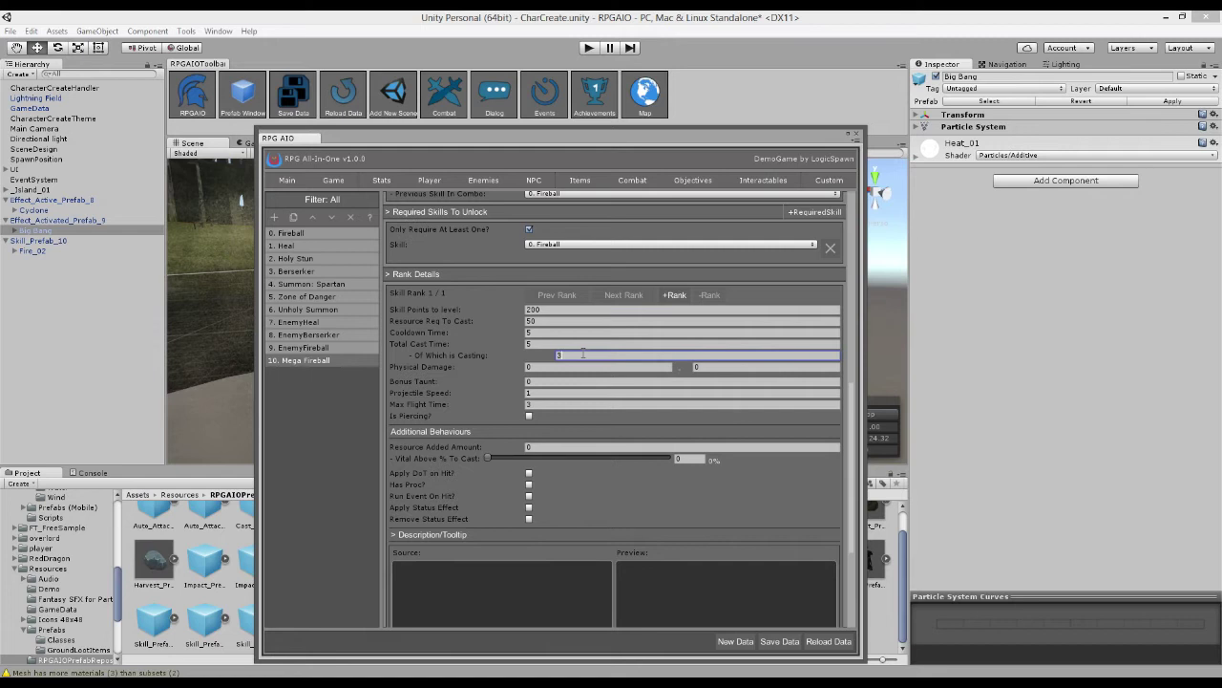
pyautogui.doubleClick(564, 354)
pyautogui.click(552, 343)
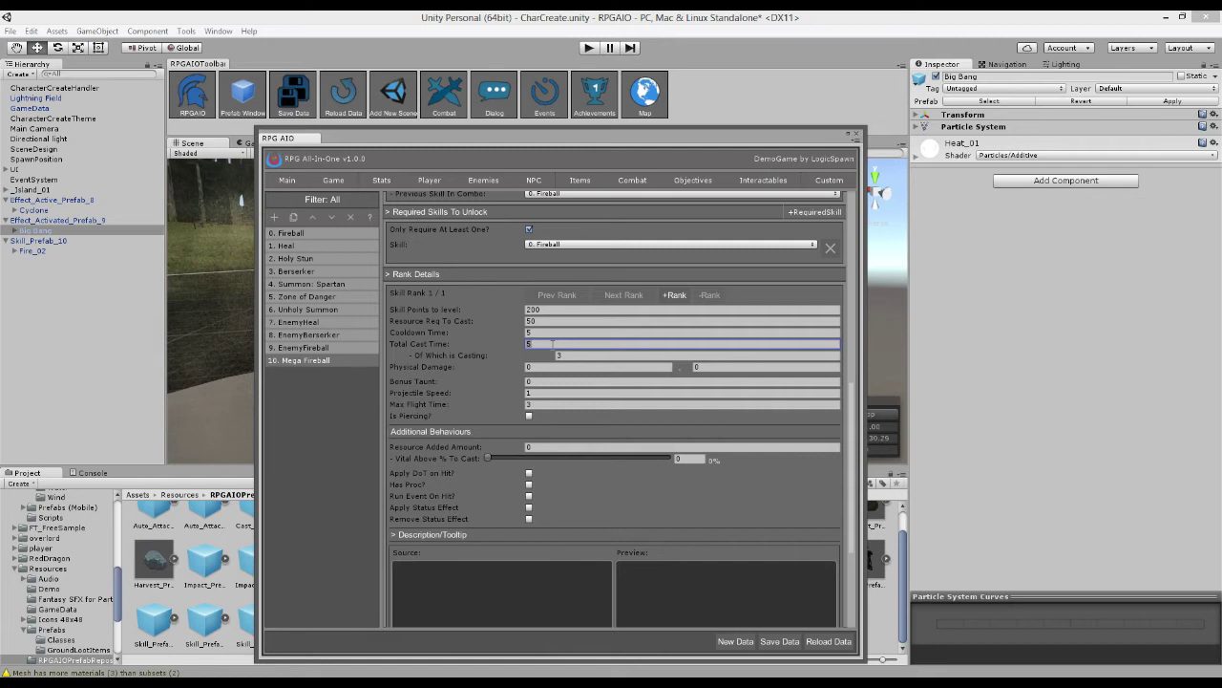
pyautogui.write('4')
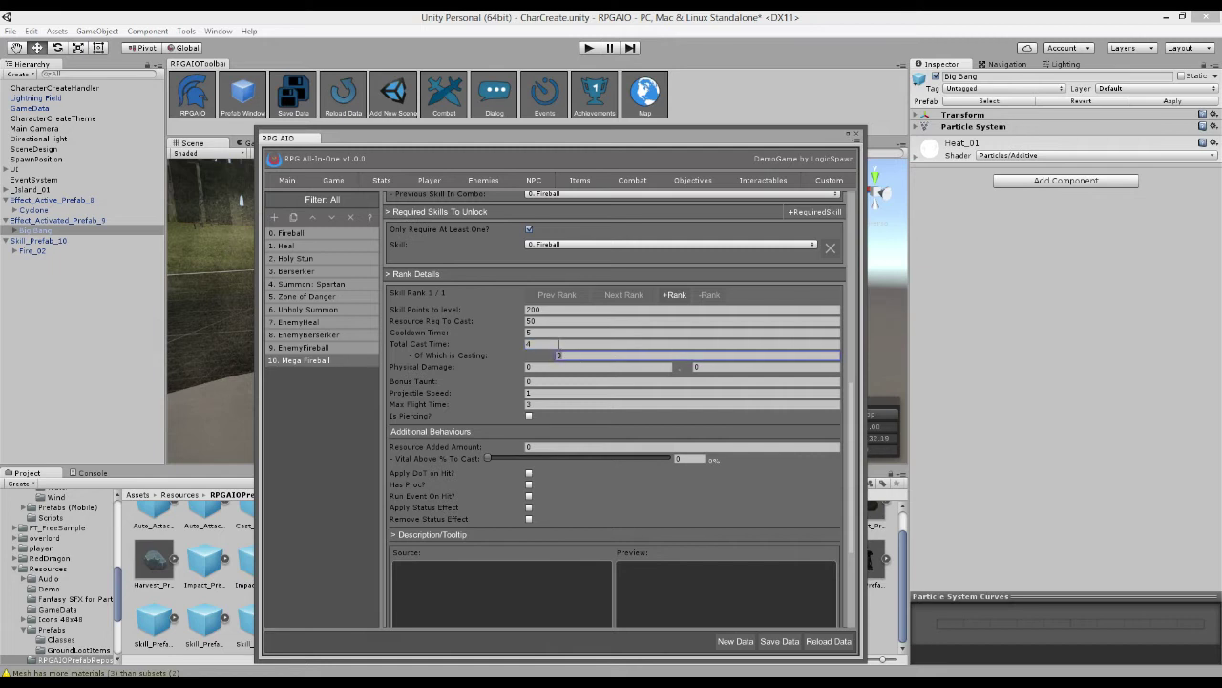
pyautogui.click(573, 355)
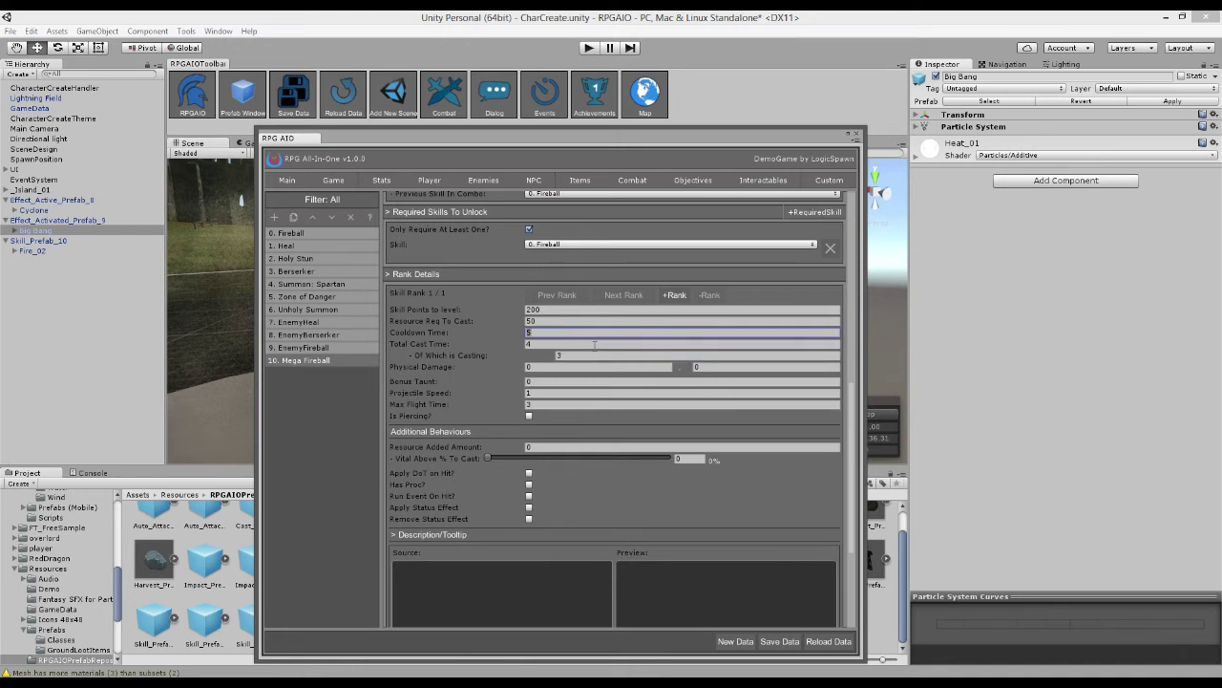
pyautogui.click(596, 355)
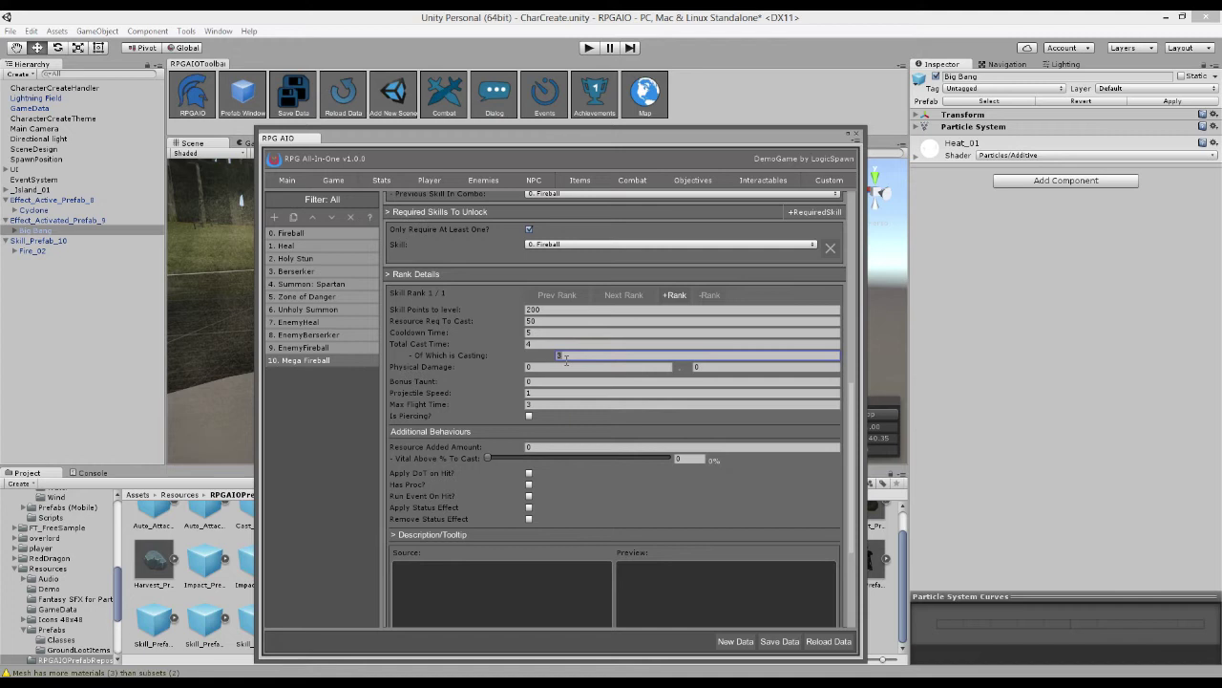
# - Create a new damage type named Fire, coloured Red, in Combat Options
pyautogui.click(556, 368)
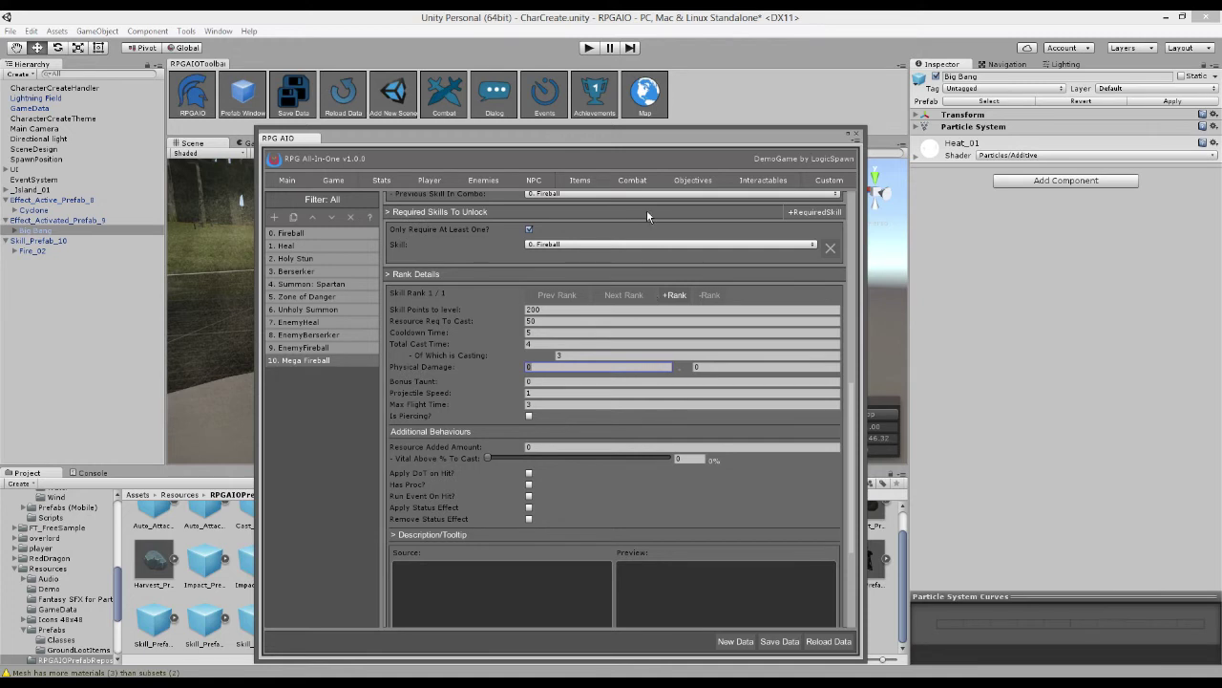
pyautogui.moveTo(636, 183)
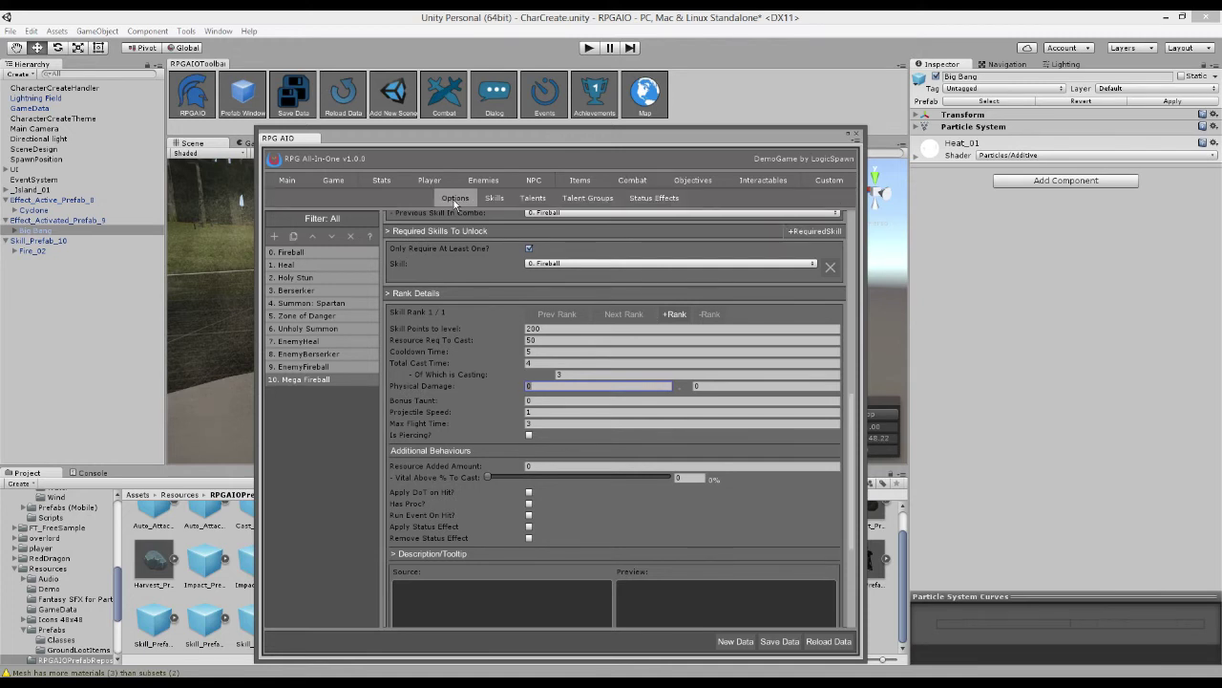
pyautogui.click(447, 198)
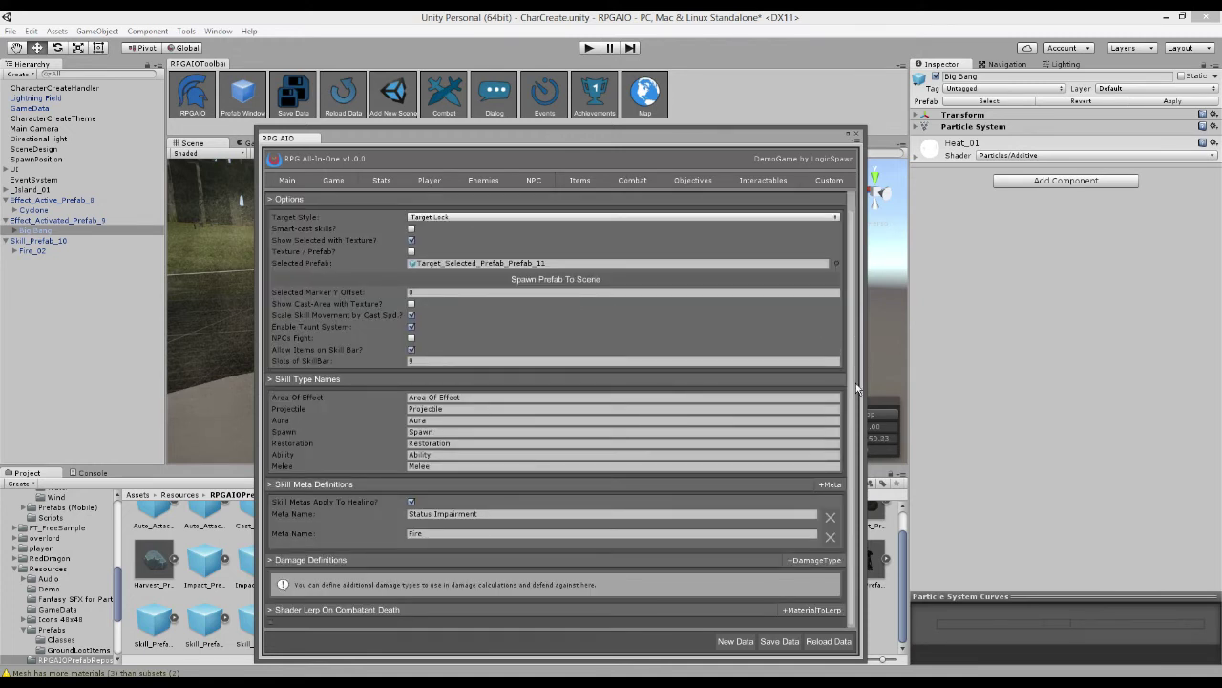
pyautogui.click(823, 562)
pyautogui.click(491, 584)
pyautogui.write('Fire')
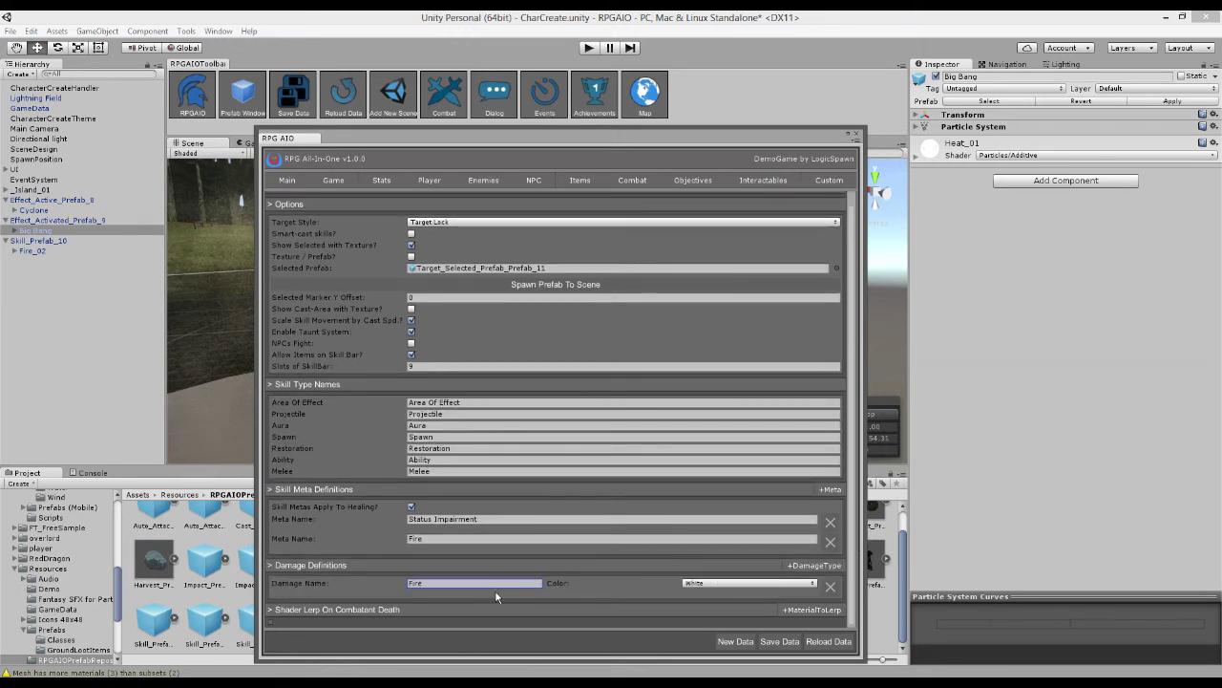
pyautogui.click(744, 582)
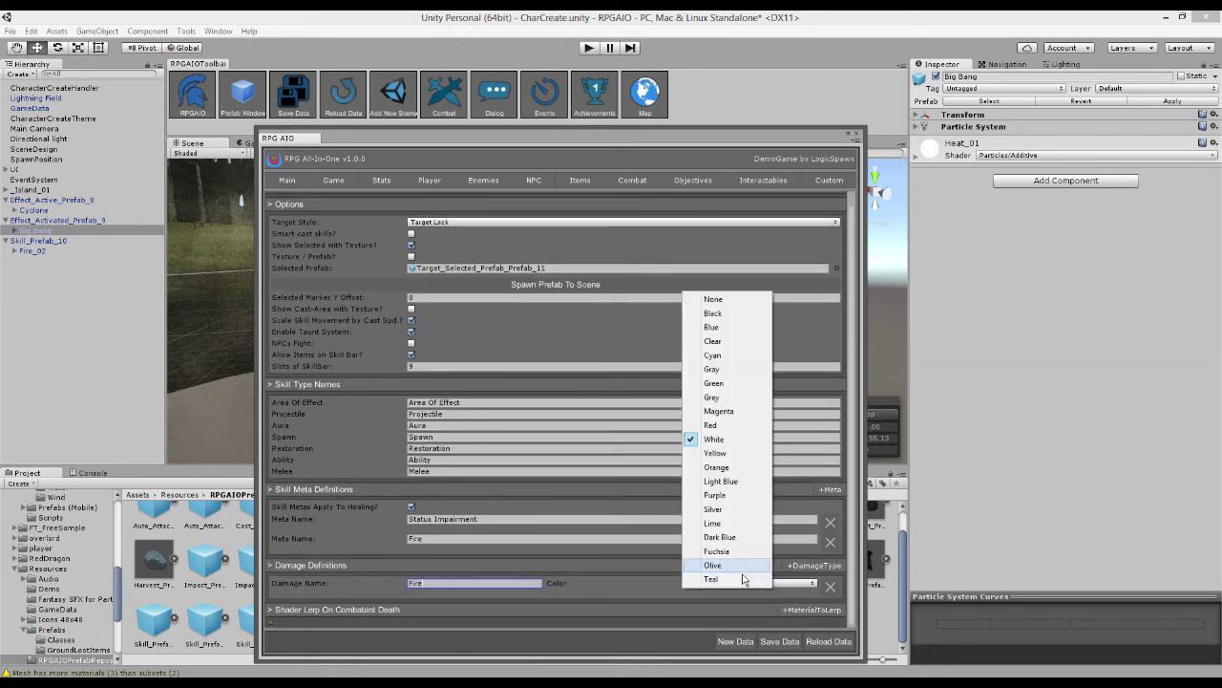
pyautogui.click(726, 425)
# - Return to the Combat Skills editor for Mega Fireball
pyautogui.click(581, 181)
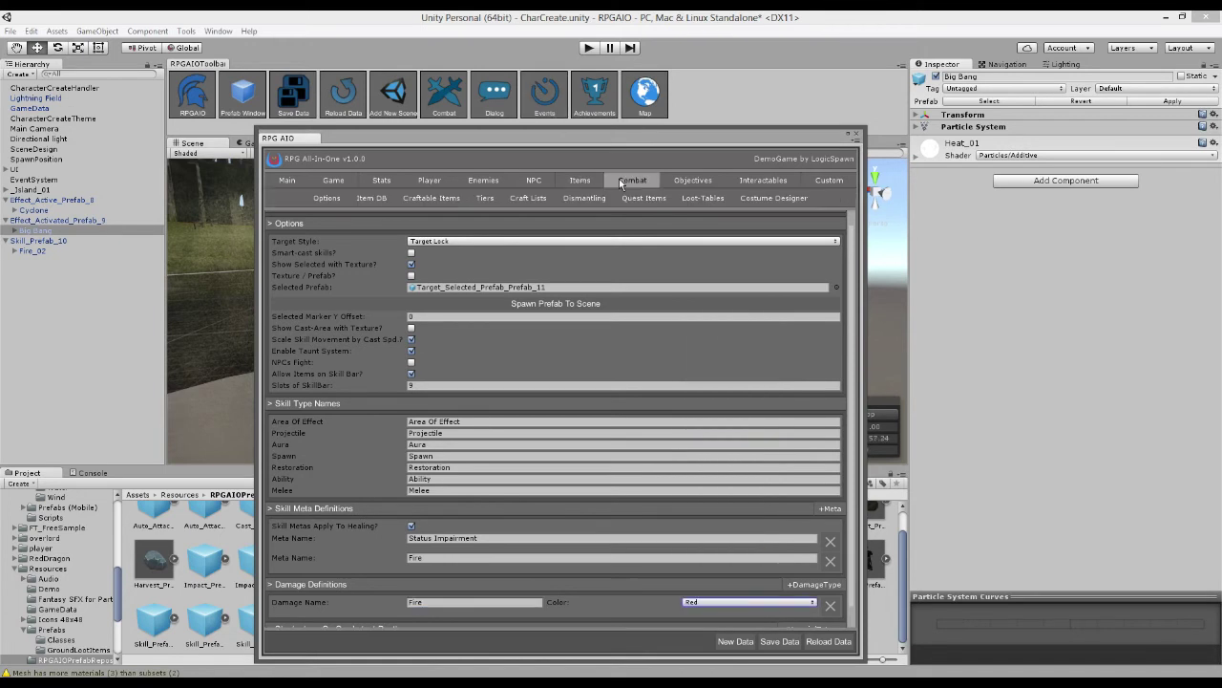
pyautogui.click(630, 180)
pyautogui.click(494, 202)
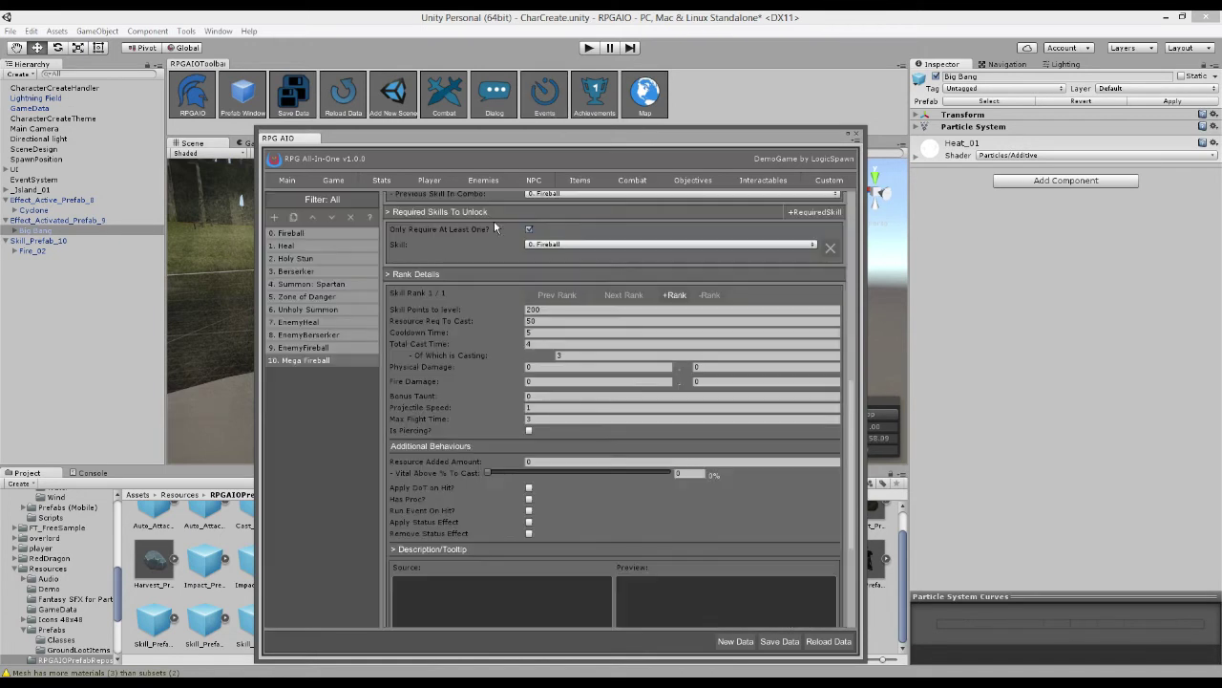
# - Set Fire Damage to 50–100 and Bonus Taunt to 100
pyautogui.click(540, 367)
pyautogui.press('Tab')
pyautogui.click(615, 380)
pyautogui.write('50')
pyautogui.press('Tab')
pyautogui.write('100')
pyautogui.press('Tab')
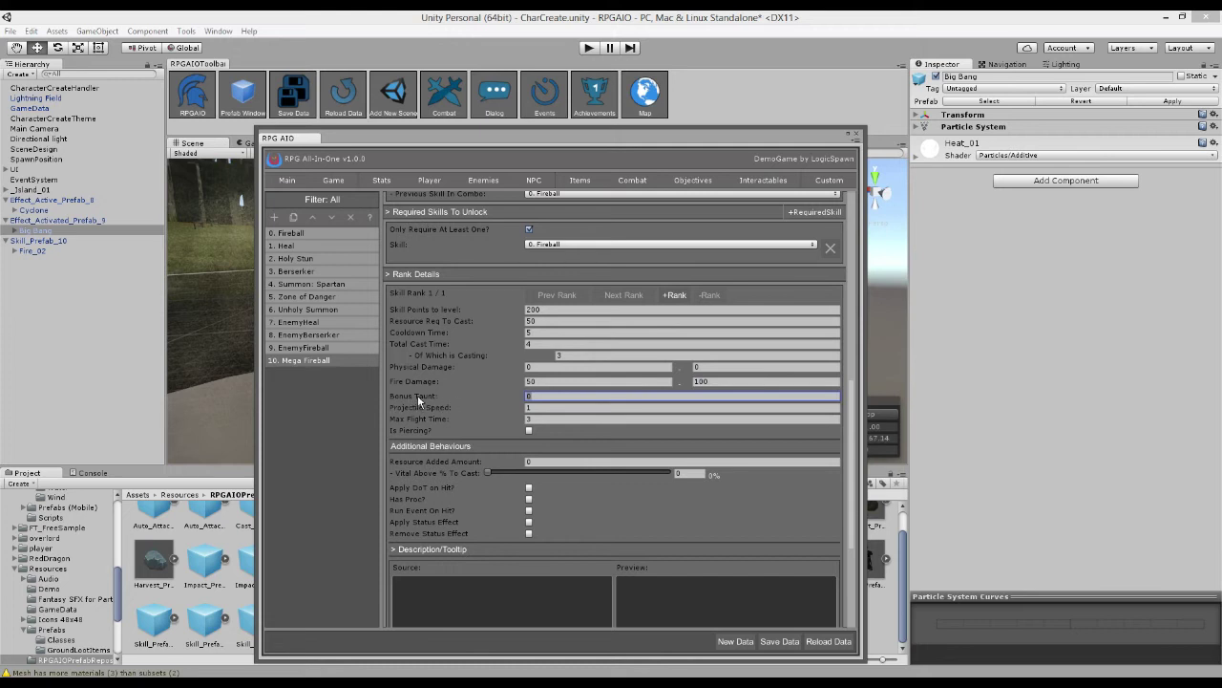
pyautogui.scroll(-2, 553, 395)
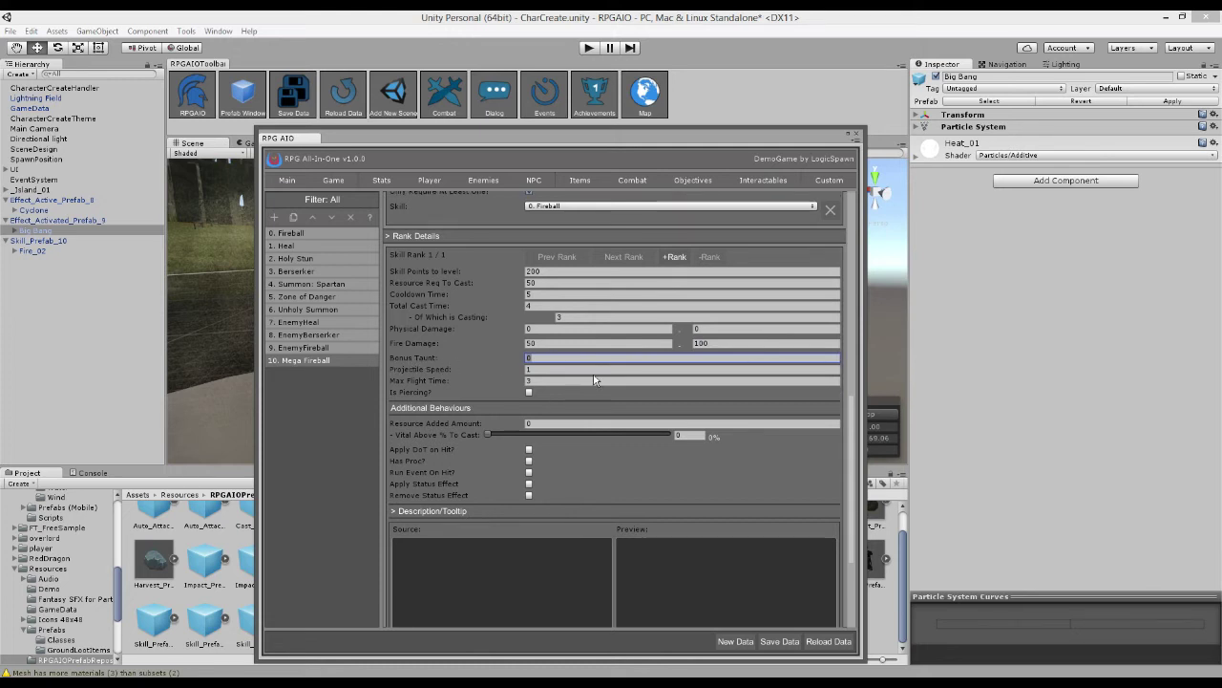
pyautogui.write('100')
# - Set the projectile speed to 10
pyautogui.click(537, 369)
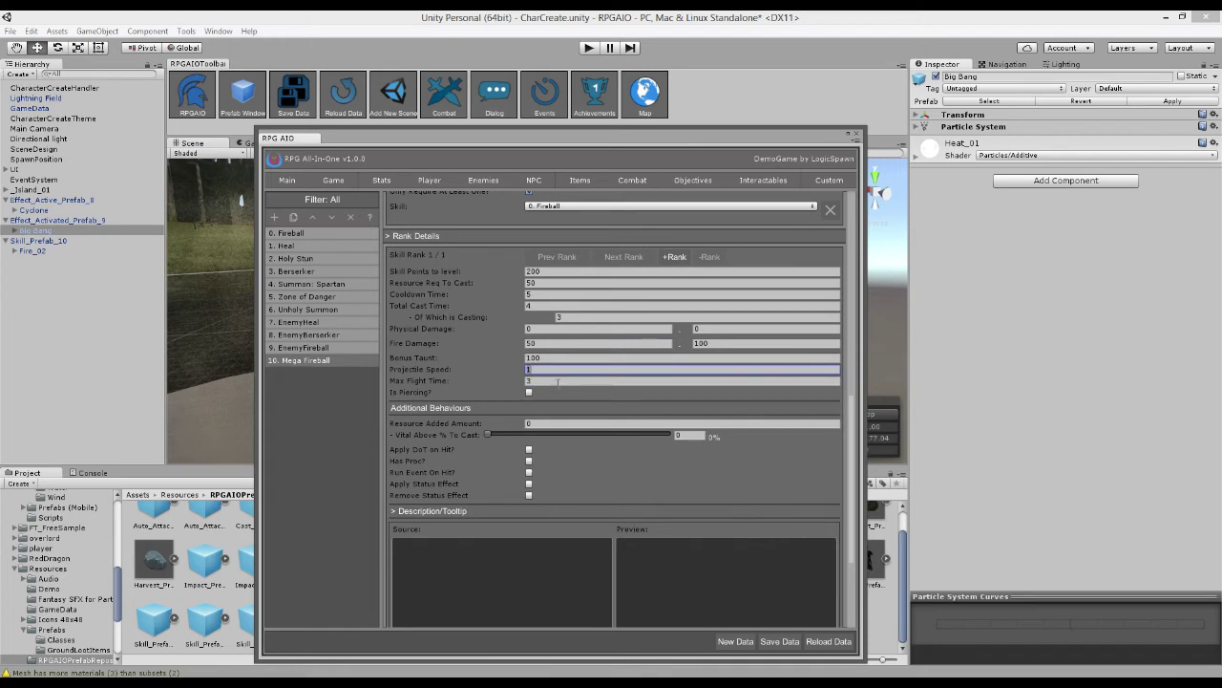
pyautogui.click(546, 380)
pyautogui.click(550, 368)
pyautogui.write('0')
pyautogui.click(551, 380)
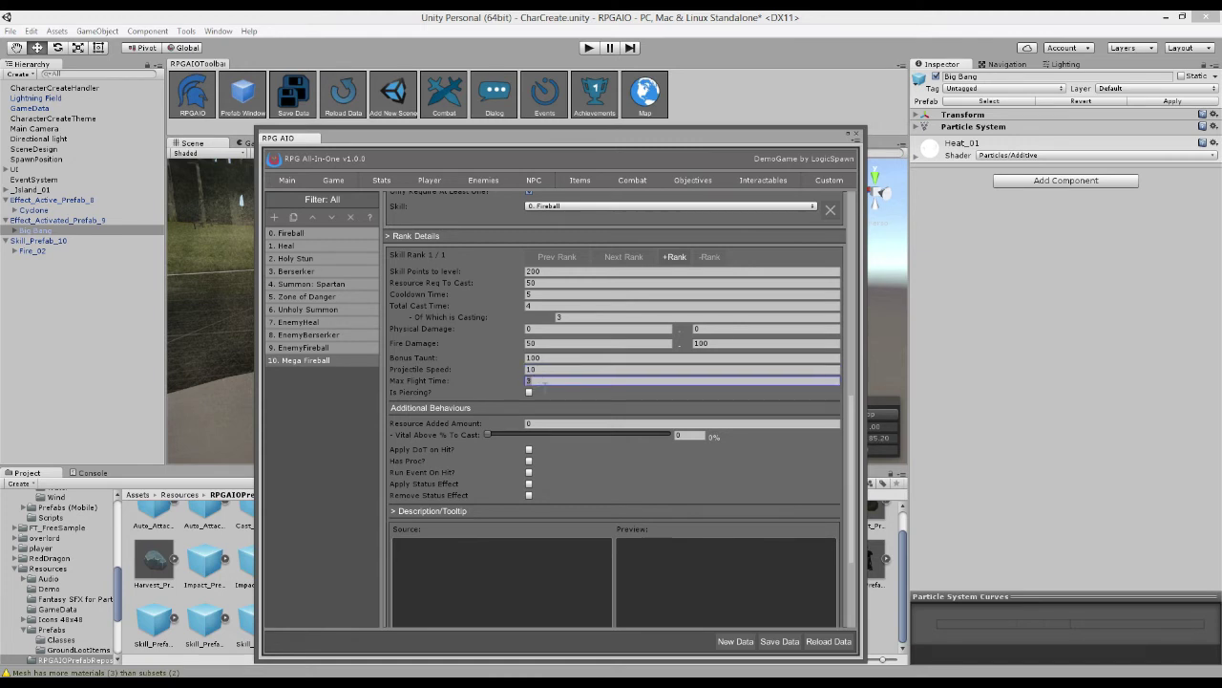
# - Make the fireball pierce 3 targets with damage scaling 1, 0.7 and 0.25
pyautogui.scroll(-1, 539, 372)
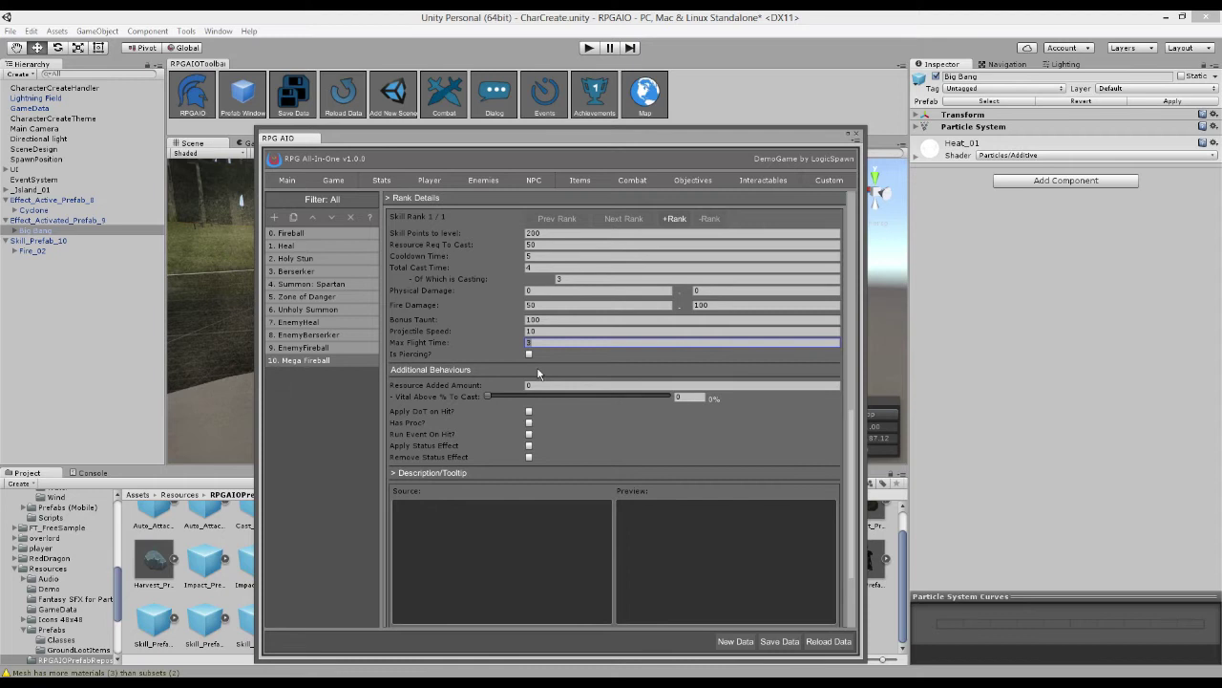
pyautogui.click(529, 354)
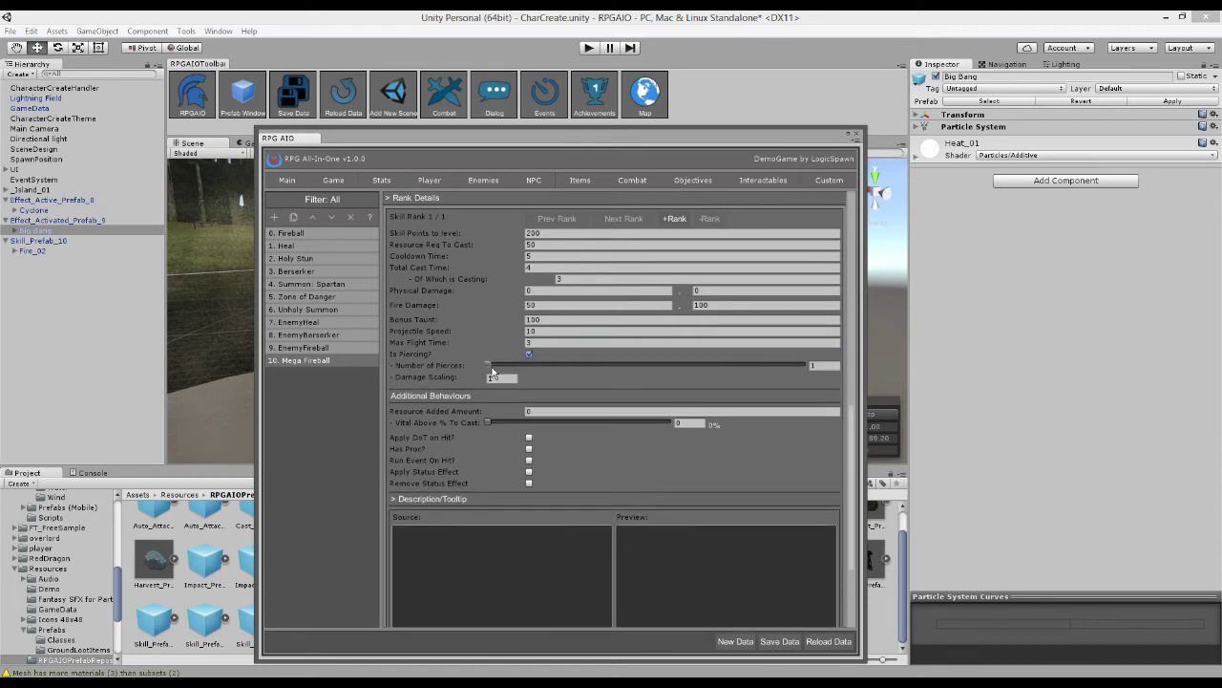
pyautogui.moveTo(516, 366); pyautogui.dragTo(573, 368)
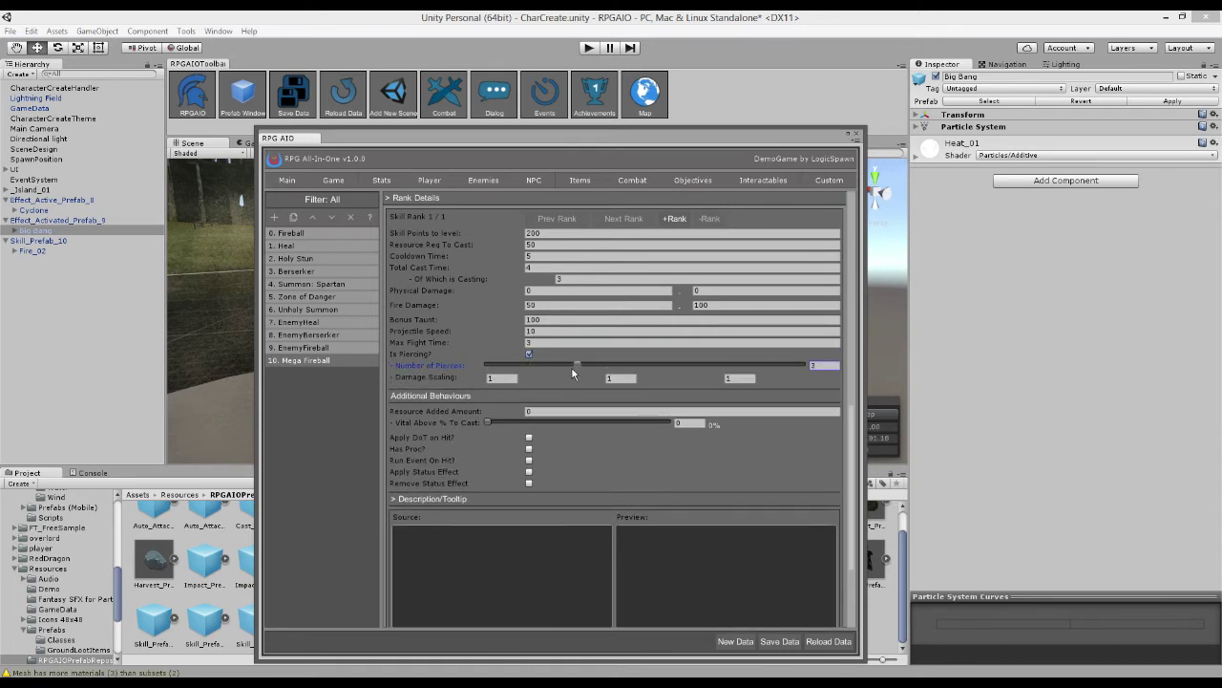
pyautogui.click(507, 378)
pyautogui.click(621, 379)
pyautogui.write('0.7')
pyautogui.click(731, 378)
pyautogui.write('0.25')
pyautogui.click(651, 413)
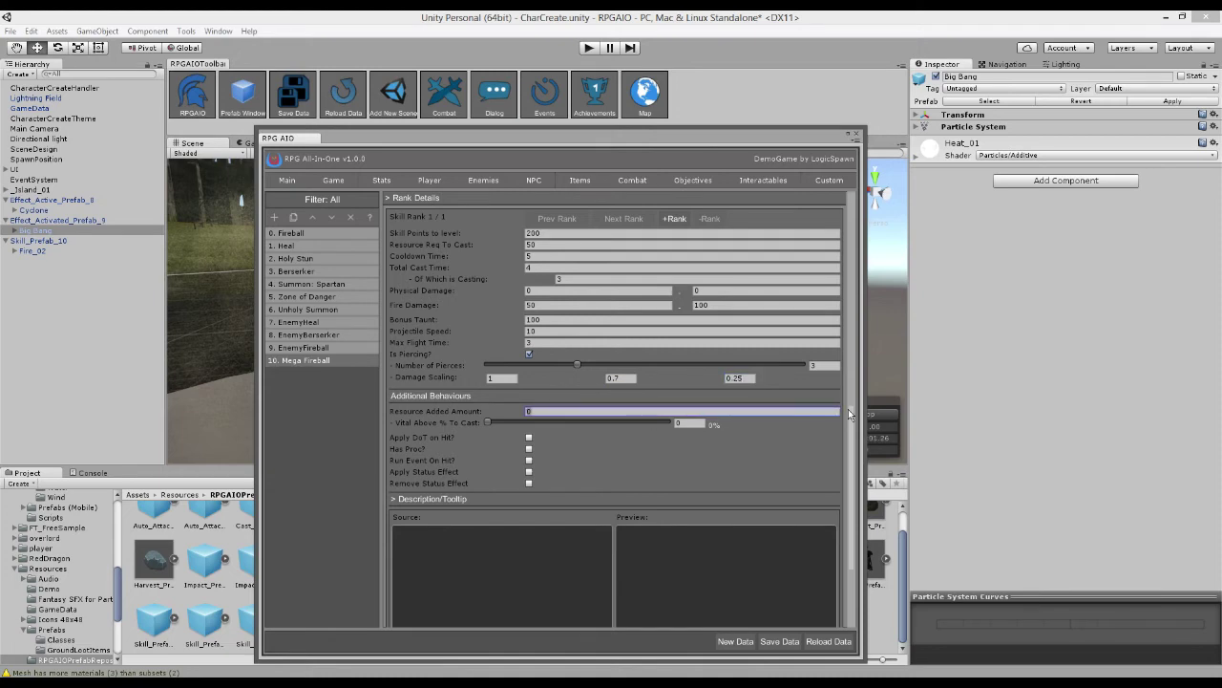
# - Set Resource Added Amount to 25
pyautogui.scroll(1, 855, 399)
pyautogui.scroll(9, 855, 399)
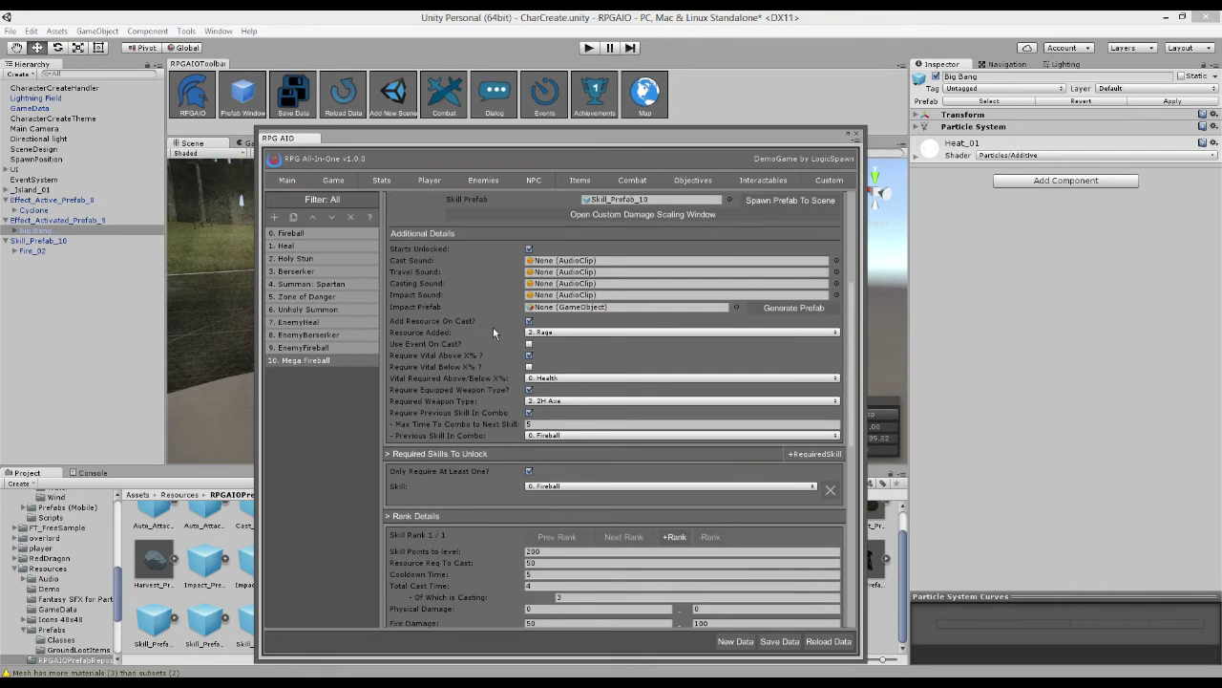
pyautogui.scroll(-1, 855, 412)
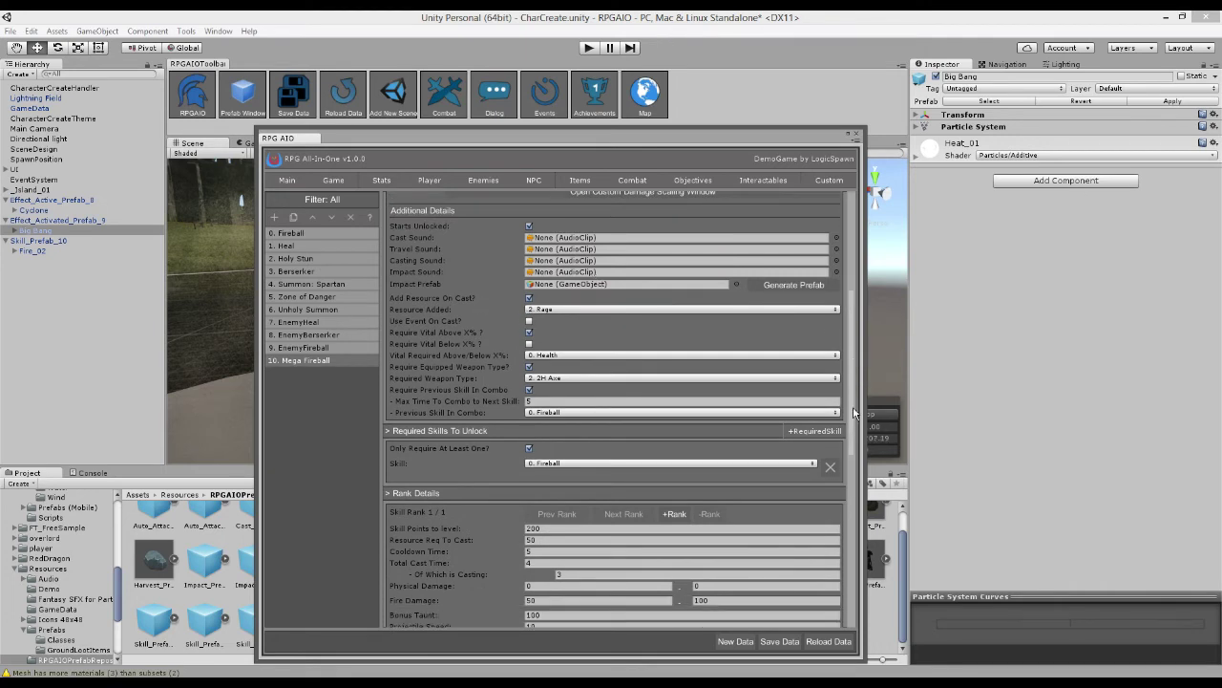
pyautogui.scroll(-11, 855, 412)
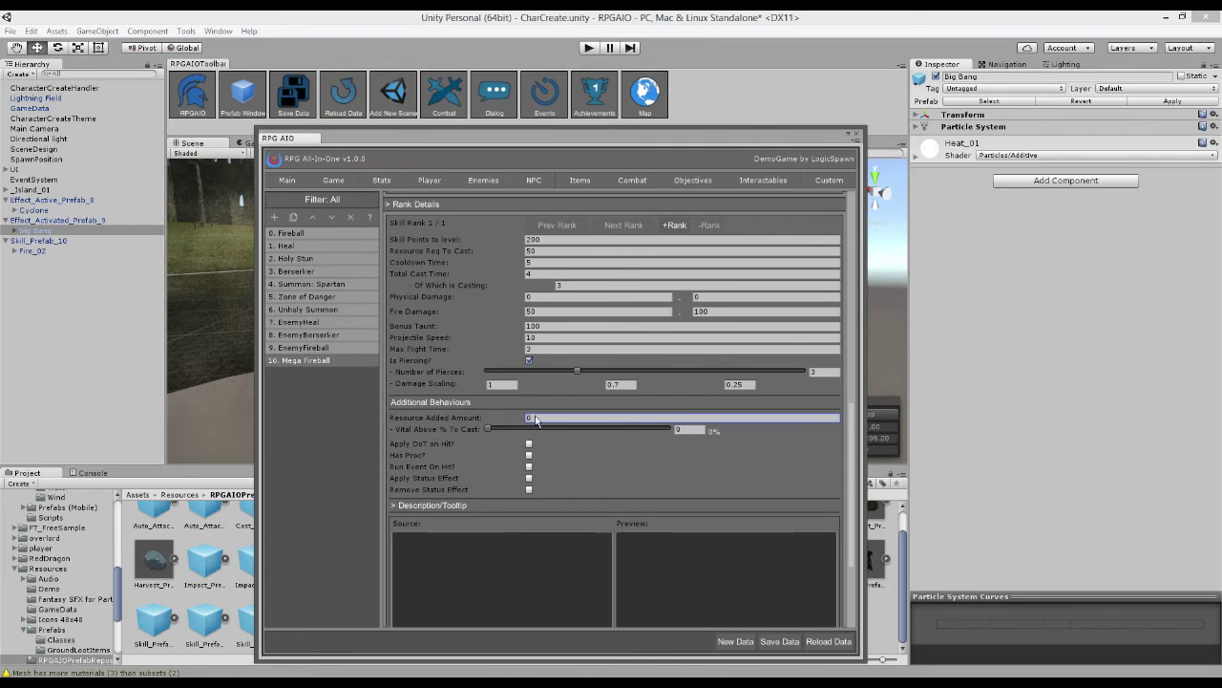
pyautogui.write('25')
pyautogui.press('Return')
# - Set Vital Above % To Cast to 0.8
pyautogui.click(488, 428)
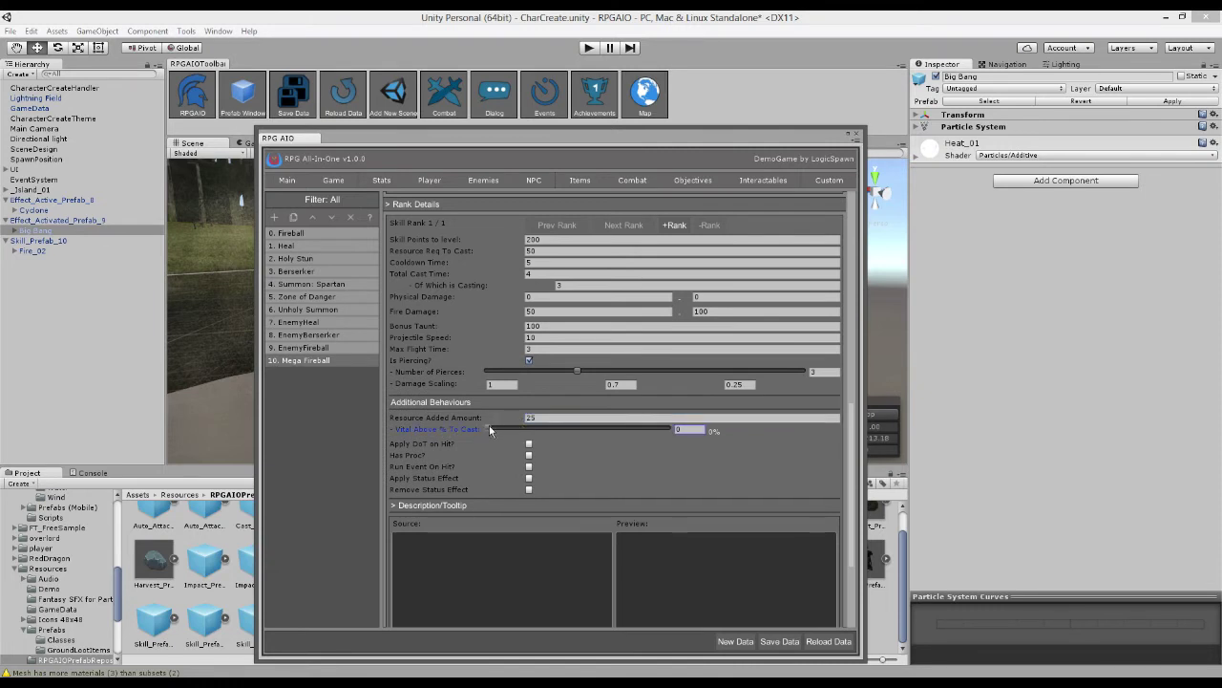
pyautogui.moveTo(856, 486); pyautogui.dragTo(831, 435)
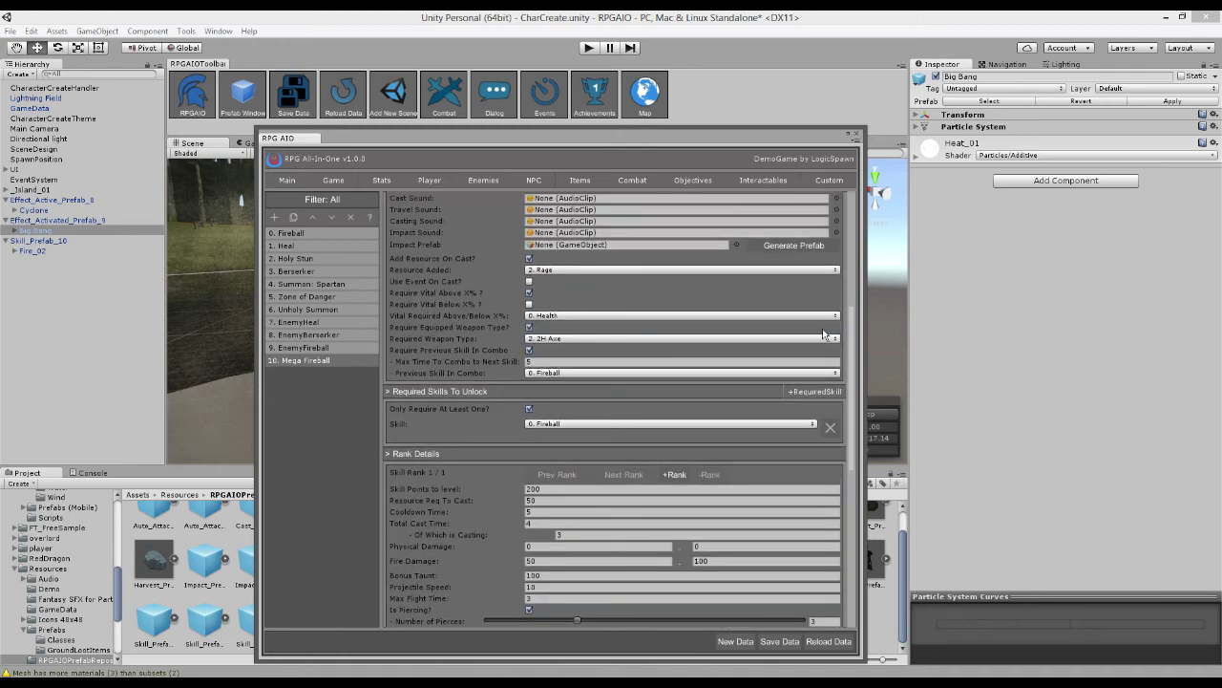
pyautogui.scroll(-5, 856, 336)
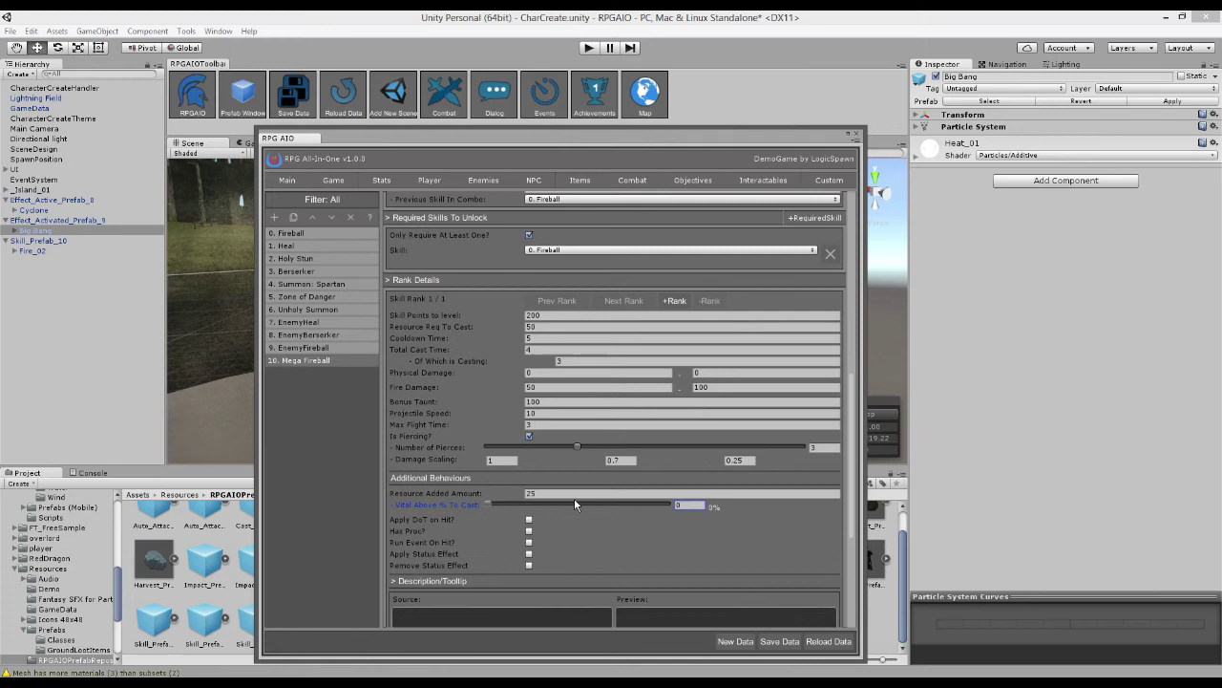
pyautogui.write('80')
pyautogui.press('BackSpace')
pyautogui.write('0.8')
pyautogui.scroll(-3, 474, 478)
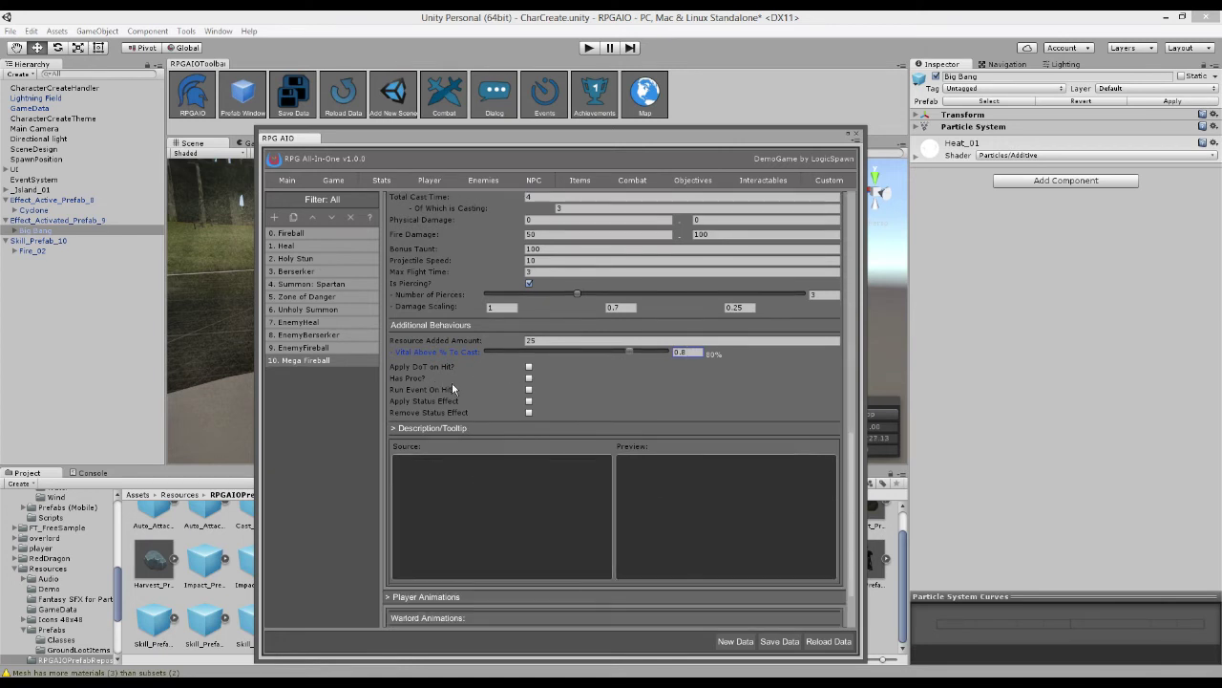
# - Enable Apply DoT on Hit and review the DoT prefab slots
pyautogui.click(529, 366)
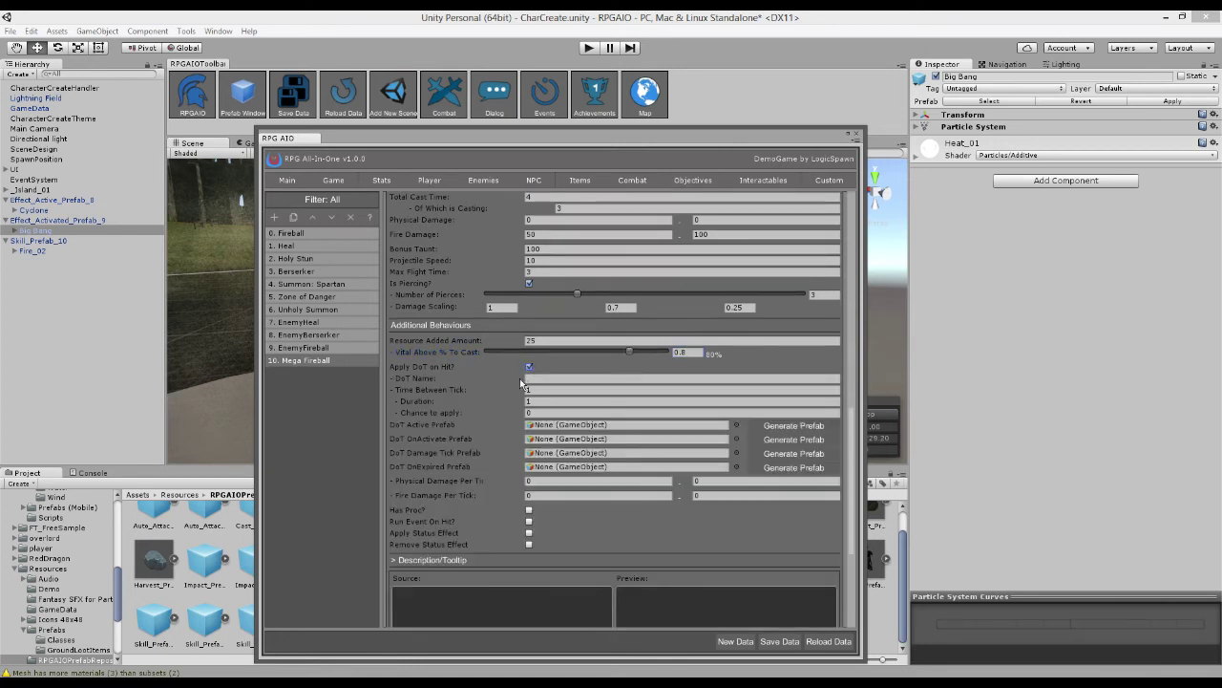
pyautogui.click(550, 426)
pyautogui.click(550, 440)
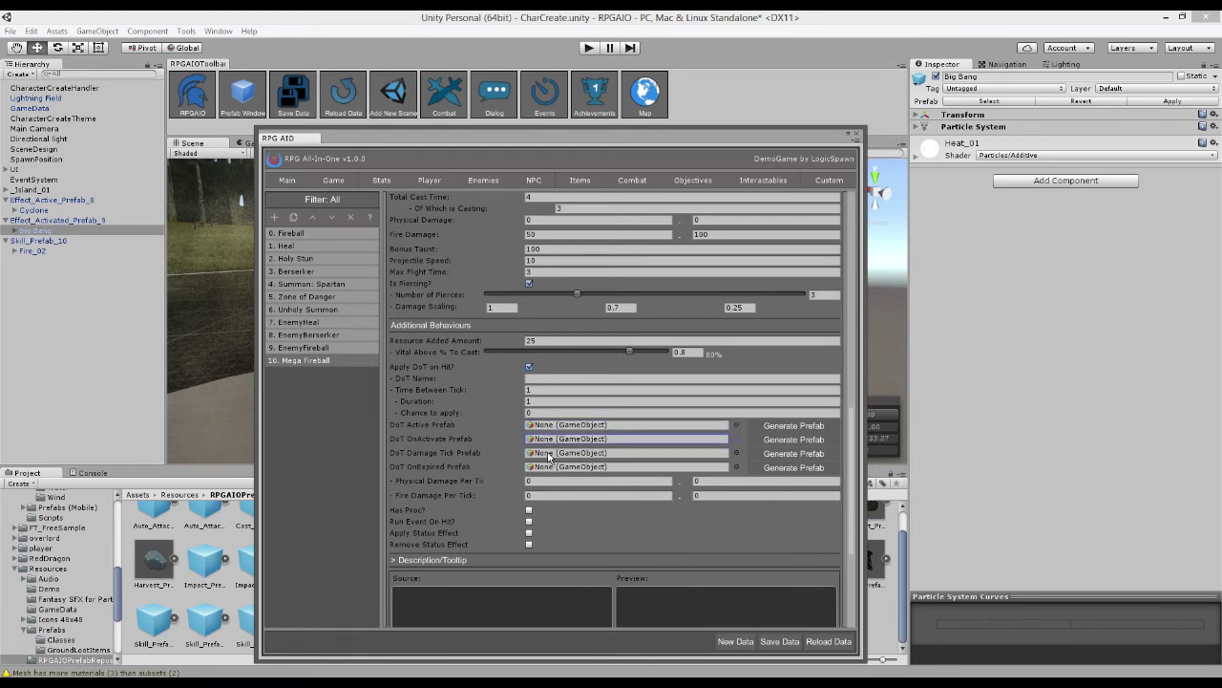
pyautogui.click(551, 453)
pyautogui.click(550, 467)
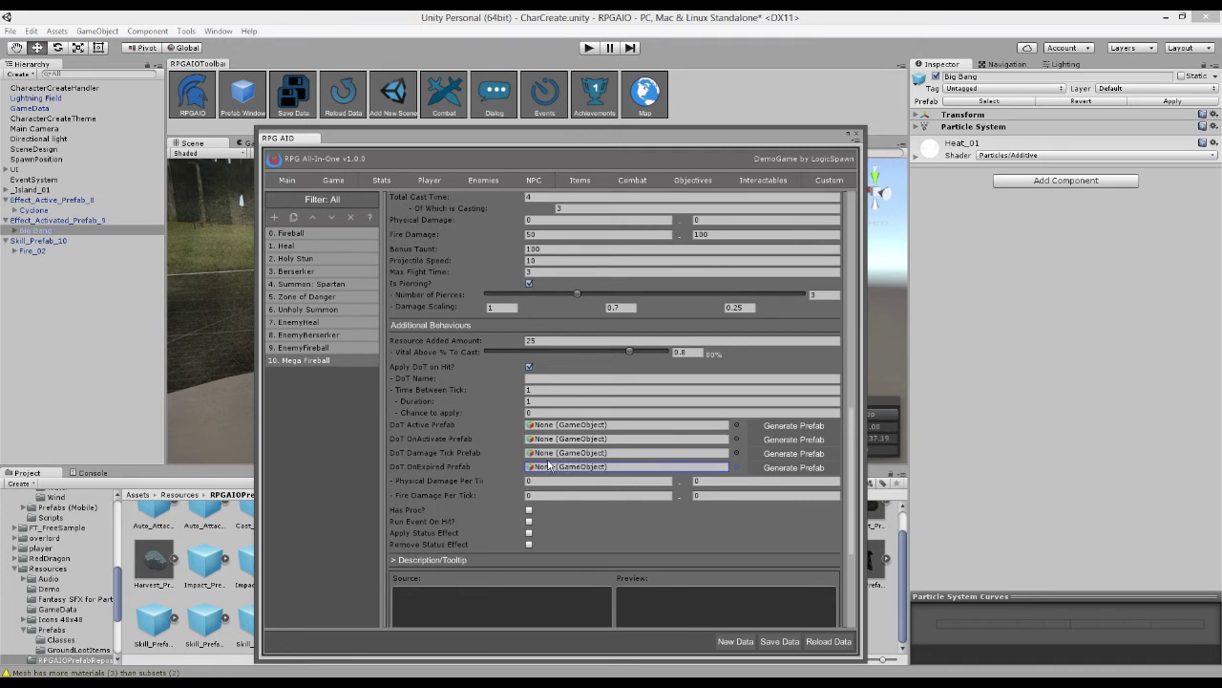
pyautogui.click(547, 454)
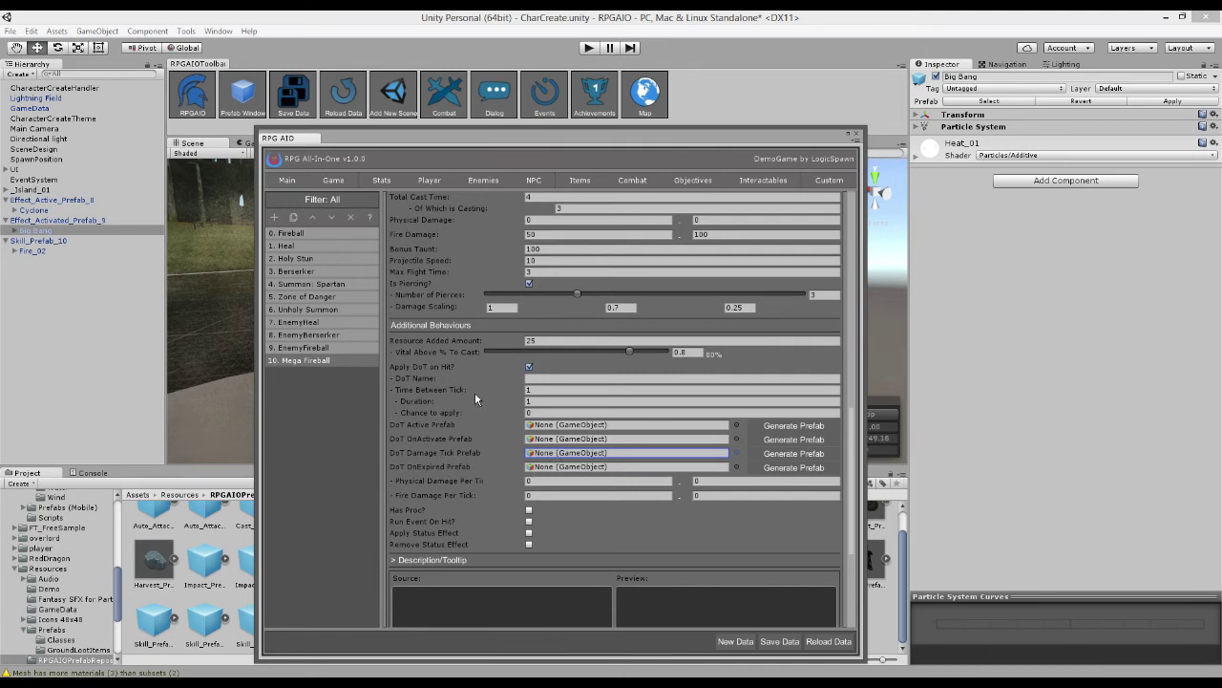
# - Name the DoT Fireball_burning with tick interval 0.1, duration 1 and chance 1
pyautogui.click(530, 378)
pyautogui.write('F')
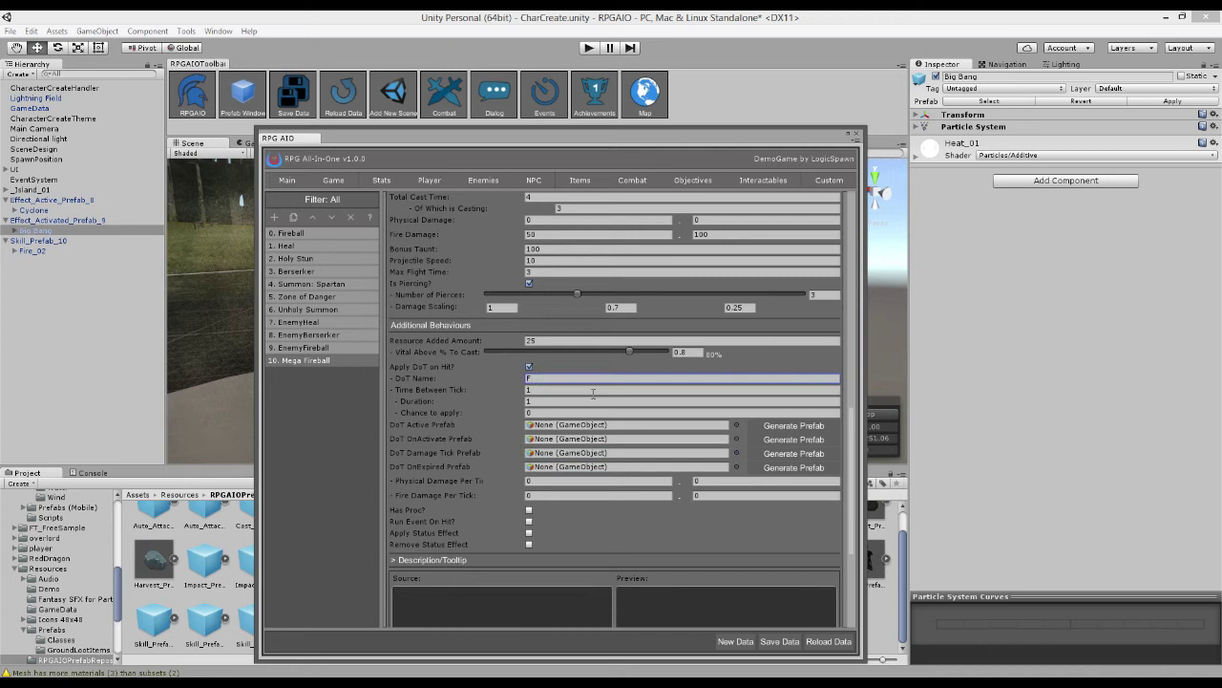
pyautogui.write('ireball_burning')
pyautogui.click(593, 392)
pyautogui.write('0.1')
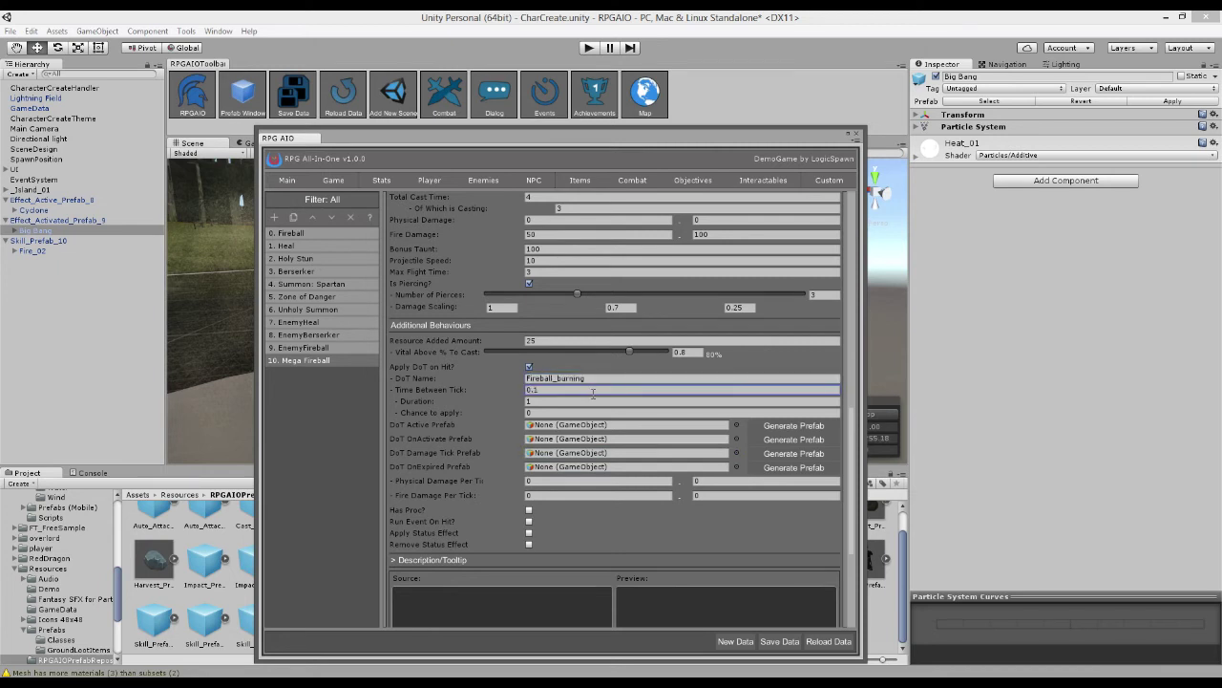
pyautogui.click(586, 402)
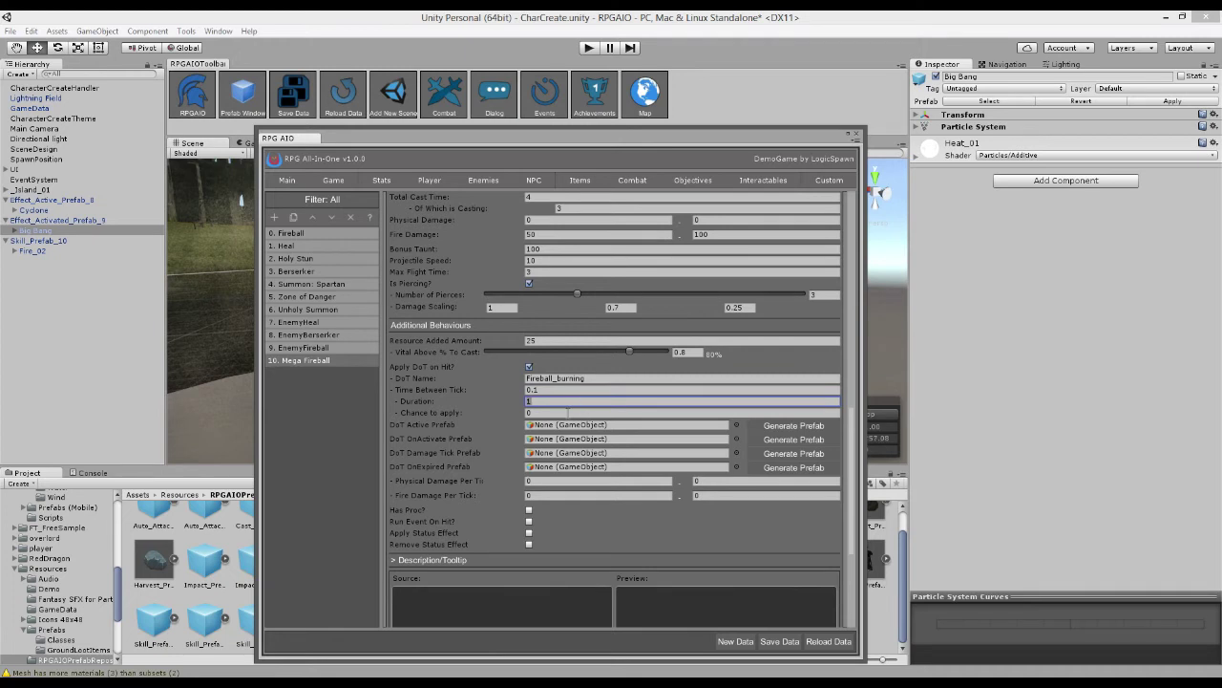
pyautogui.write('1')
pyautogui.click(547, 412)
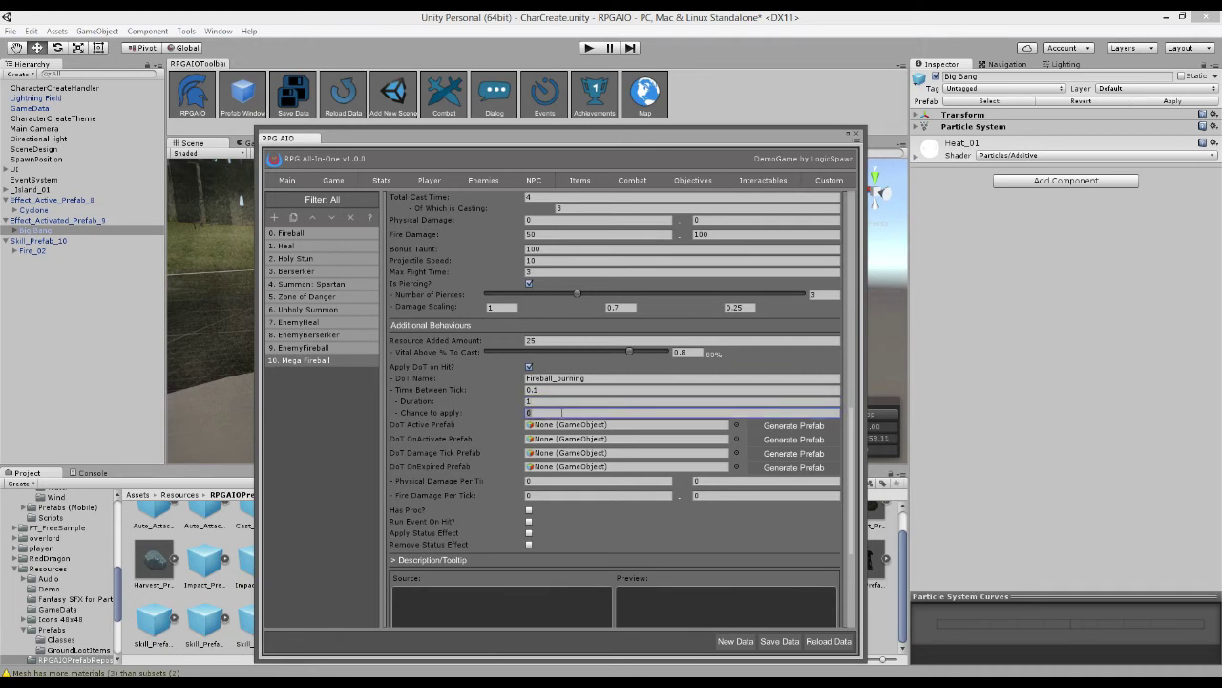
pyautogui.write('1')
# - Set the DoT's Fire Damage Per Tick to 5–5
pyautogui.click(546, 496)
pyautogui.write('5')
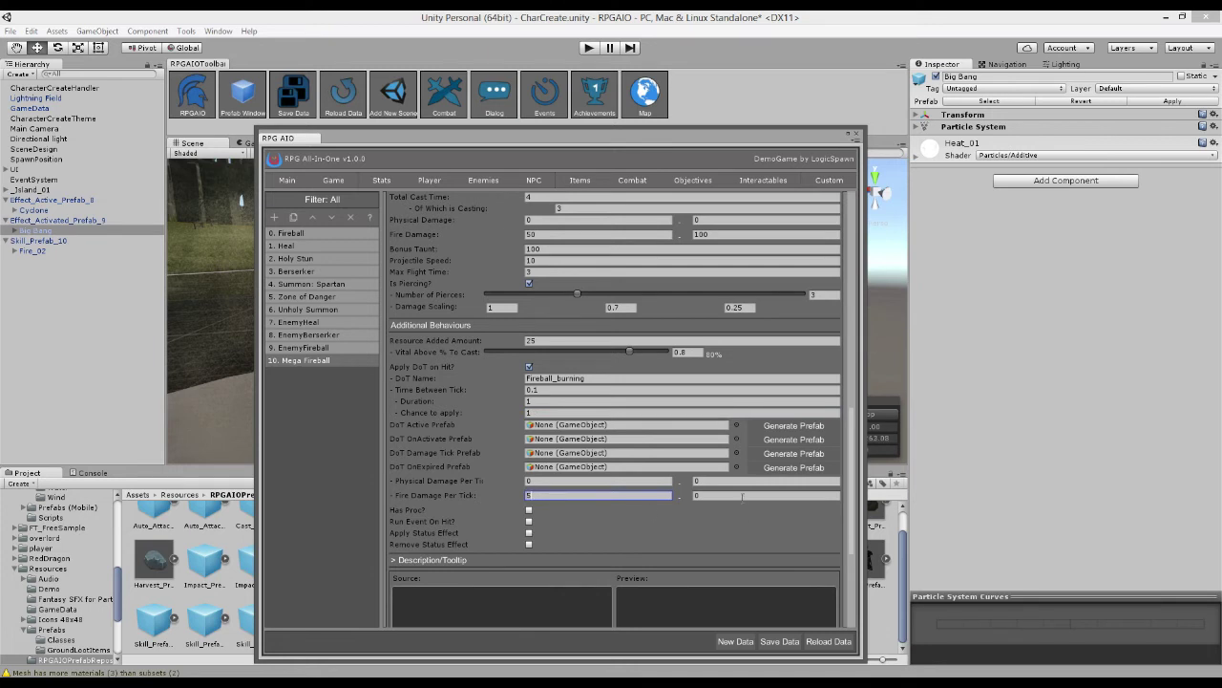
pyautogui.click(742, 496)
pyautogui.write('5')
pyautogui.click(571, 481)
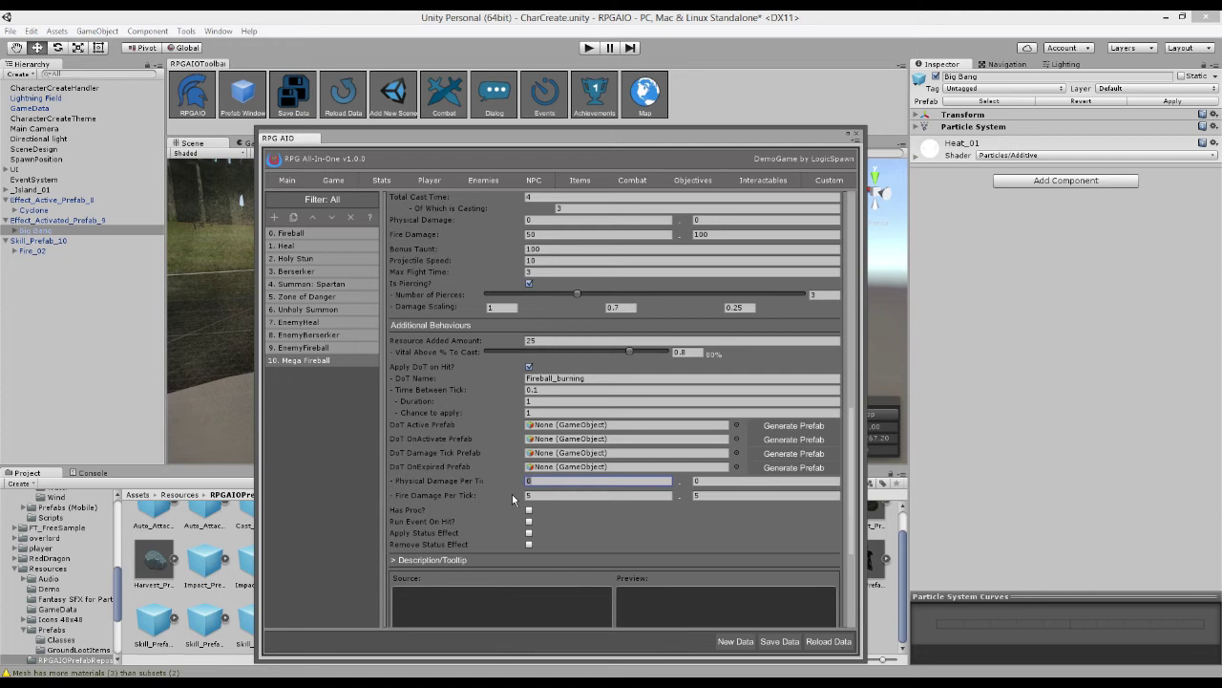
# - Enable an On_Hit proc with a Knock Back distance of 1
pyautogui.click(537, 513)
pyautogui.click(530, 510)
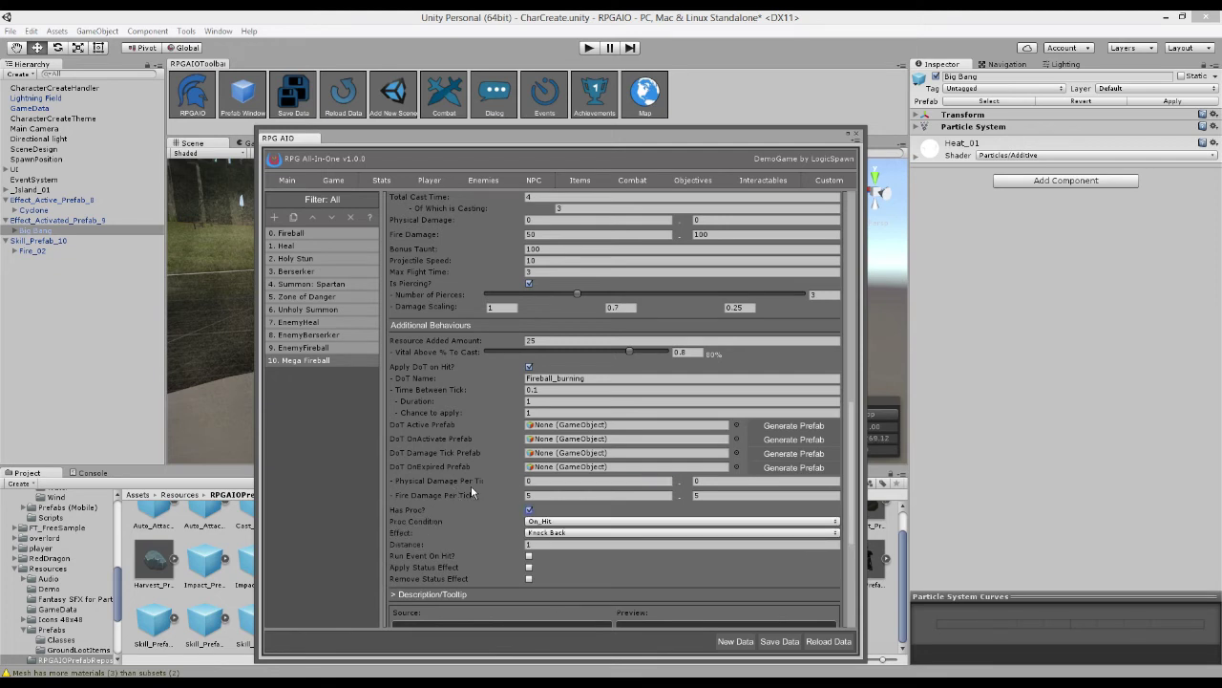
pyautogui.scroll(-2, 535, 497)
pyautogui.click(541, 507)
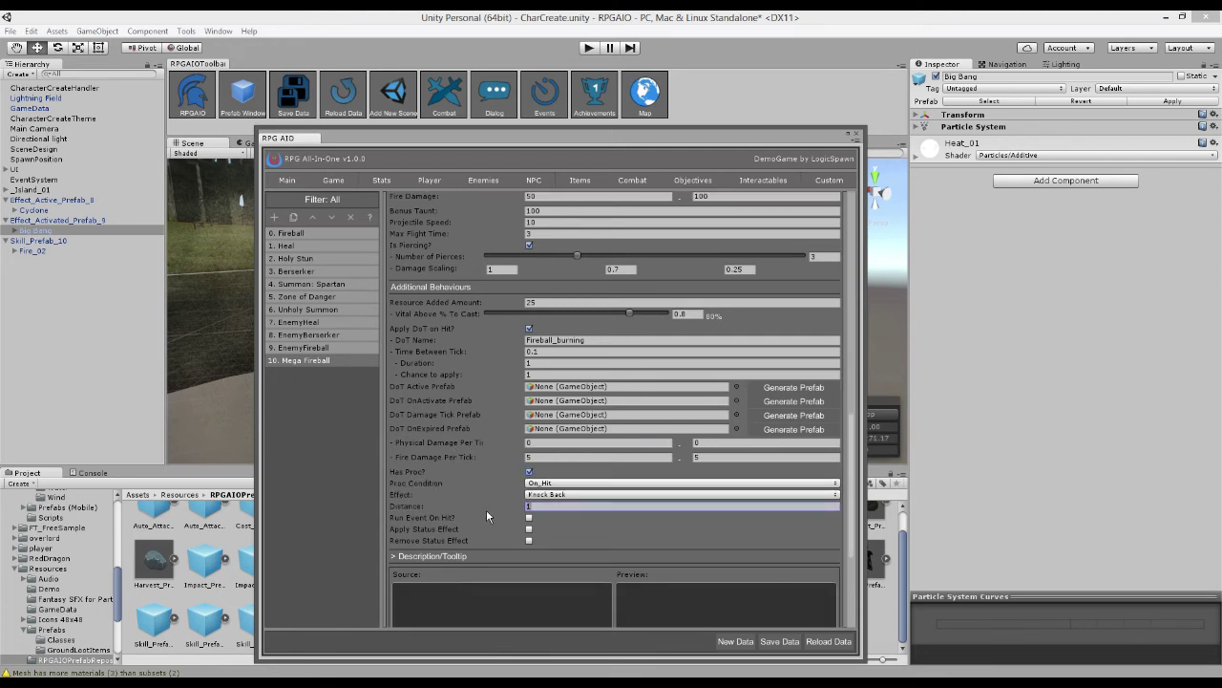
pyautogui.scroll(-4, 490, 520)
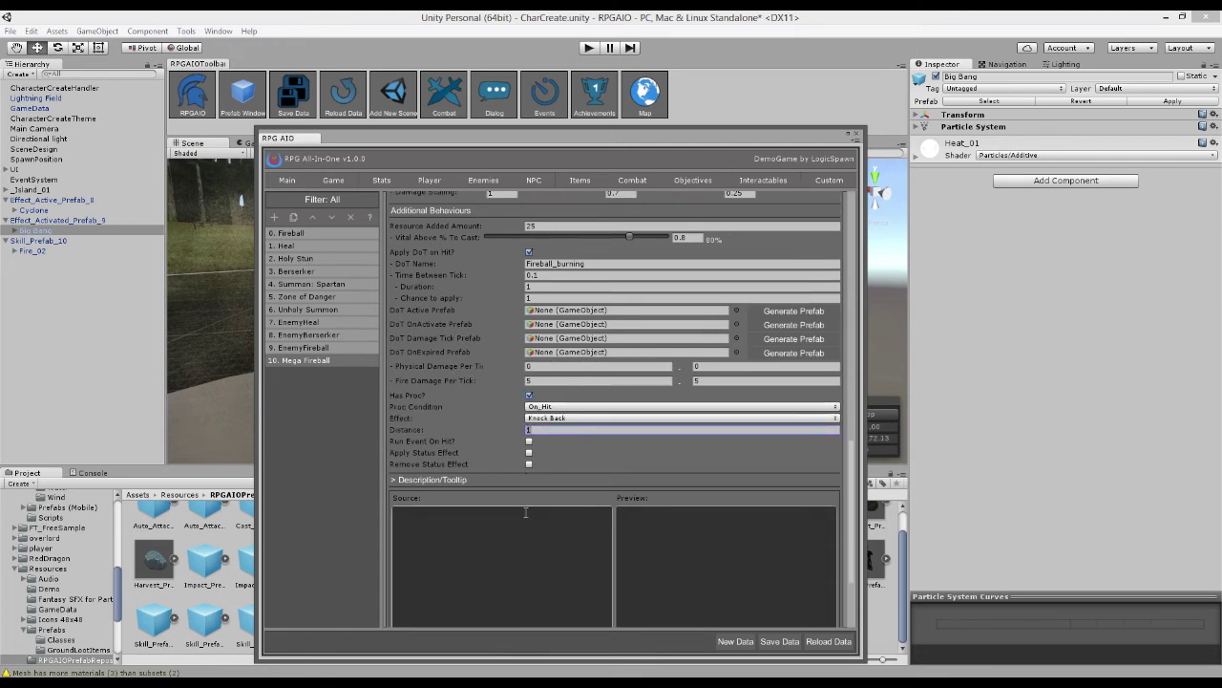
# - Apply the Burning status effect for duration 5 with a 0.1 chance to apply
pyautogui.click(529, 453)
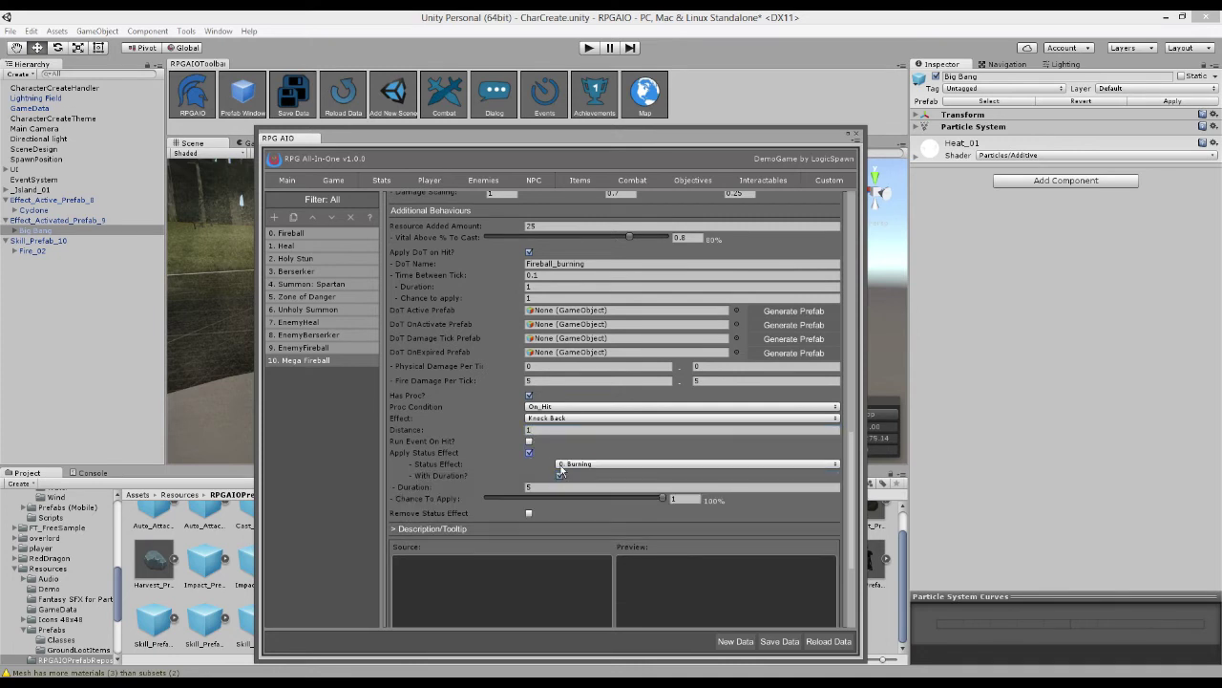
pyautogui.moveTo(640, 499); pyautogui.dragTo(514, 497)
pyautogui.write('0.1')
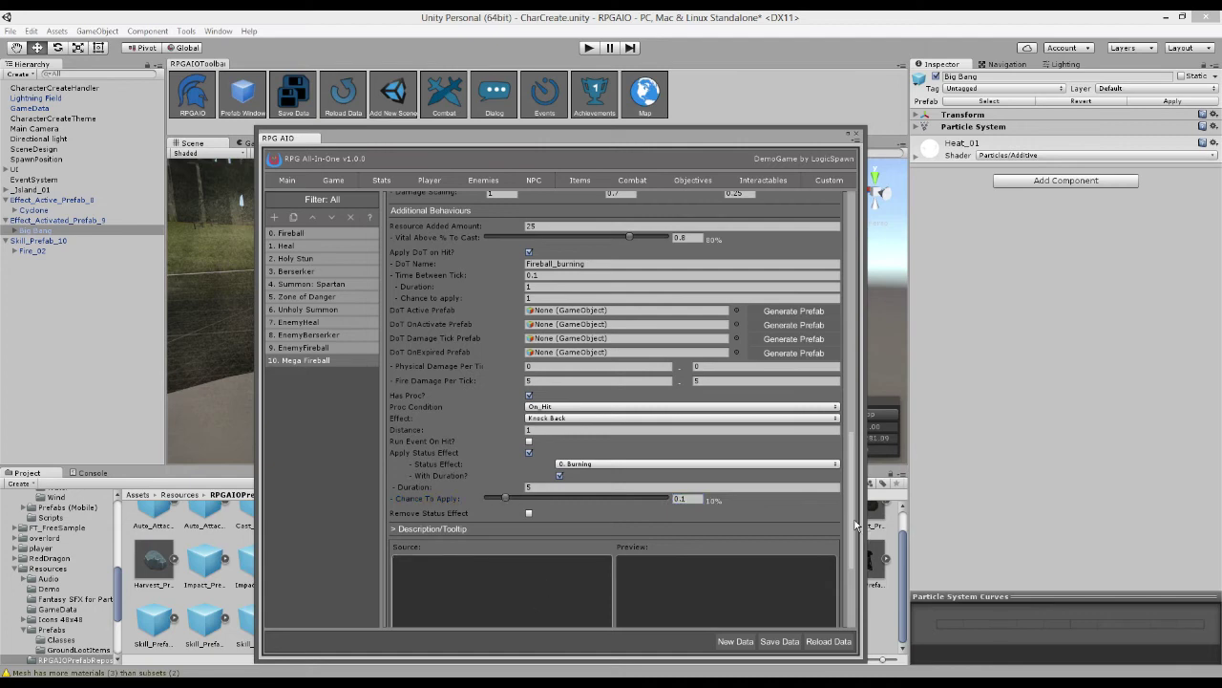
pyautogui.scroll(-3, 856, 594)
pyautogui.scroll(2, 855, 550)
pyautogui.scroll(-3, 856, 550)
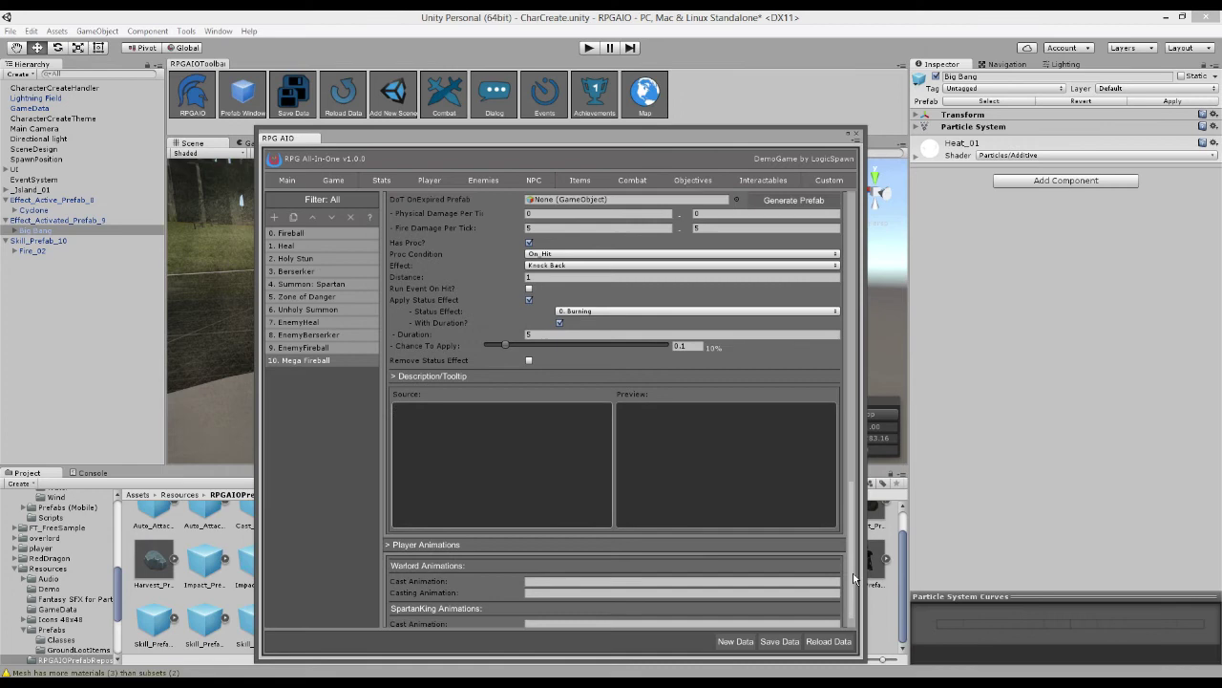
pyautogui.scroll(5, 856, 602)
pyautogui.scroll(-3, 859, 583)
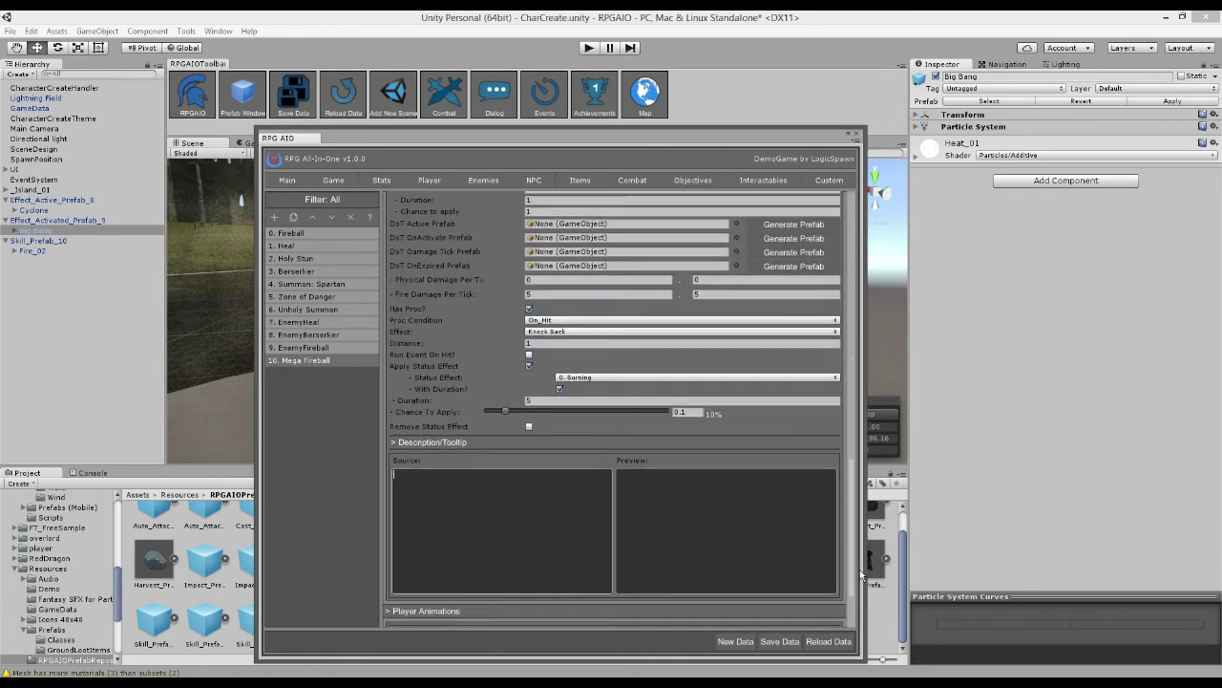
pyautogui.scroll(-3, 859, 574)
# - Look up the Warlord and SpartanKing animation names under Player > Classes
pyautogui.click(541, 564)
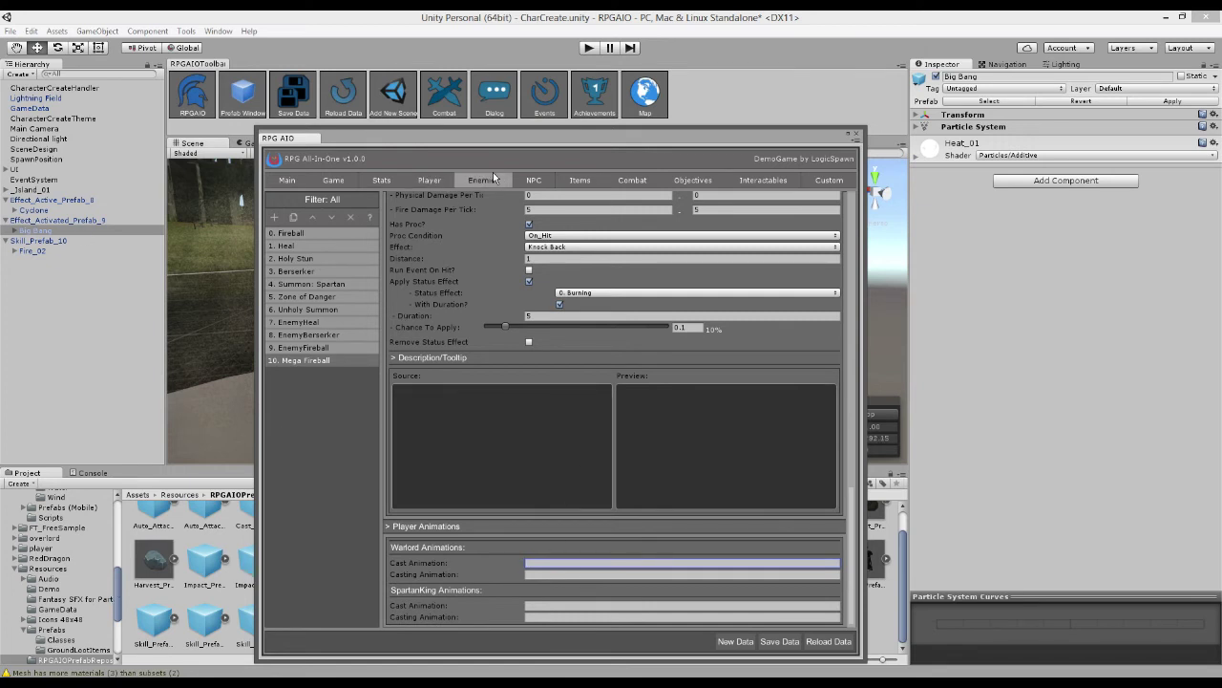
pyautogui.click(441, 181)
pyautogui.click(569, 198)
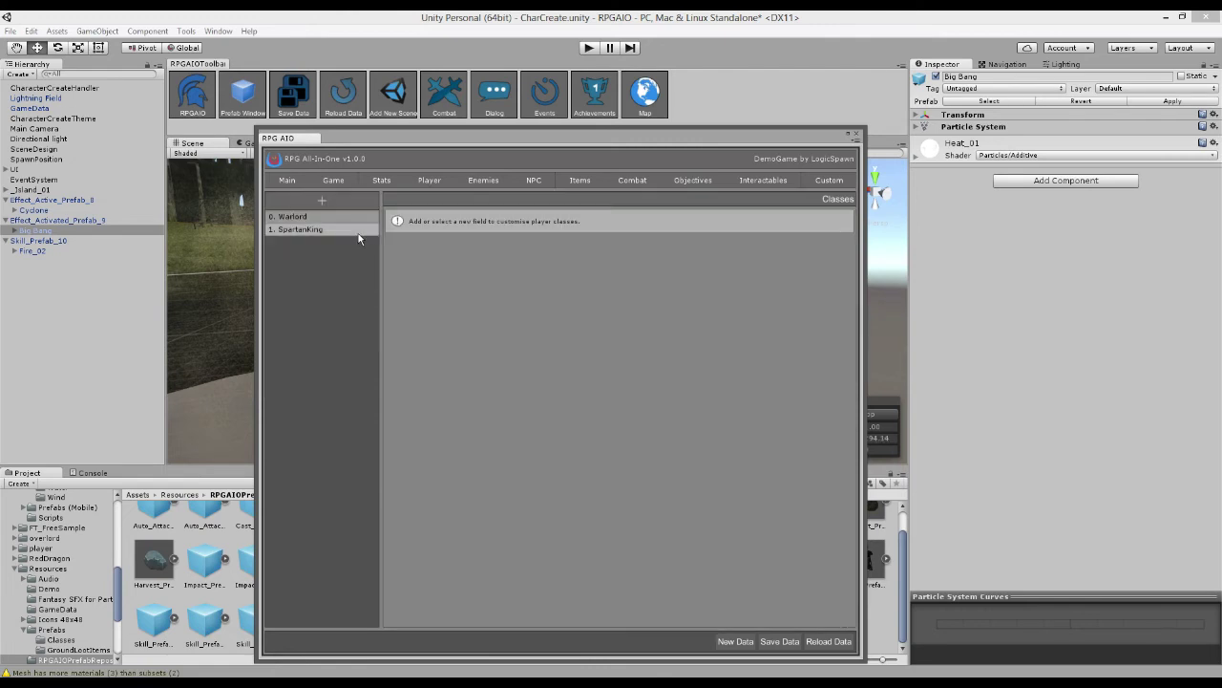
pyautogui.click(357, 232)
pyautogui.moveTo(852, 277); pyautogui.dragTo(851, 317)
pyautogui.click(296, 230)
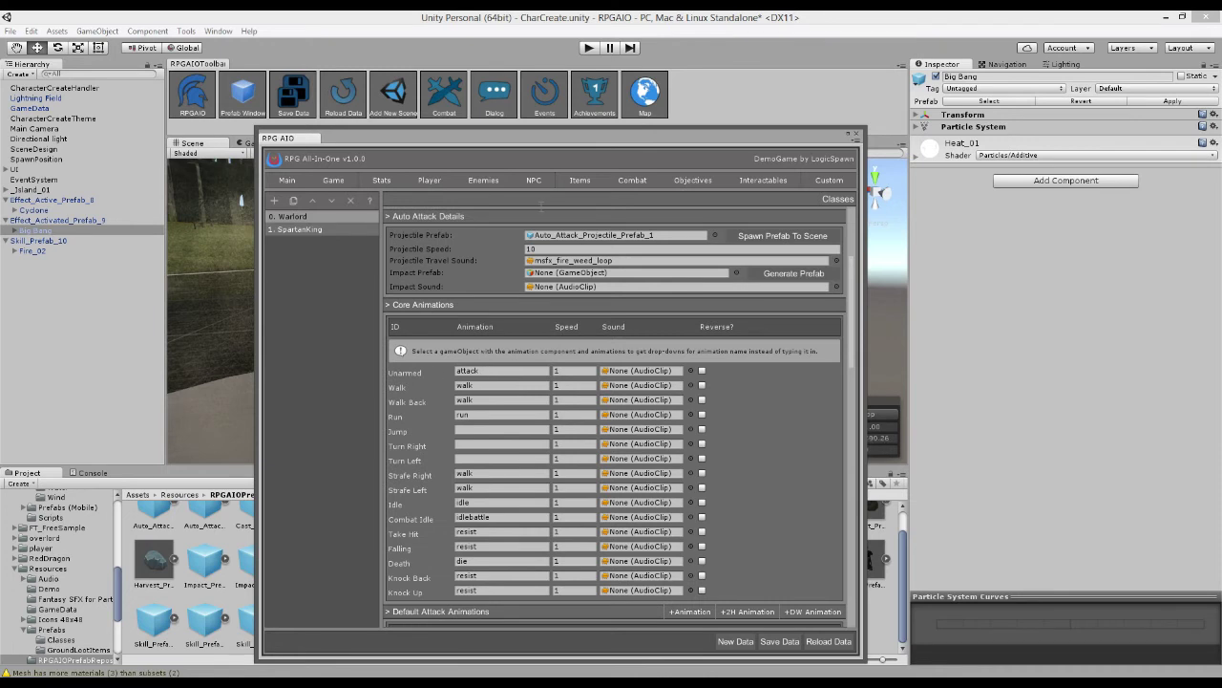
pyautogui.click(620, 181)
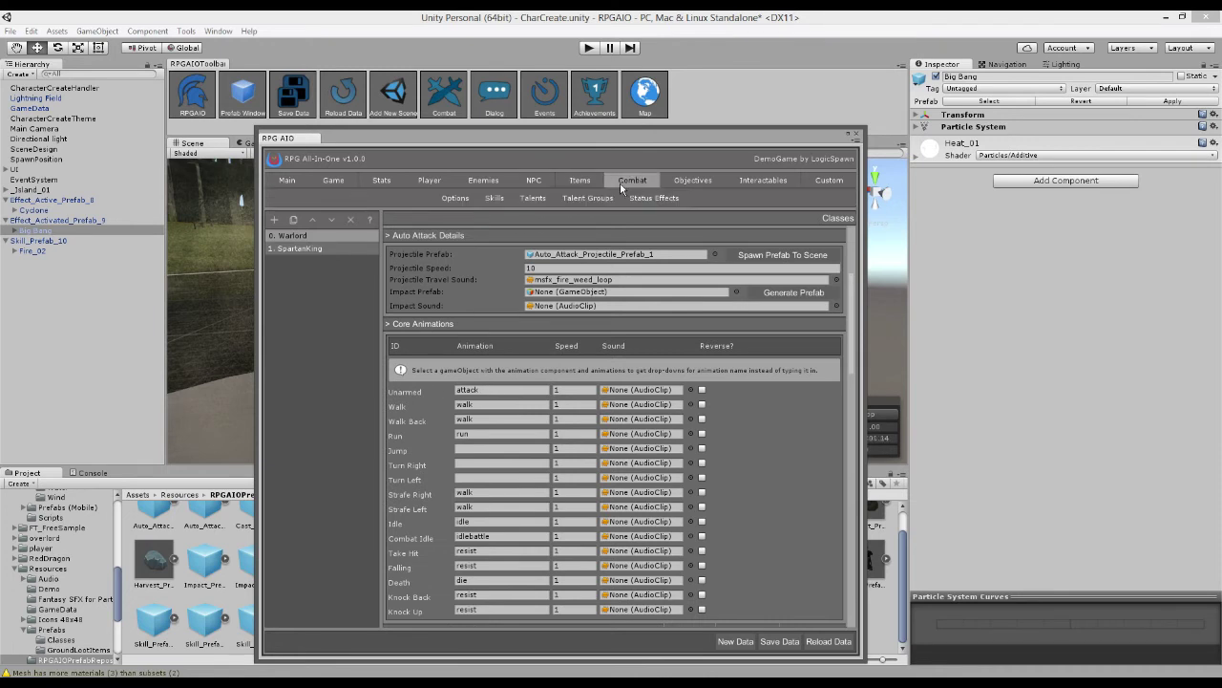
pyautogui.click(500, 200)
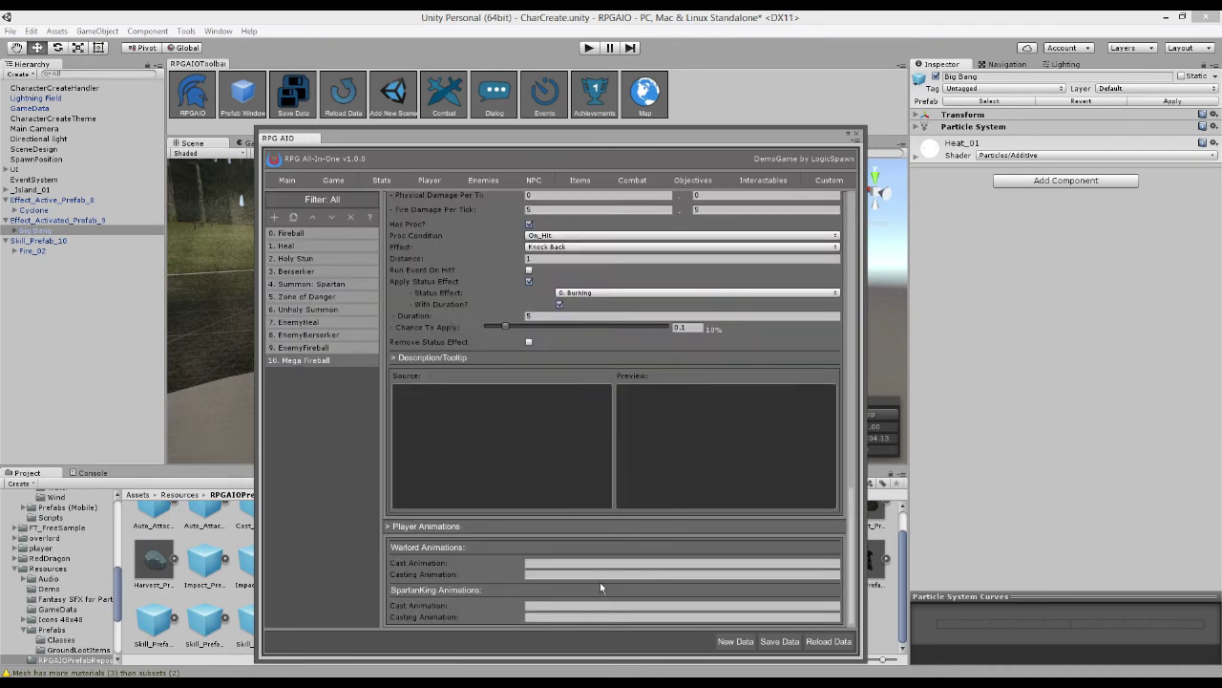
# - Enter 'attack' as the Warlord cast animation, then recheck the class animation names
pyautogui.click(568, 563)
pyautogui.write('att')
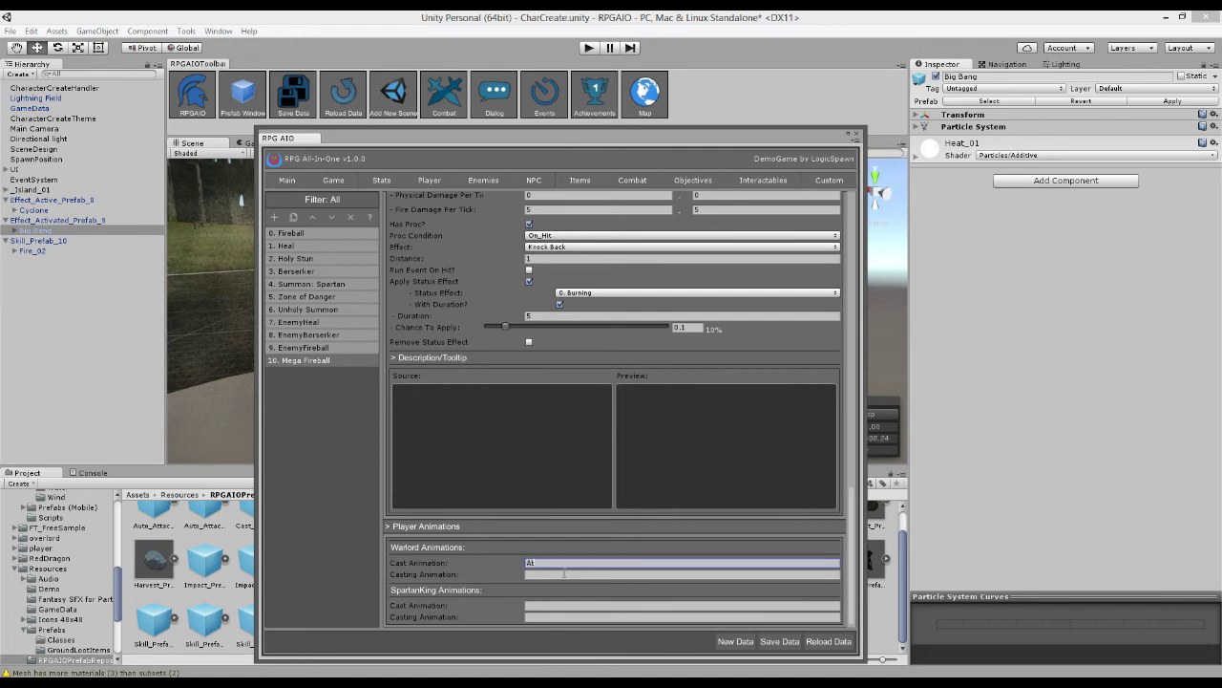
pyautogui.write('ack')
pyautogui.click(551, 605)
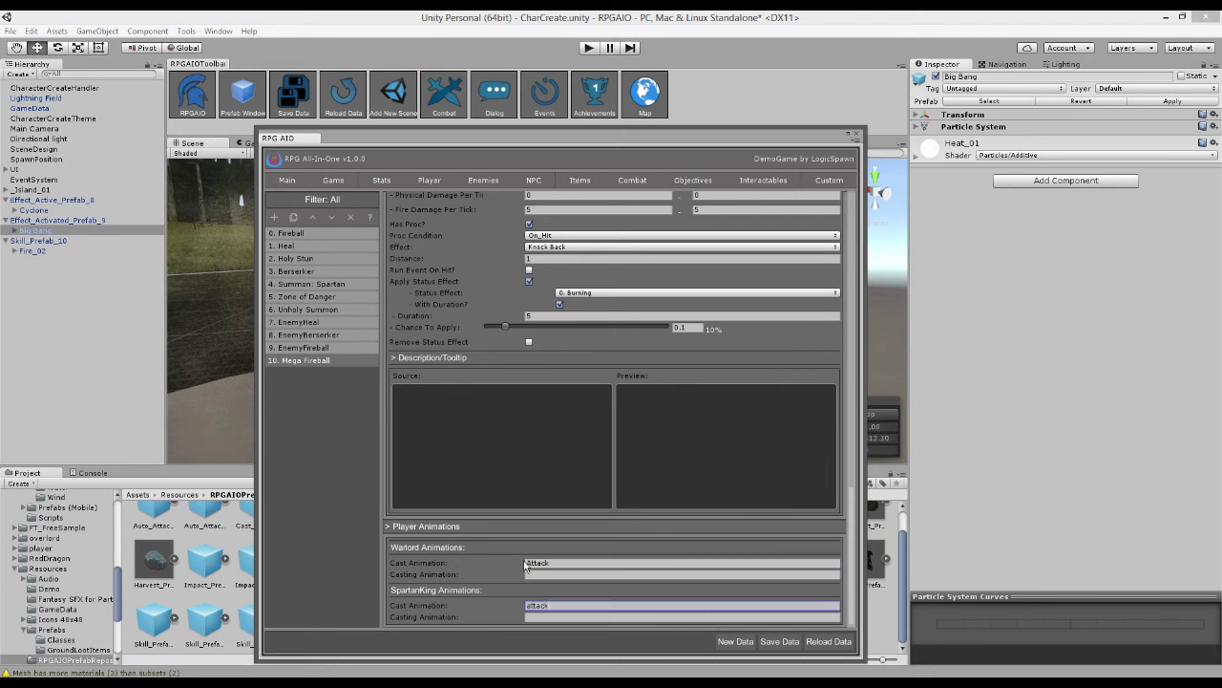
pyautogui.click(429, 180)
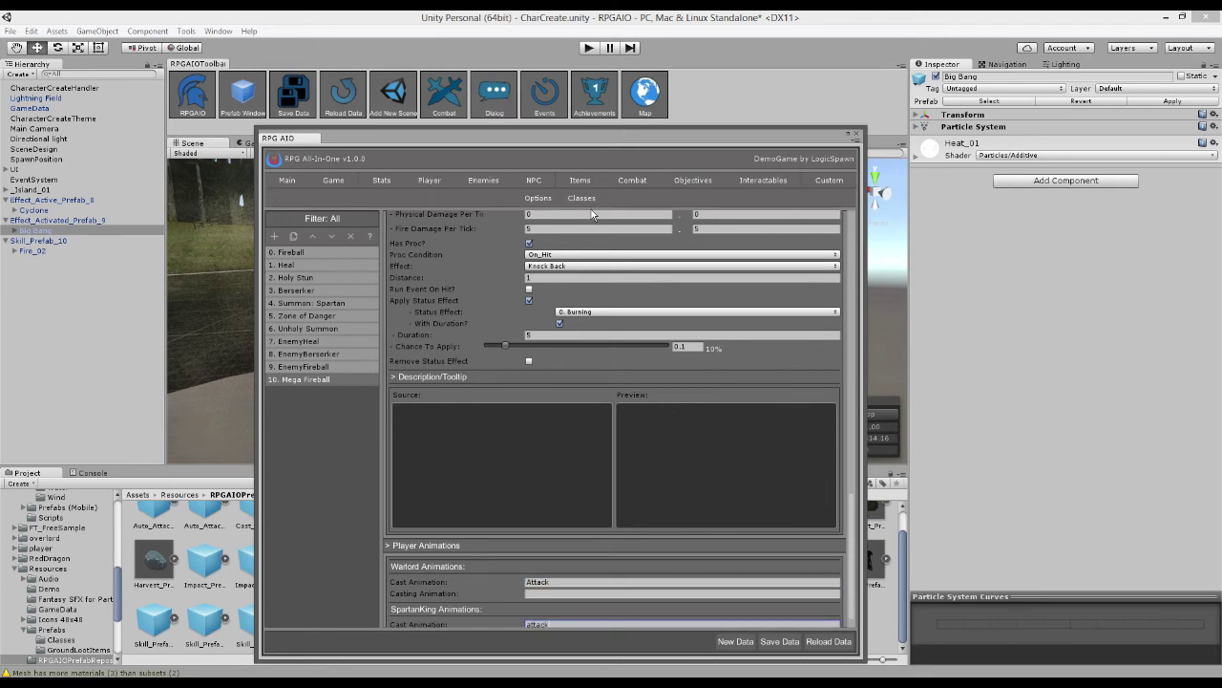
pyautogui.click(581, 199)
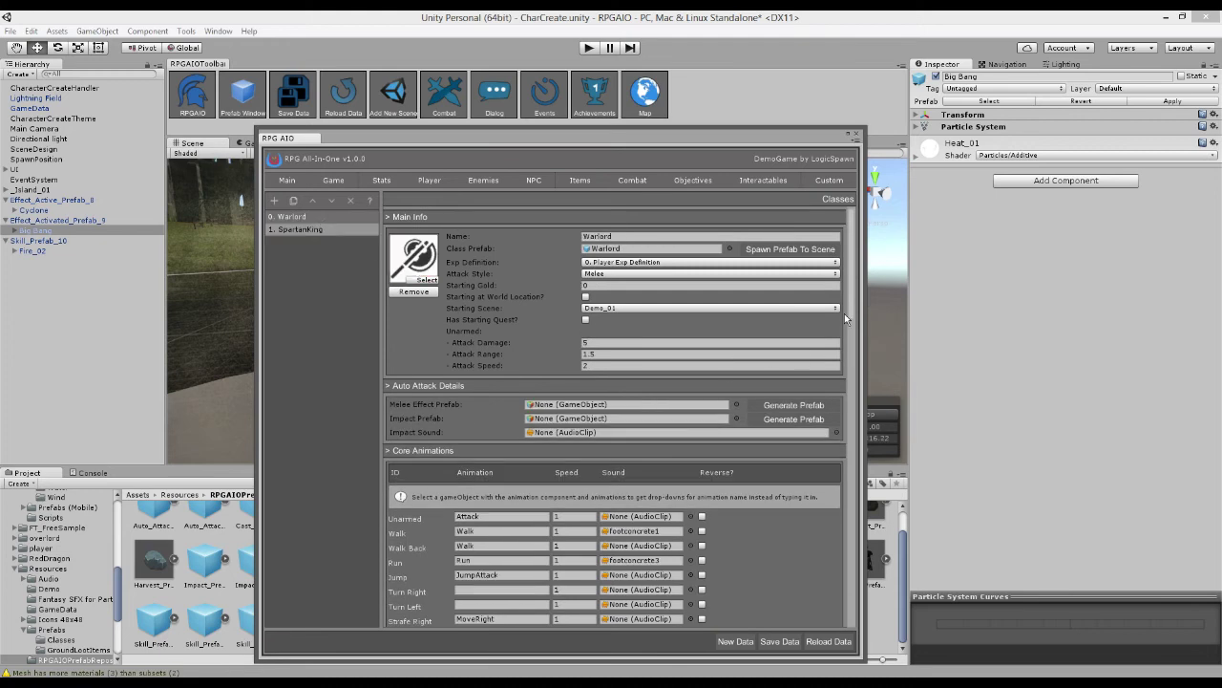
pyautogui.moveTo(848, 306); pyautogui.dragTo(862, 379)
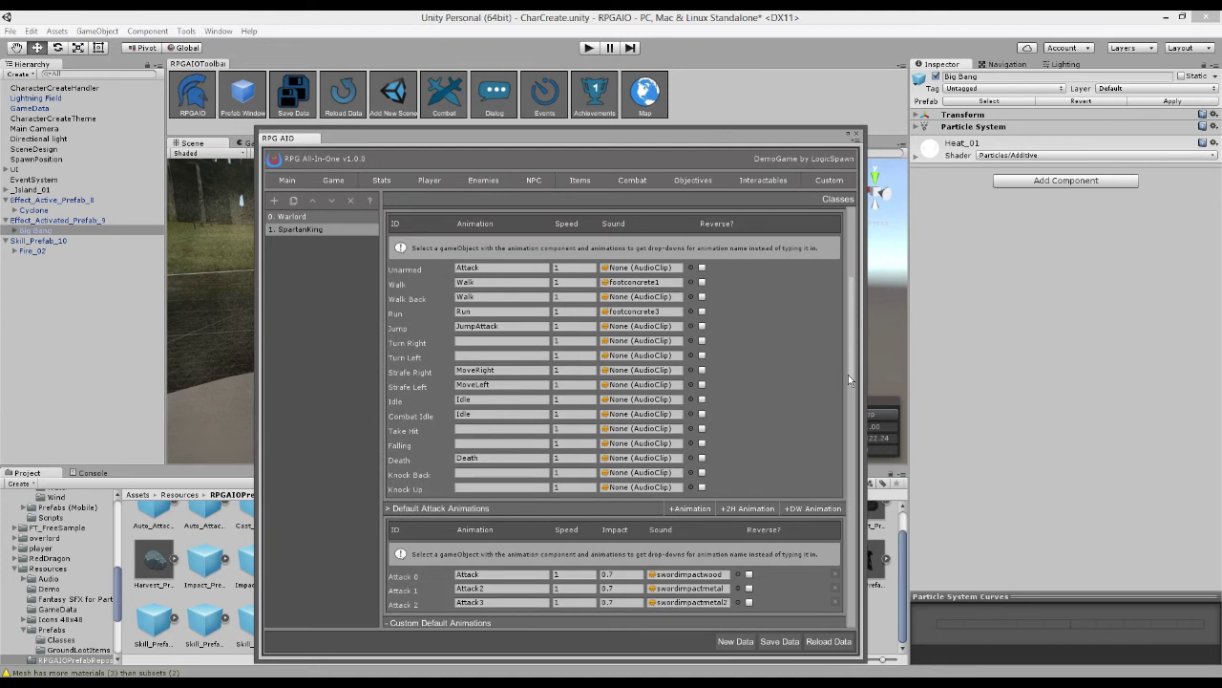
pyautogui.click(301, 229)
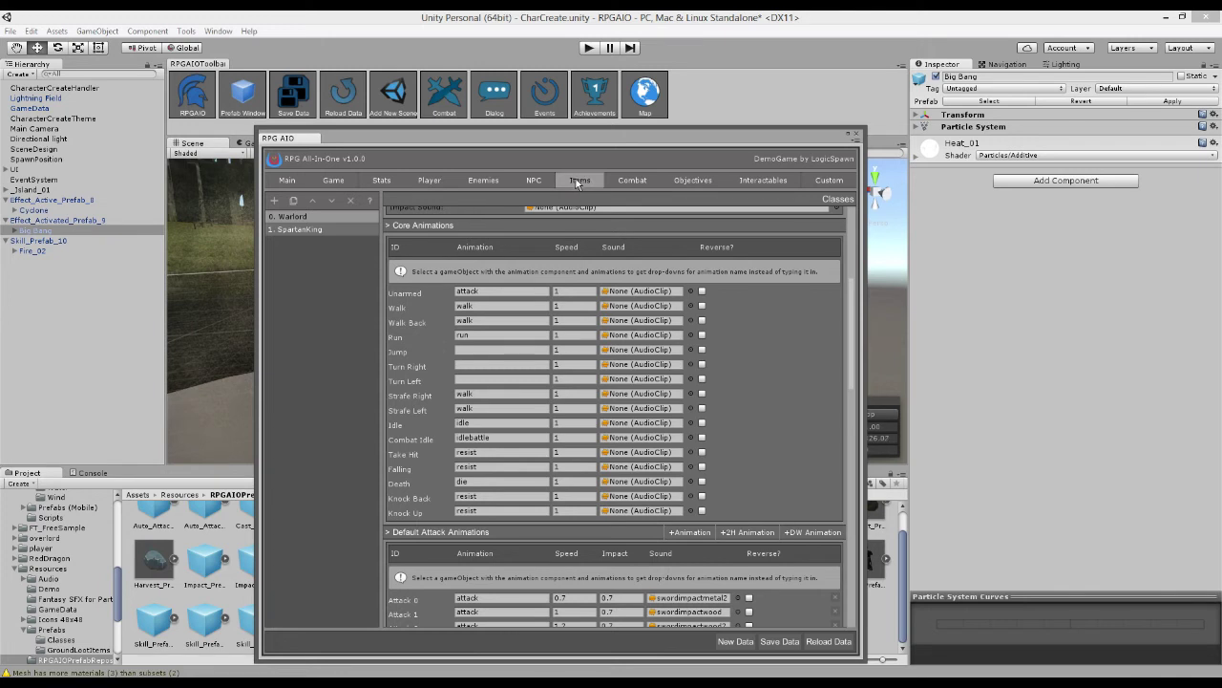
pyautogui.click(635, 180)
pyautogui.click(493, 199)
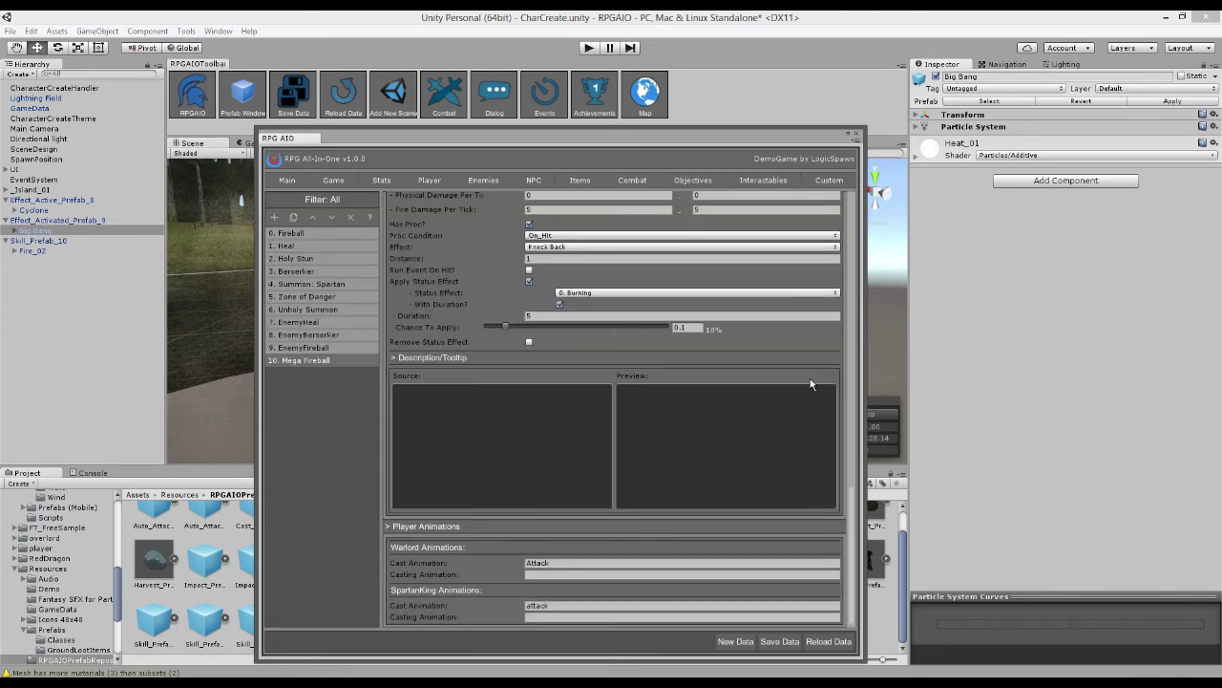
# - Set the casting animations: Idle for Warlord and Idlebattle for SpartanKing
pyautogui.click(611, 574)
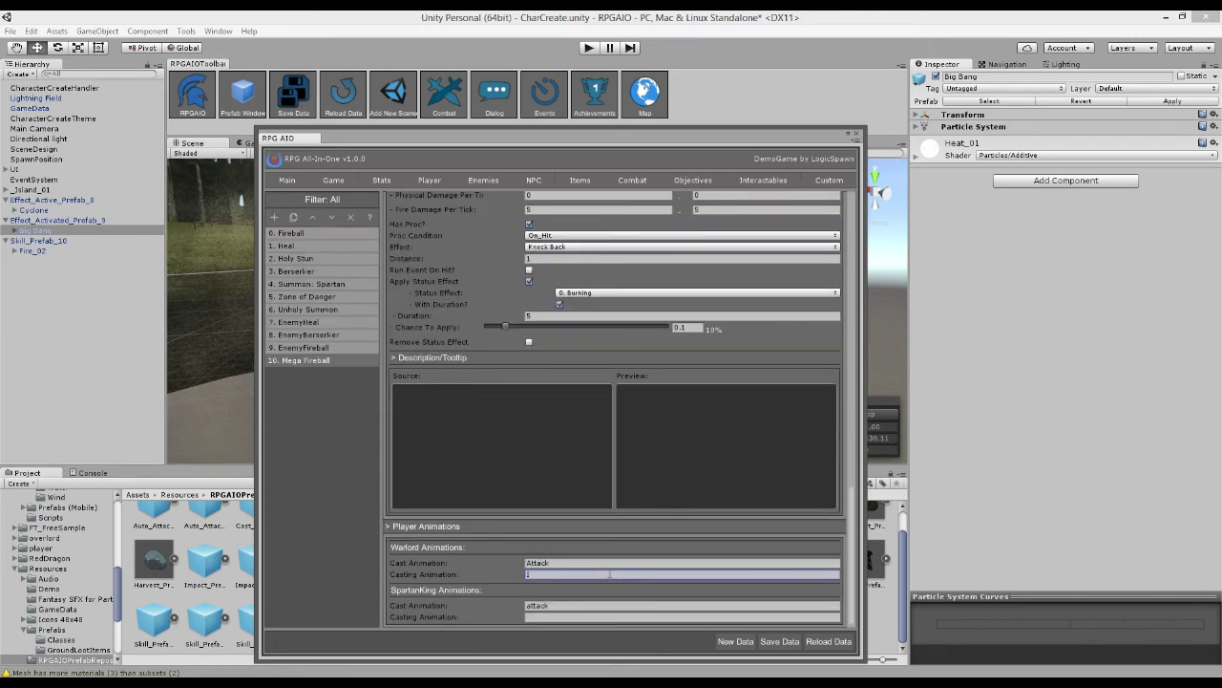
pyautogui.click(541, 617)
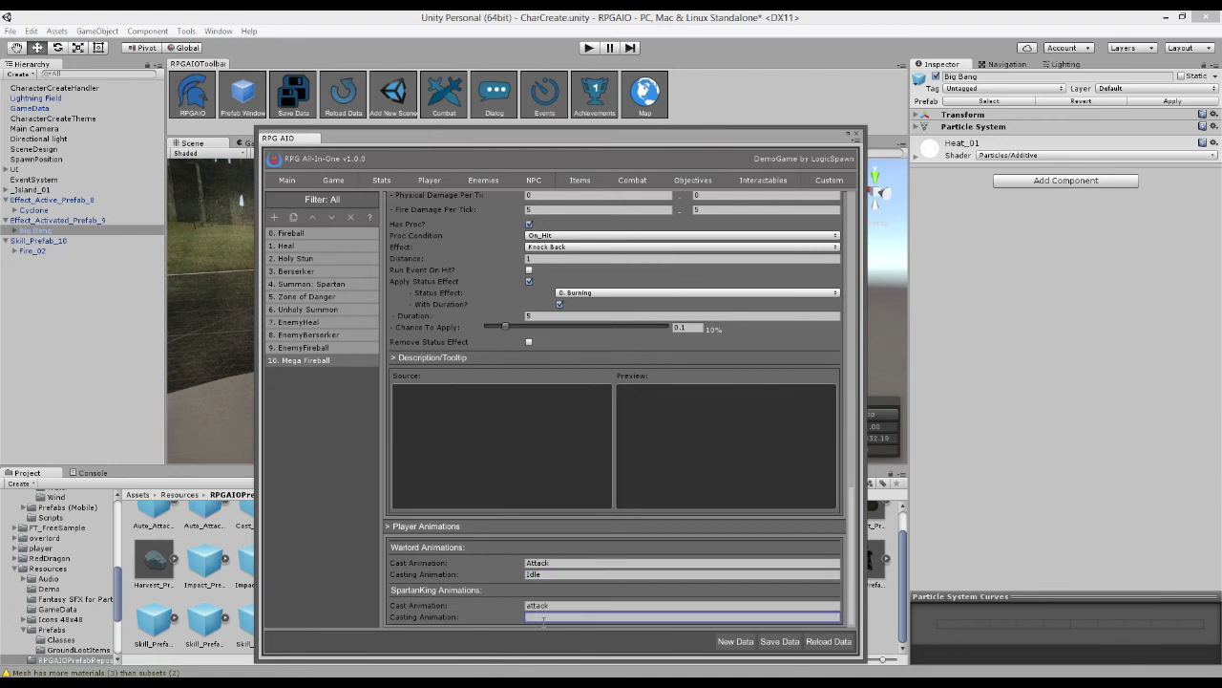
pyautogui.write('Idlebattle')
pyautogui.click(565, 501)
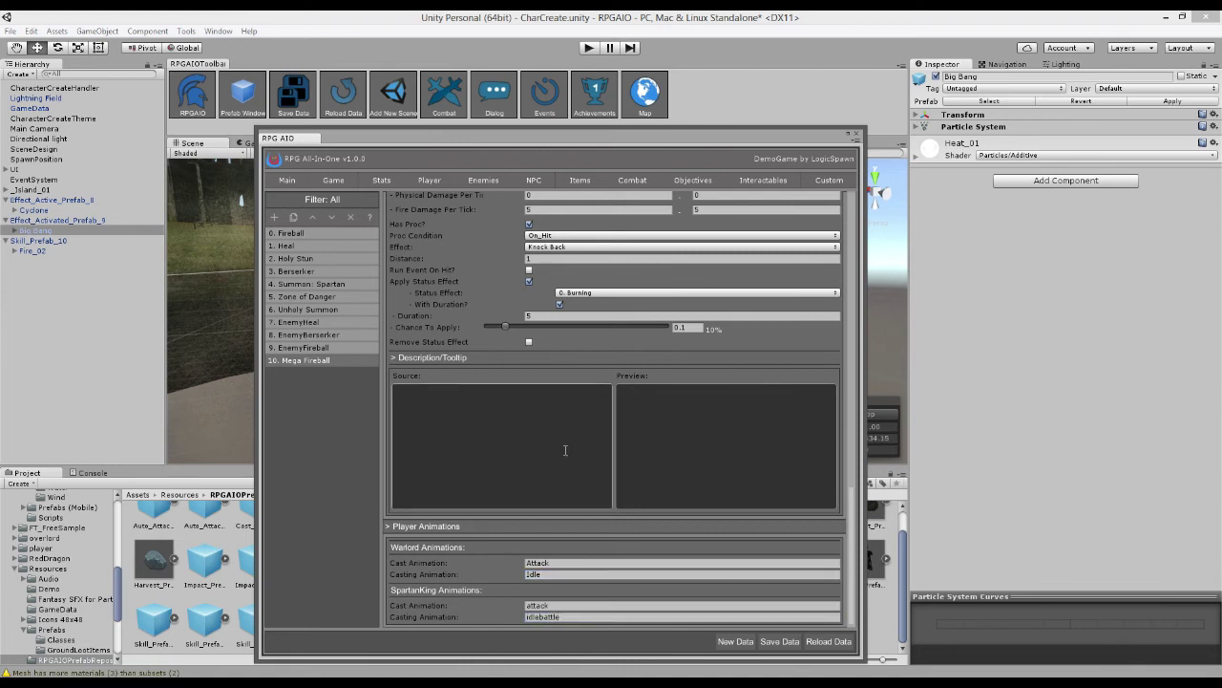
# - Enter '50-100 fire damage with a 10% chance to apply Burning' in the tooltip Source box
pyautogui.scroll(2, 573, 449)
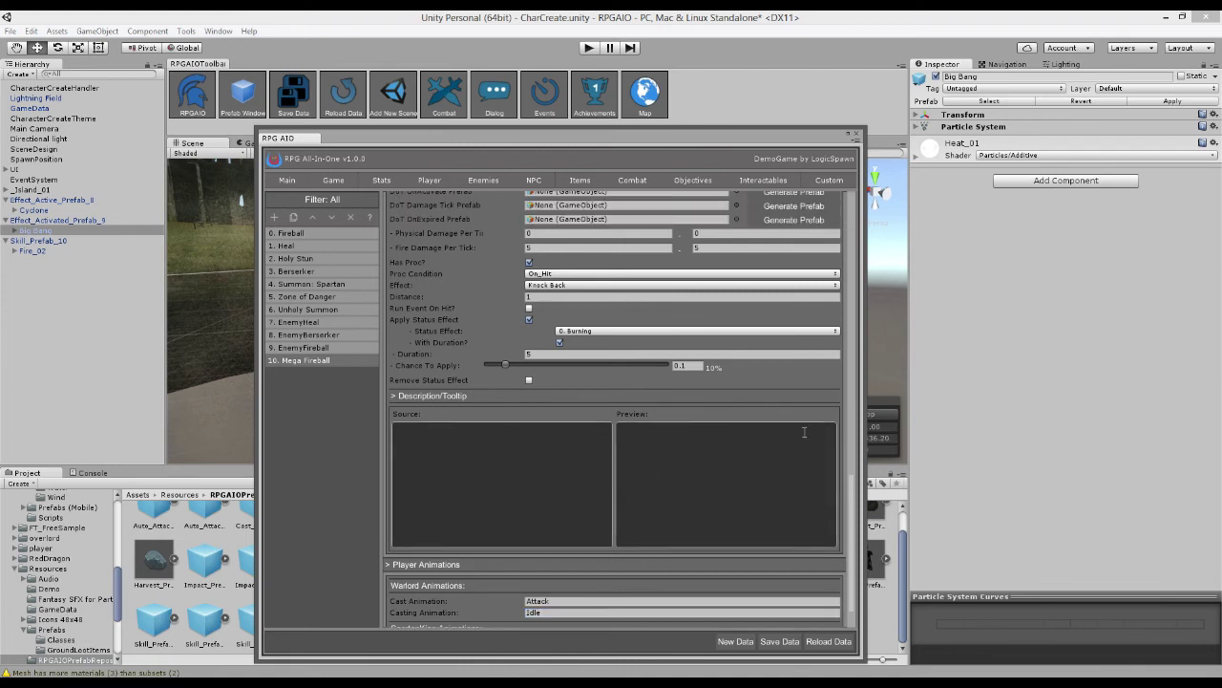
pyautogui.moveTo(857, 487); pyautogui.dragTo(874, 453)
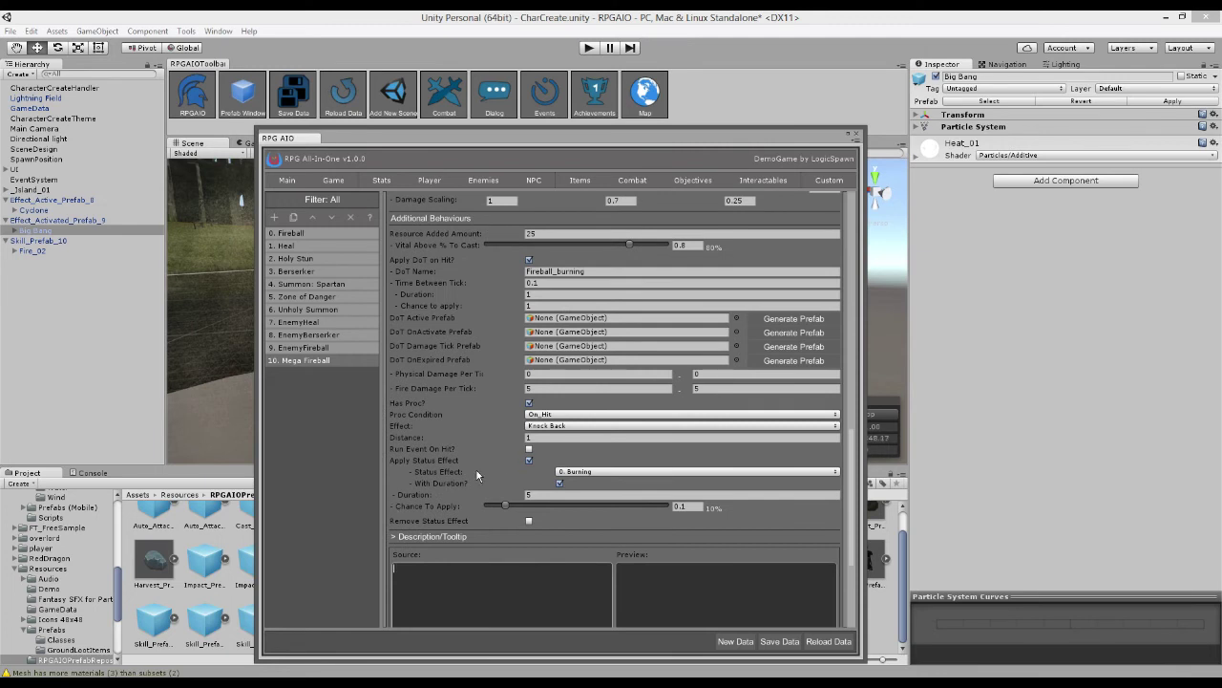
pyautogui.scroll(-2, 462, 449)
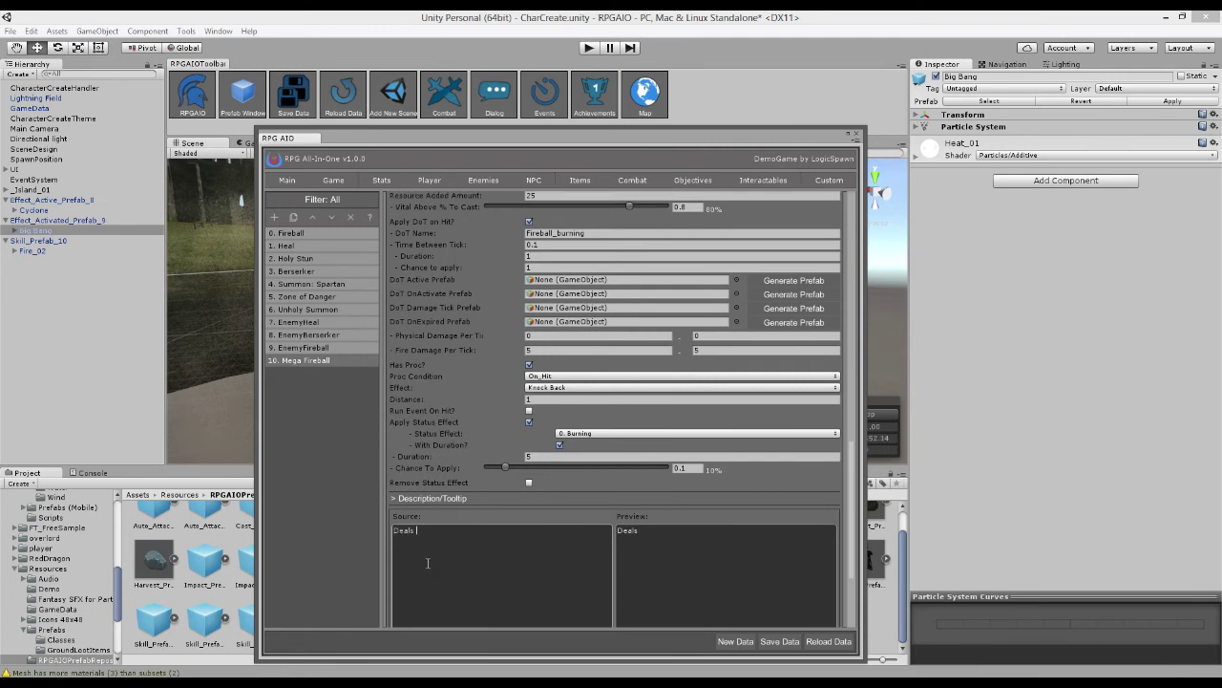
pyautogui.scroll(4, 508, 284)
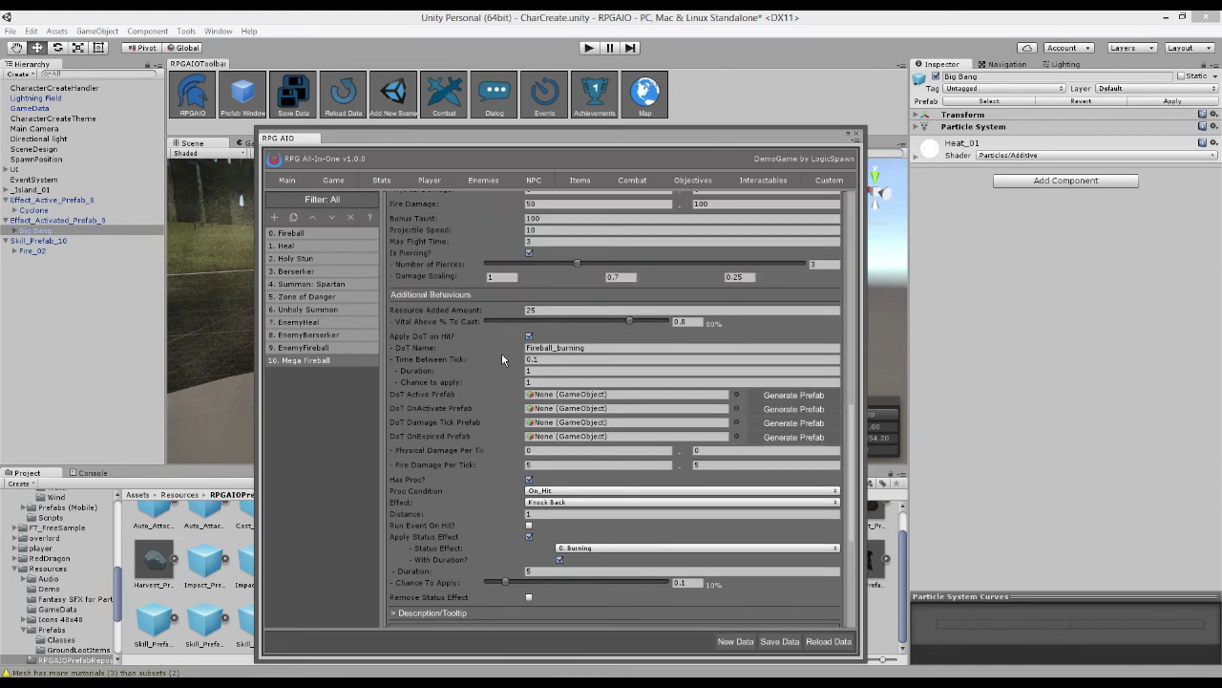
pyautogui.scroll(-3, 449, 557)
pyautogui.write('50')
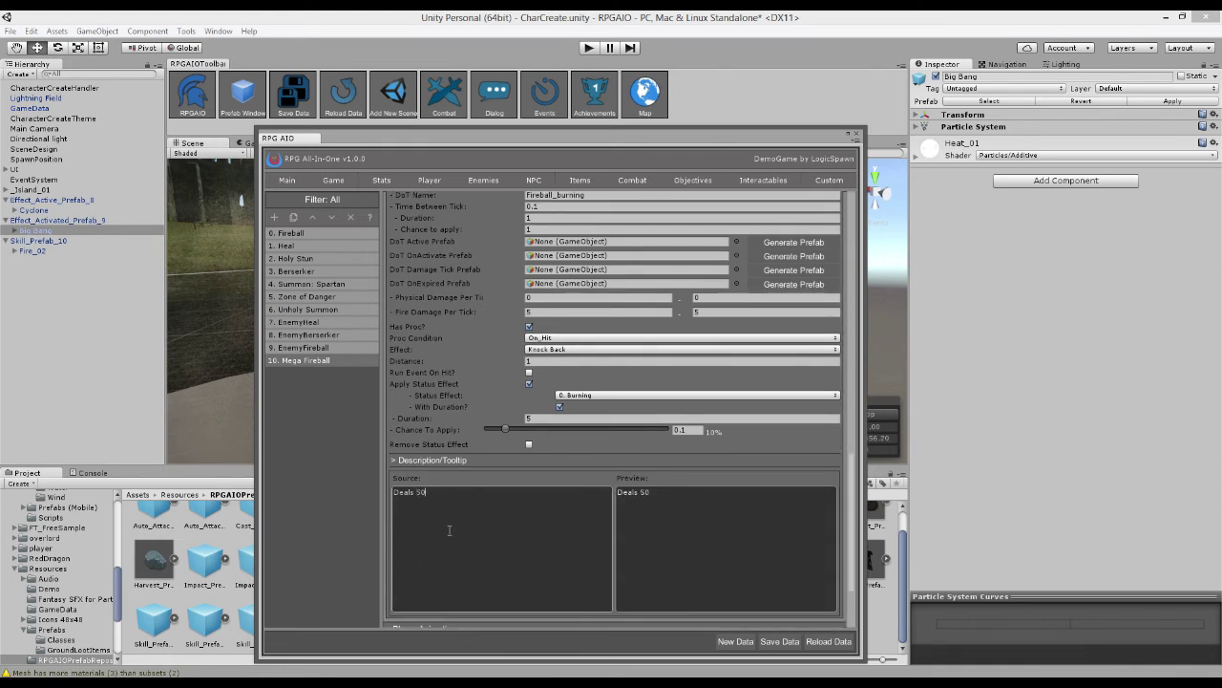
pyautogui.write('-100 fire damage with a 10% chance to')
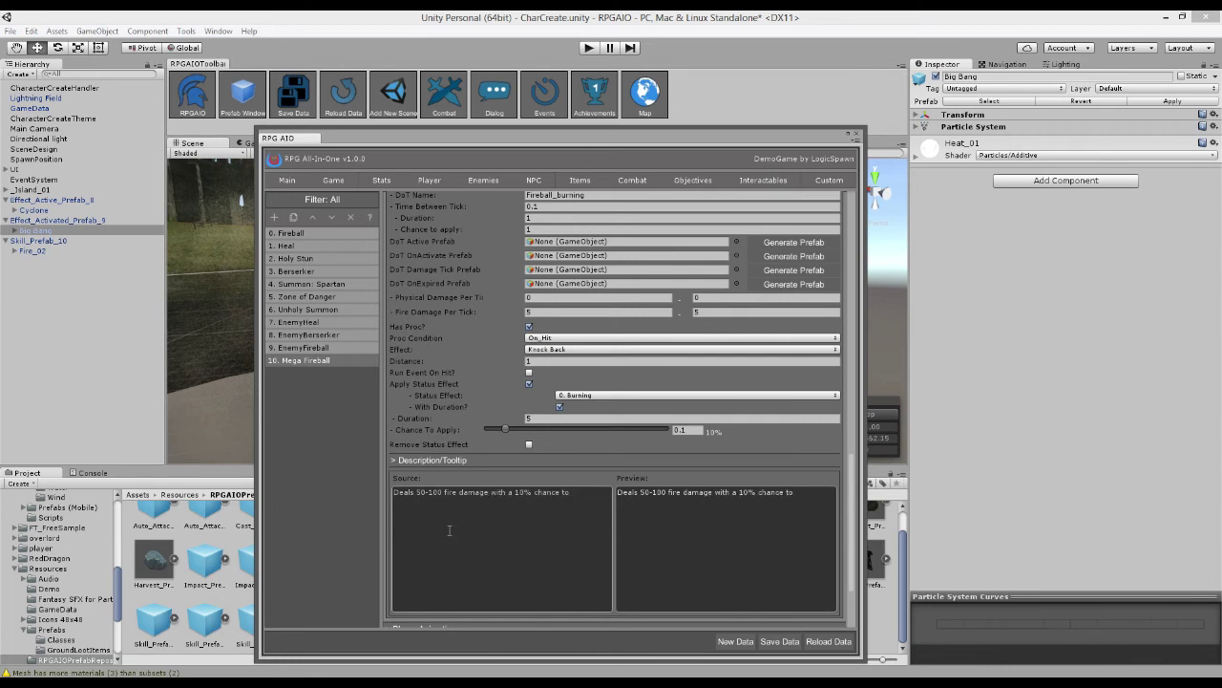
pyautogui.write(' apply Burning.')
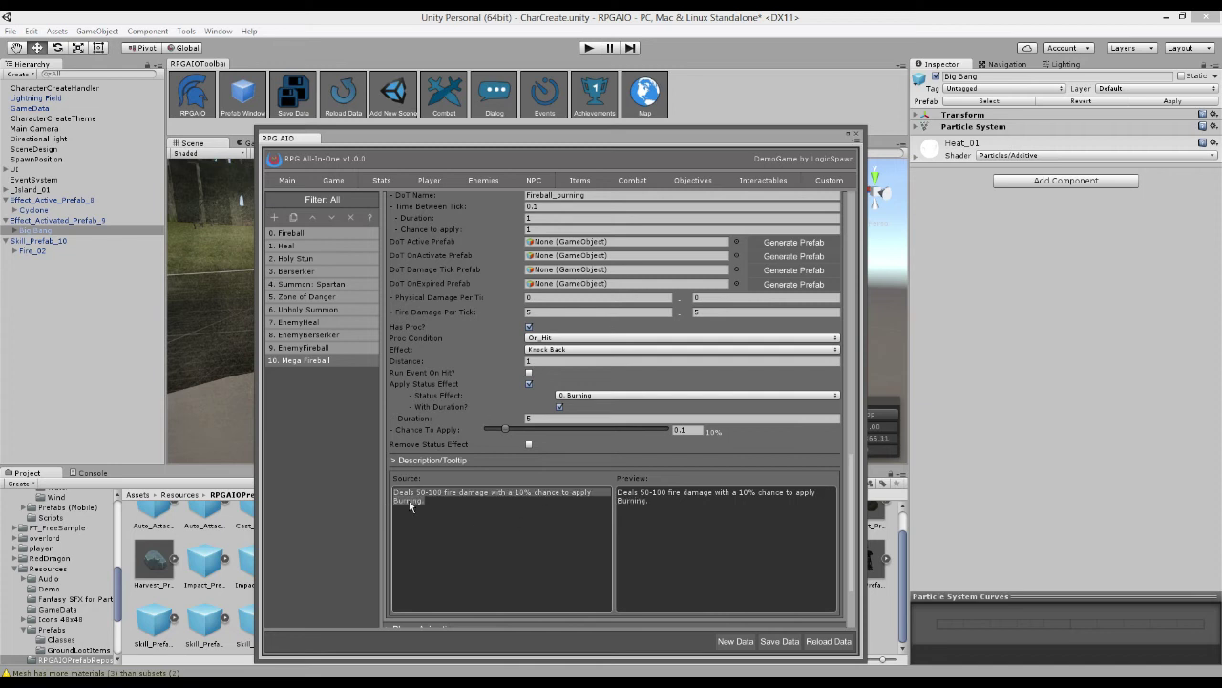
# - Wrap the 50-100 damage range in <color=red> tags in the tooltip source
pyautogui.click(648, 509)
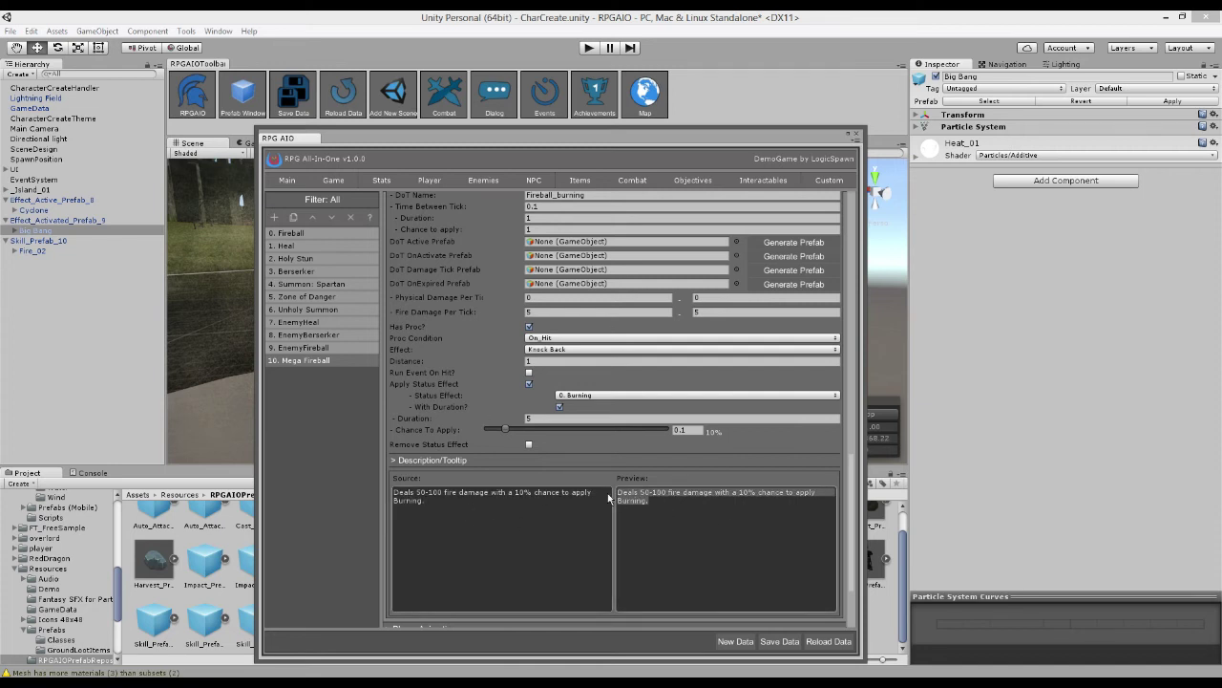
pyautogui.click(444, 519)
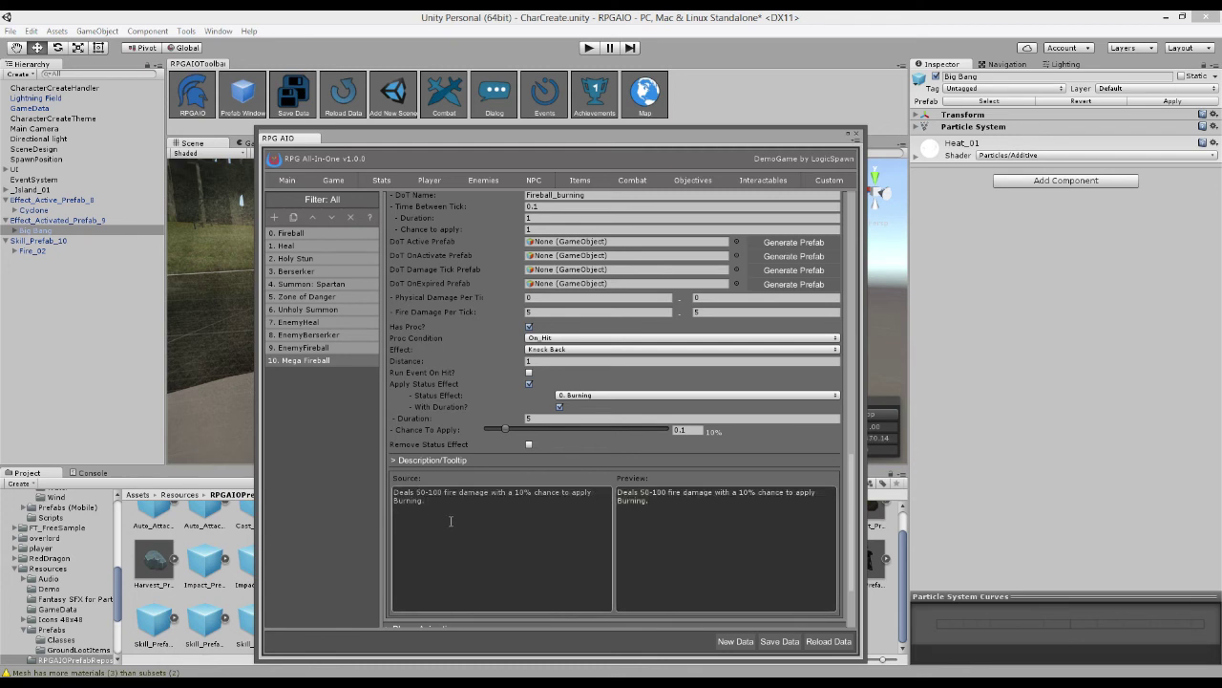
pyautogui.write('<color=')
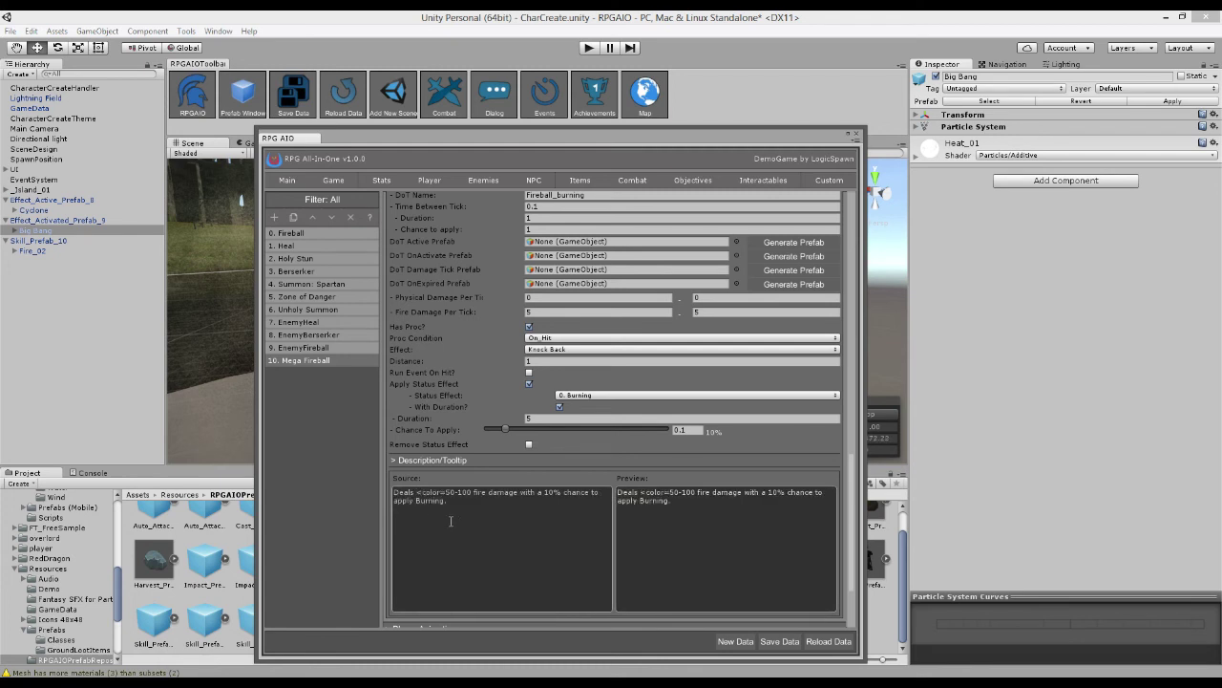
pyautogui.write('red>')
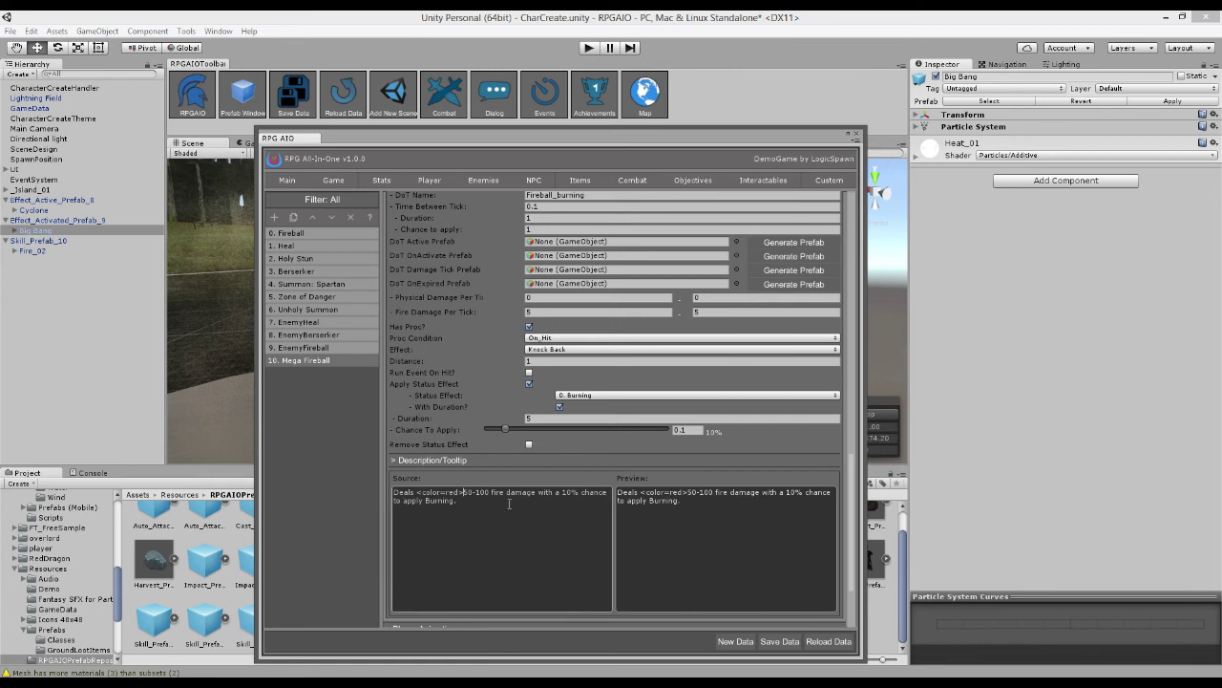
pyautogui.click(489, 492)
pyautogui.write('<')
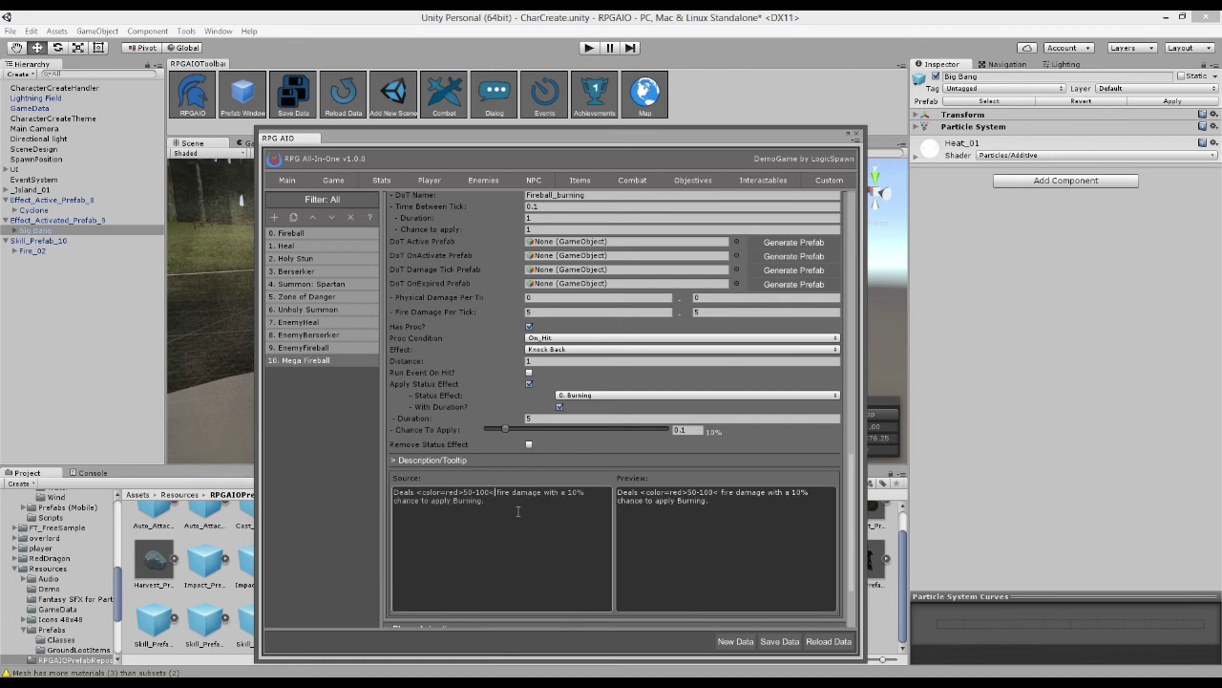
pyautogui.write('/color>')
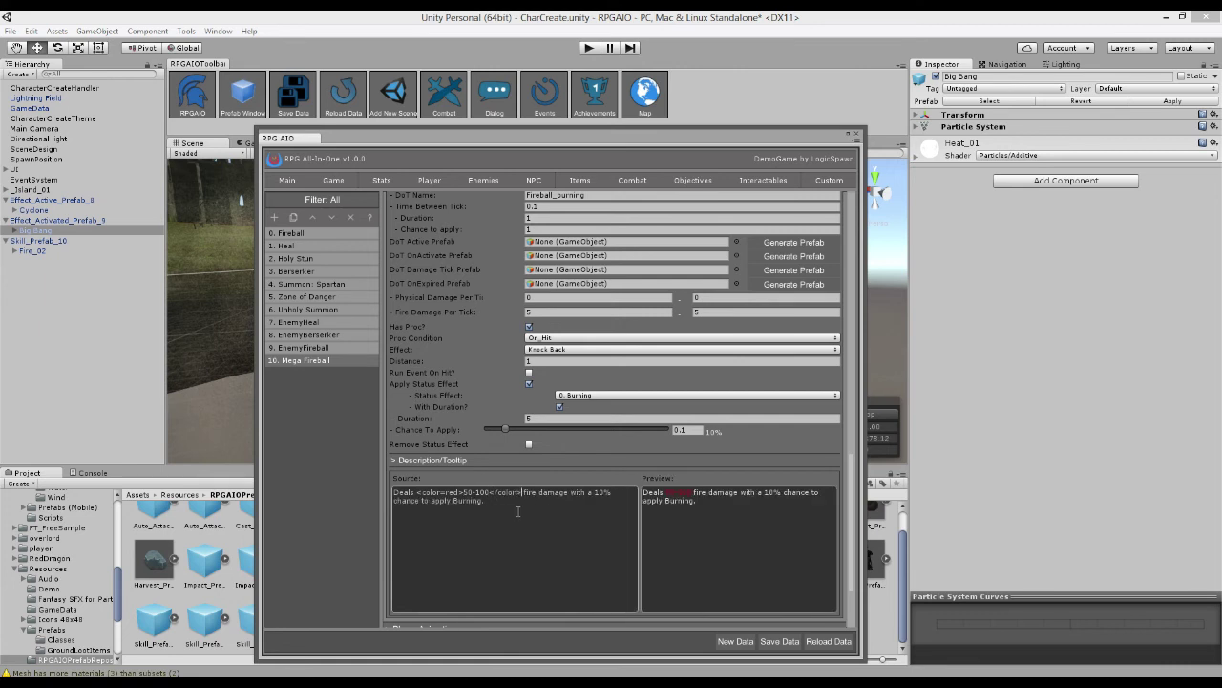
# - Tag 10% in cyan and add an orange color tag for Burning
pyautogui.click(666, 499)
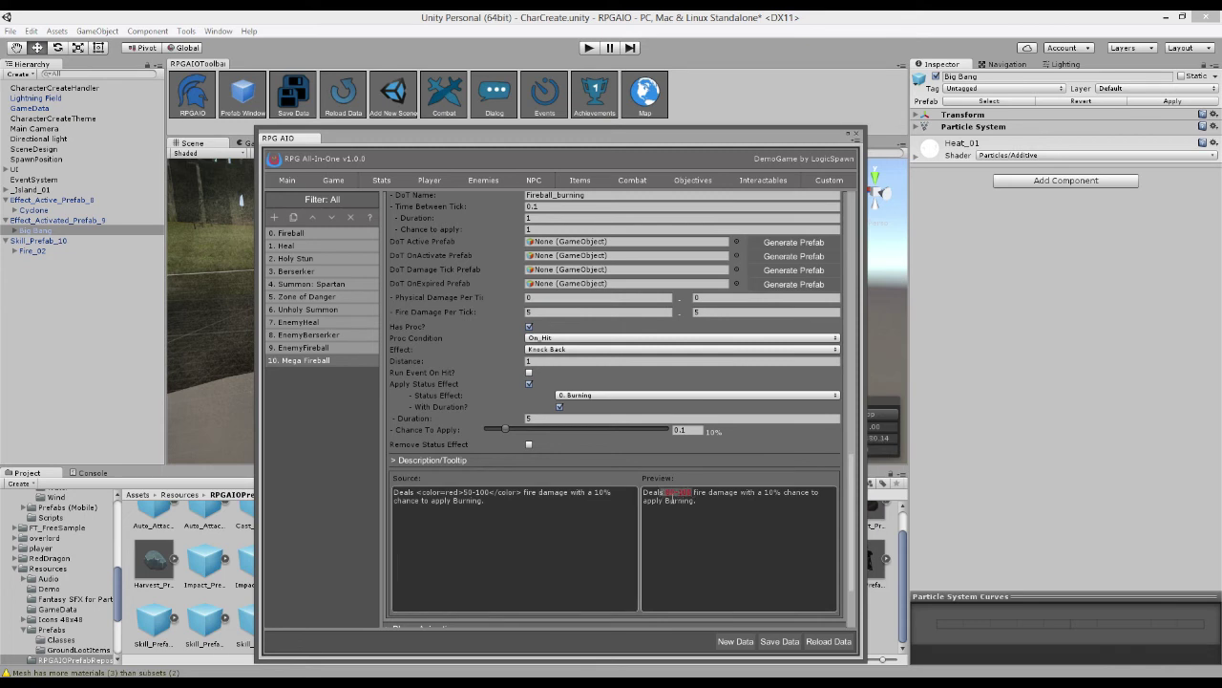
pyautogui.click(455, 511)
pyautogui.click(593, 491)
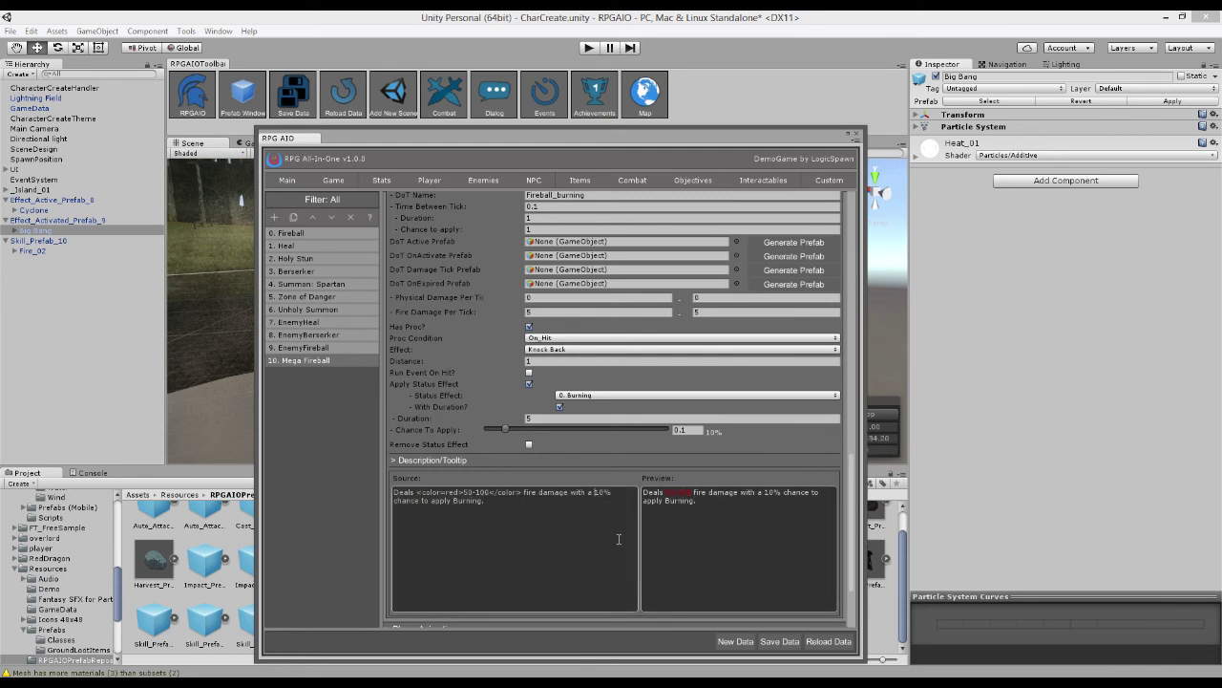
pyautogui.write('<')
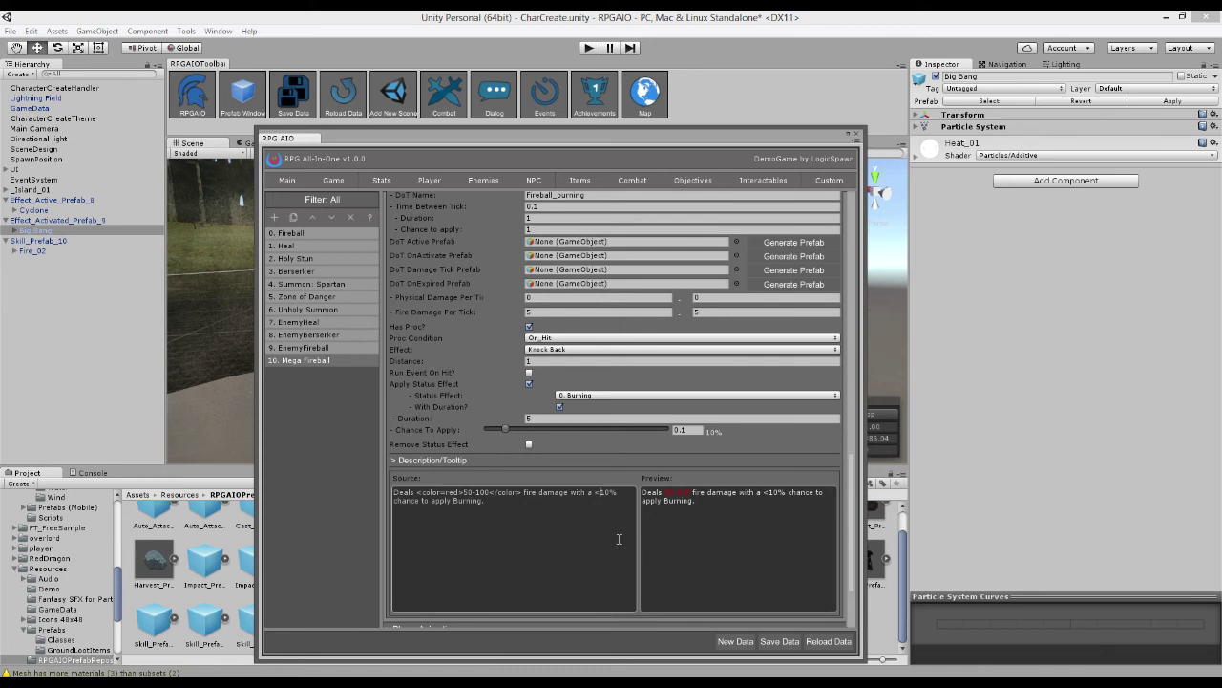
pyautogui.write('color=blue>10%')
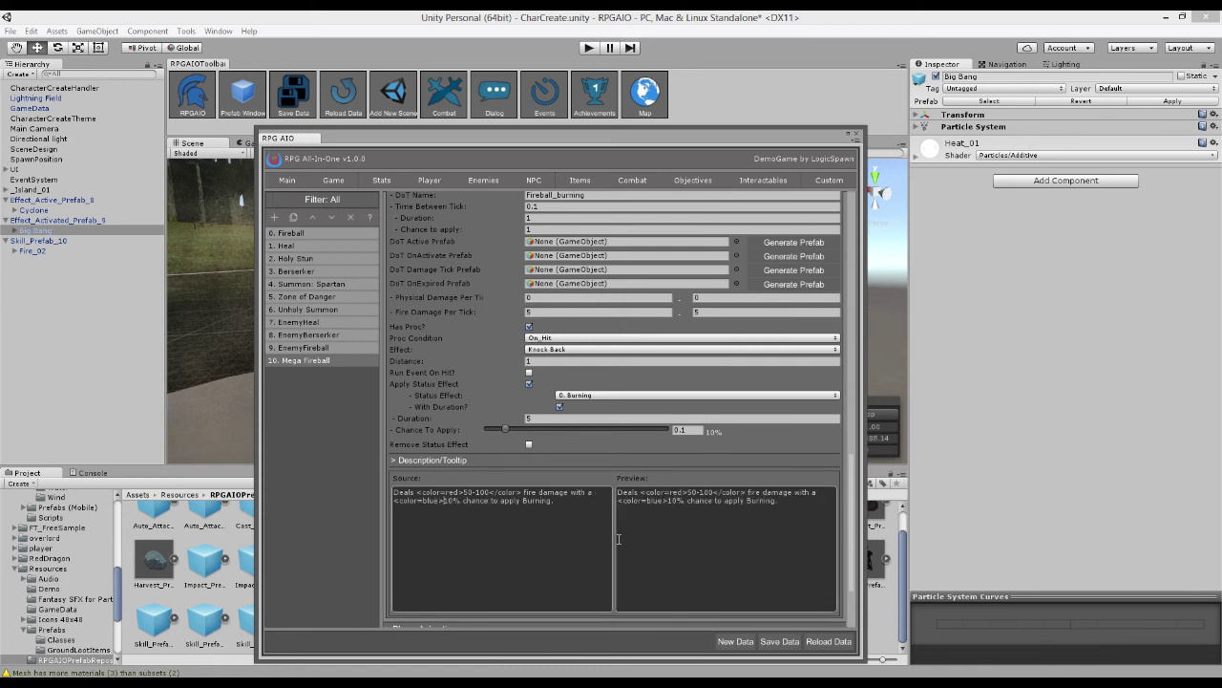
pyautogui.write('</color>')
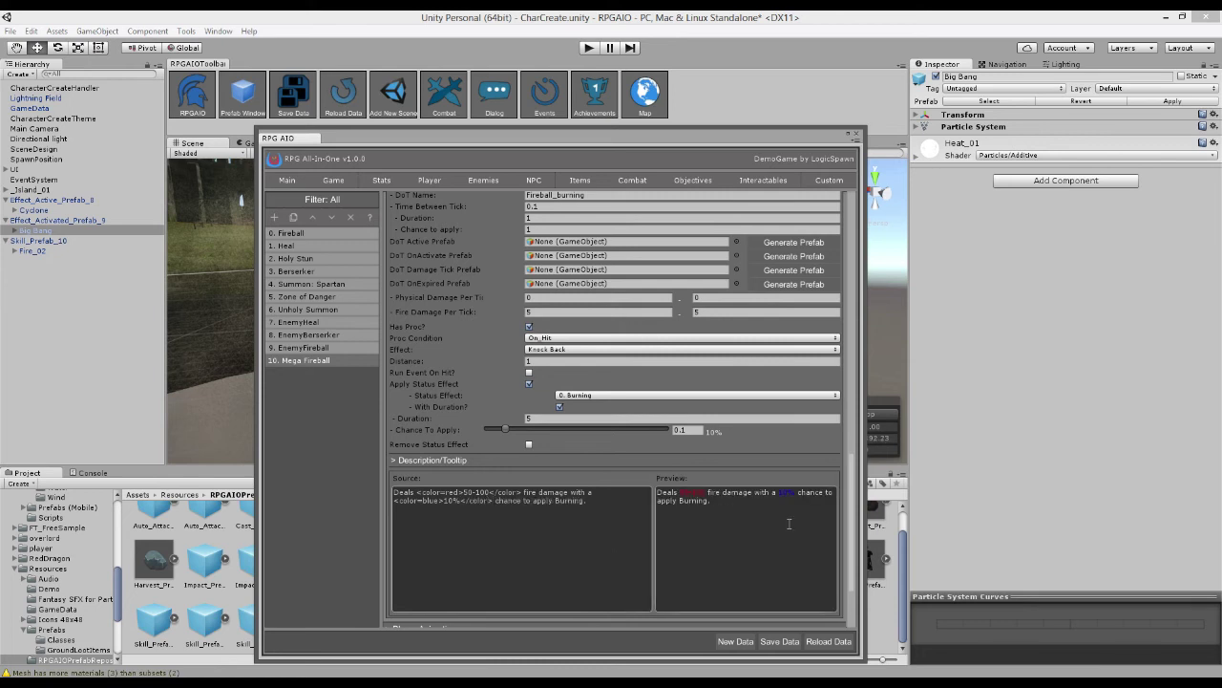
pyautogui.doubleClick(428, 501)
pyautogui.write('cyan')
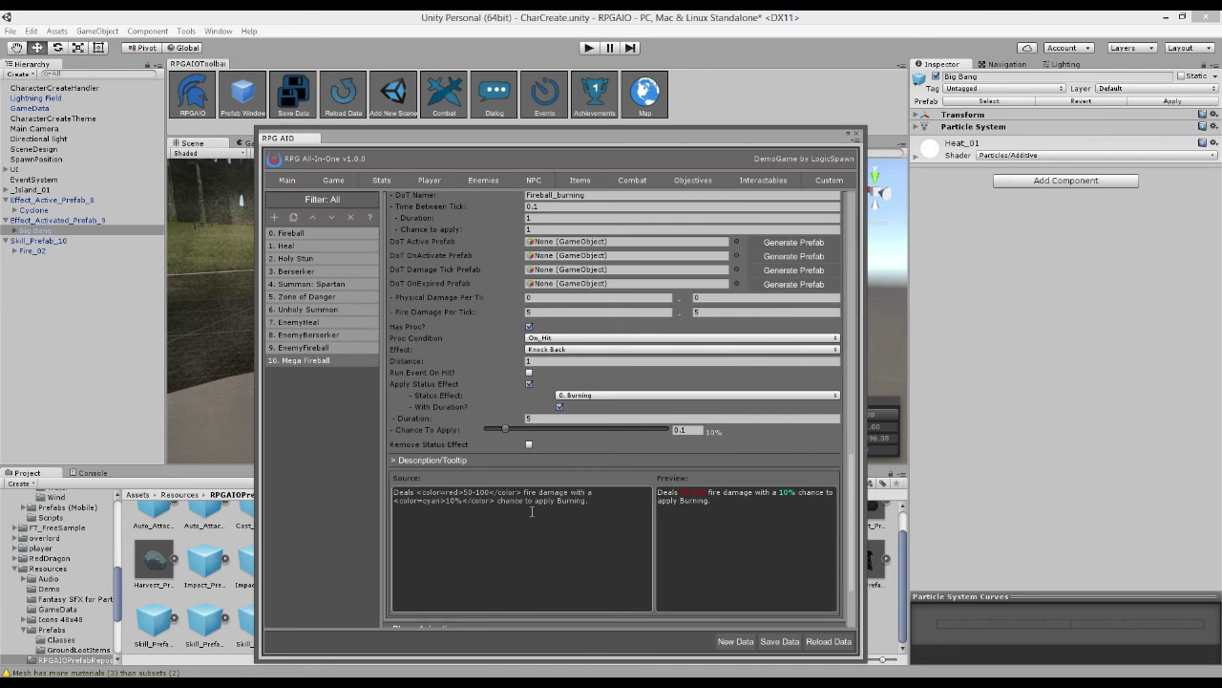
pyautogui.write('<color=ora')
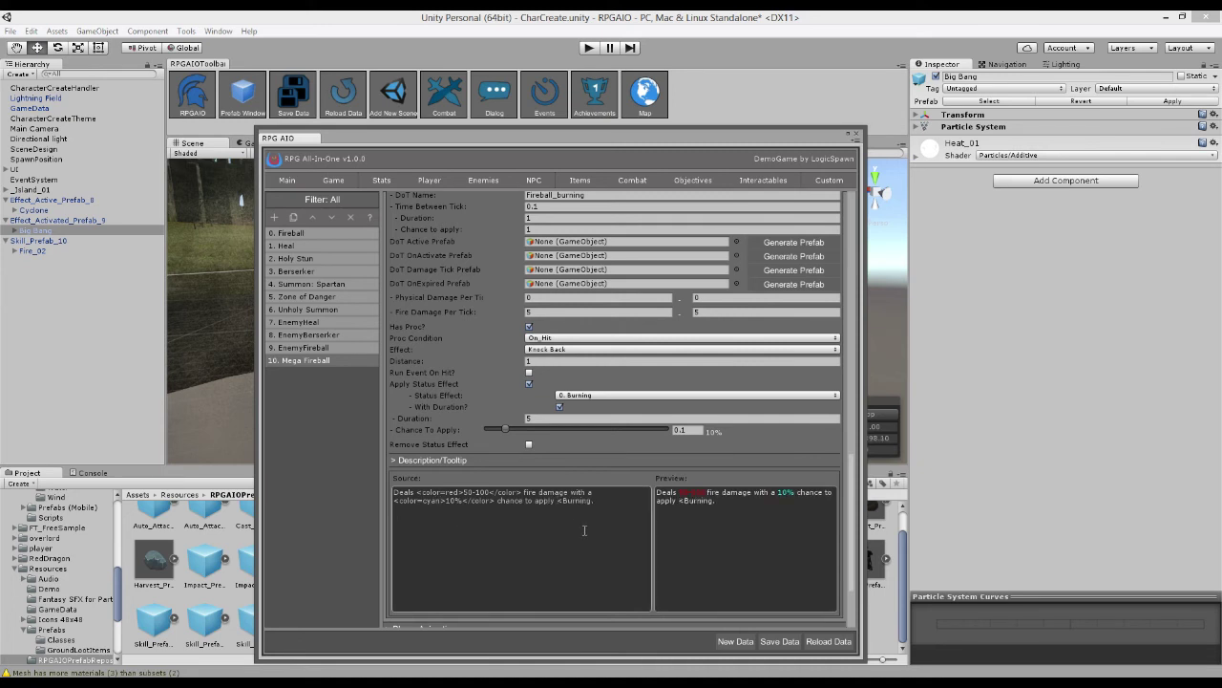
pyautogui.write('nge>')
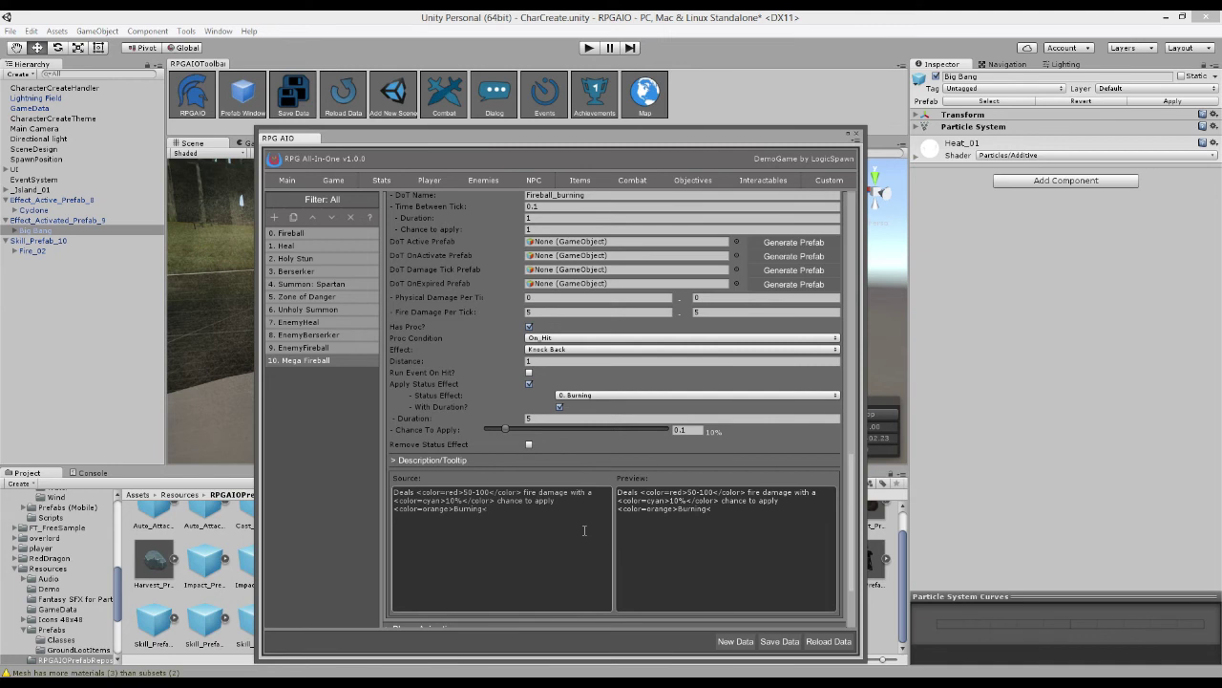
pyautogui.write('</color>')
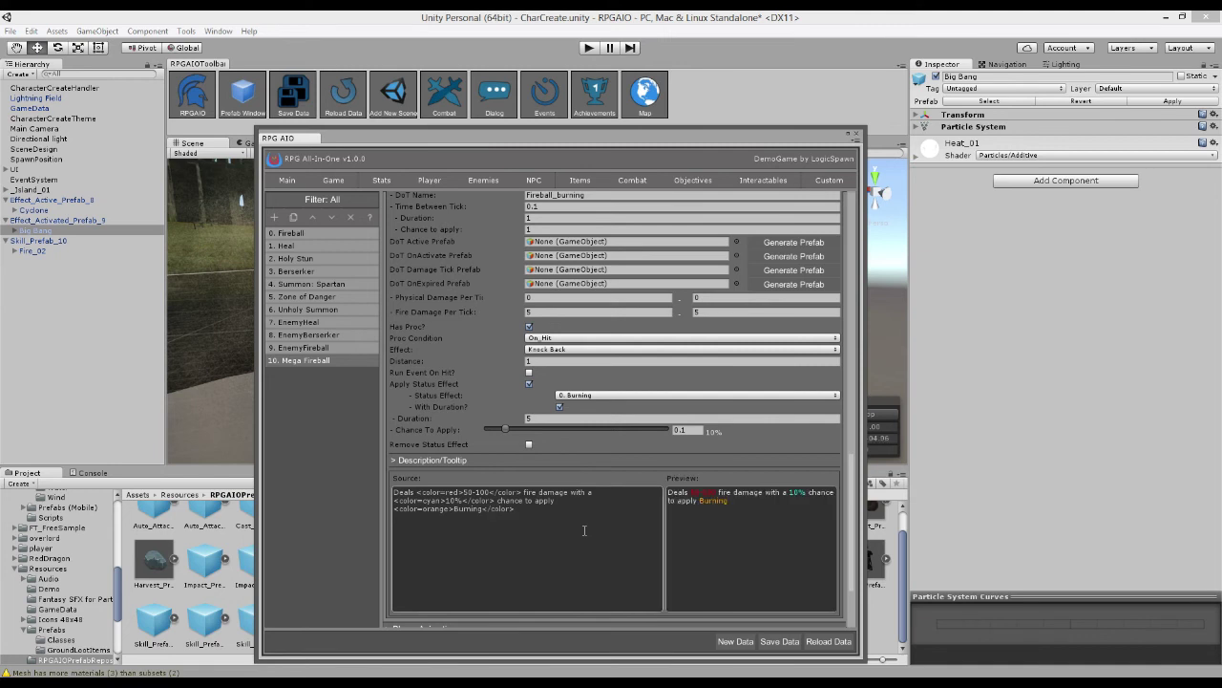
# - Add rank 2 with skill points 500, resource cost 65 and cooldown 4
pyautogui.moveTo(853, 492); pyautogui.dragTo(853, 382)
pyautogui.click(670, 342)
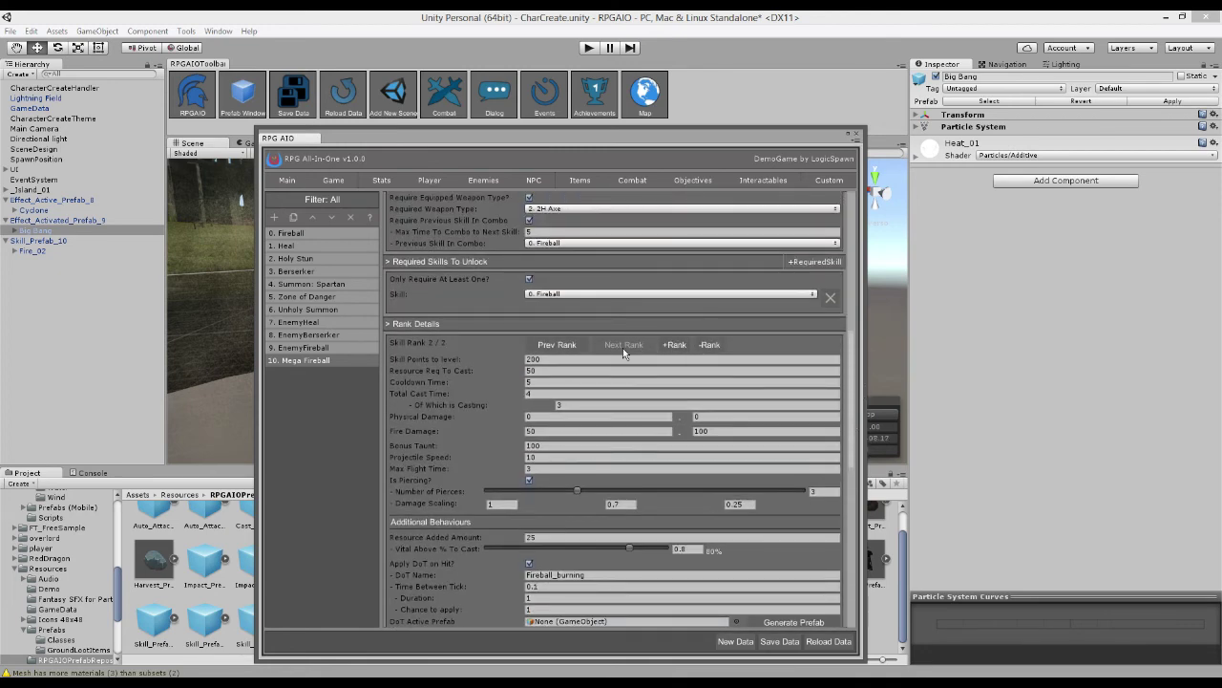
pyautogui.click(564, 345)
pyautogui.click(615, 345)
pyautogui.click(635, 359)
pyautogui.write('50')
pyautogui.click(555, 371)
pyautogui.write('65')
pyautogui.click(557, 382)
pyautogui.scroll(-2, 570, 386)
pyautogui.write('4')
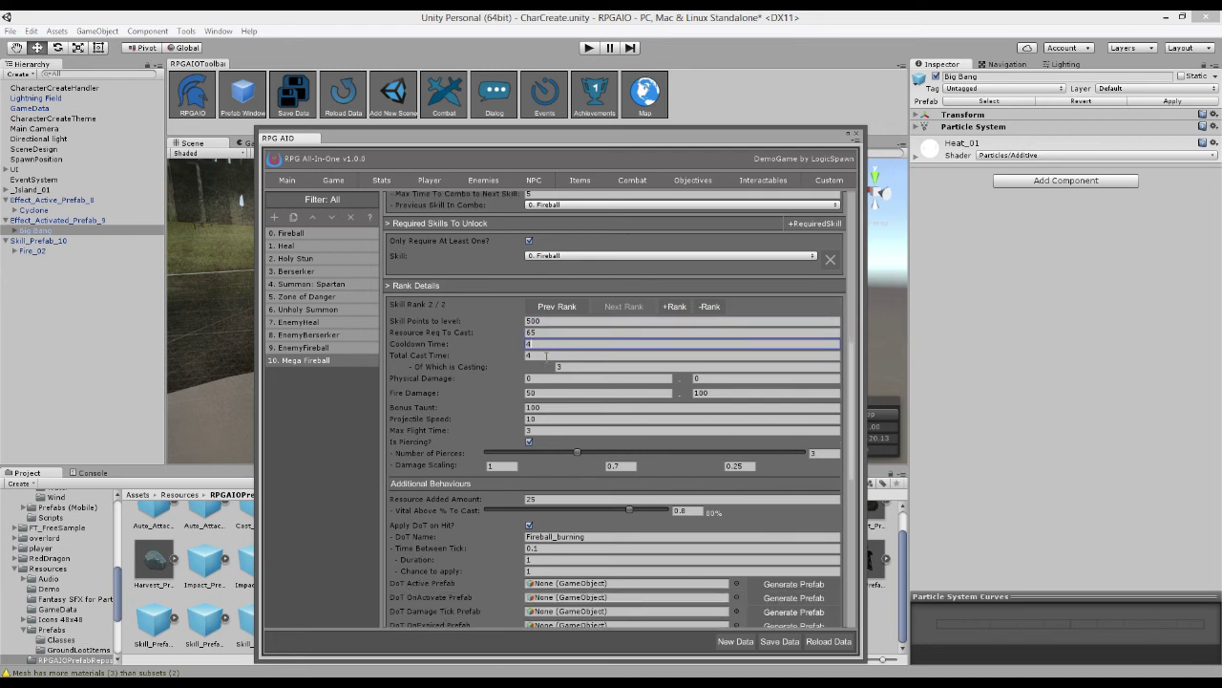
pyautogui.click(549, 355)
pyautogui.scroll(-4, 631, 370)
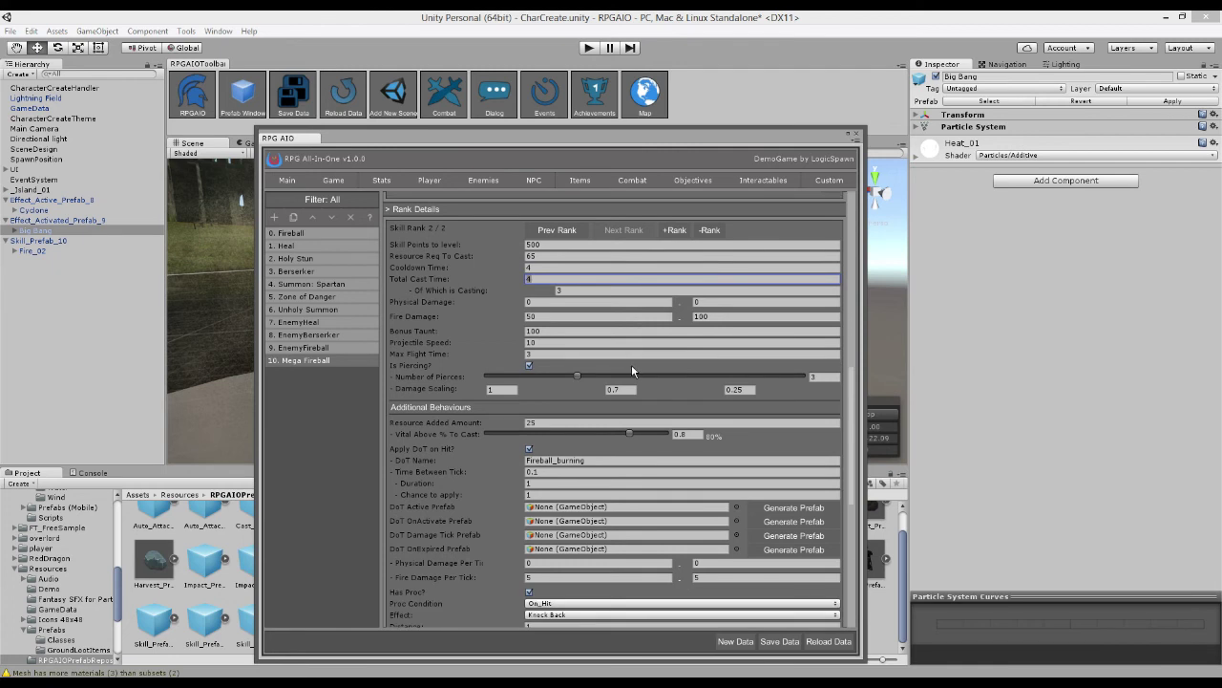
# - Set rank 2 fire damage to 100–200, scaling 0.8/0.4 and resource added 50
pyautogui.click(603, 317)
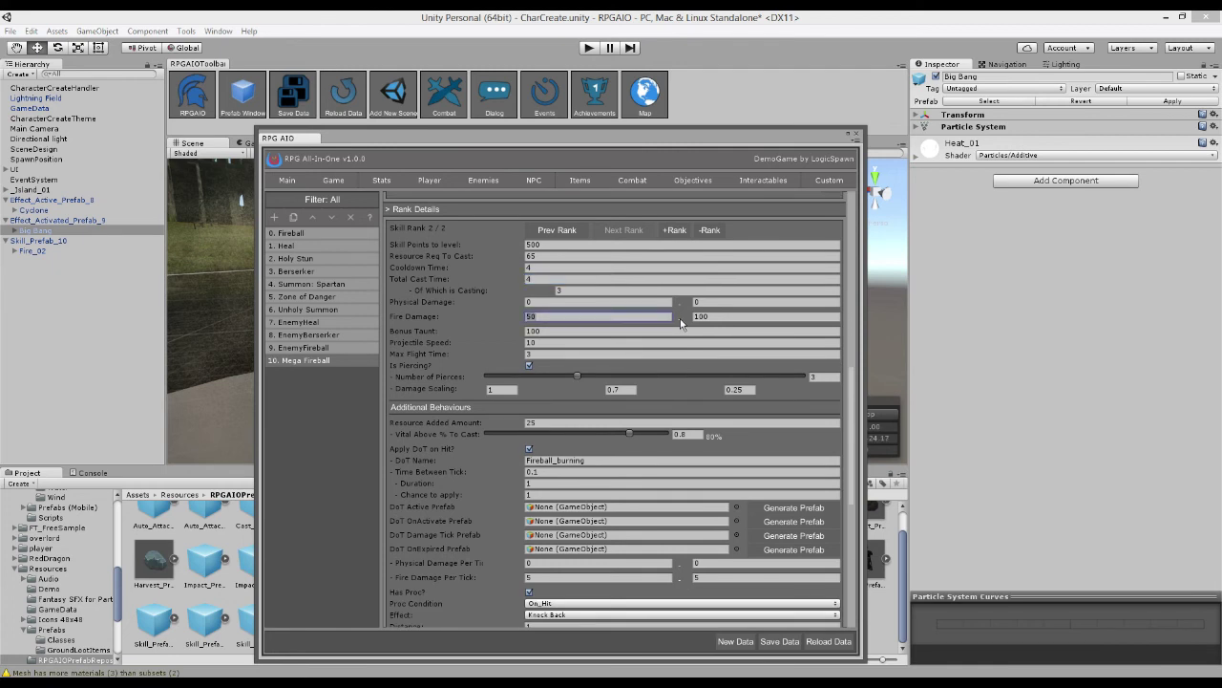
pyautogui.write('100')
pyautogui.press('Tab')
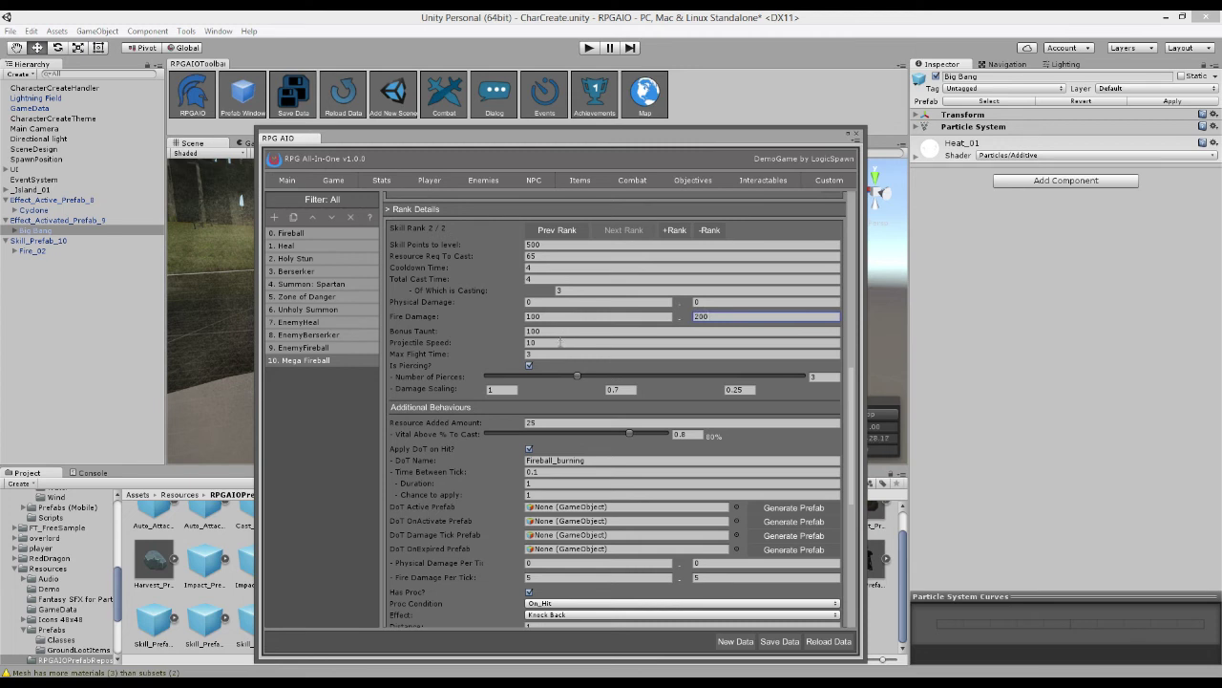
pyautogui.click(623, 390)
pyautogui.click(736, 390)
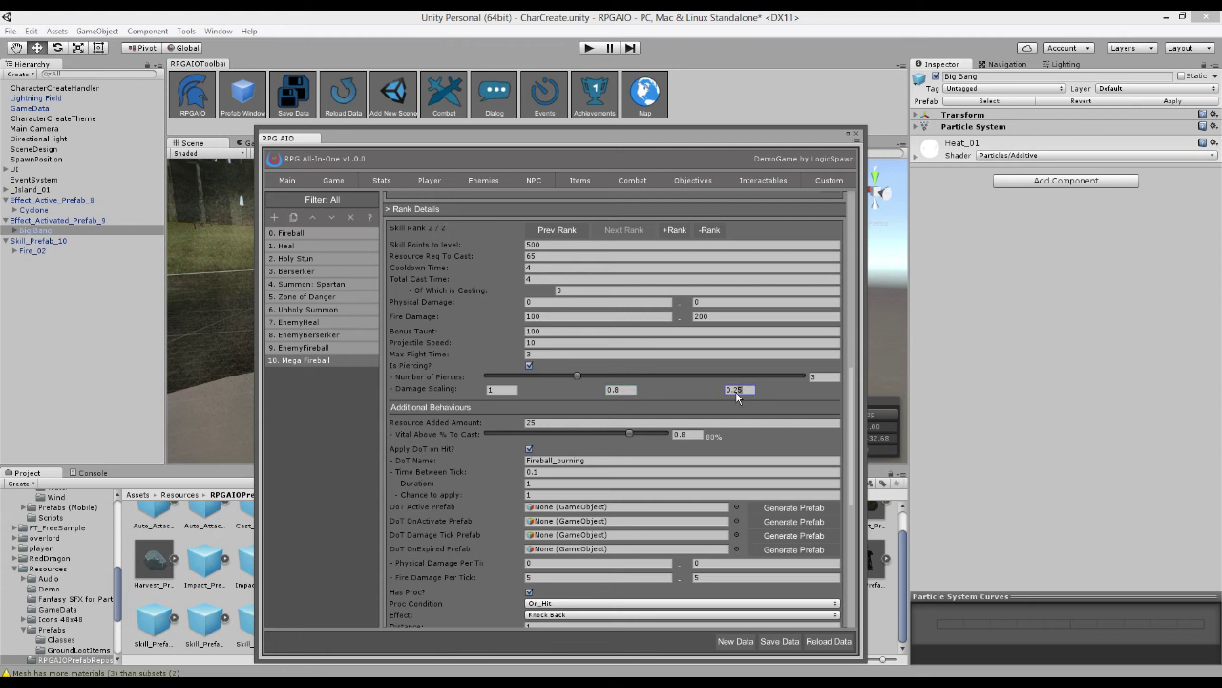
pyautogui.click(540, 422)
pyautogui.write('50')
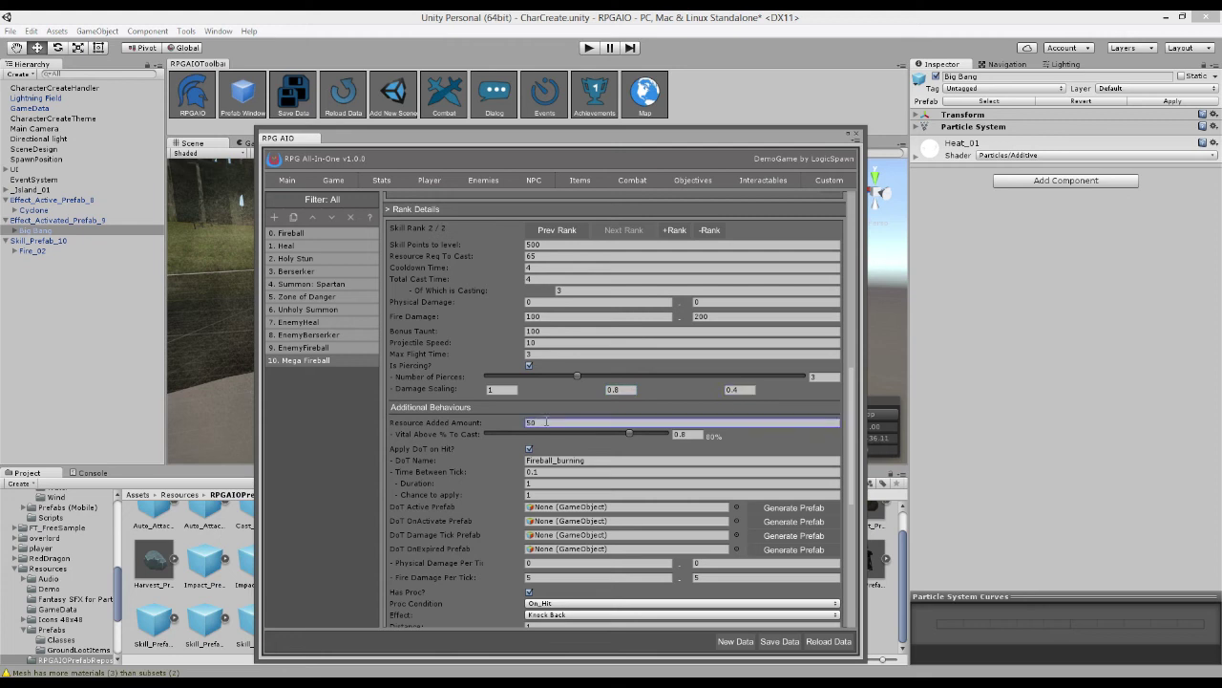
# - Give rank 2 a 25–25 burn per tick, knockback distance 2 and 0.5 Burning chance
pyautogui.scroll(-3, 546, 422)
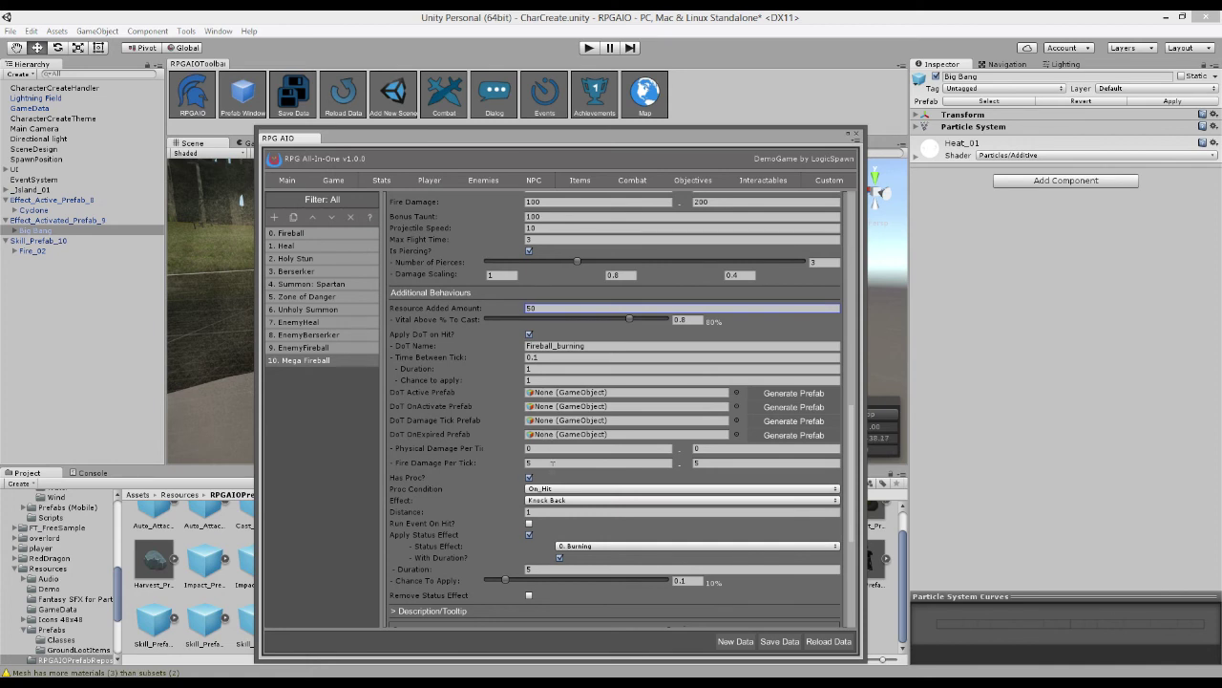
pyautogui.click(587, 463)
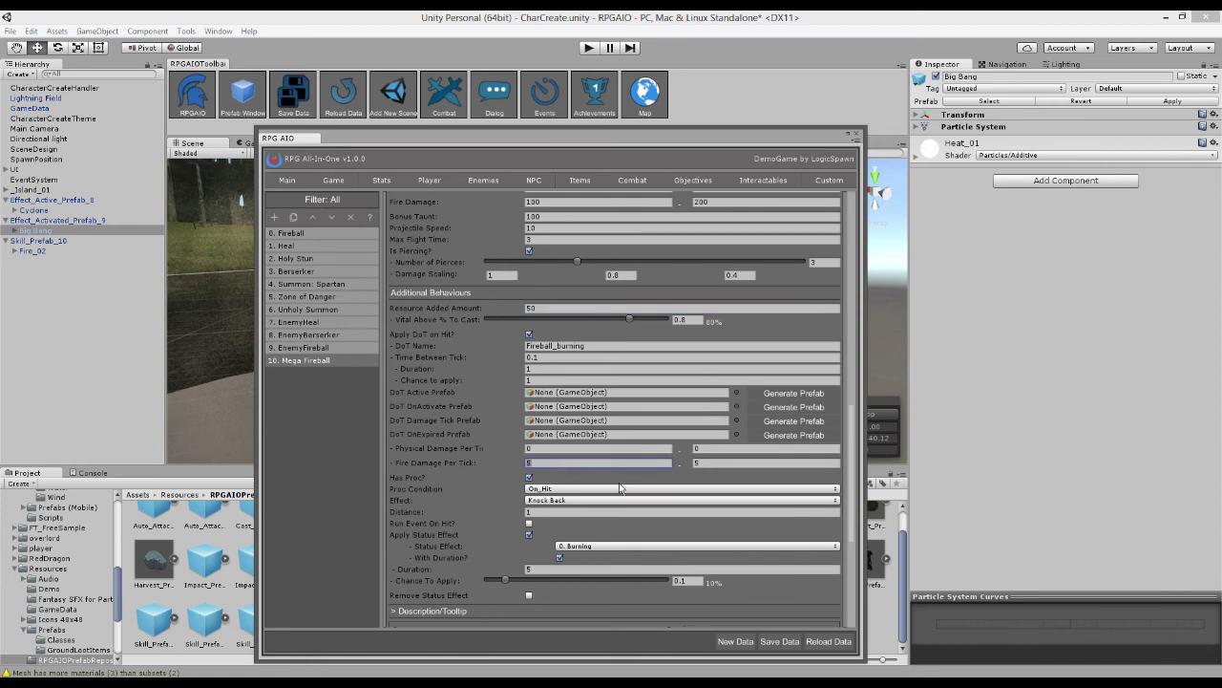
pyautogui.write('25')
pyautogui.press('Tab')
pyautogui.write('25')
pyautogui.scroll(-1, 622, 484)
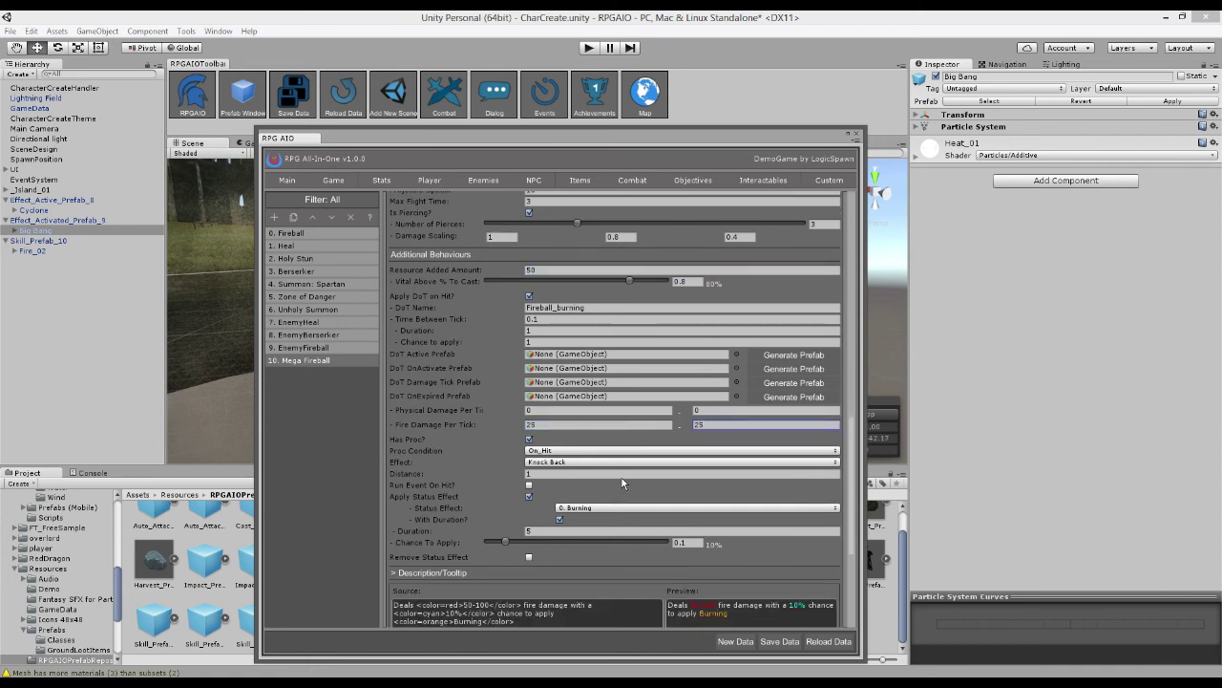
pyautogui.scroll(-2, 622, 477)
pyautogui.click(550, 396)
pyautogui.write('2')
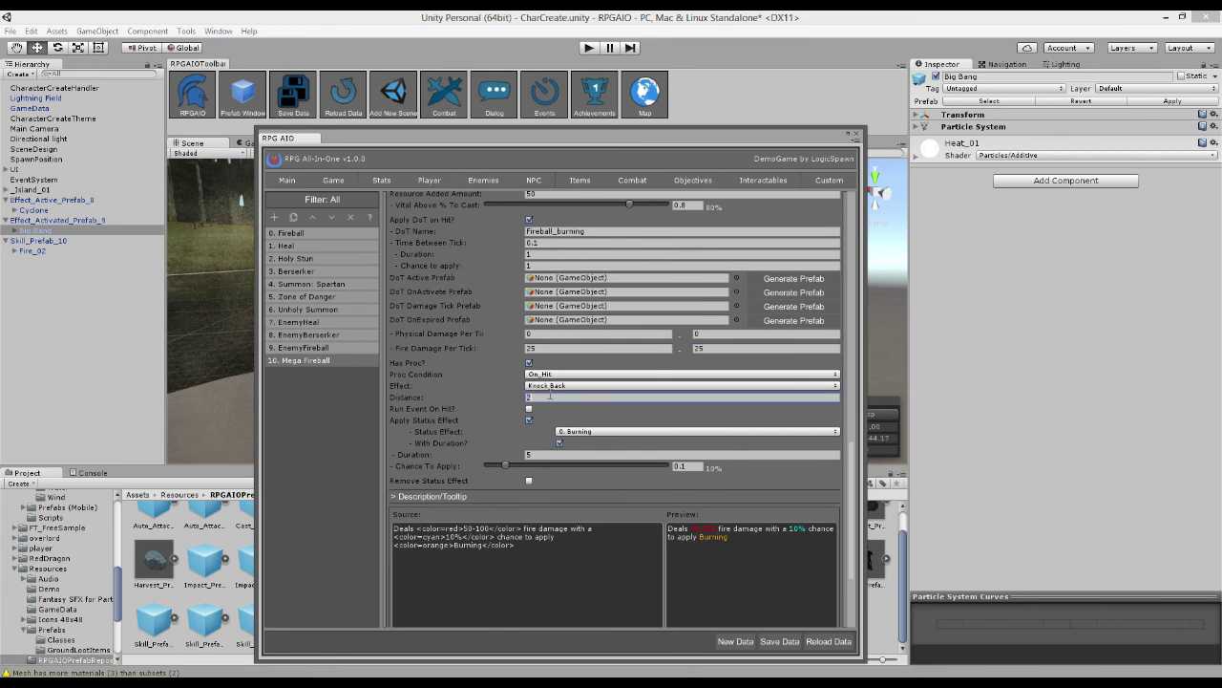
pyautogui.scroll(-1, 550, 394)
pyautogui.click(679, 428)
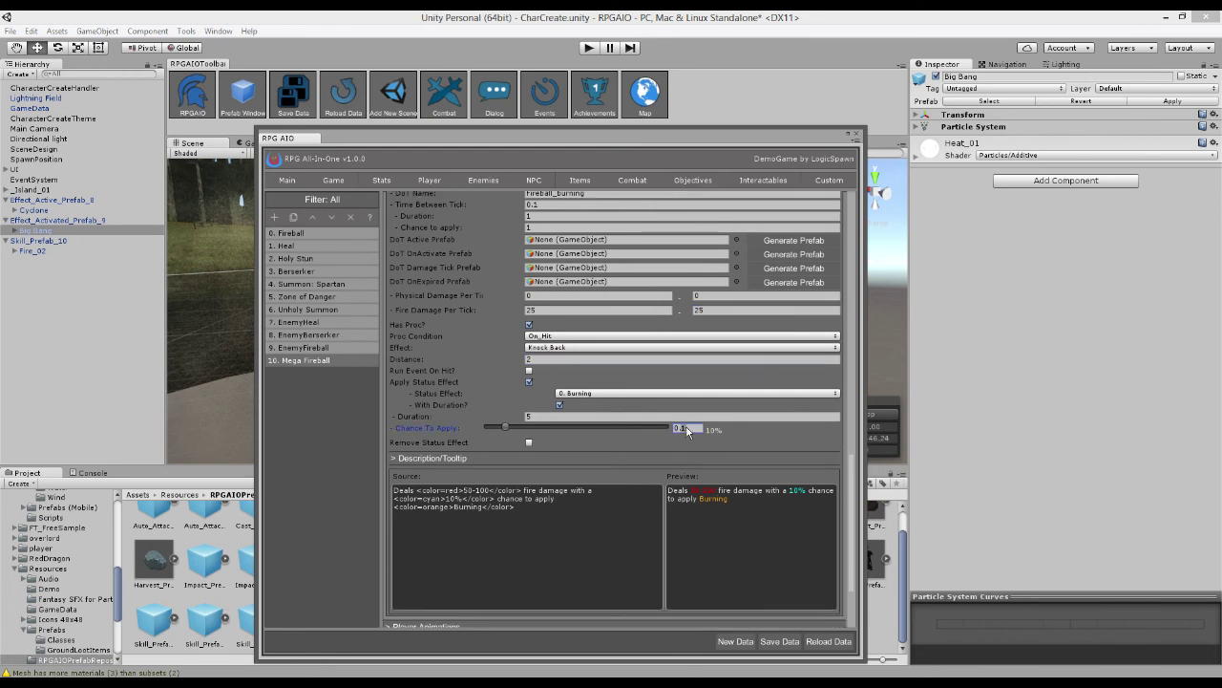
pyautogui.write('0.5')
pyautogui.press('Tab')
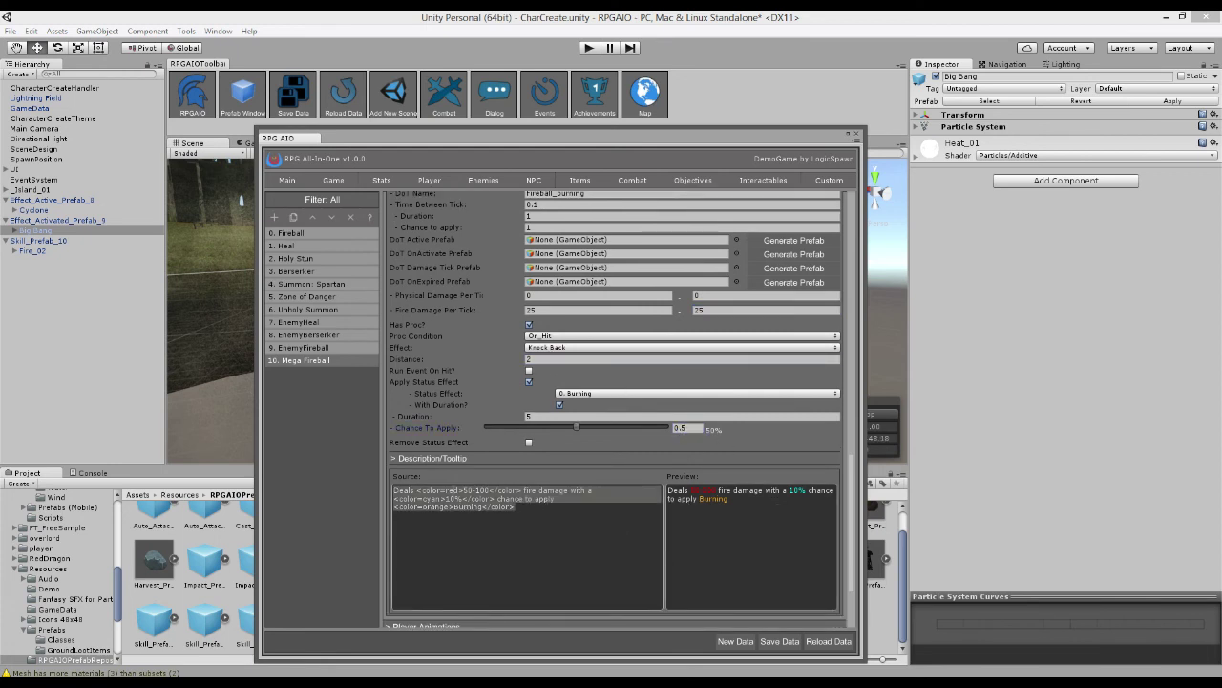
# - Change the rank 2 tooltip's damage to 100-200 and its Burning chance to 50%
pyautogui.click(486, 476)
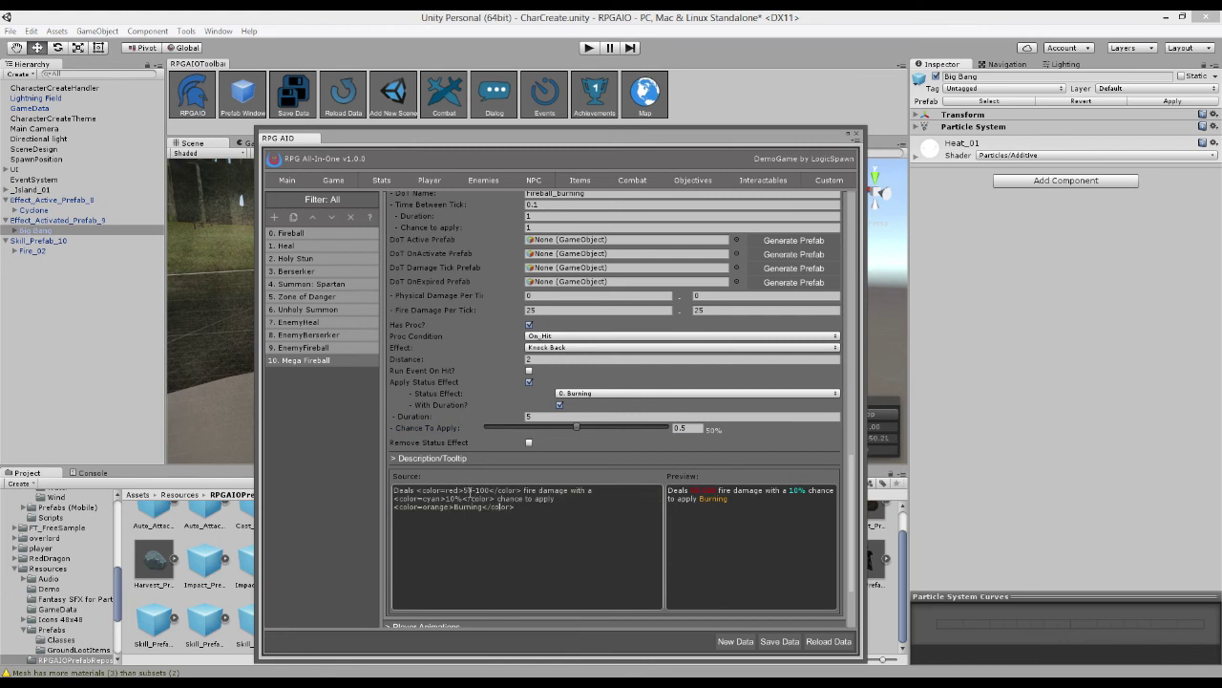
pyautogui.scroll(5, 560, 445)
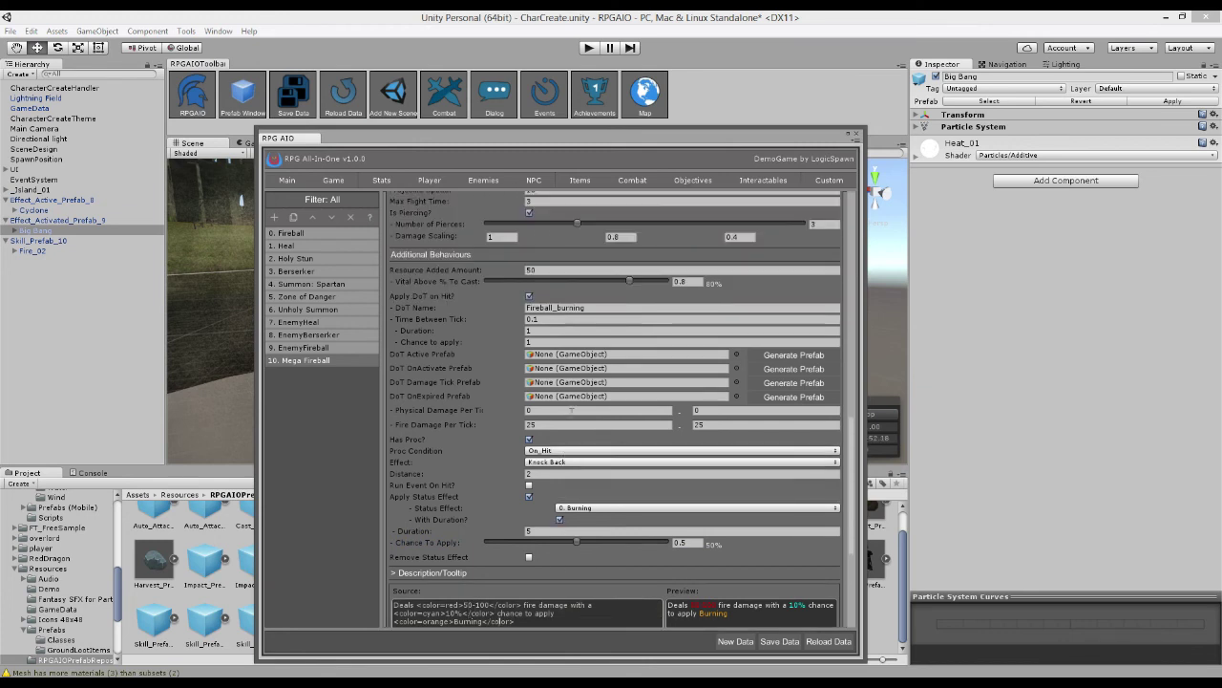
pyautogui.scroll(-3, 516, 458)
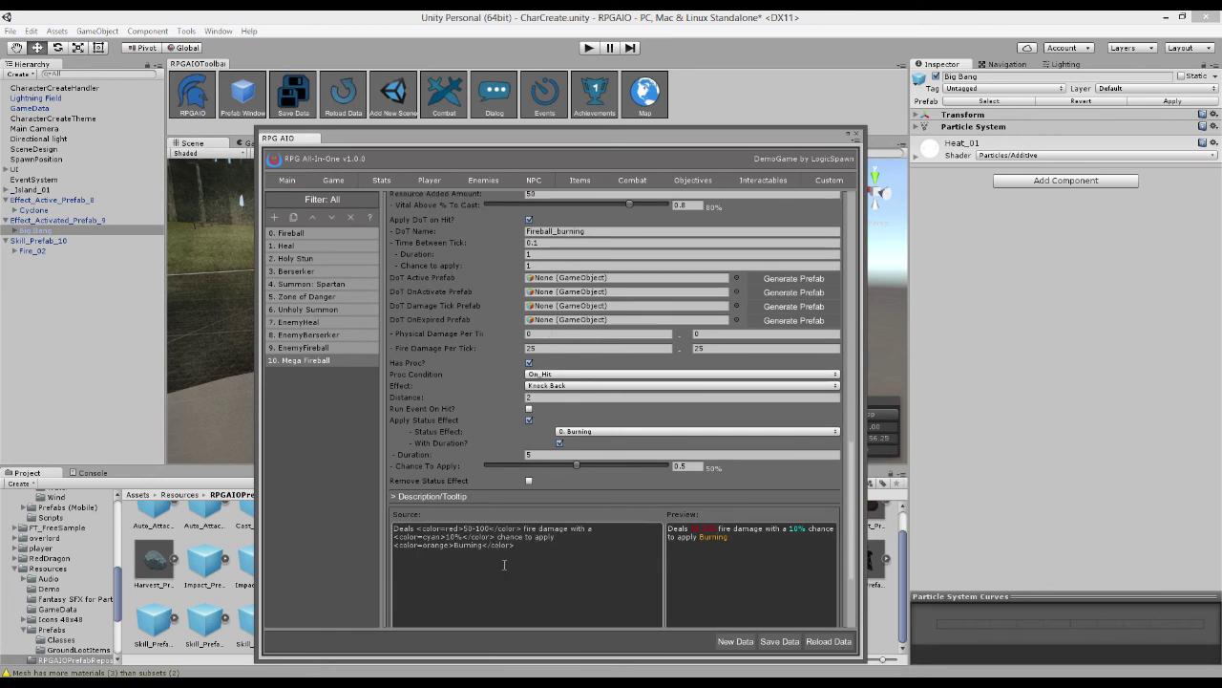
pyautogui.press('BackSpace')
pyautogui.press('BackSpace')
pyautogui.press('BackSpace')
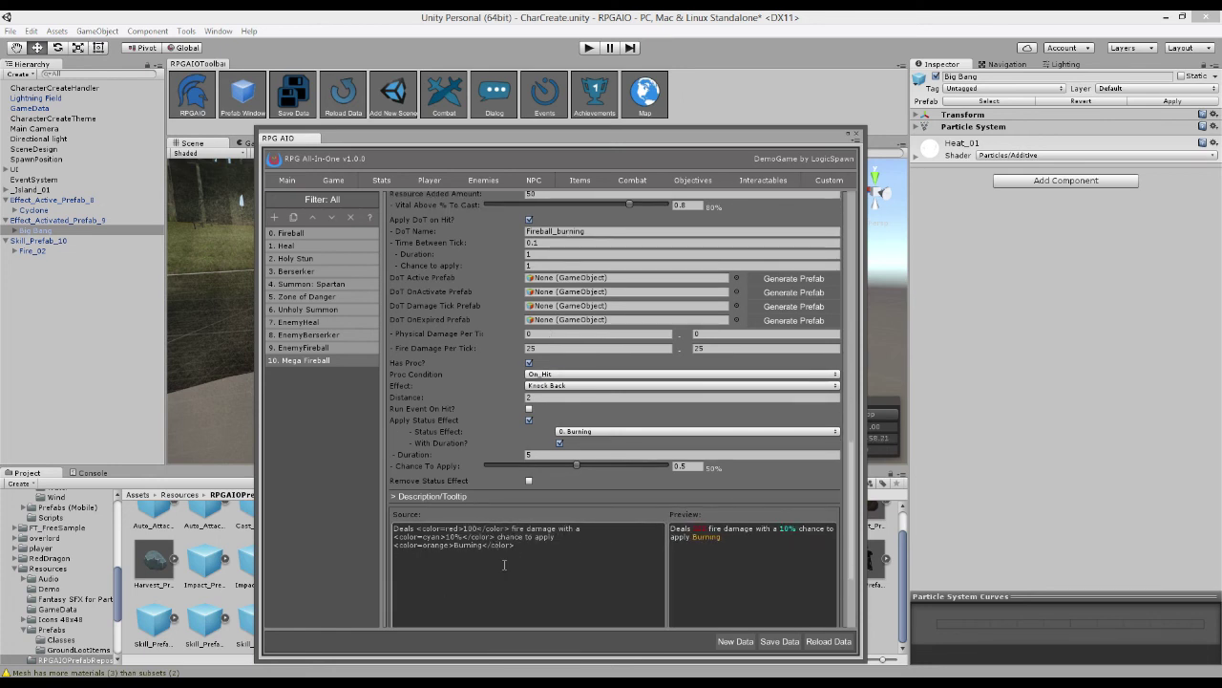
pyautogui.write('-200')
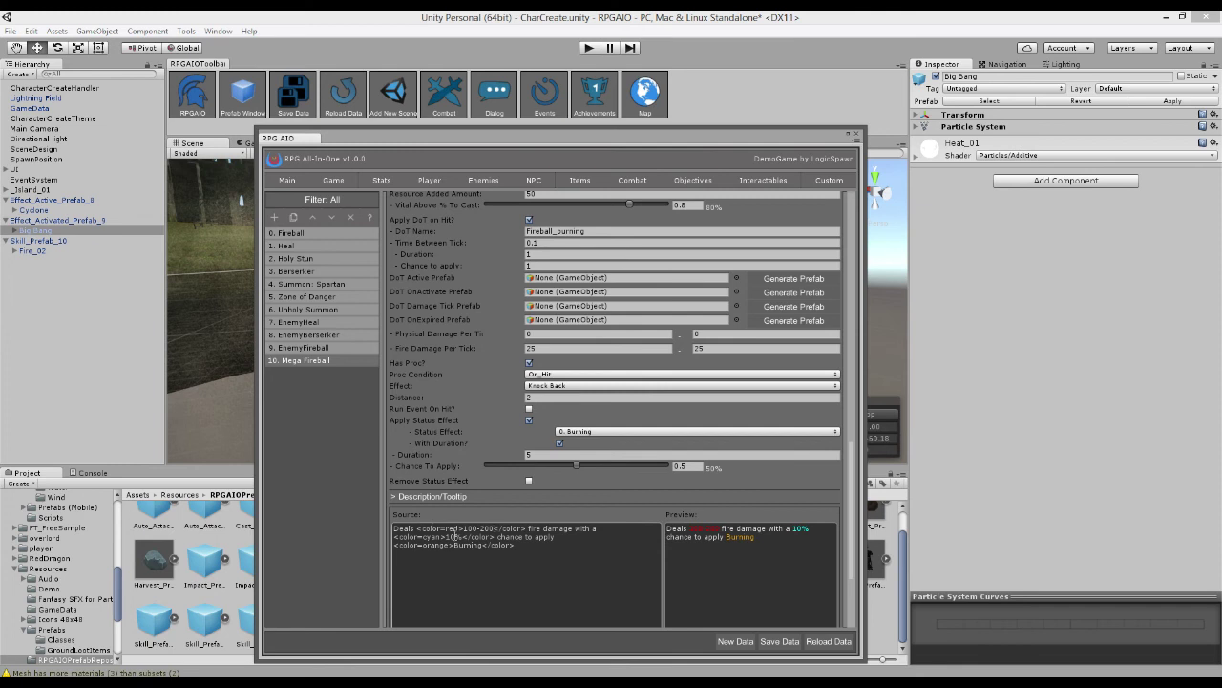
pyautogui.press('BackSpace')
pyautogui.write('5')
pyautogui.click(482, 545)
# - Add a new status effect entry and name it Severe Burning
pyautogui.click(632, 180)
pyautogui.click(655, 198)
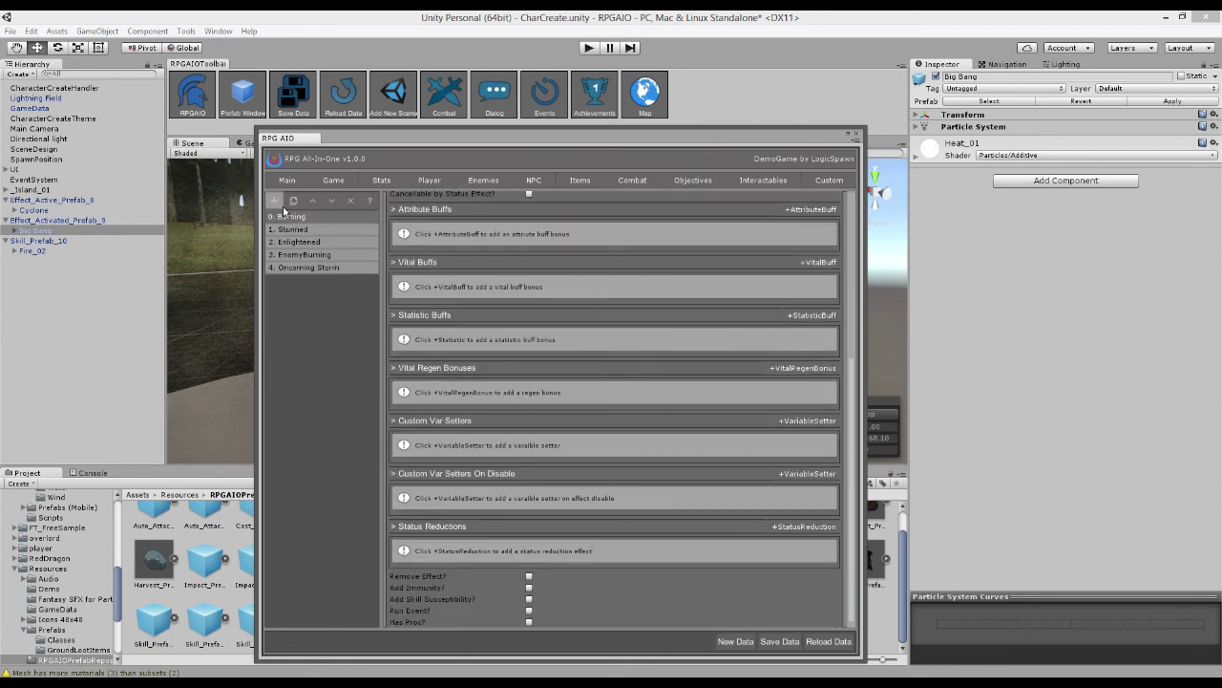
pyautogui.click(275, 201)
pyautogui.click(310, 281)
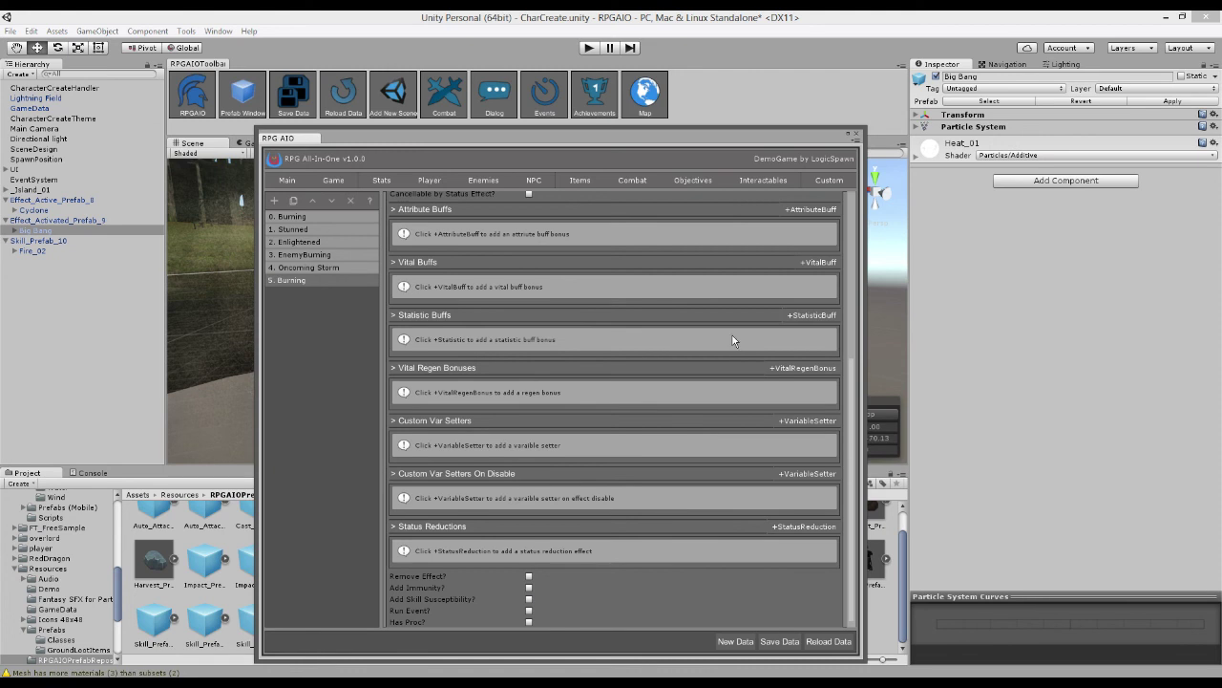
pyautogui.scroll(2, 732, 340)
pyautogui.scroll(5, 732, 340)
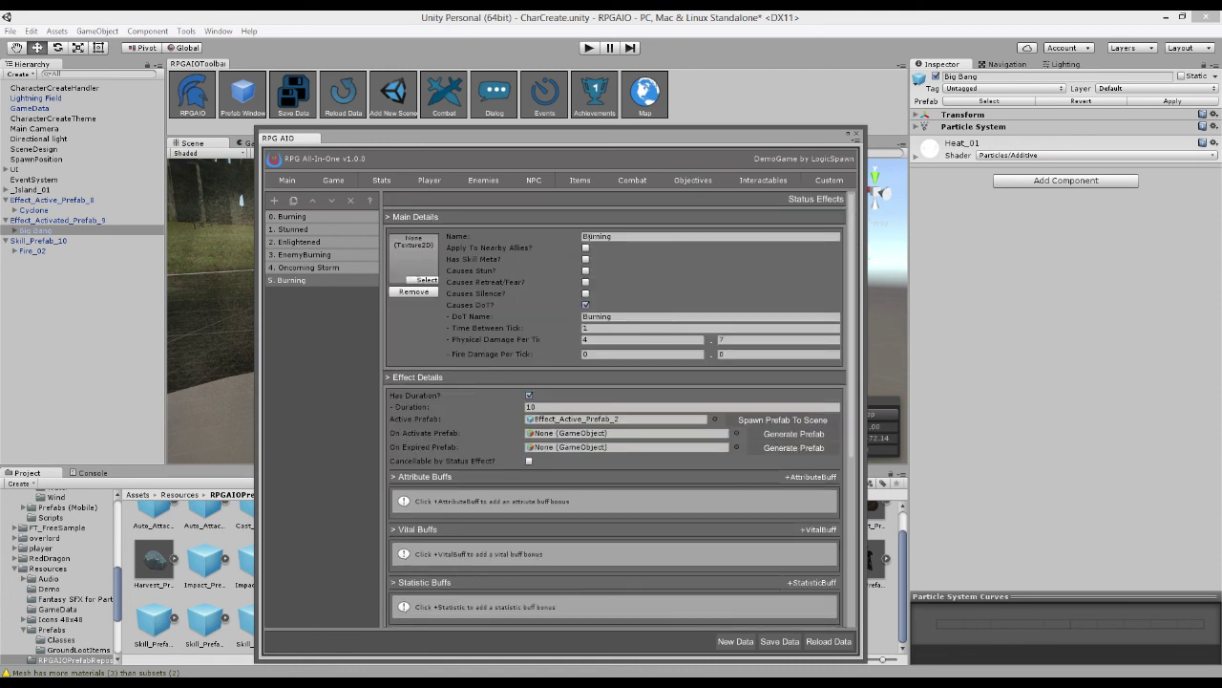
pyautogui.click(586, 236)
pyautogui.write('Severe')
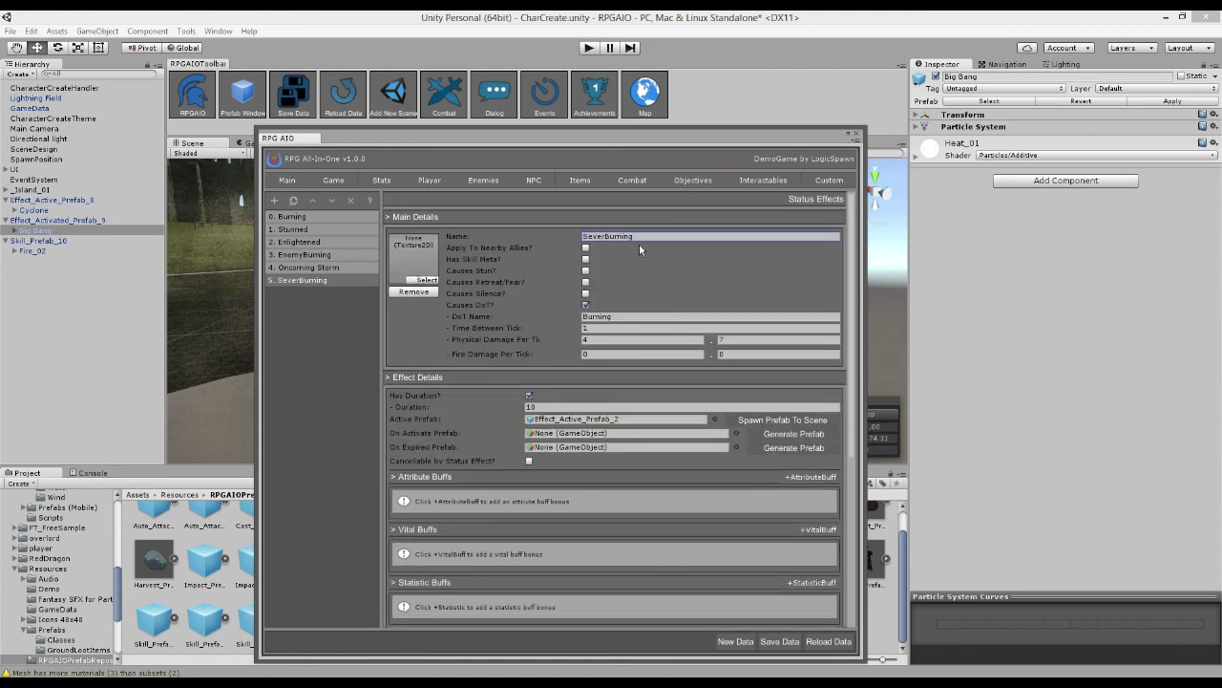
# - Set its fire damage per tick to 10–15 and physical damage per tick to 0
pyautogui.click(615, 341)
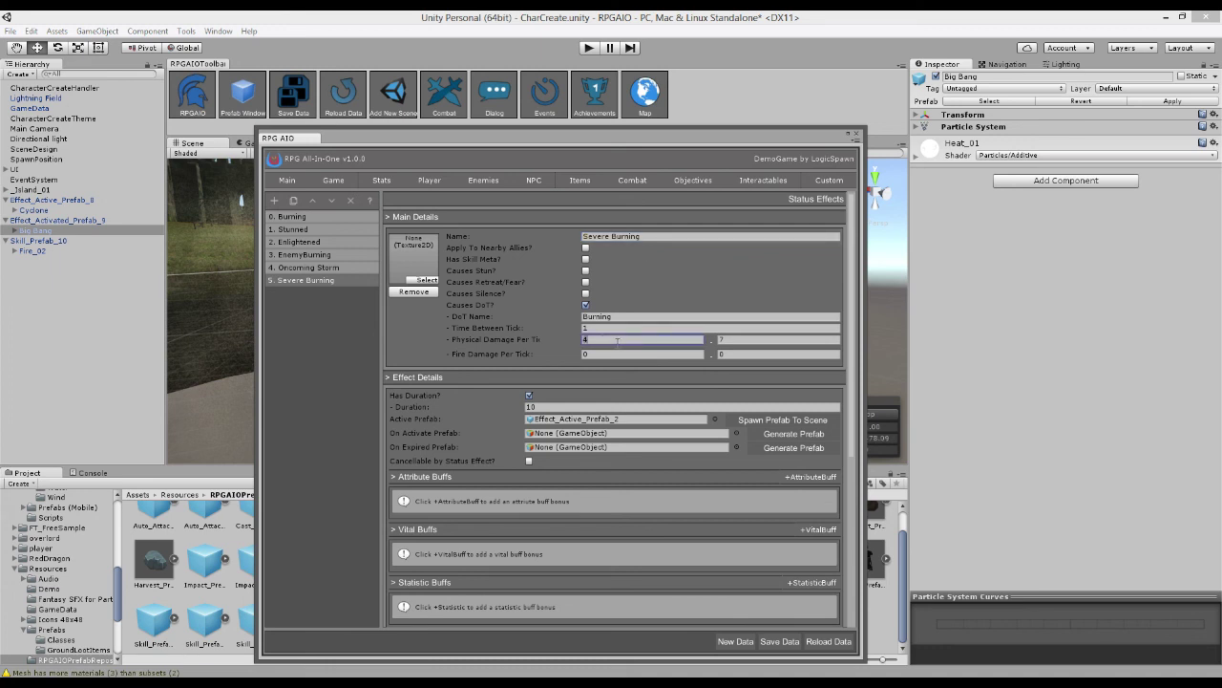
pyautogui.click(616, 353)
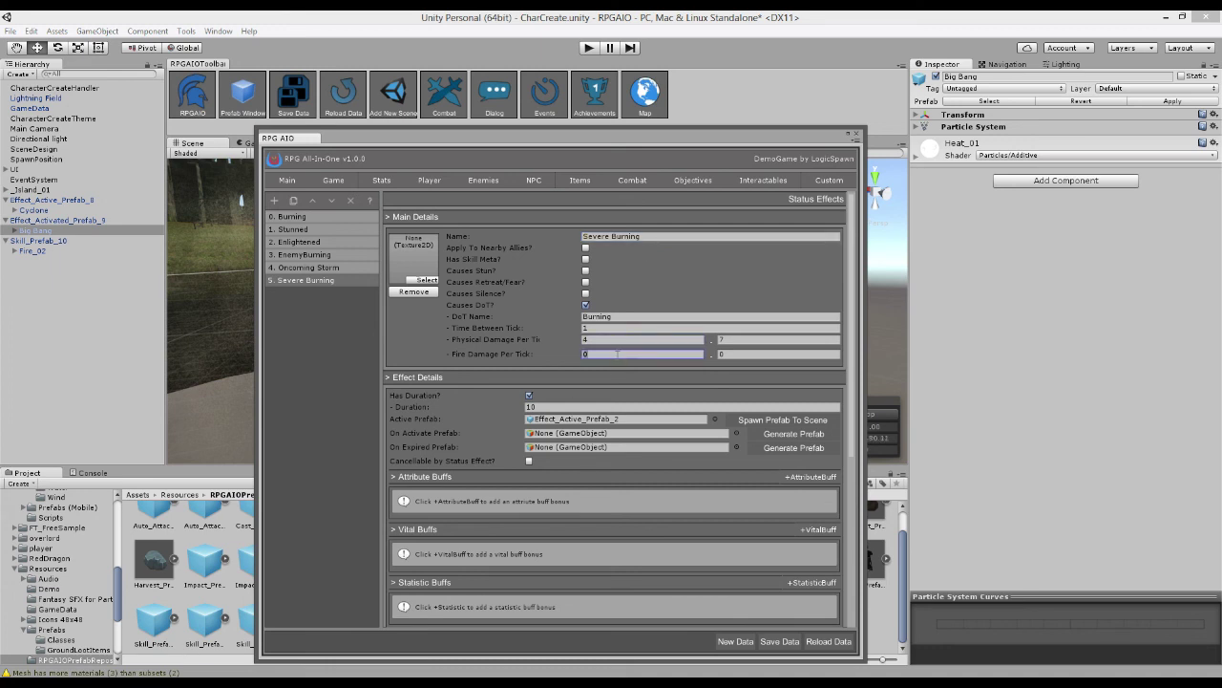
pyautogui.write('10')
pyautogui.click(778, 353)
pyautogui.write('15')
pyautogui.click(778, 338)
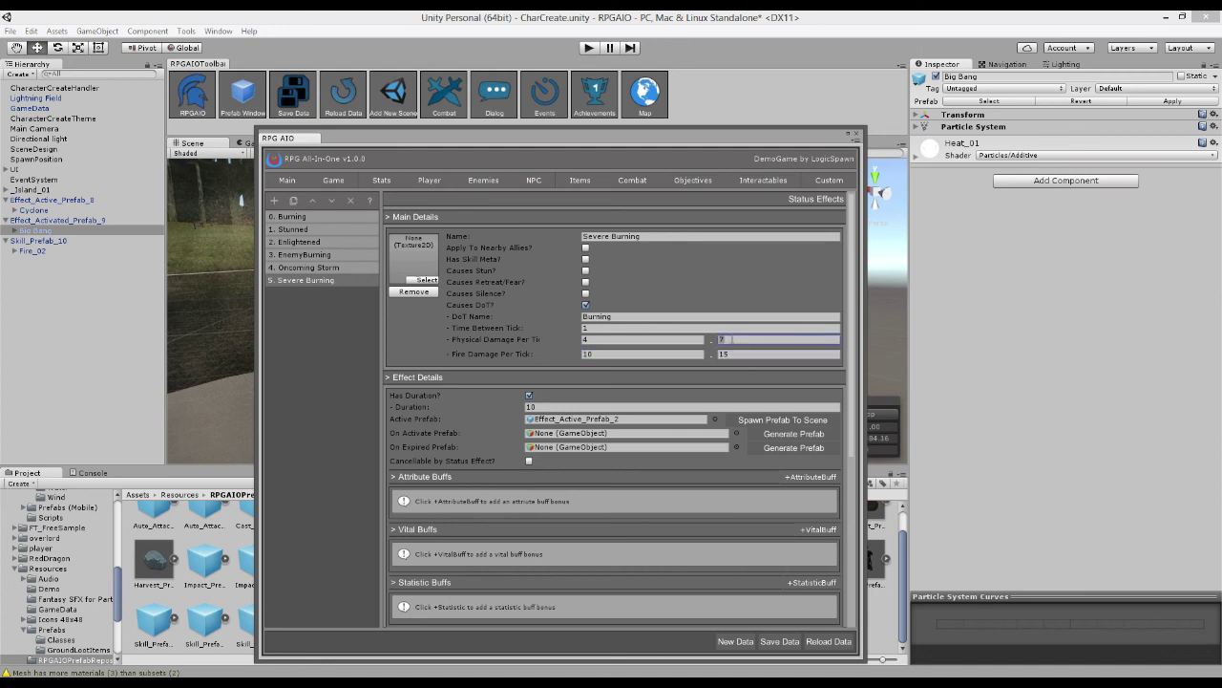
pyautogui.click(688, 339)
pyautogui.write('0')
pyautogui.click(640, 353)
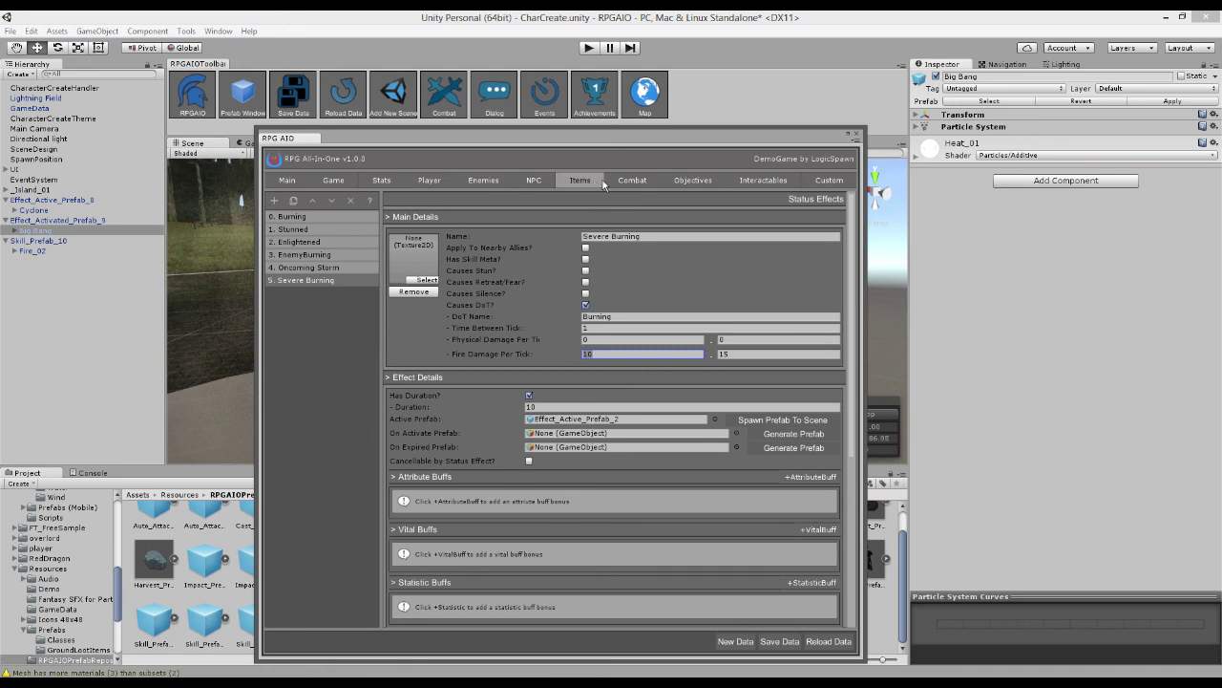
# - Set Mega Fireball rank 2's applied status effect to 5. Severe Burning
pyautogui.click(612, 182)
pyautogui.click(488, 200)
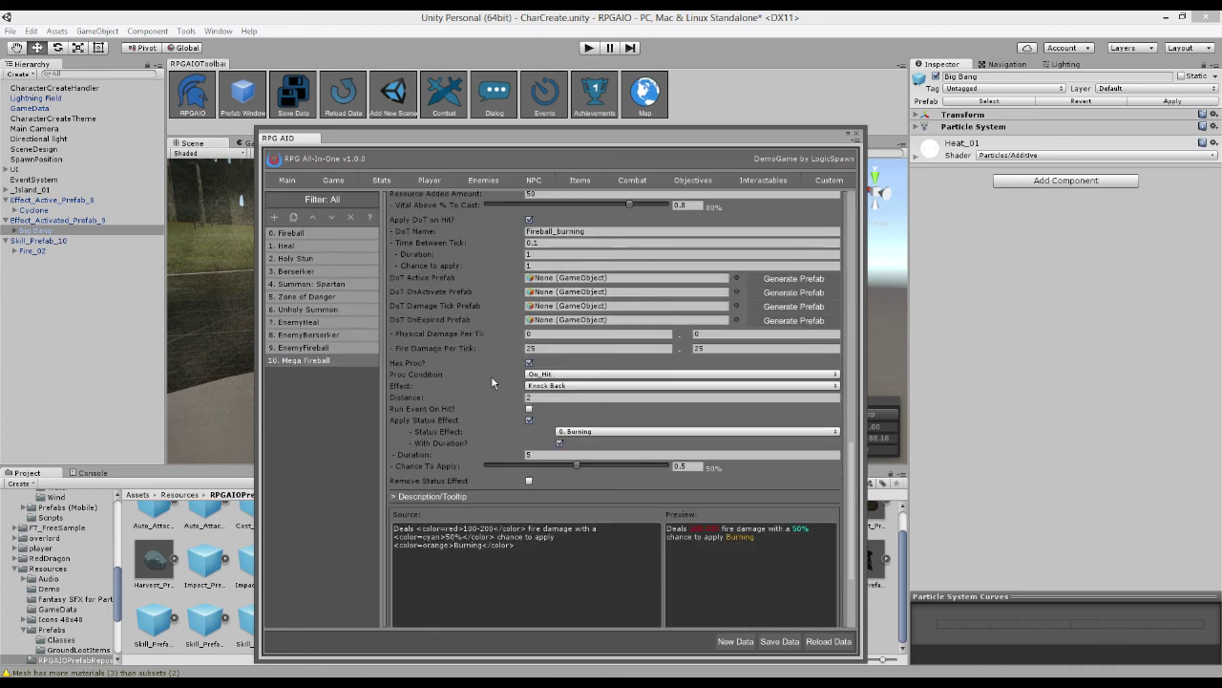
pyautogui.scroll(2, 489, 376)
pyautogui.scroll(5, 487, 382)
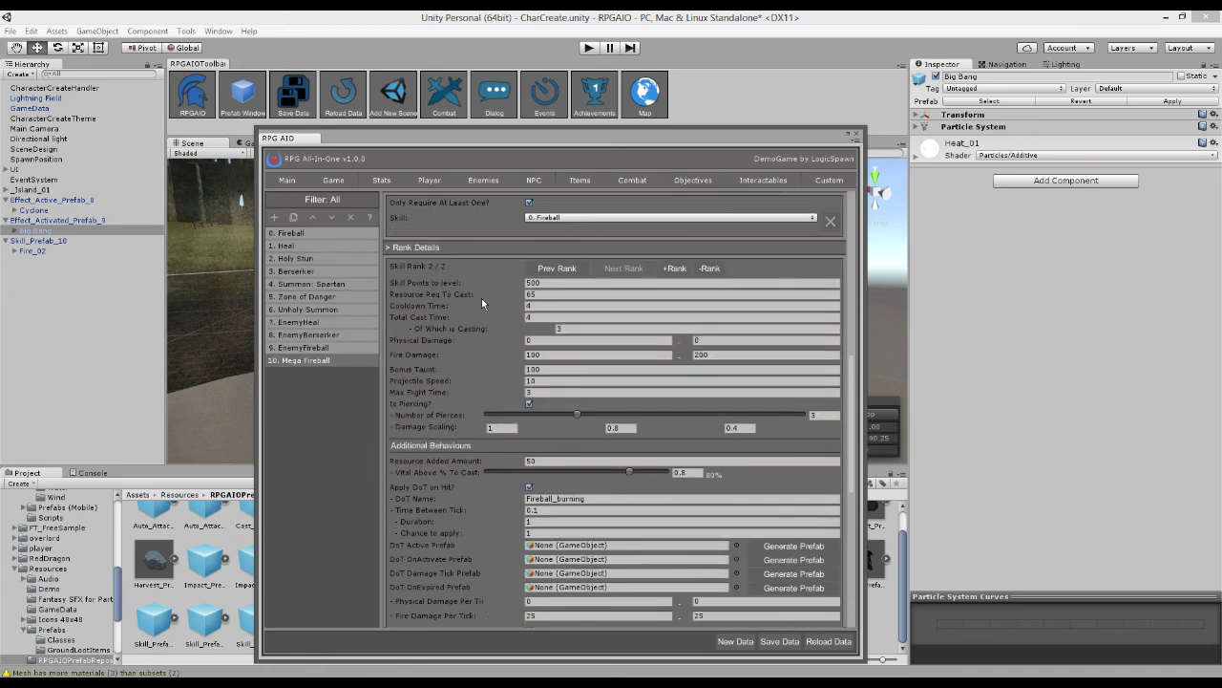
pyautogui.scroll(-7, 665, 294)
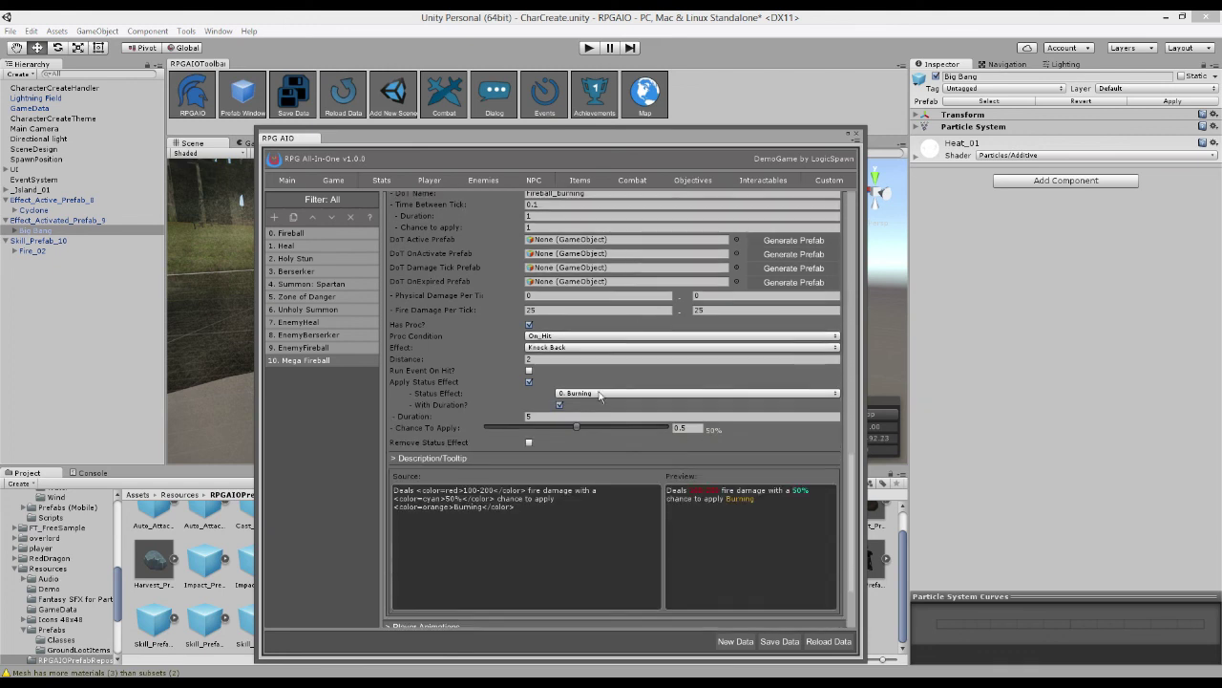
pyautogui.click(584, 394)
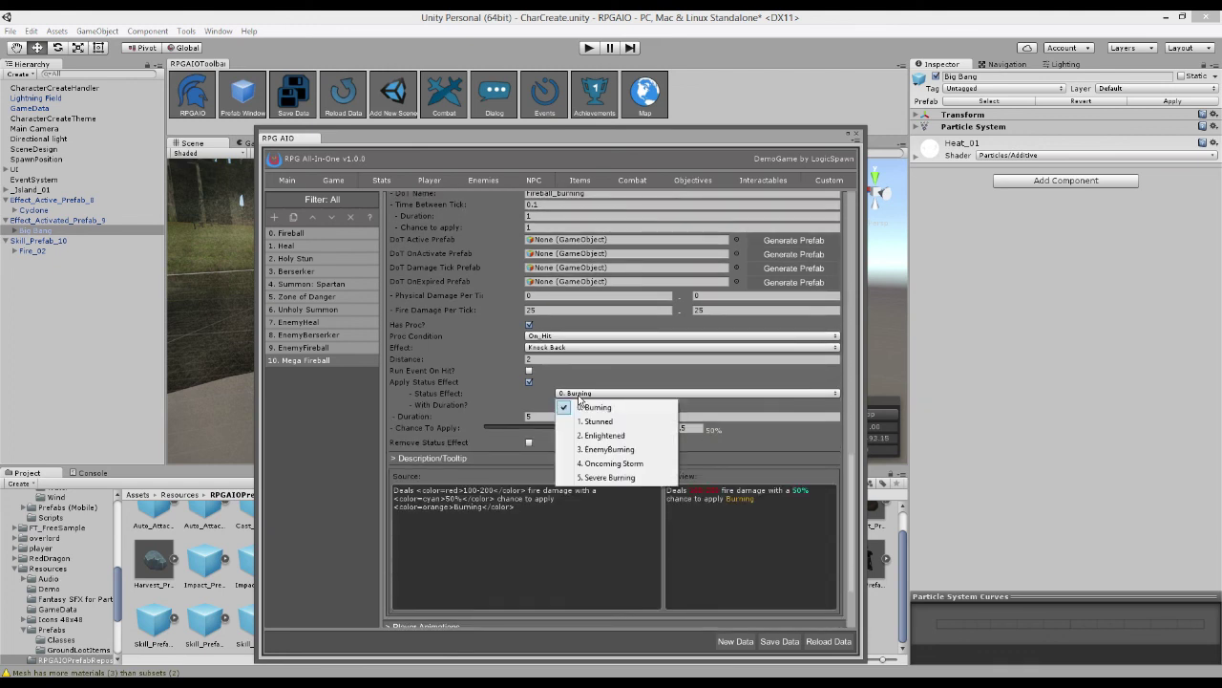
pyautogui.click(614, 482)
# - Change the tooltip's Burning to Severe Burning
pyautogui.click(454, 507)
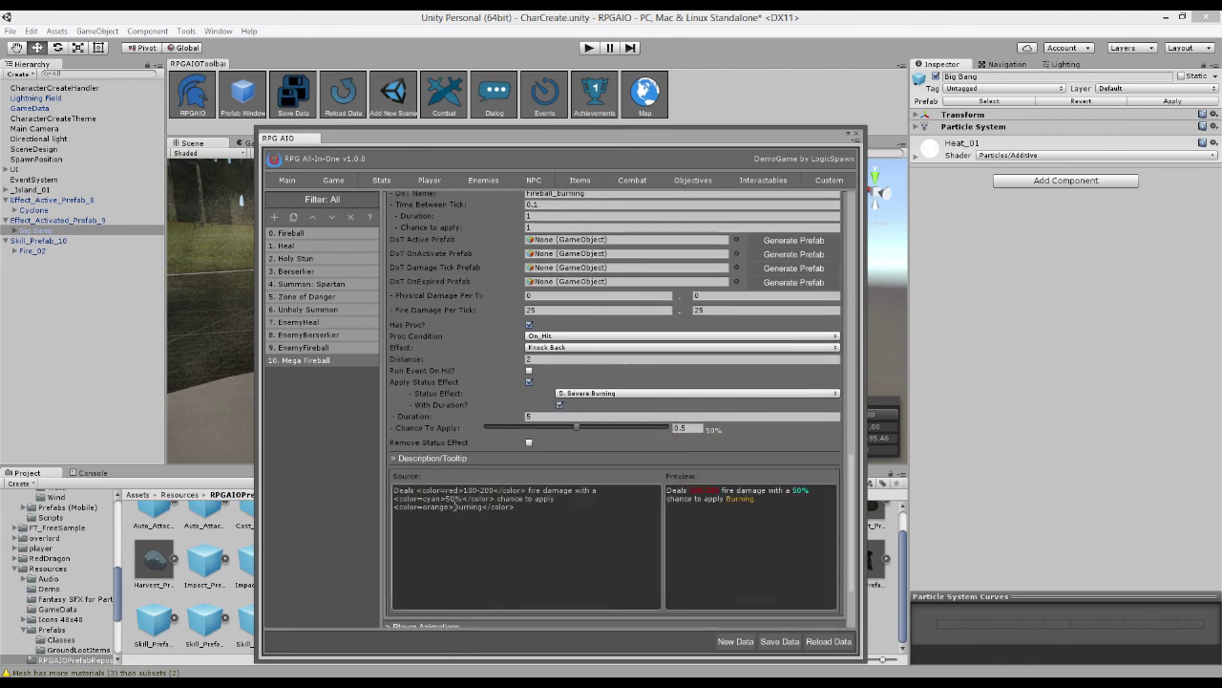
pyautogui.write('Severe')
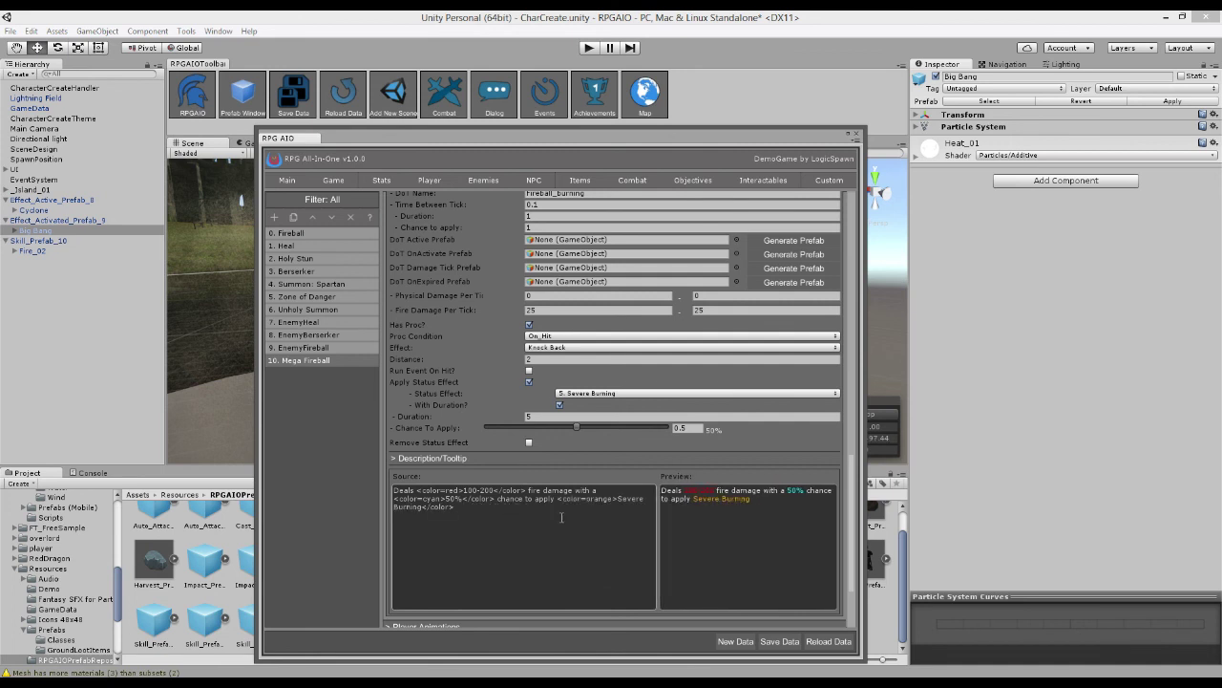
pyautogui.click(665, 506)
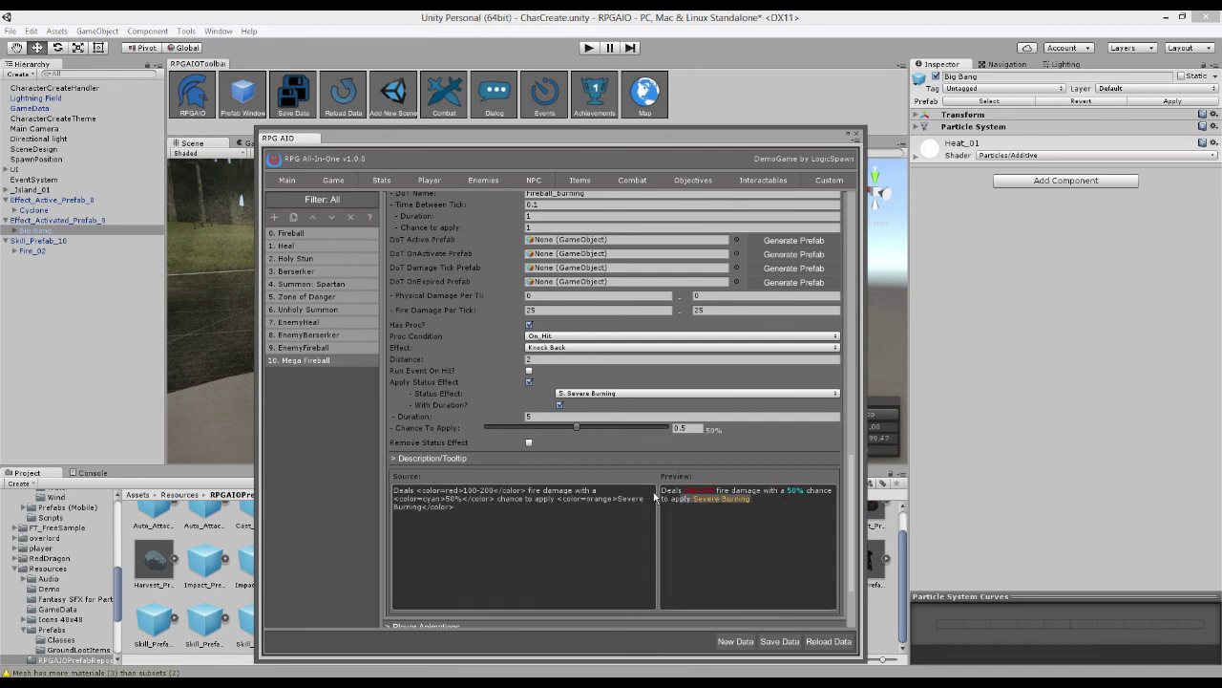
pyautogui.scroll(-2, 700, 544)
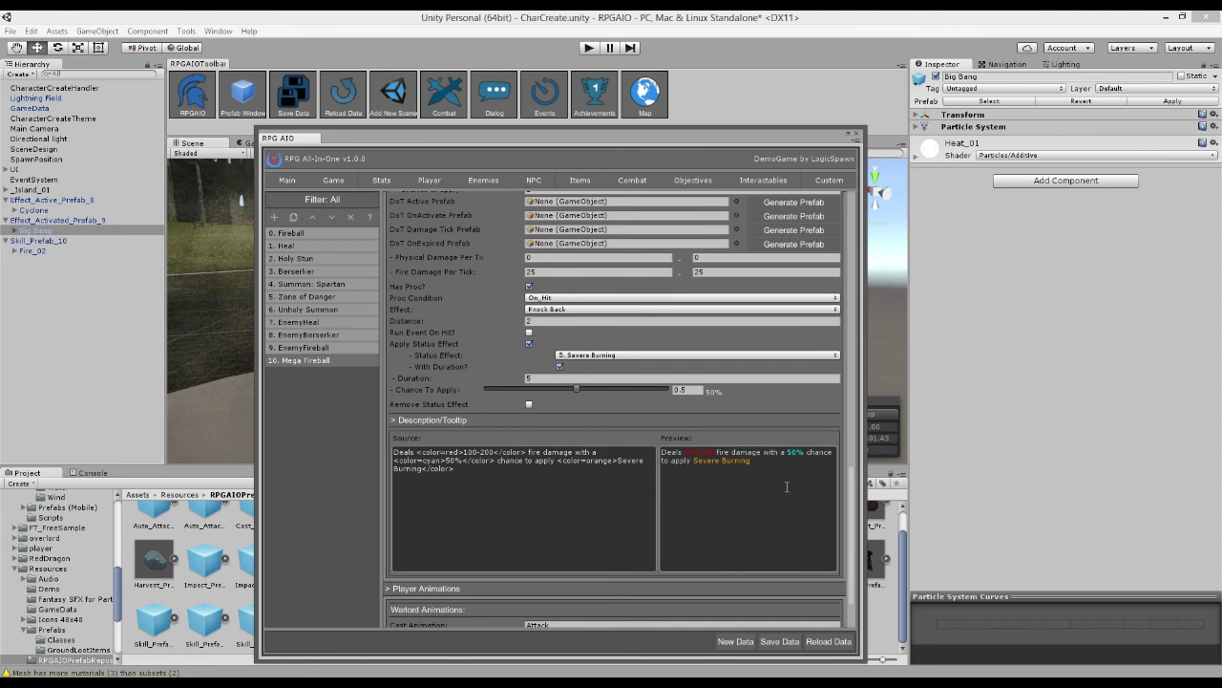
pyautogui.scroll(4, 700, 544)
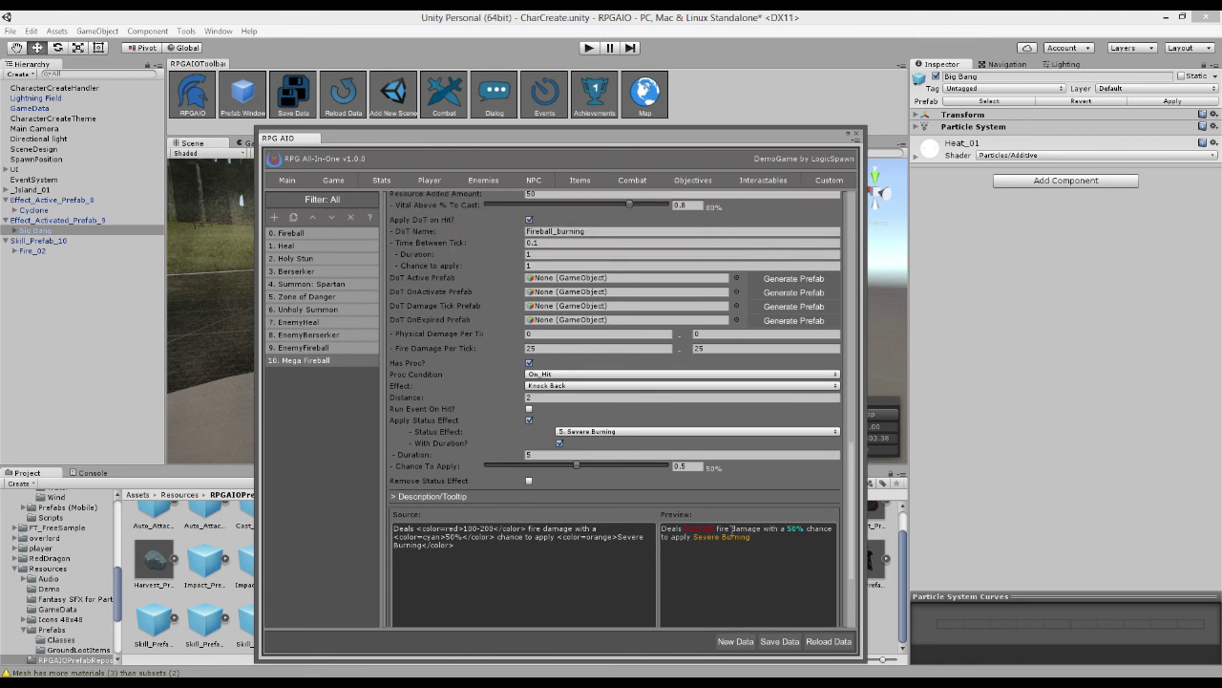
# - Review Mega Fireball's rank 1 settings
pyautogui.moveTo(848, 550); pyautogui.dragTo(850, 449)
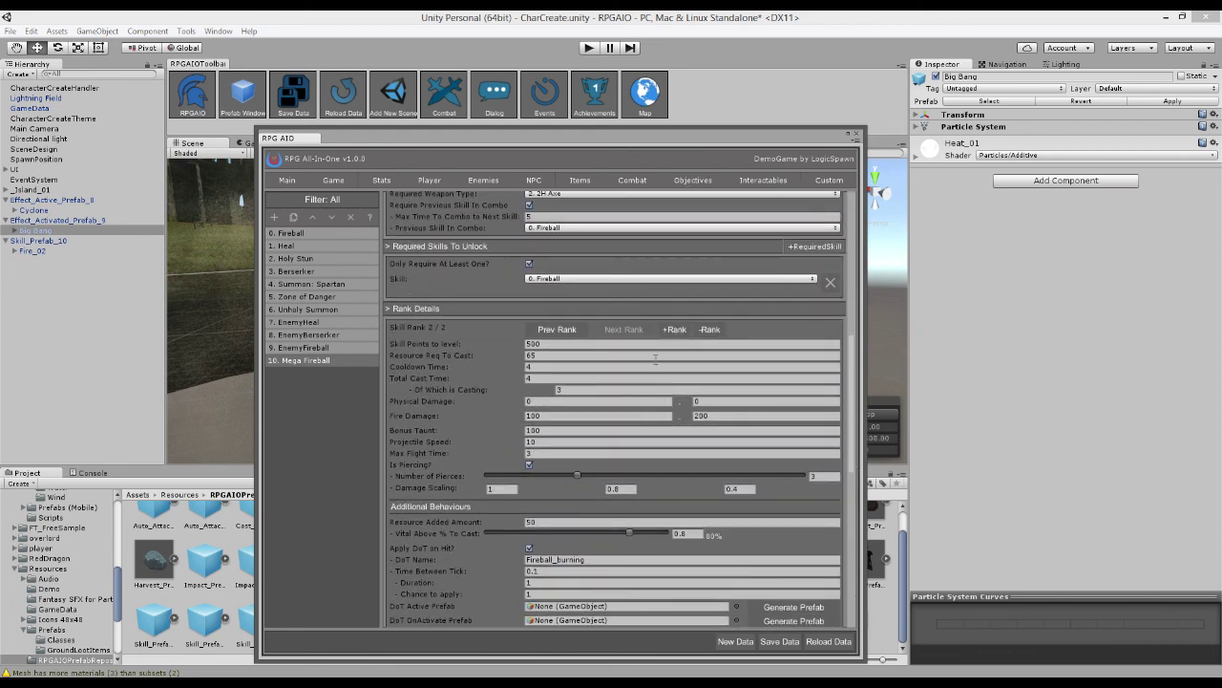
pyautogui.click(554, 326)
pyautogui.scroll(-9, 443, 352)
pyautogui.scroll(-1, 447, 345)
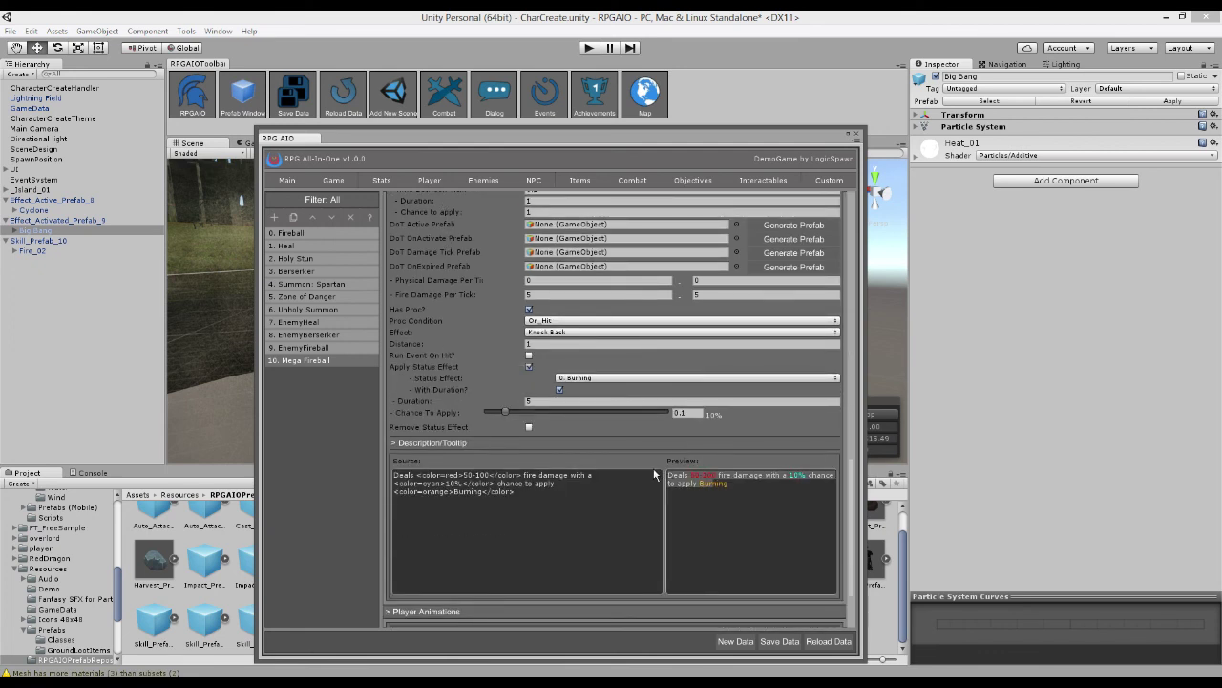
pyautogui.scroll(7, 696, 484)
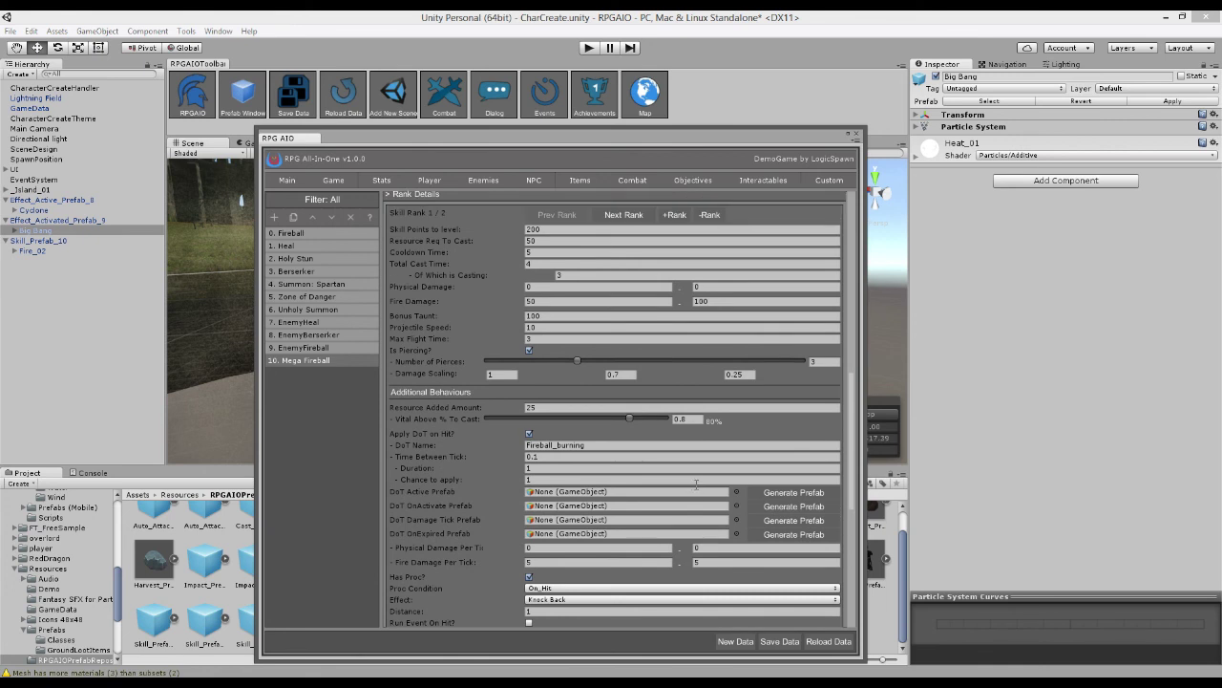
pyautogui.scroll(2, 696, 484)
# - Review rank 2's settings and its Severe Burning setup
pyautogui.click(625, 290)
pyautogui.scroll(-5, 703, 380)
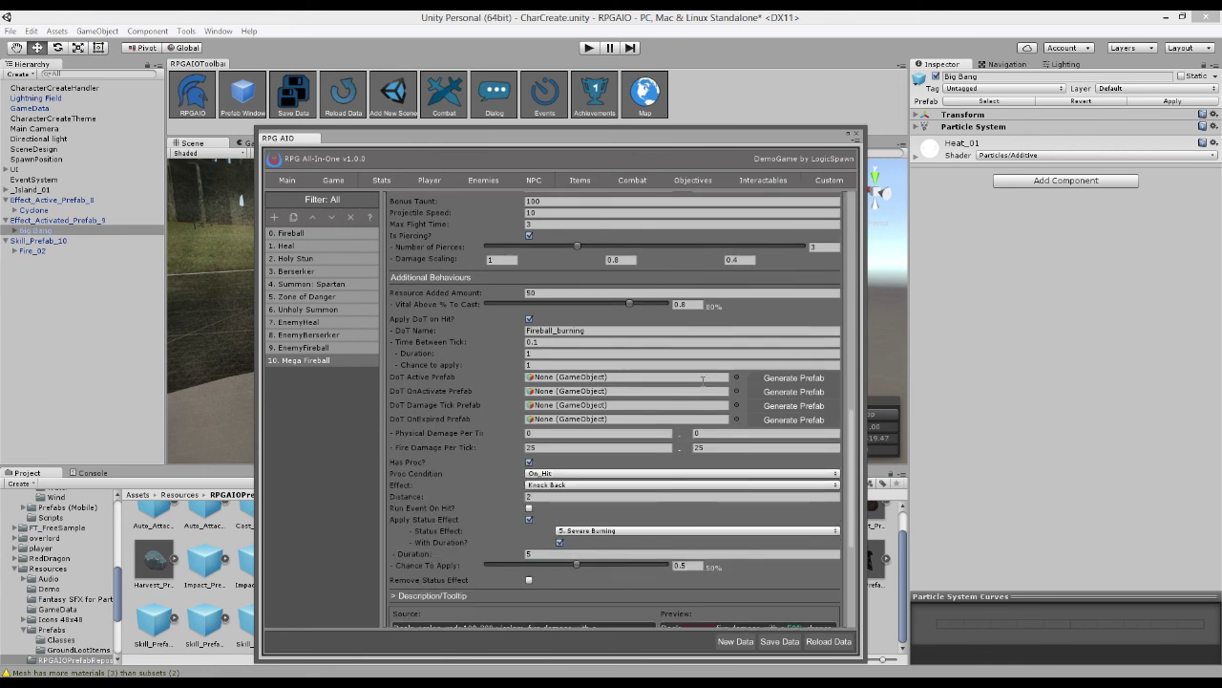
pyautogui.scroll(-3, 703, 379)
pyautogui.scroll(-2, 702, 379)
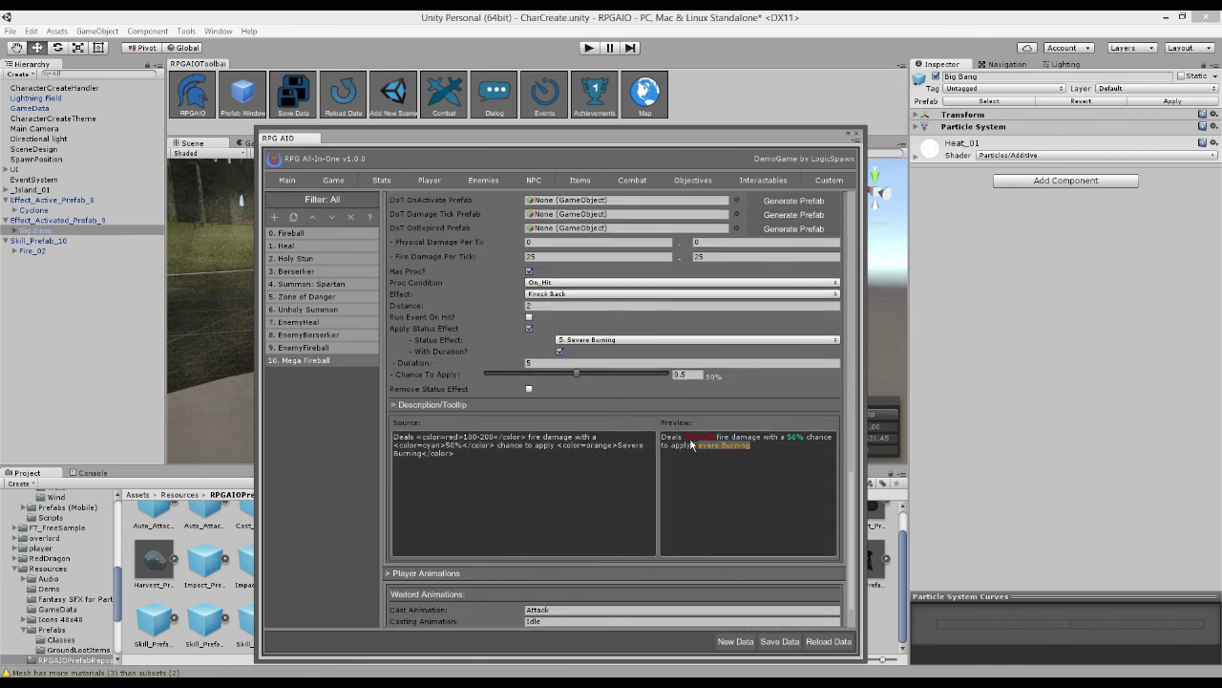
pyautogui.click(752, 445)
pyautogui.scroll(2, 757, 520)
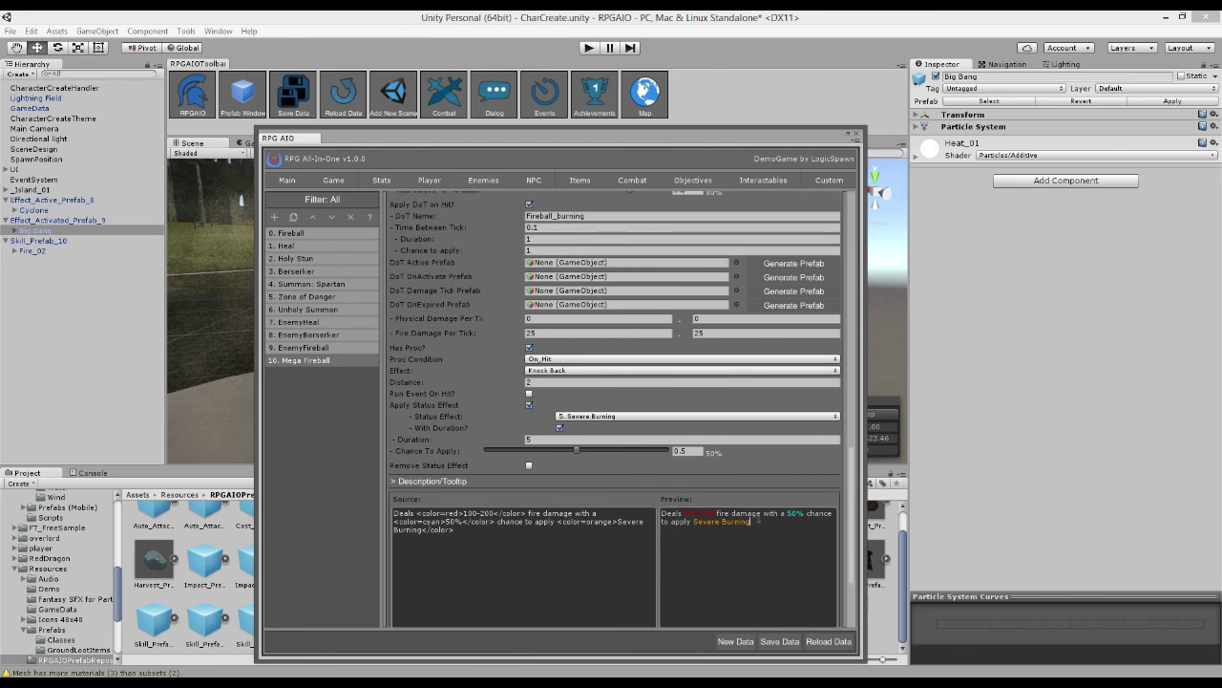
pyautogui.scroll(11, 775, 515)
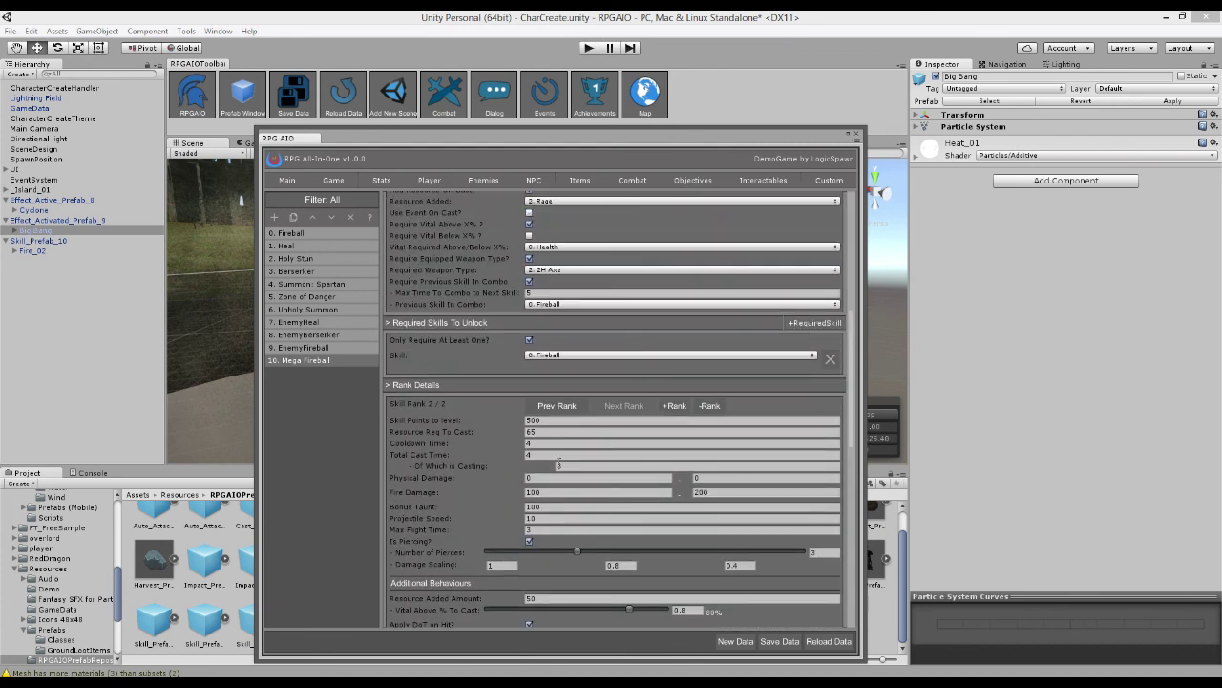
# - Return to rank 1 and check its 50–100 damage and 10% Burning chance
pyautogui.click(546, 405)
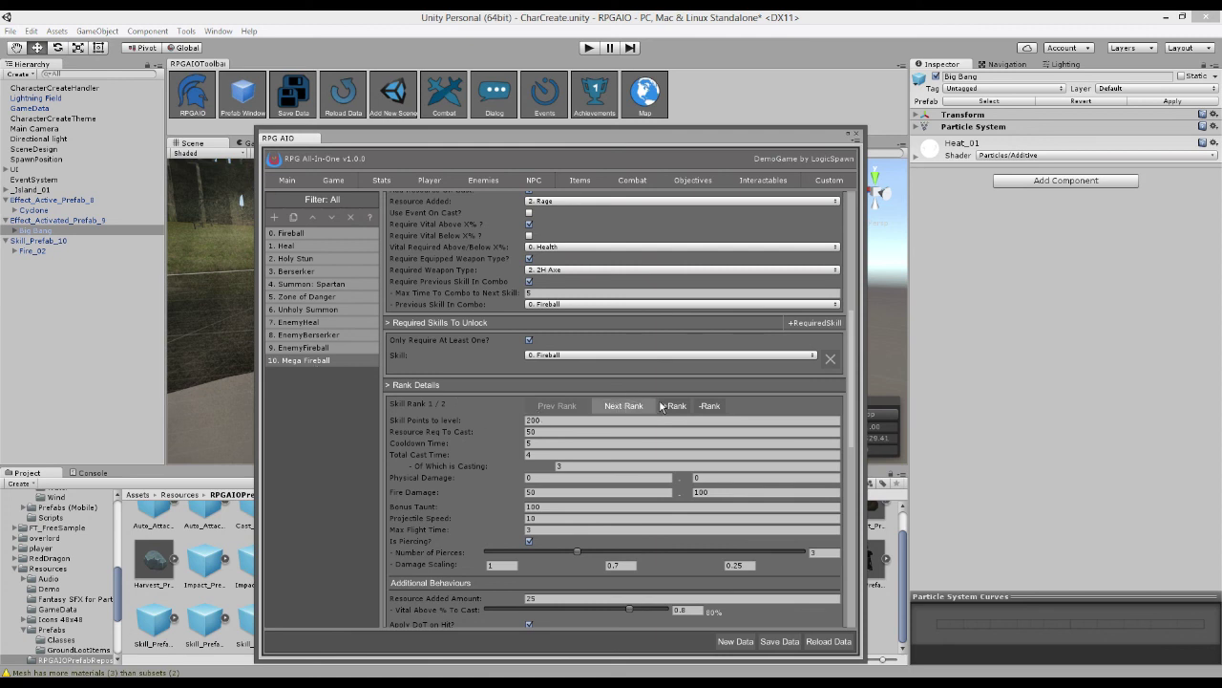
pyautogui.scroll(-3, 683, 391)
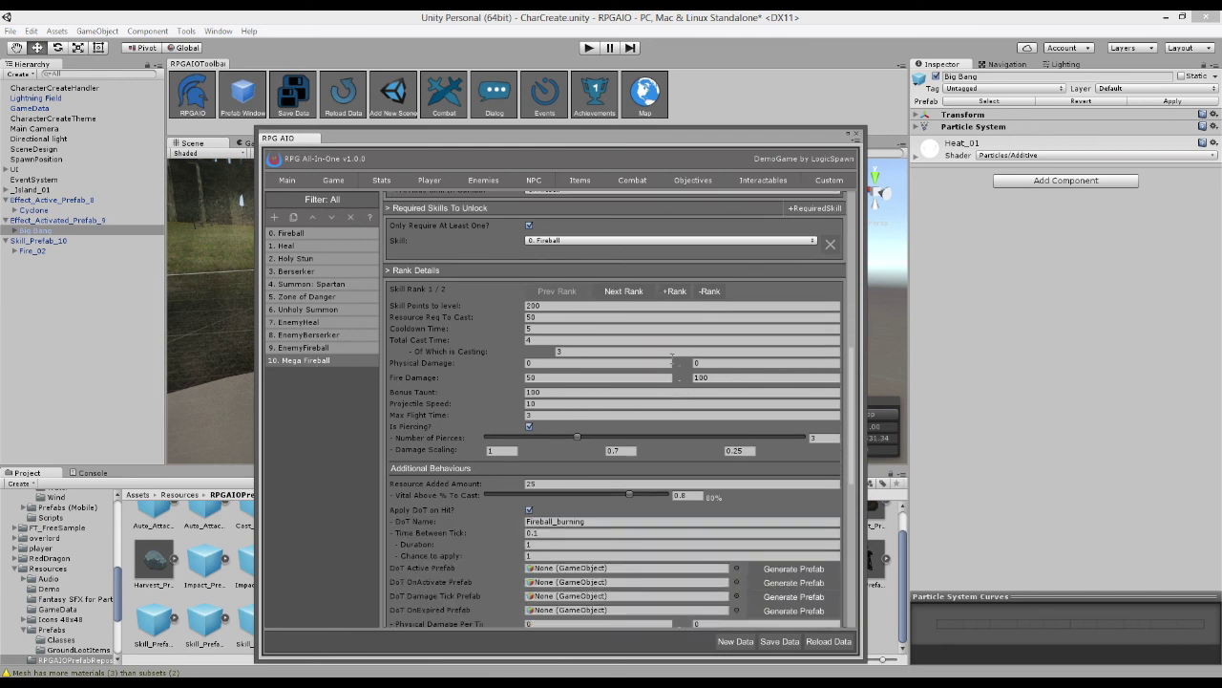
pyautogui.scroll(-10, 673, 357)
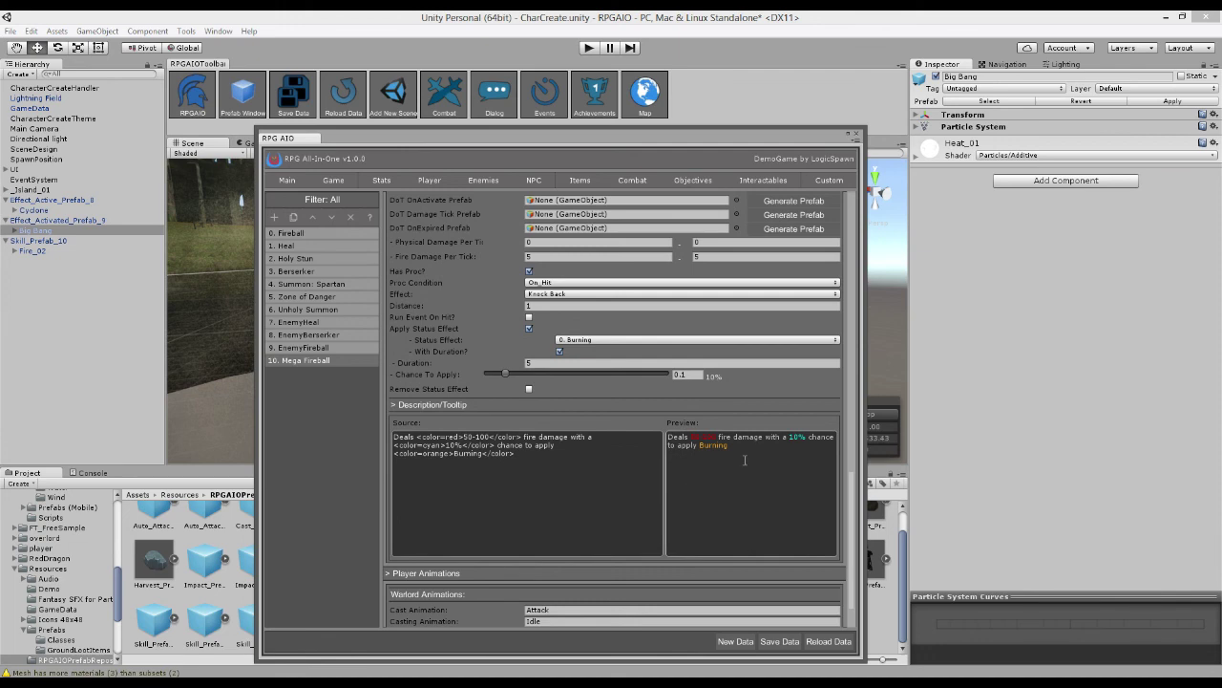
pyautogui.click(731, 455)
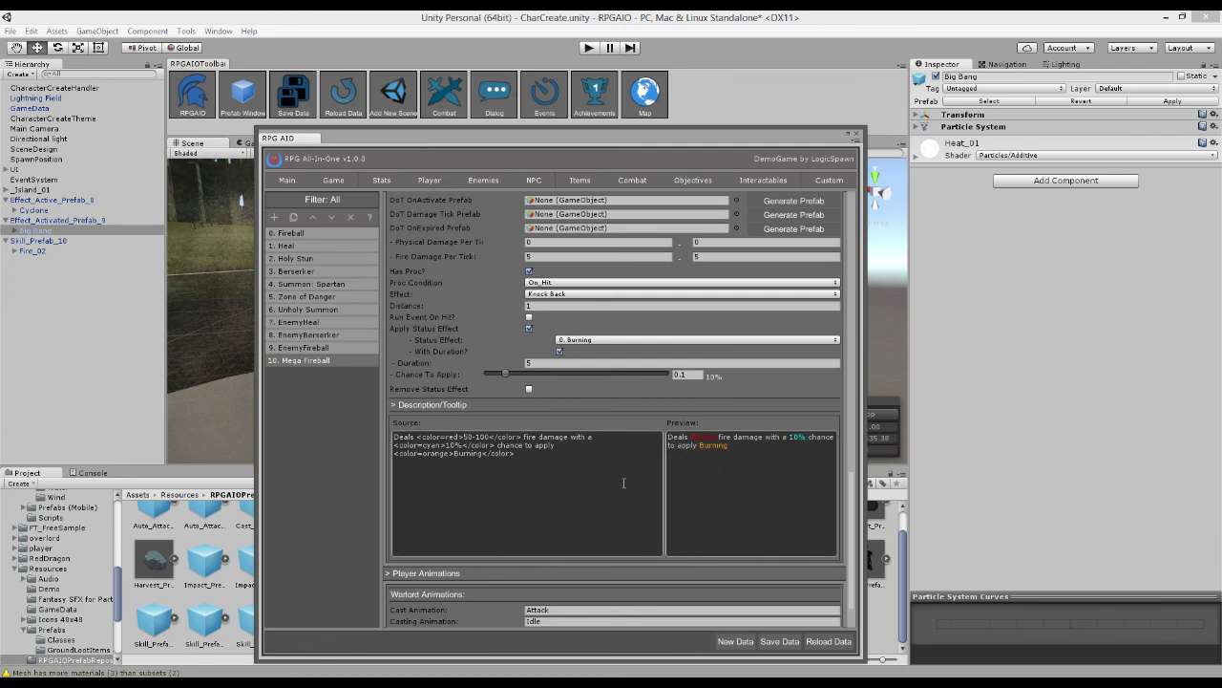
pyautogui.scroll(8, 764, 516)
pyautogui.scroll(5, 782, 561)
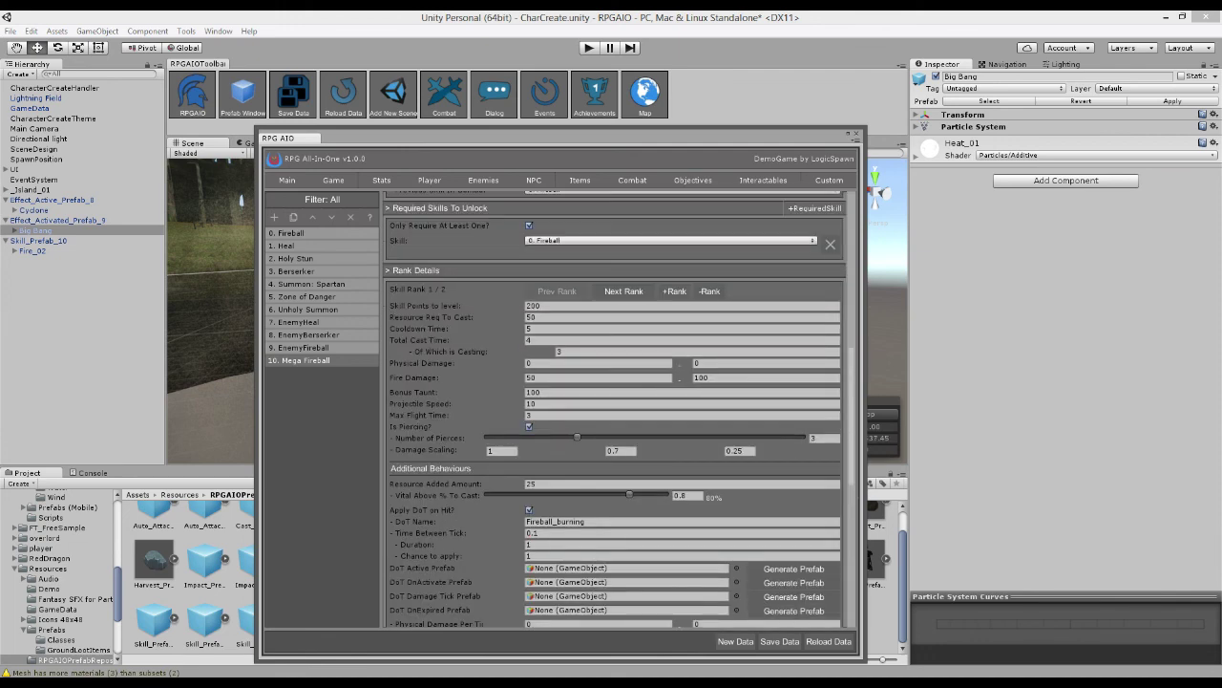
pyautogui.moveTo(852, 435); pyautogui.dragTo(857, 274)
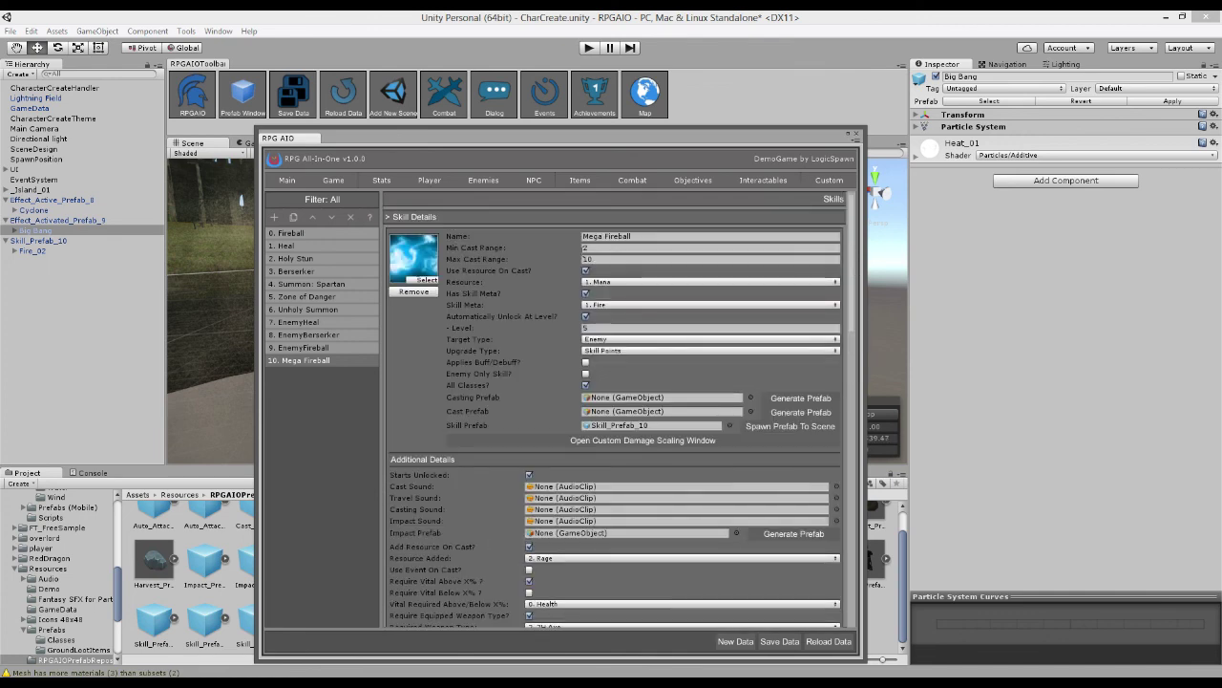